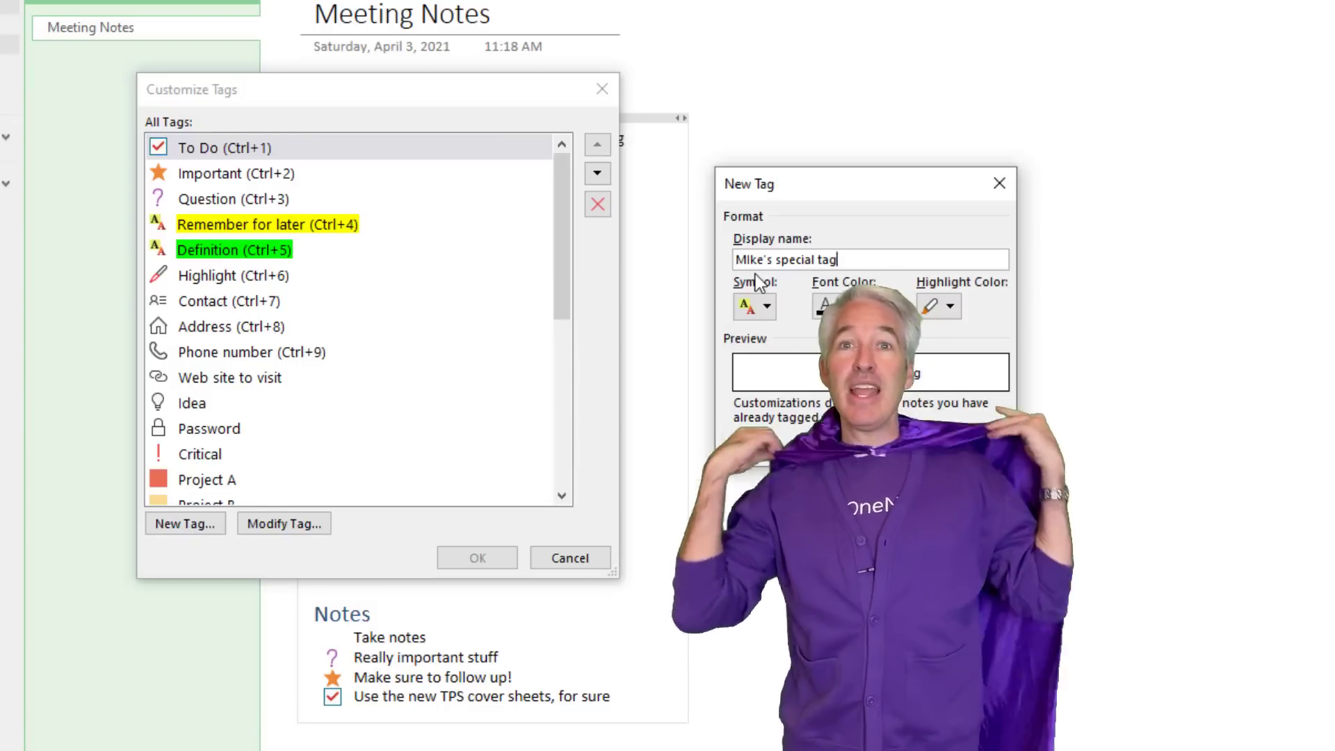
Step: Give the new custom tag a symbol, a font colour and a black highlight
left_click(844, 306)
left_click(949, 306)
left_click(1009, 403)
left_click(869, 446)
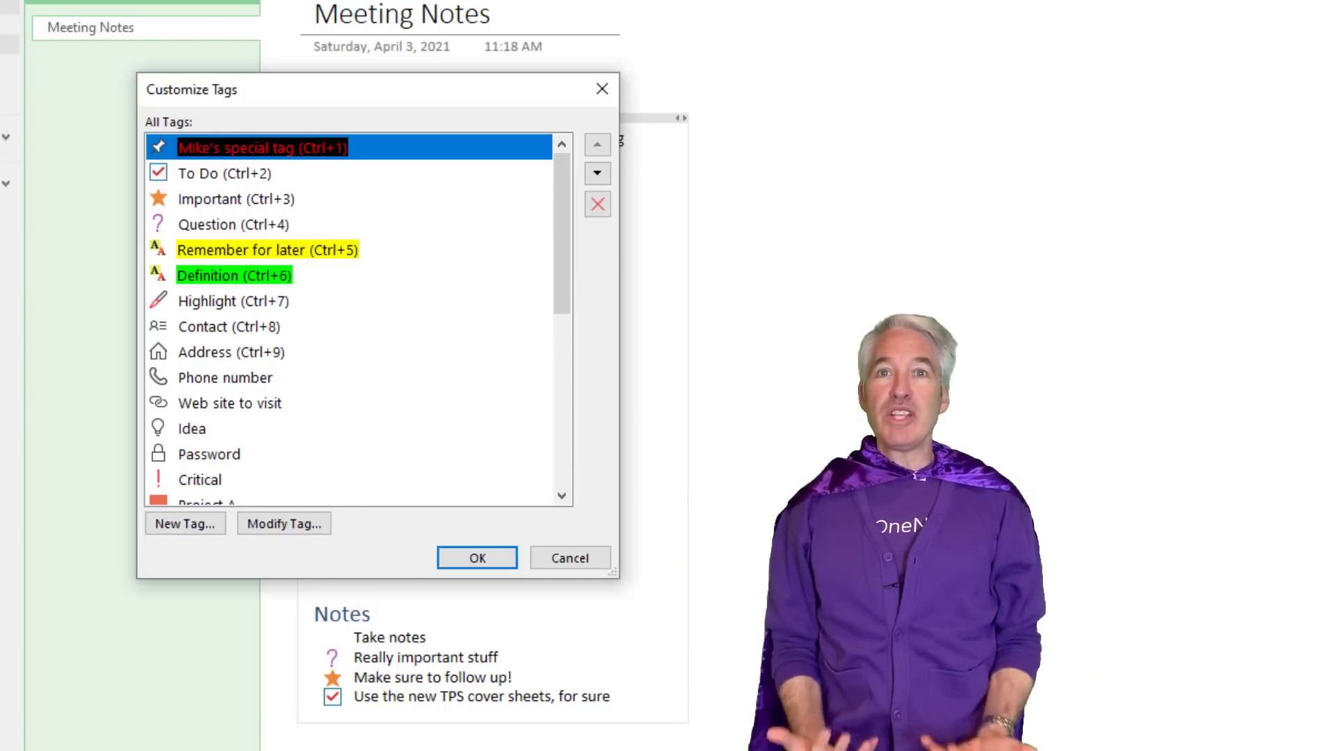
Step: Save the updated tag list, then bring up move or copy options for the deleted Tags page
left_click(477, 558)
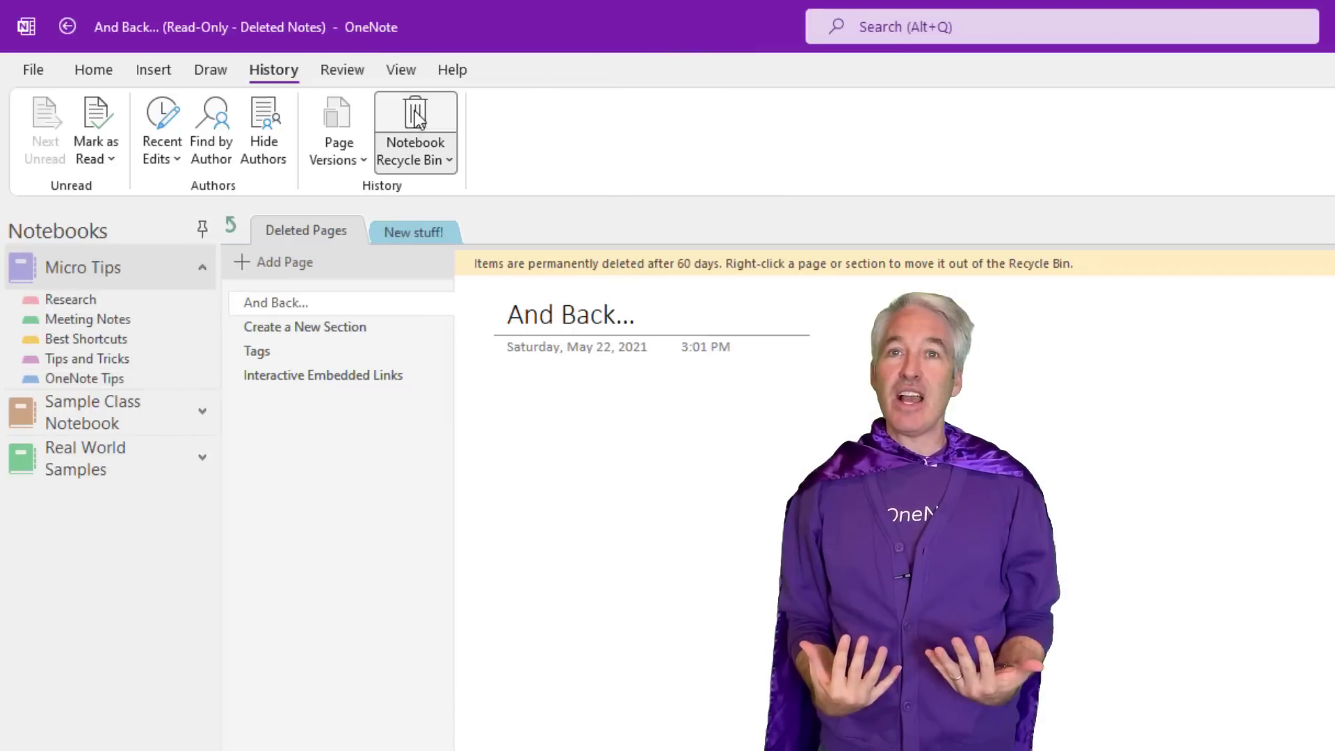
left_click(256, 349)
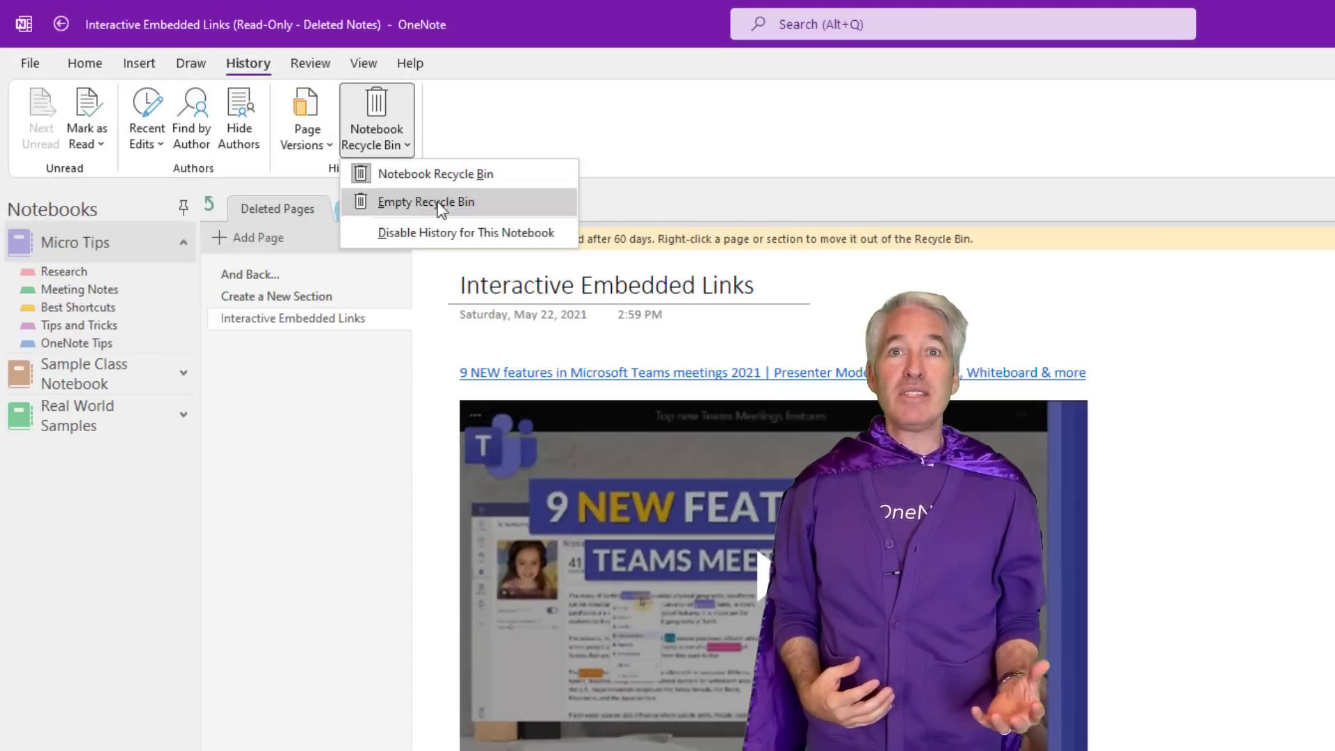
left_click(501, 110)
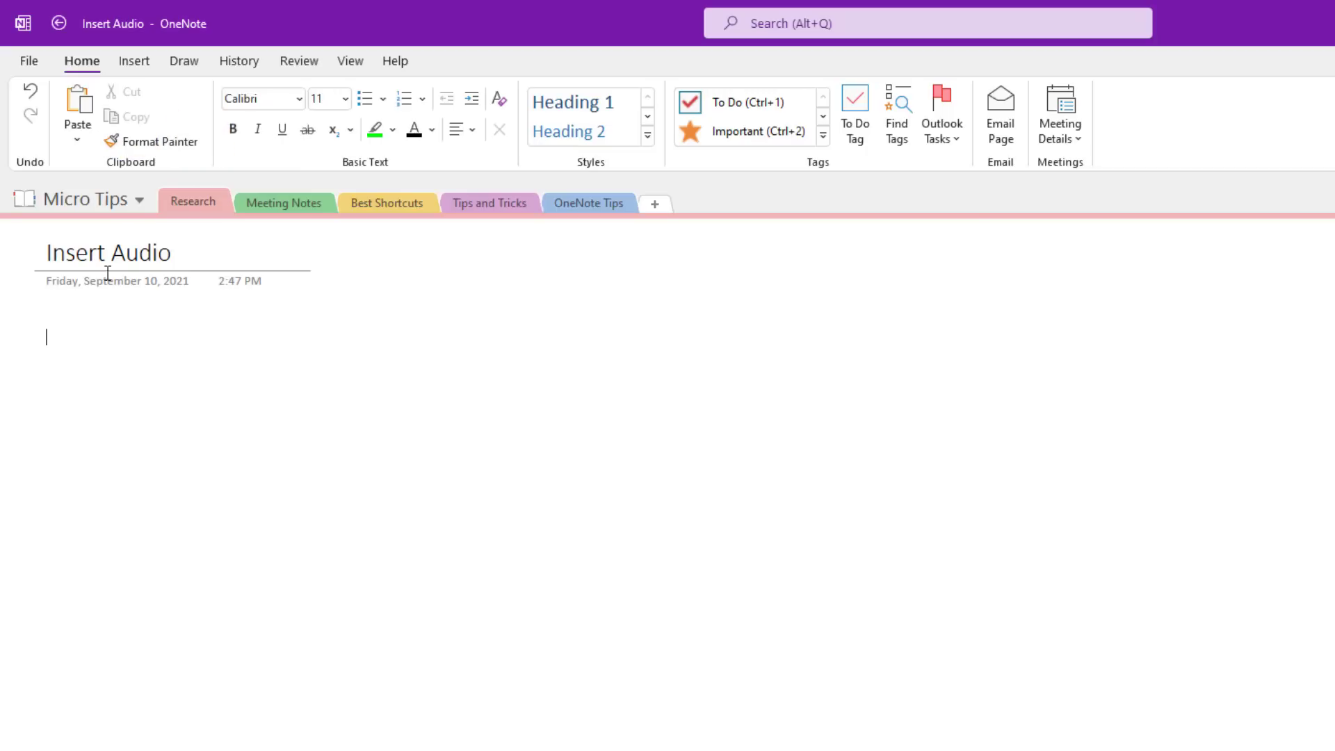
Step: Record audio while typing 'Taking notes This is a really important point Here is the end of my notes'
left_click(134, 59)
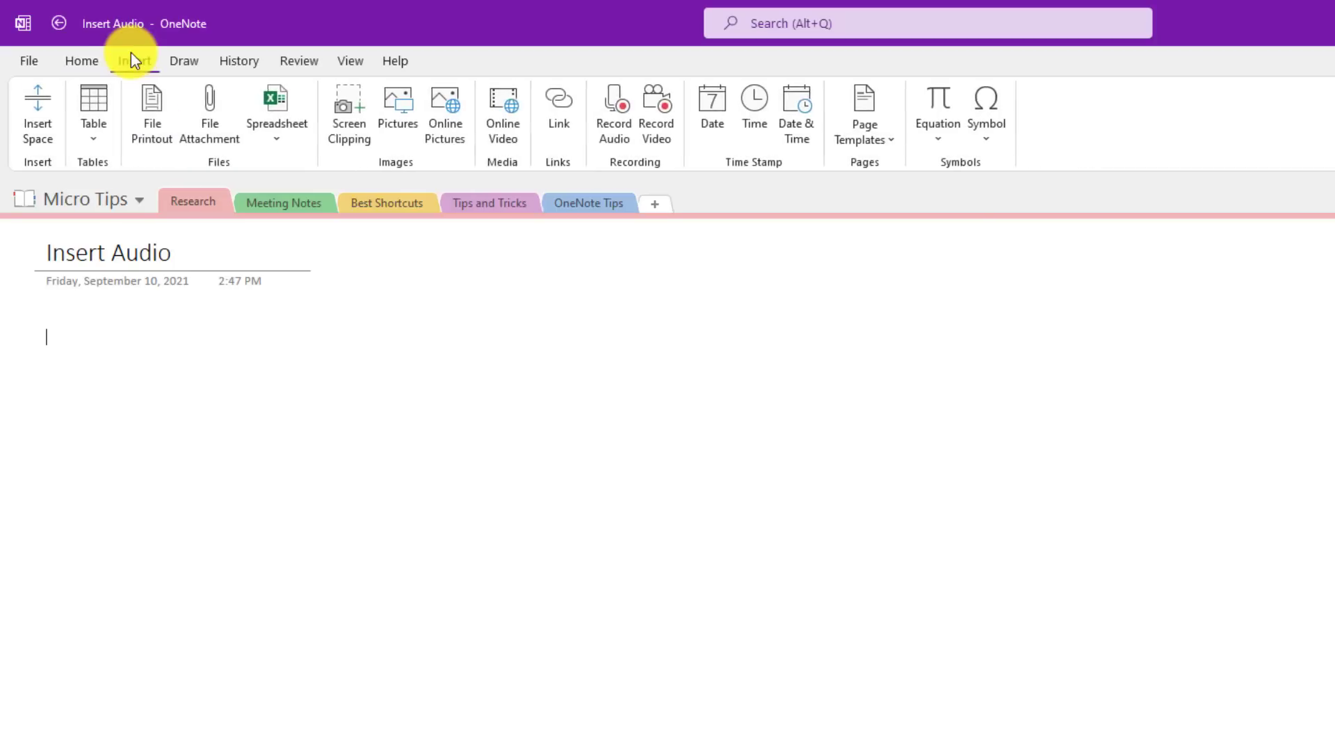
left_click(616, 112)
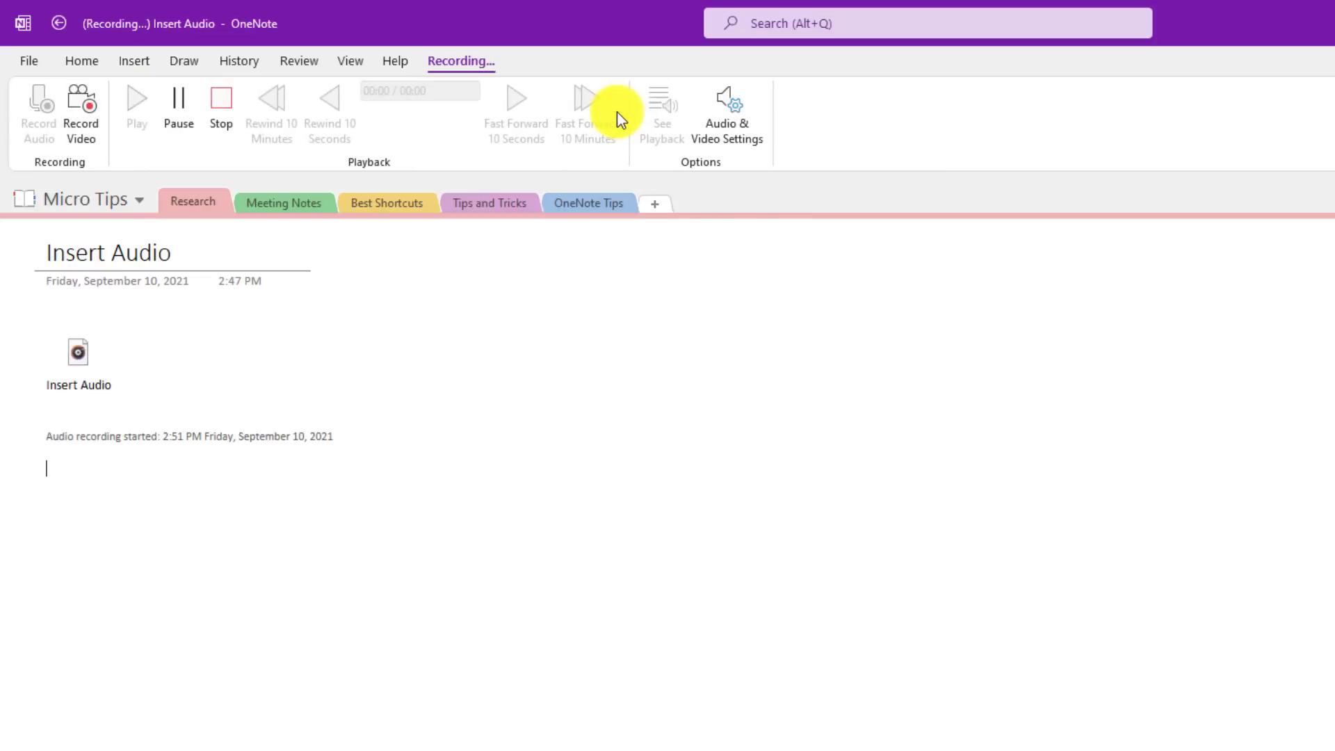
type("Taking notes ")
type("This ")
type("is a really")
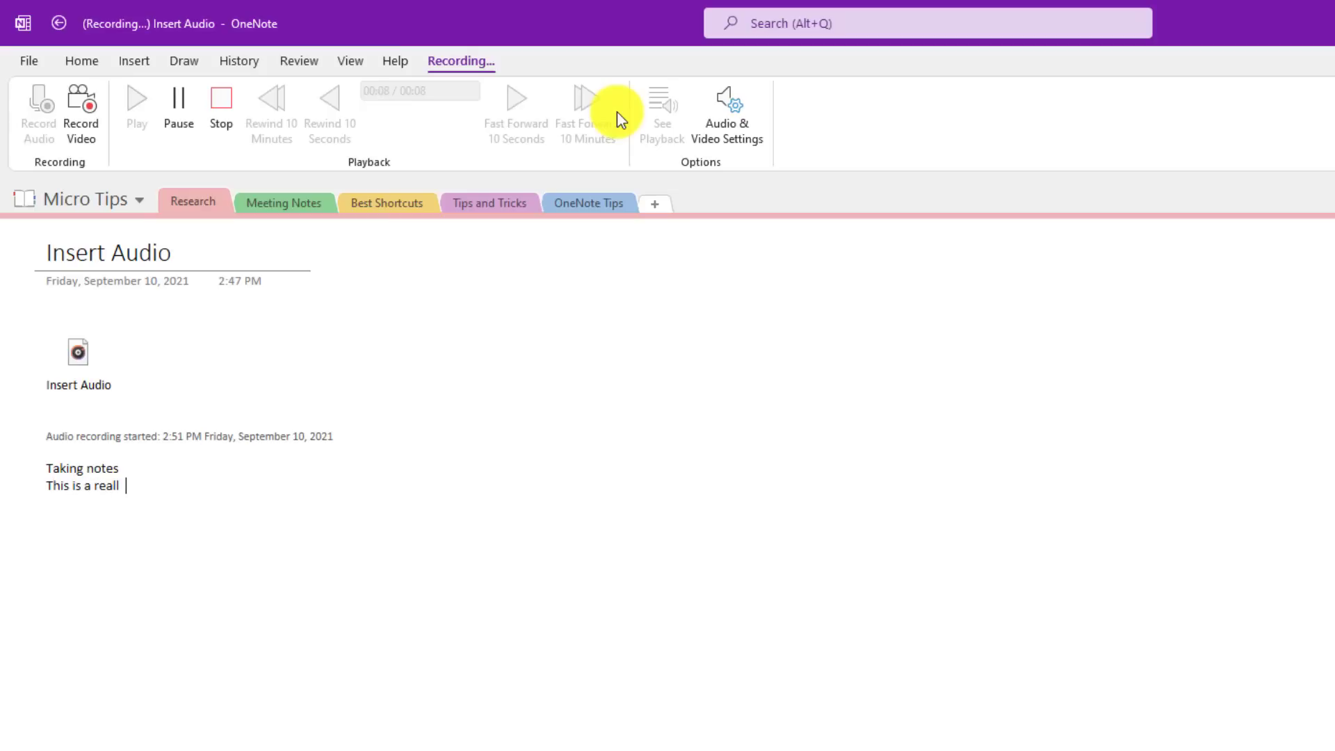
type("important point ")
type("Here is the end of my notes")
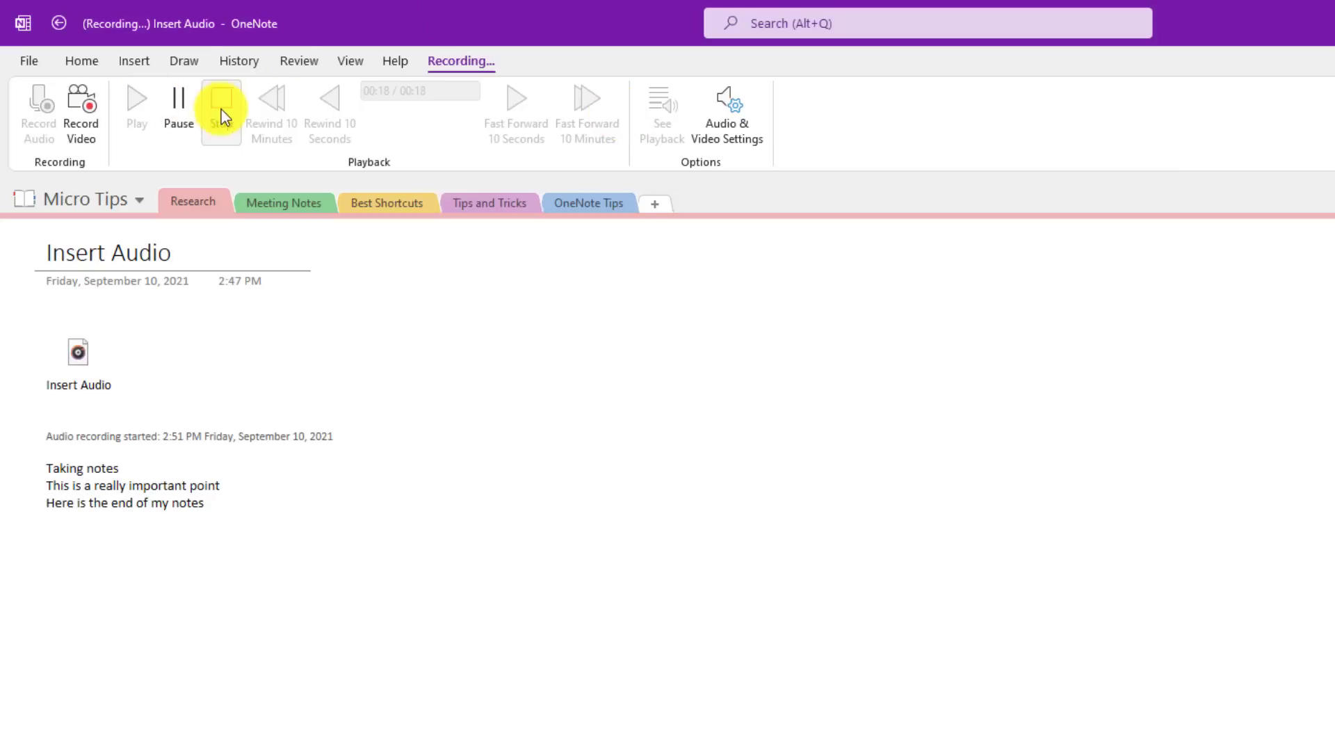
Step: Stop the recording, then play the audio clip back and stop it
left_click(227, 111)
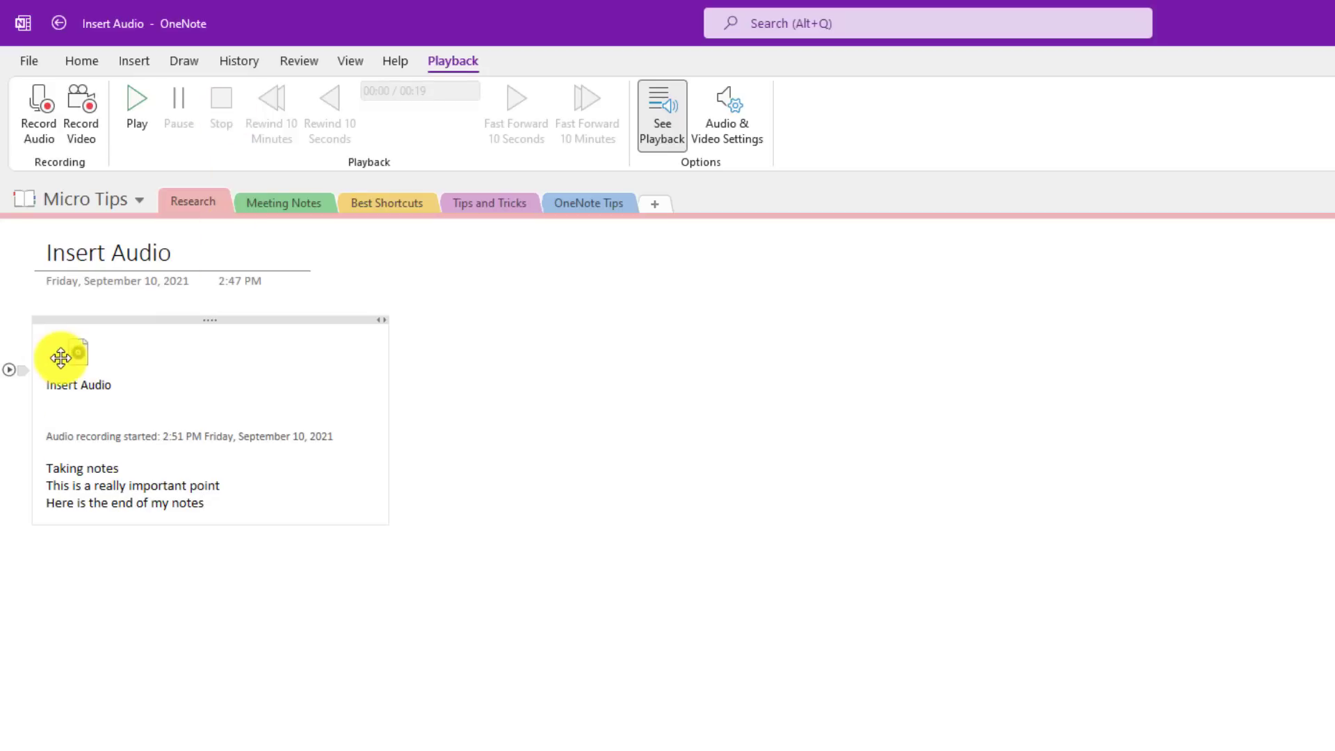
double_click(71, 359)
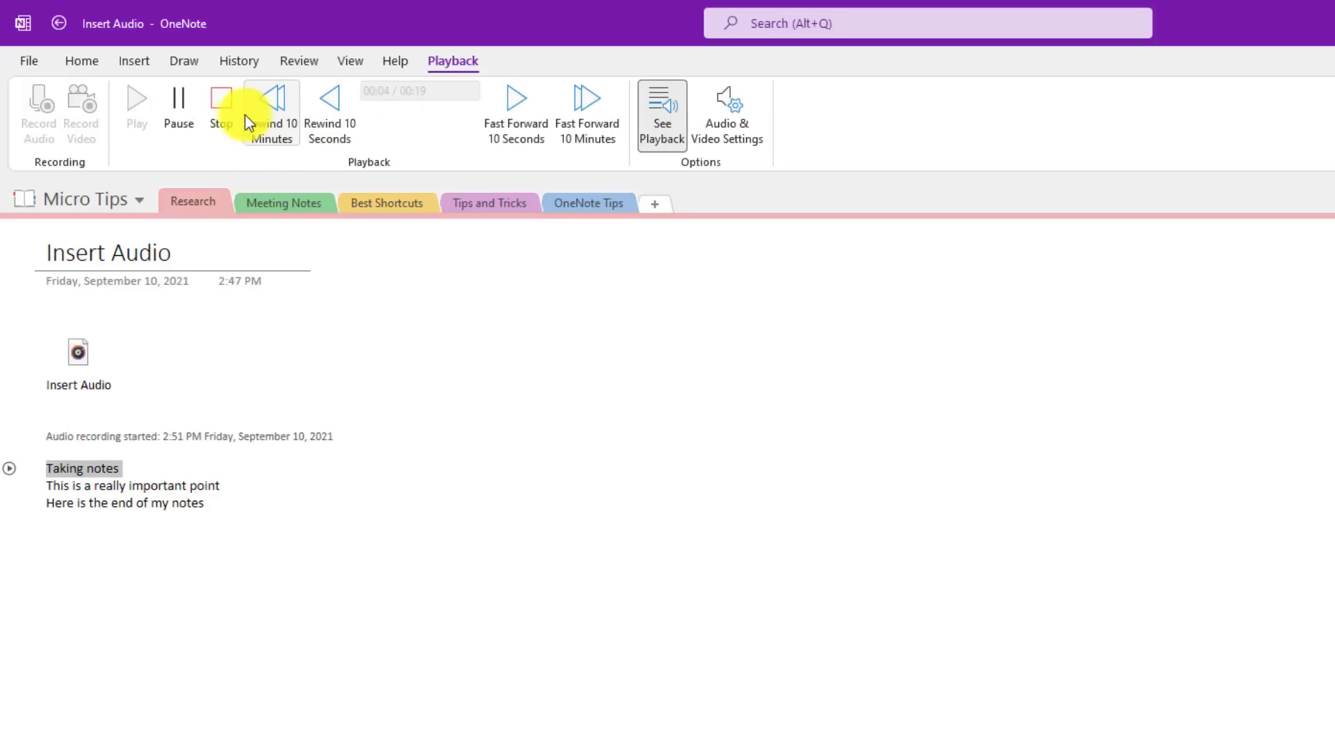
left_click(225, 111)
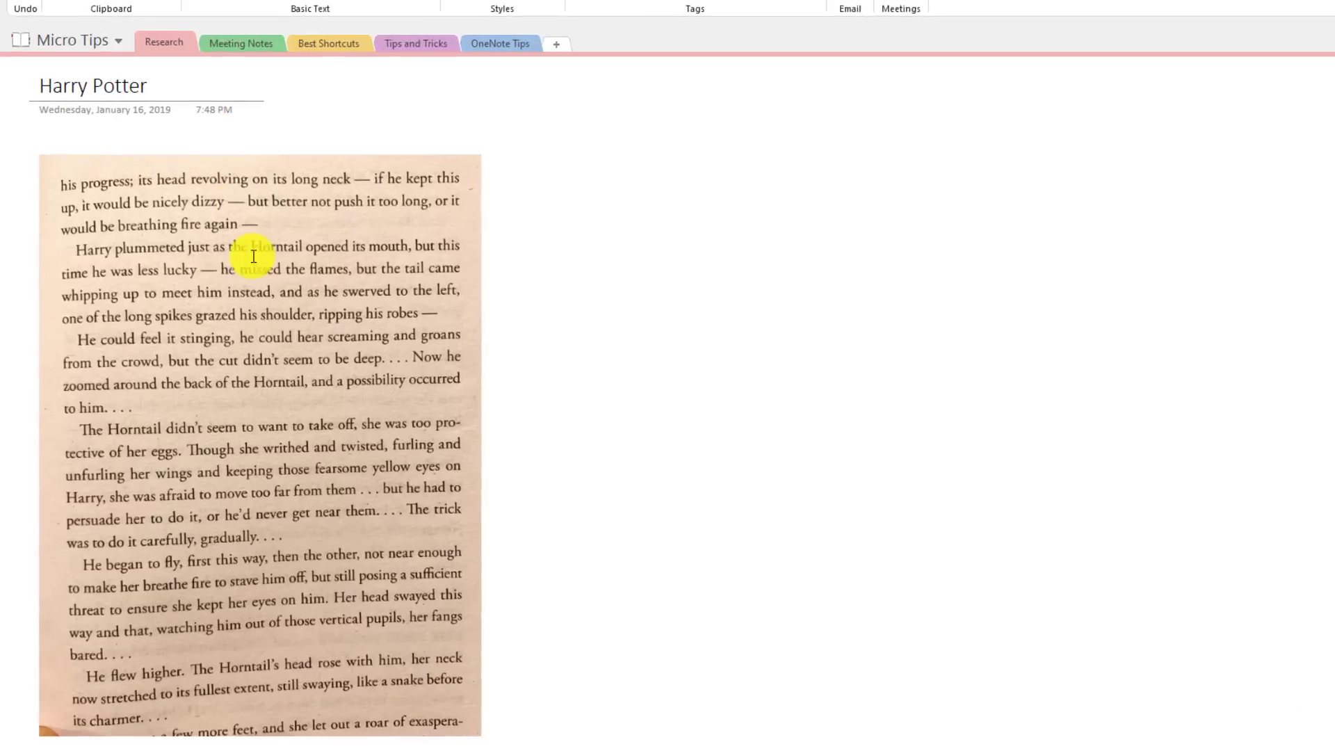
Step: Copy the text from the book-page picture and paste it as a note to the picture's right
left_click(223, 410)
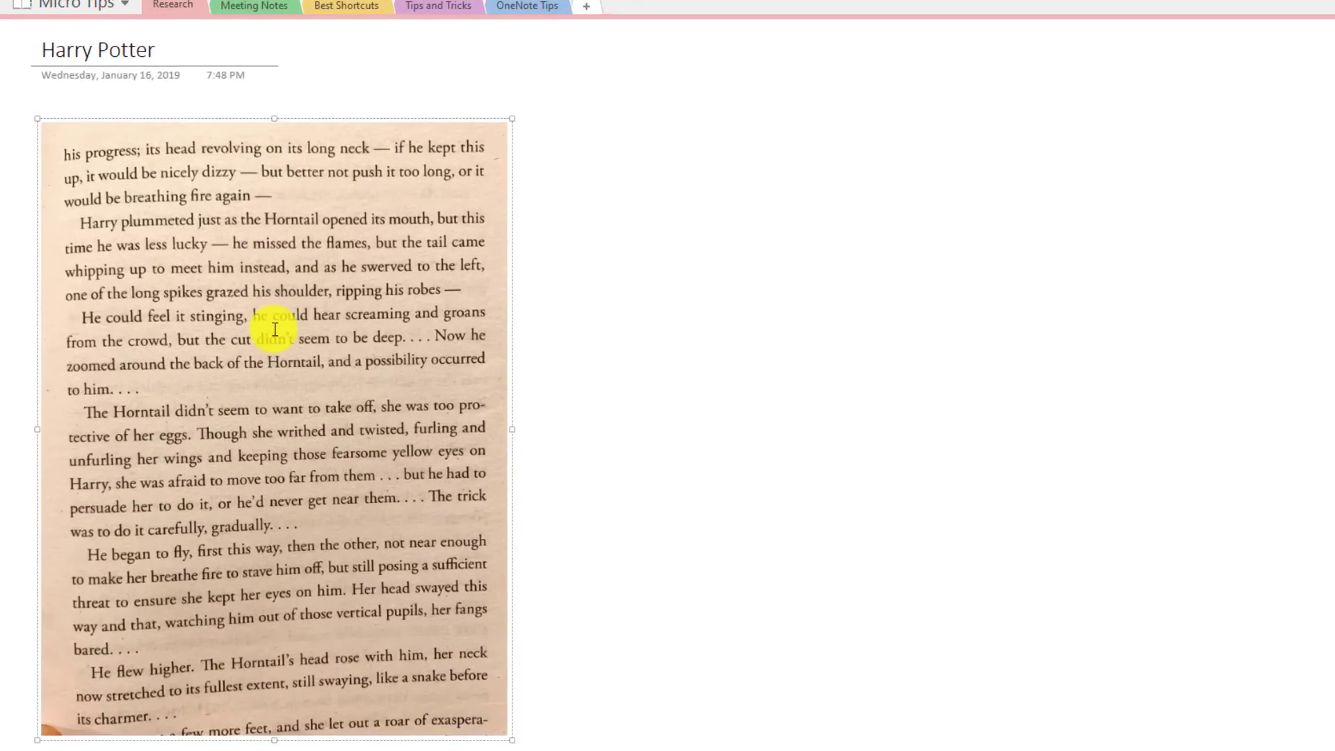
right_click(274, 329)
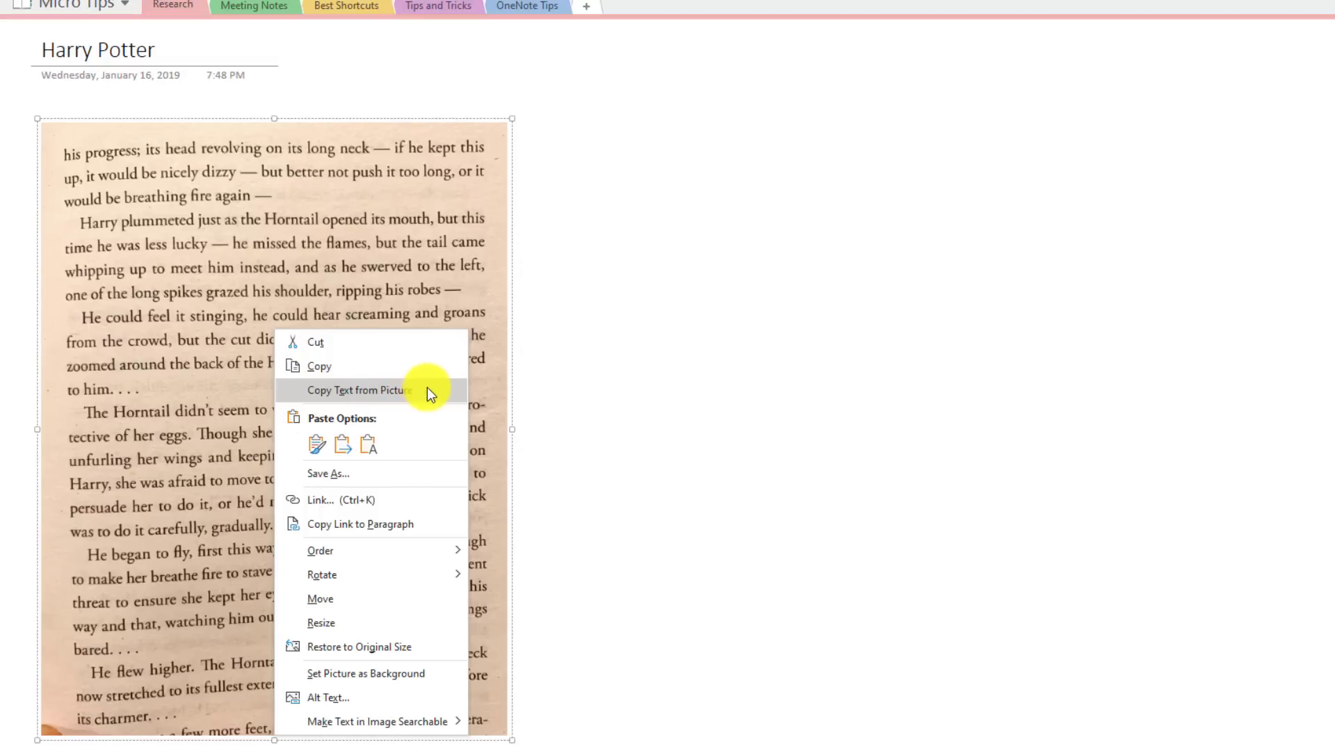
left_click(427, 391)
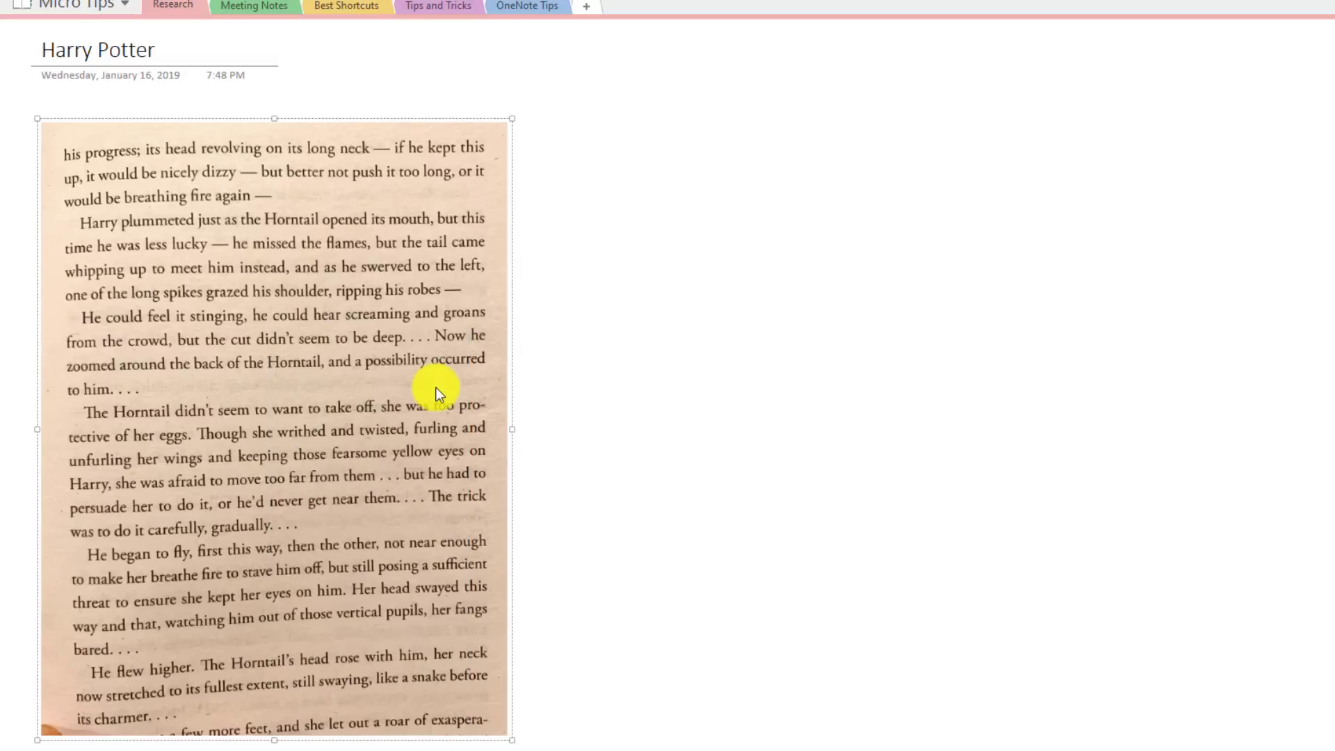
left_click(580, 144)
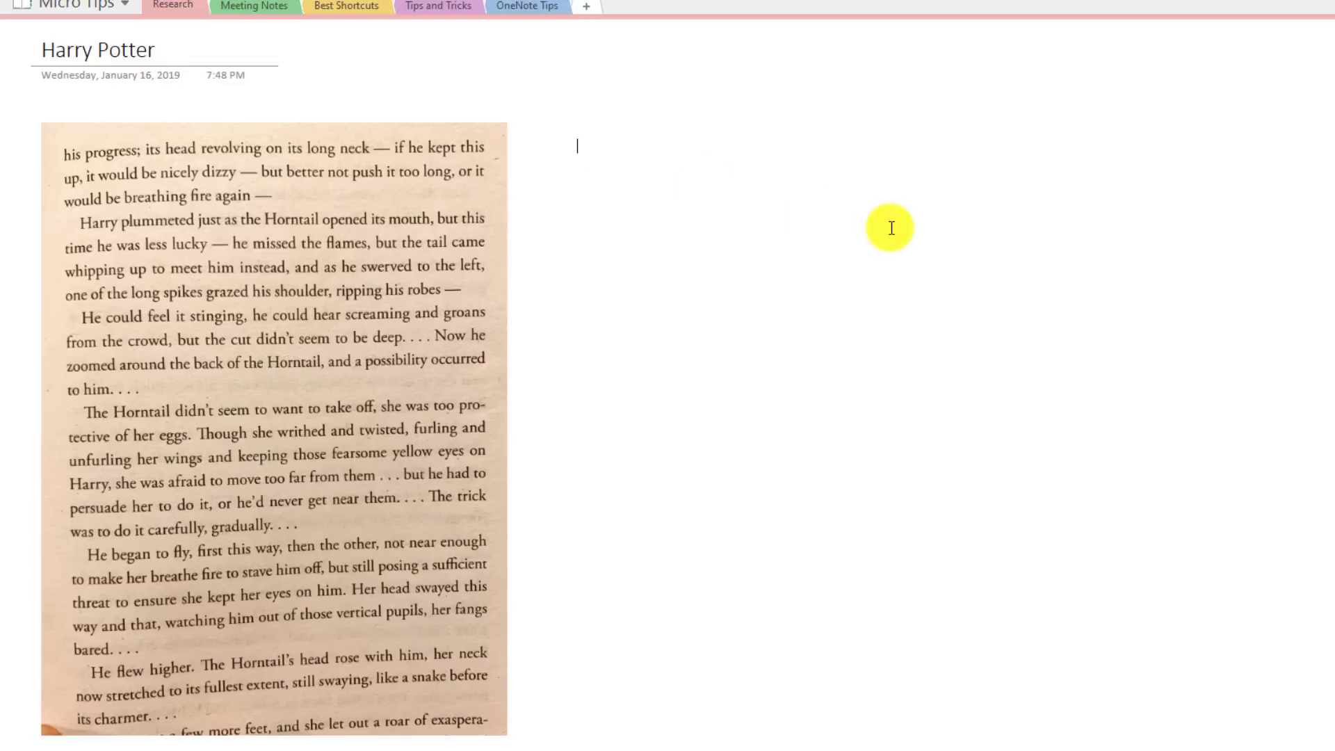
key("ctrl+v")
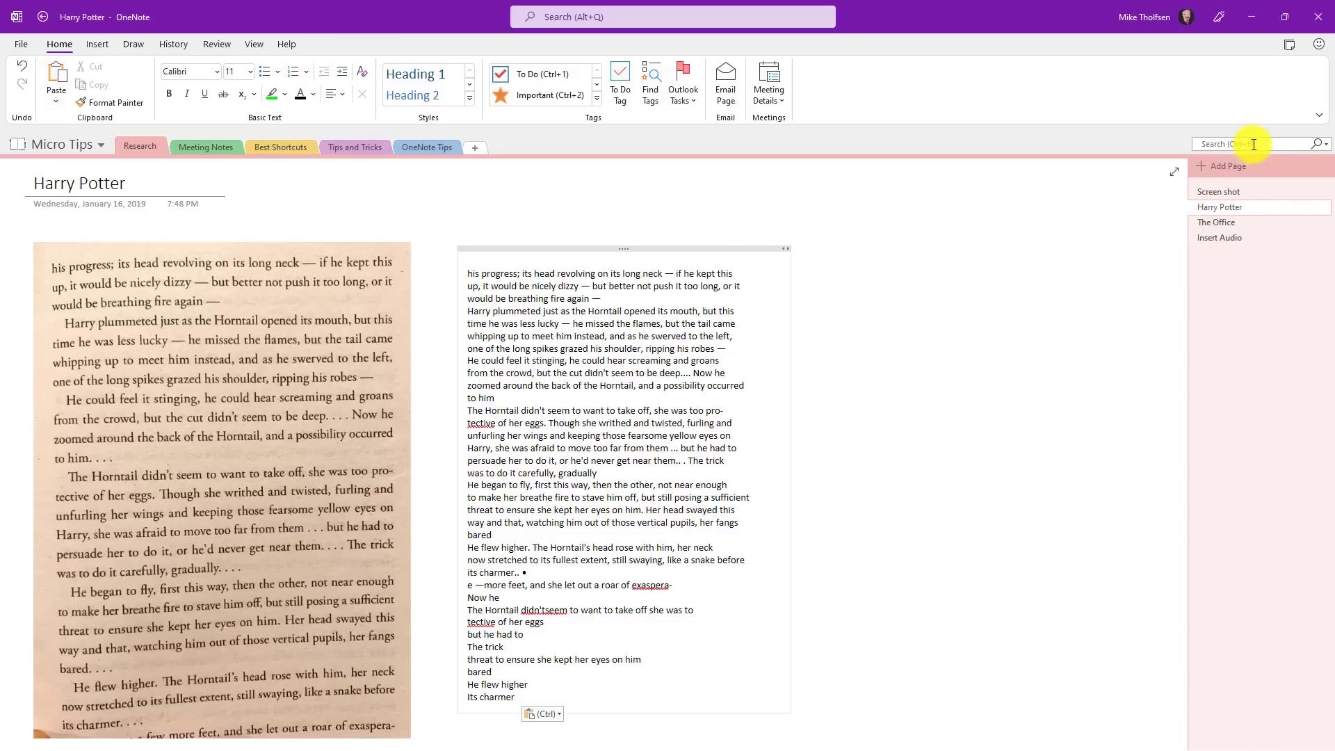
Step: Search the notebooks for 'Harry', then dismiss the search results
left_click(1254, 144)
type("Harry")
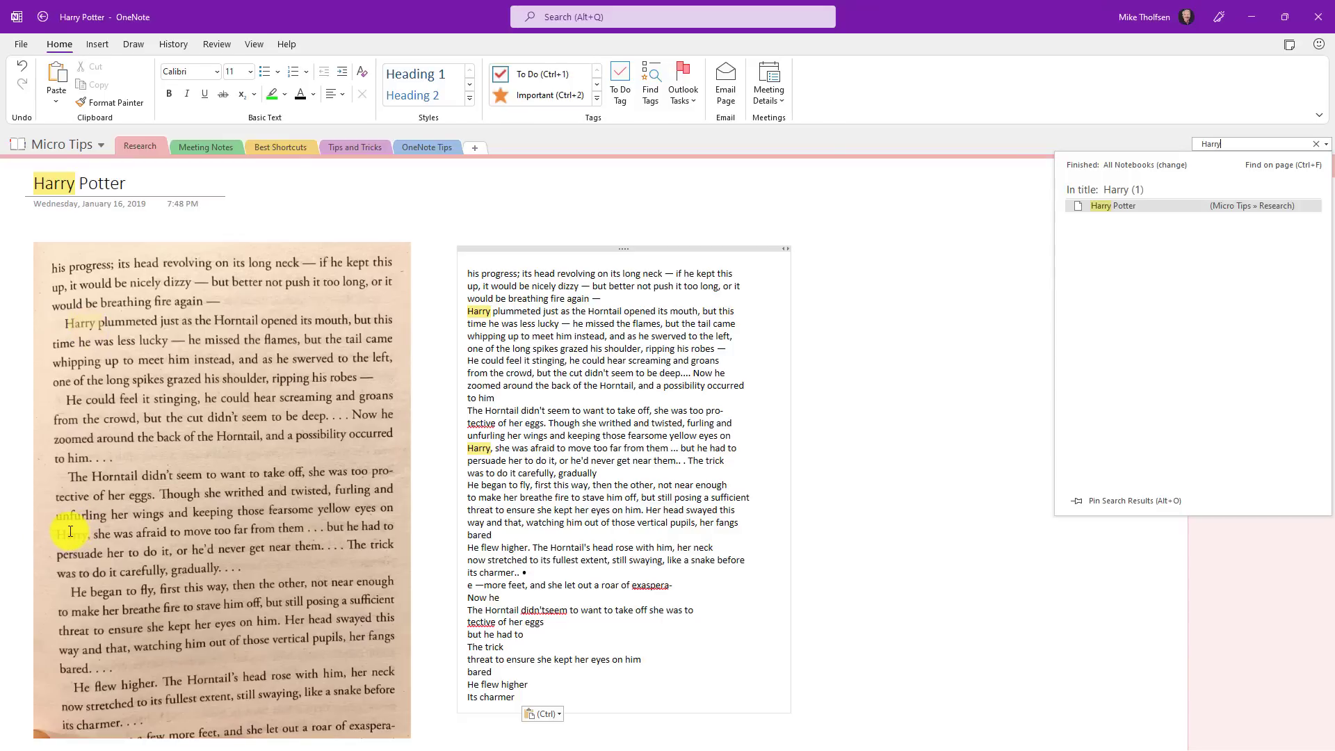
key("Escape")
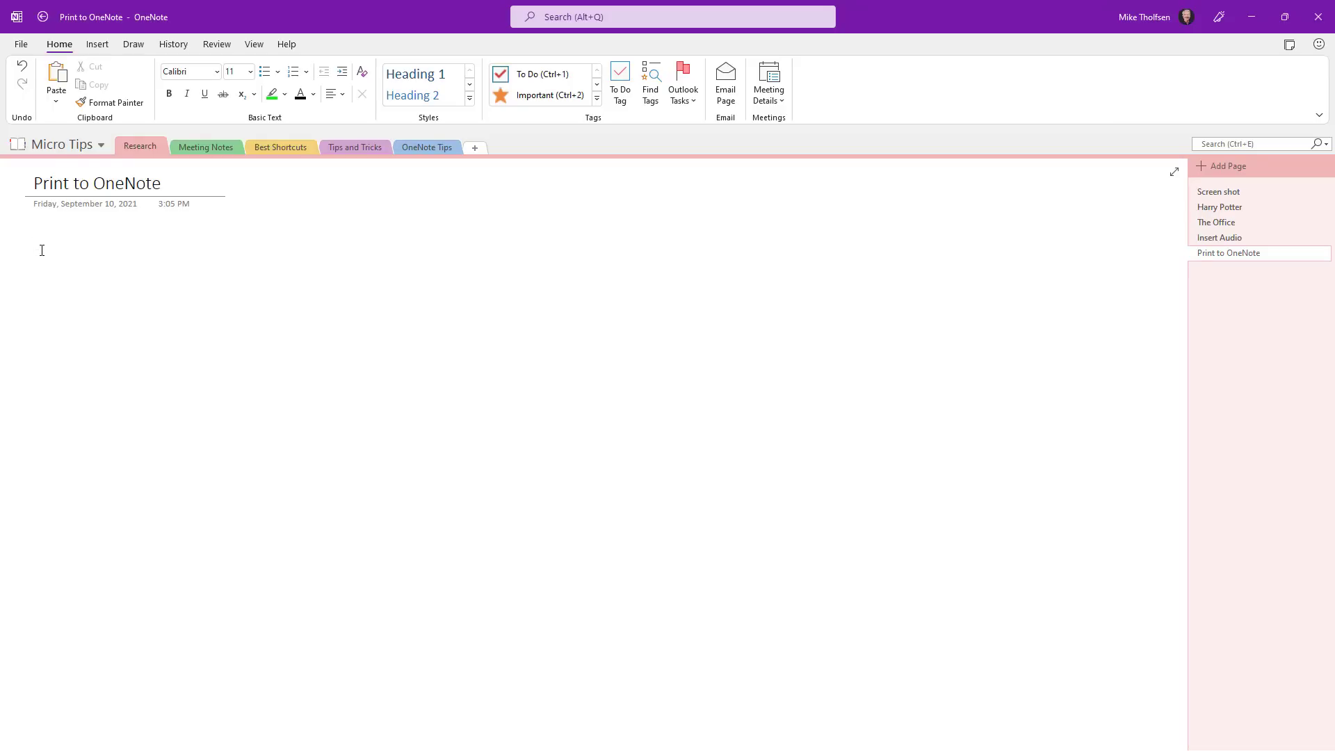
Step: Insert The Solar System.pptx as a file printout and scroll through the inserted slides
left_click(96, 45)
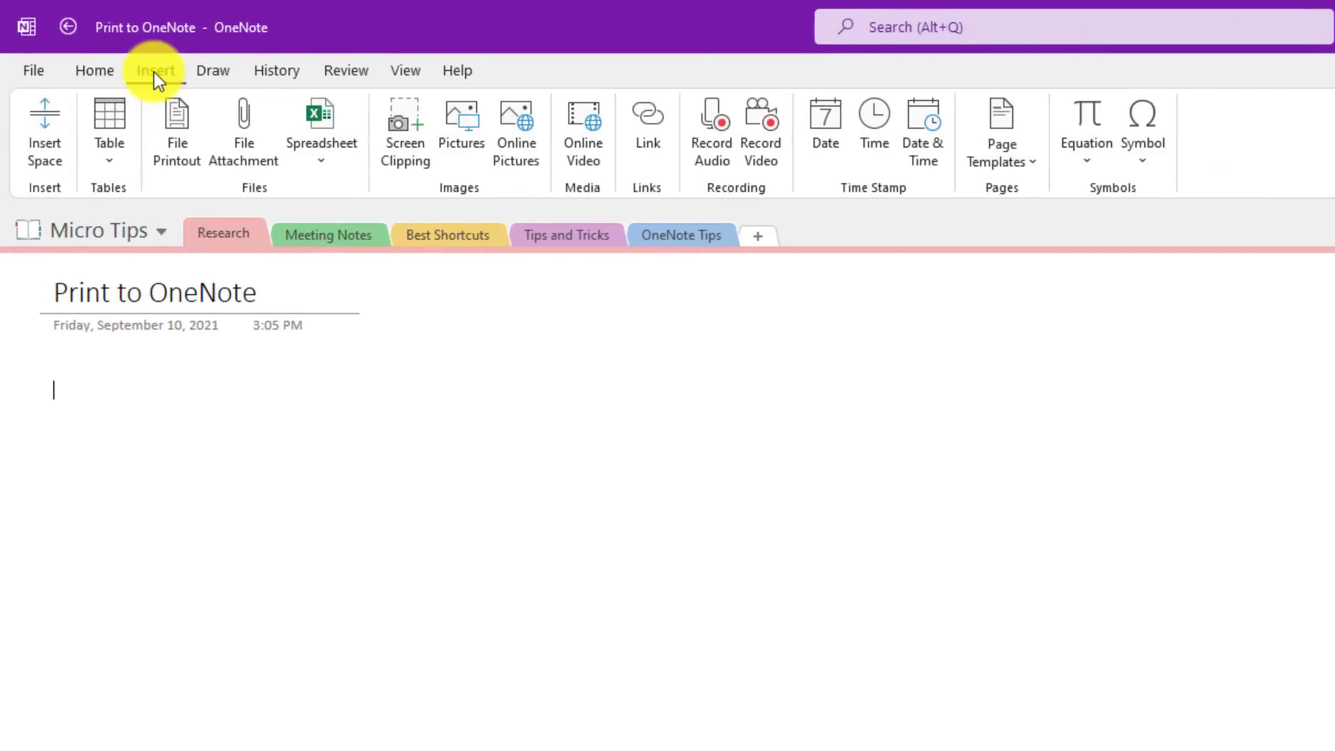
left_click(180, 135)
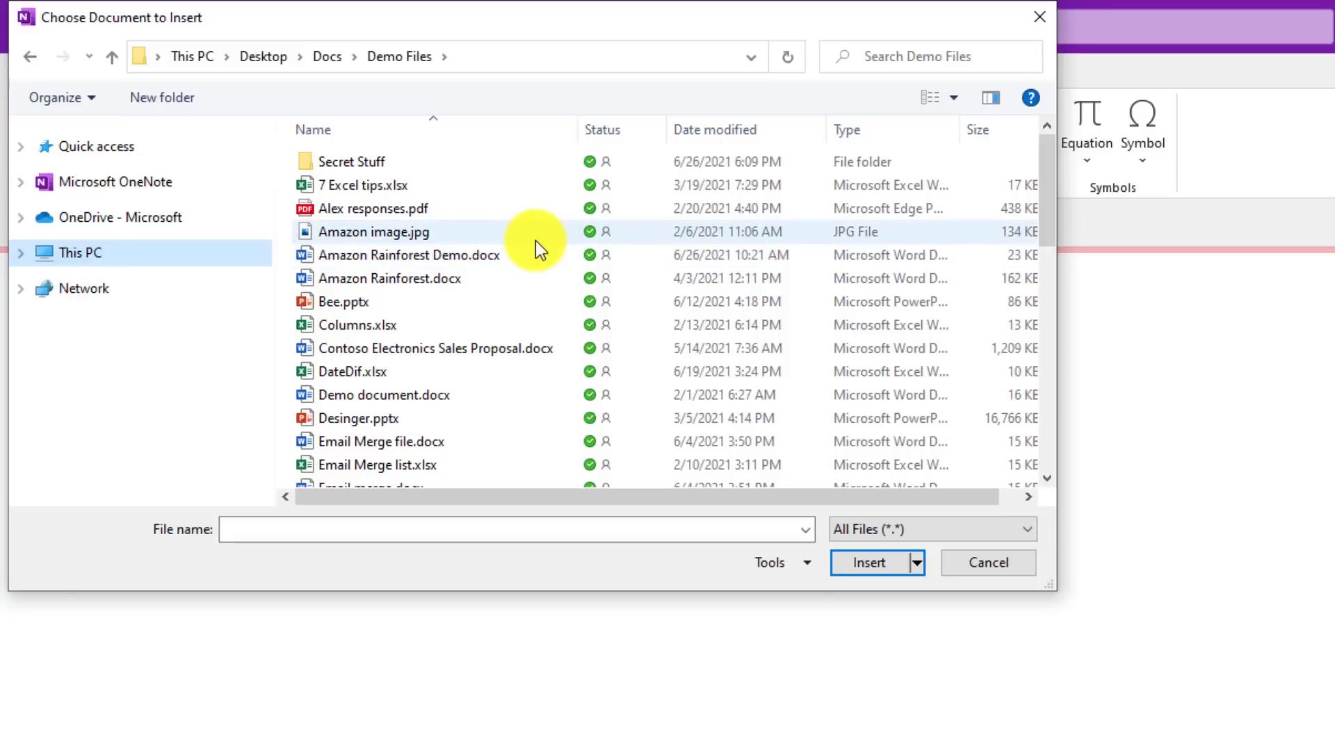
scroll(536, 241, "down", 10)
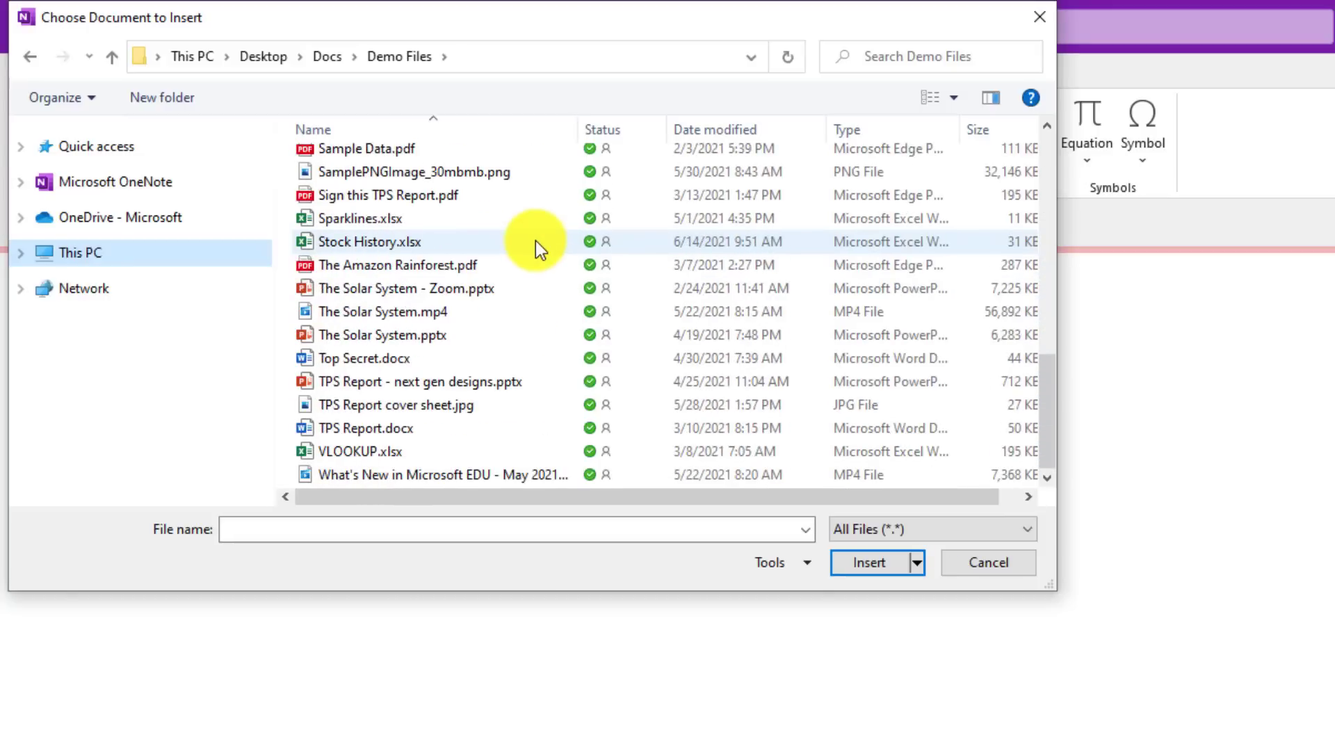
left_click(382, 334)
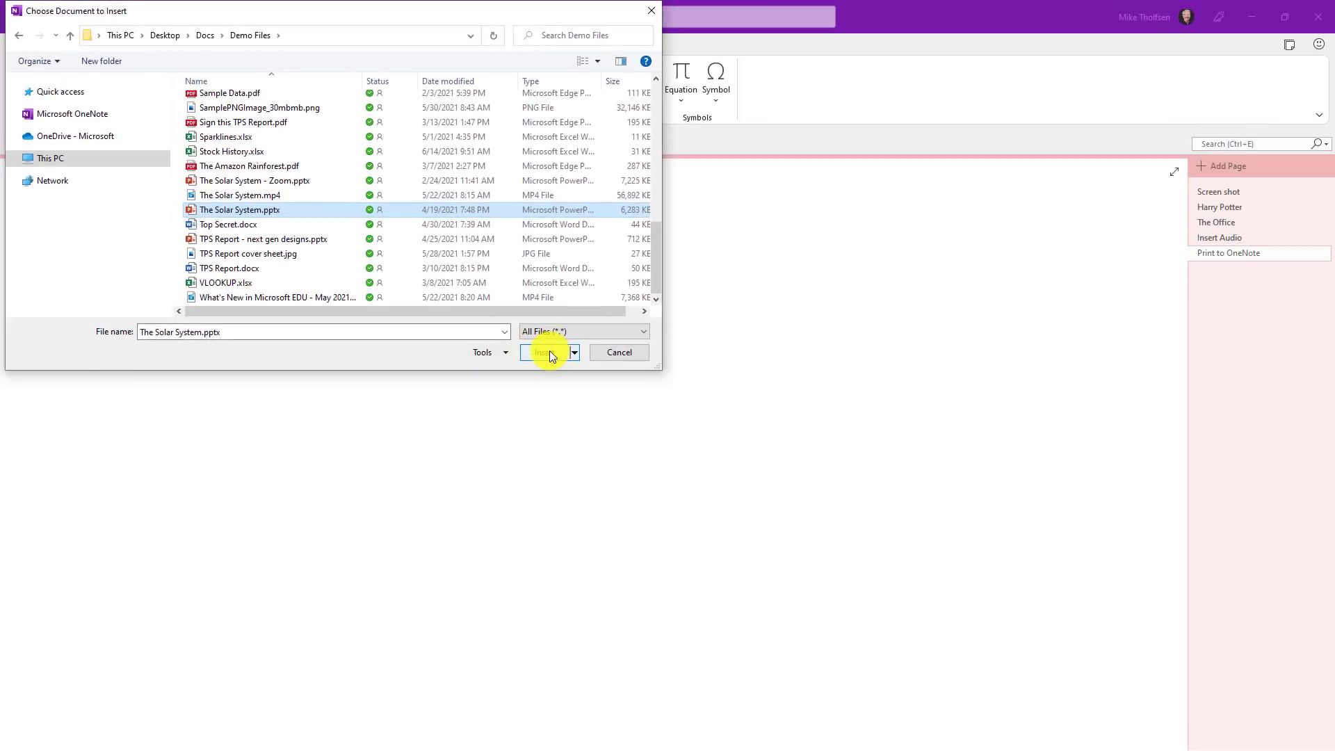
left_click(548, 353)
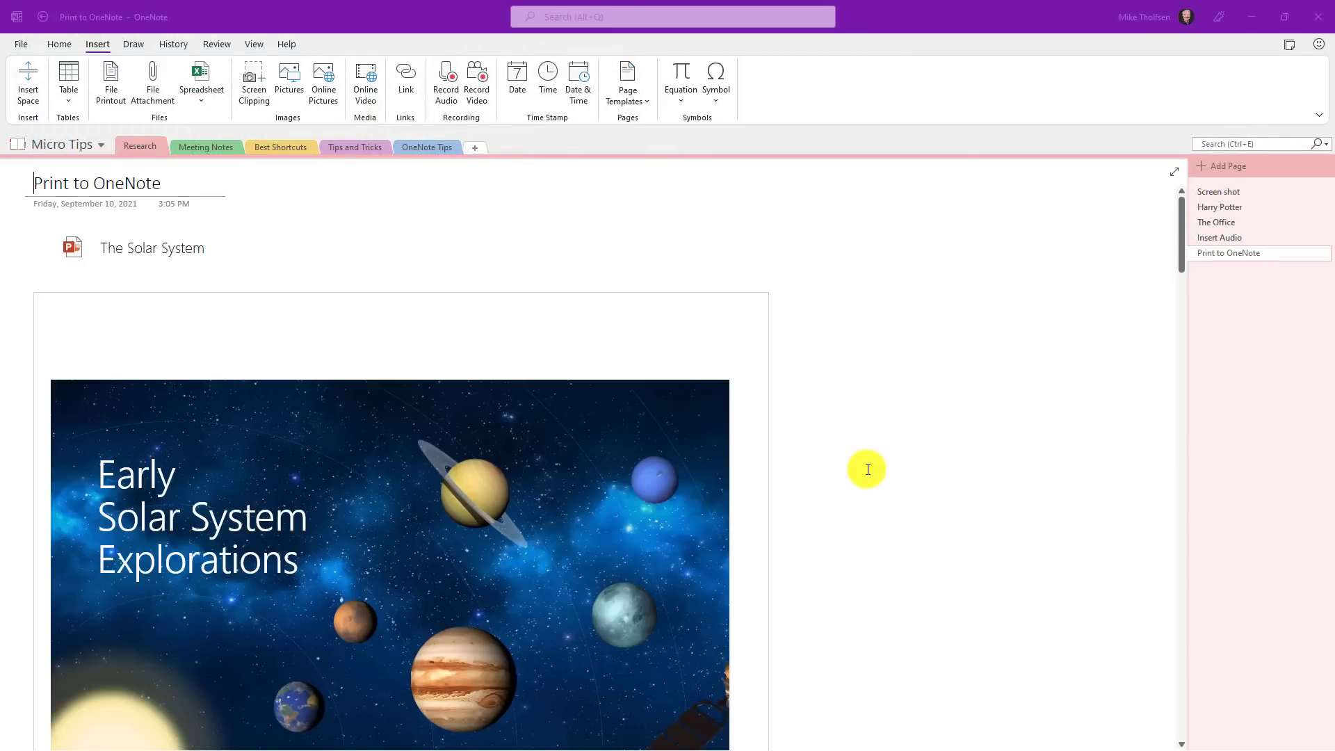
scroll(868, 469, "down", 10)
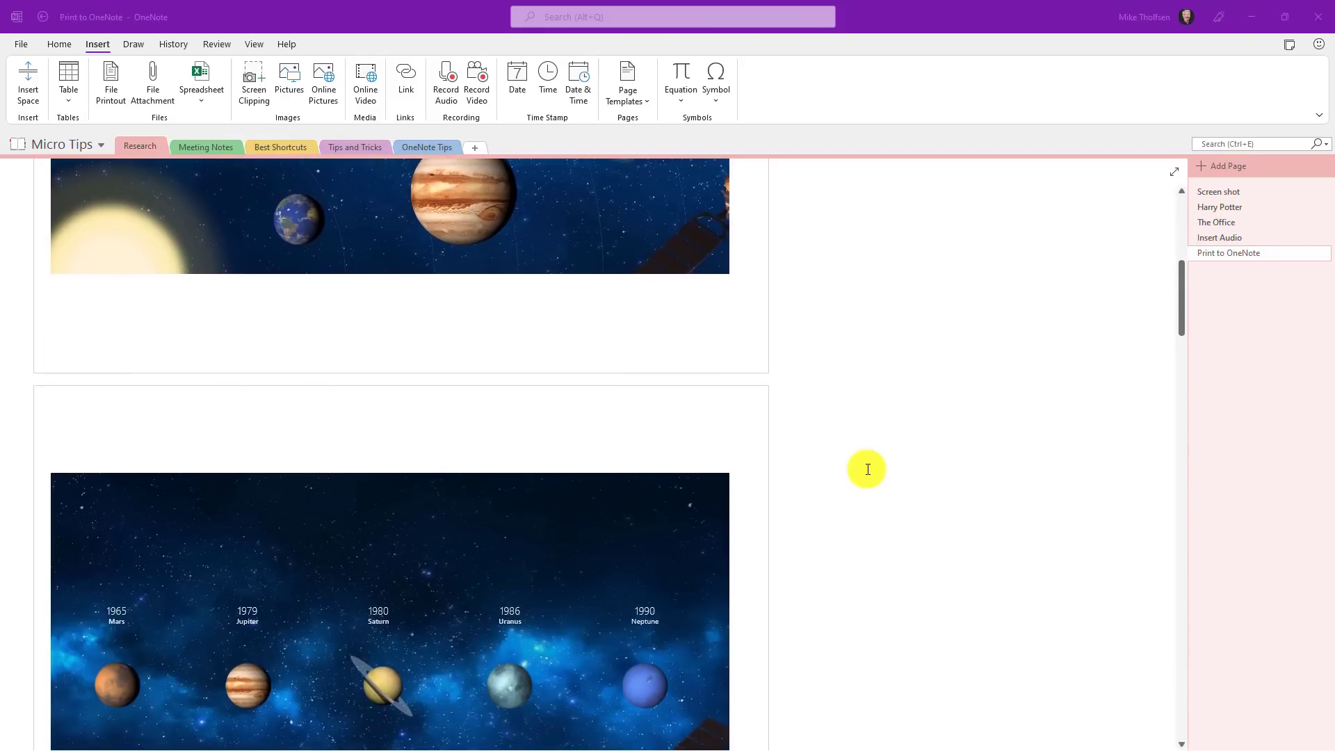
scroll(867, 469, "down", 12)
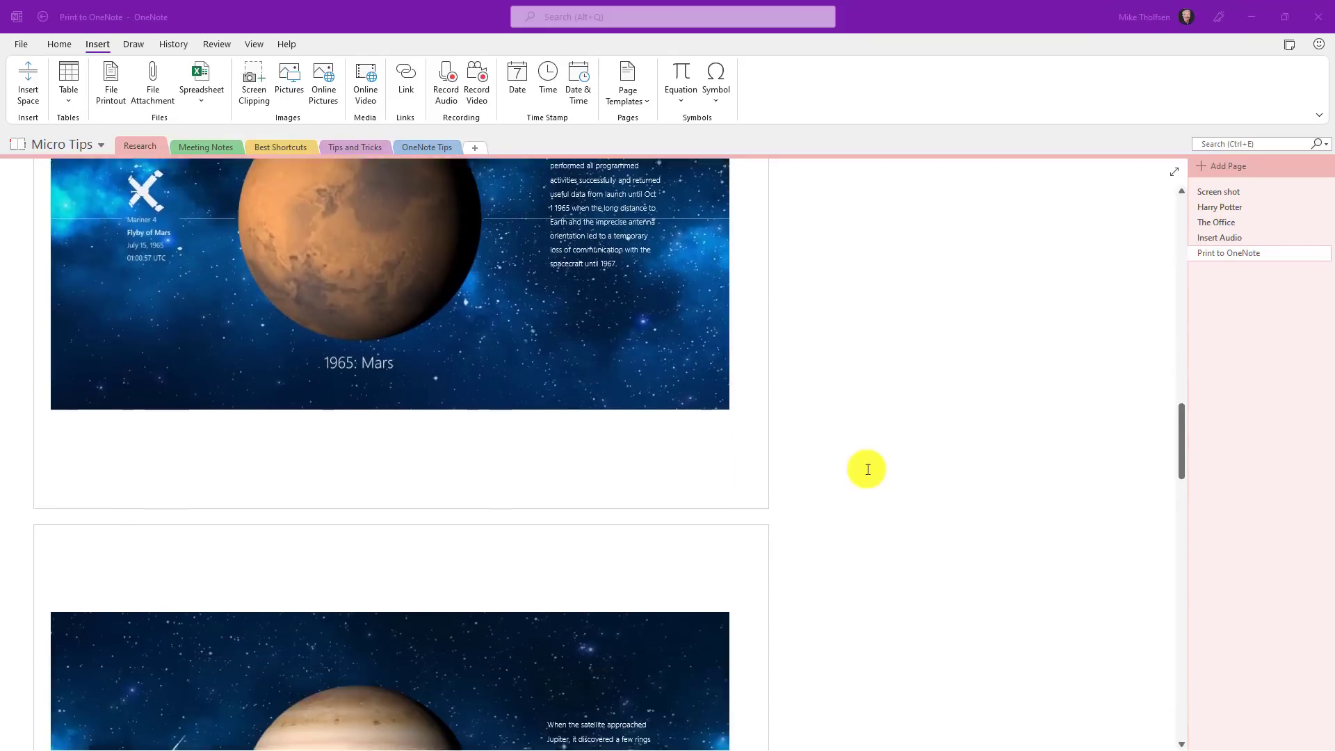
scroll(868, 469, "down", 4)
scroll(868, 470, "up", 12)
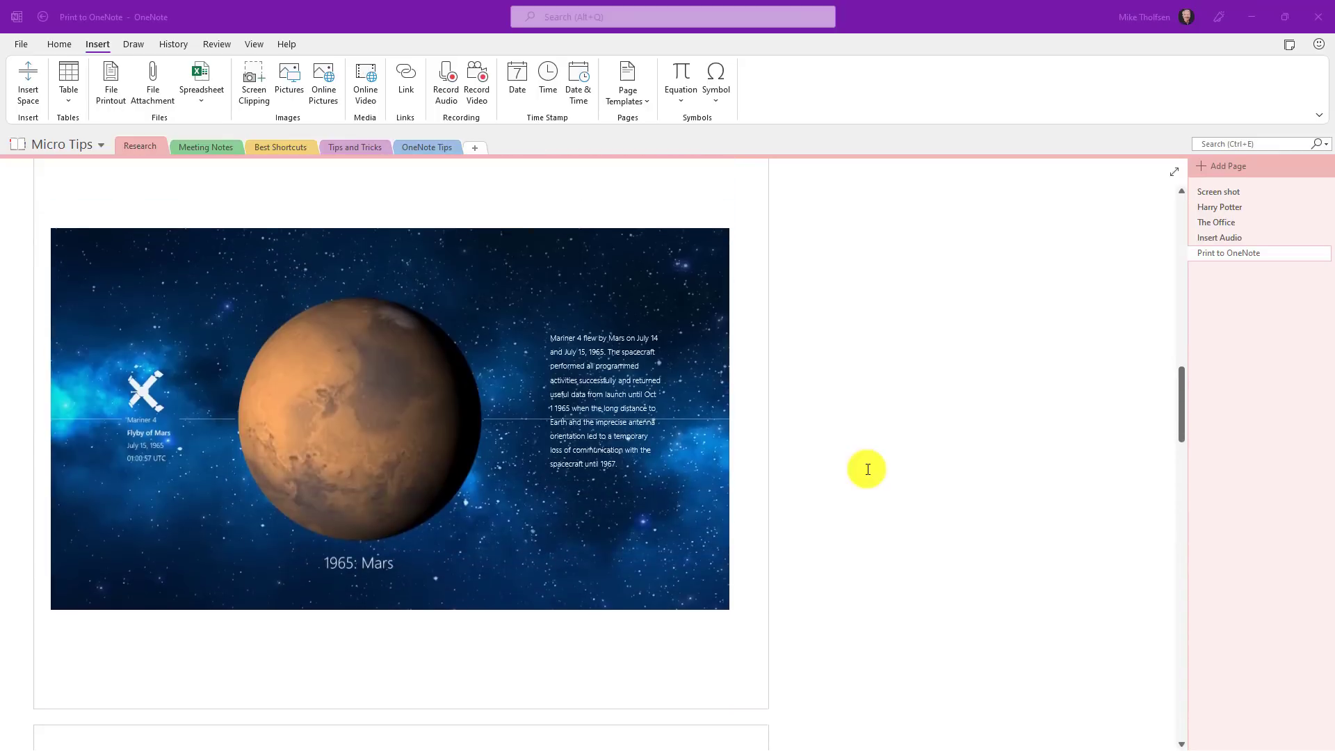
scroll(867, 469, "up", 10)
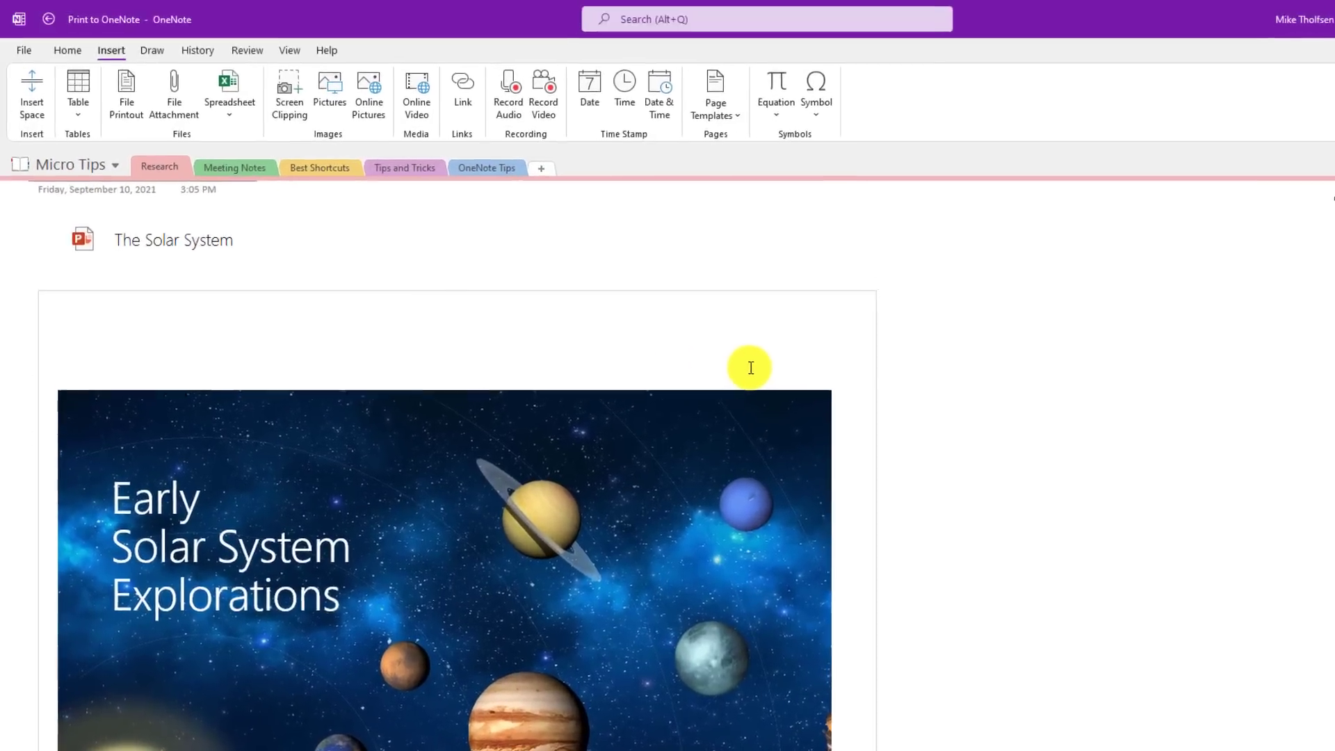
Step: Add the note 'Take notes' above the first slide and pick a drawing pen
left_click(754, 369)
type("Take notes")
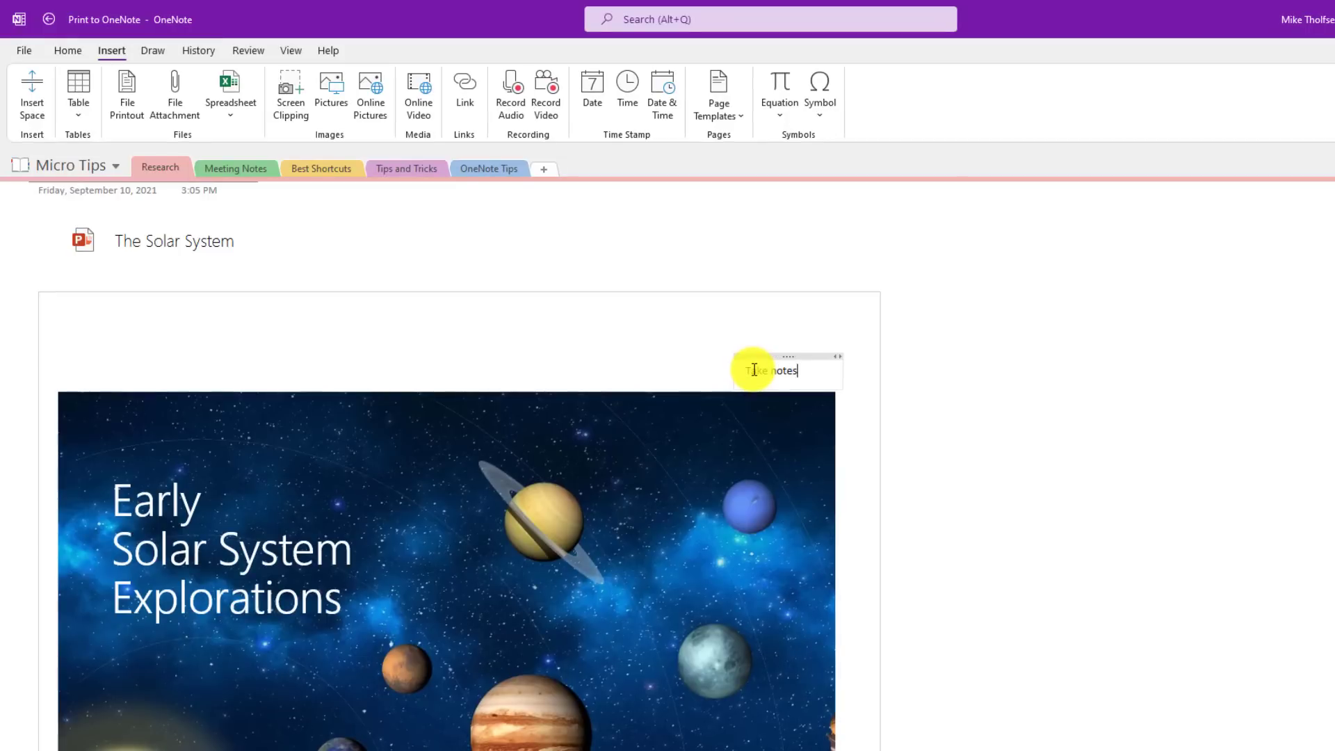
left_click(153, 50)
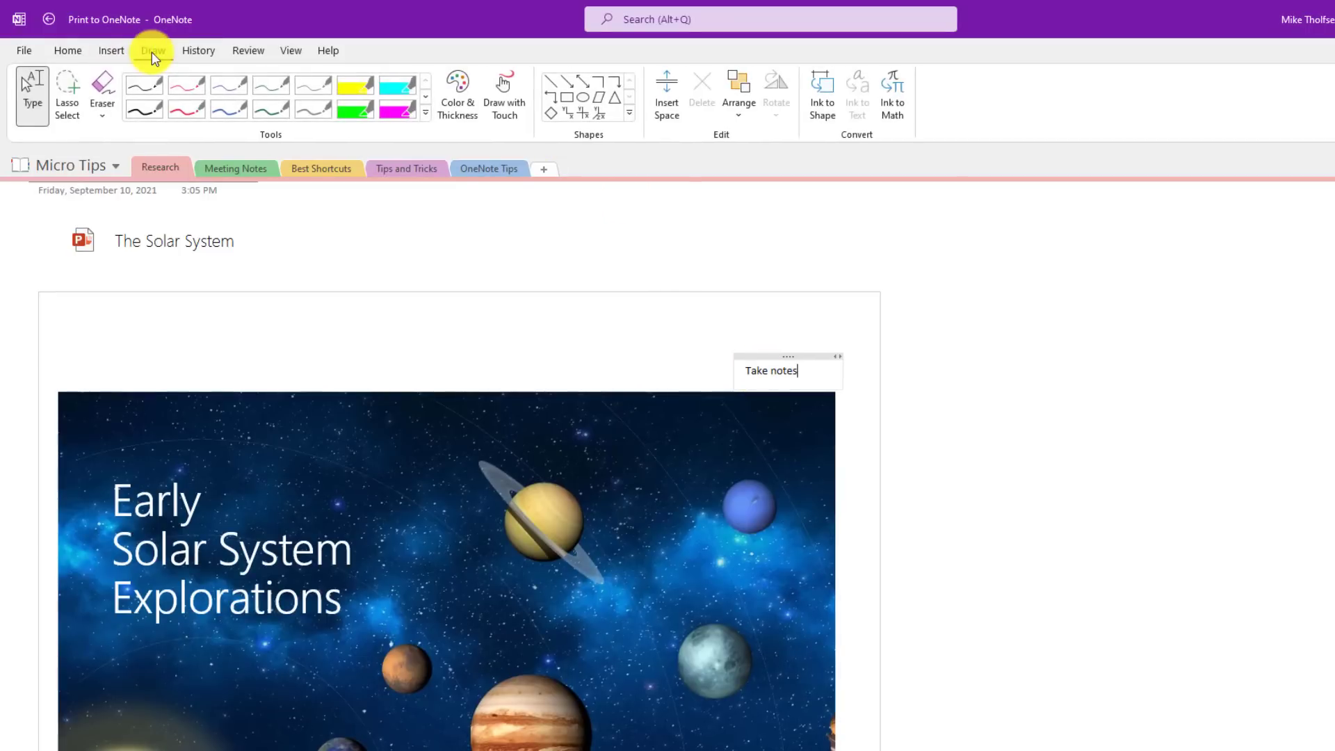
left_click(354, 85)
Step: Circle the blue planet in green ink, draw a yellow arrow to it, then return to typing
mouse_move(751, 458)
left_mouse_down()
mouse_move(787, 566)
mouse_move(732, 450)
left_mouse_up()
mouse_move(1053, 499)
left_mouse_down()
mouse_move(818, 543)
mouse_move(918, 588)
left_mouse_up()
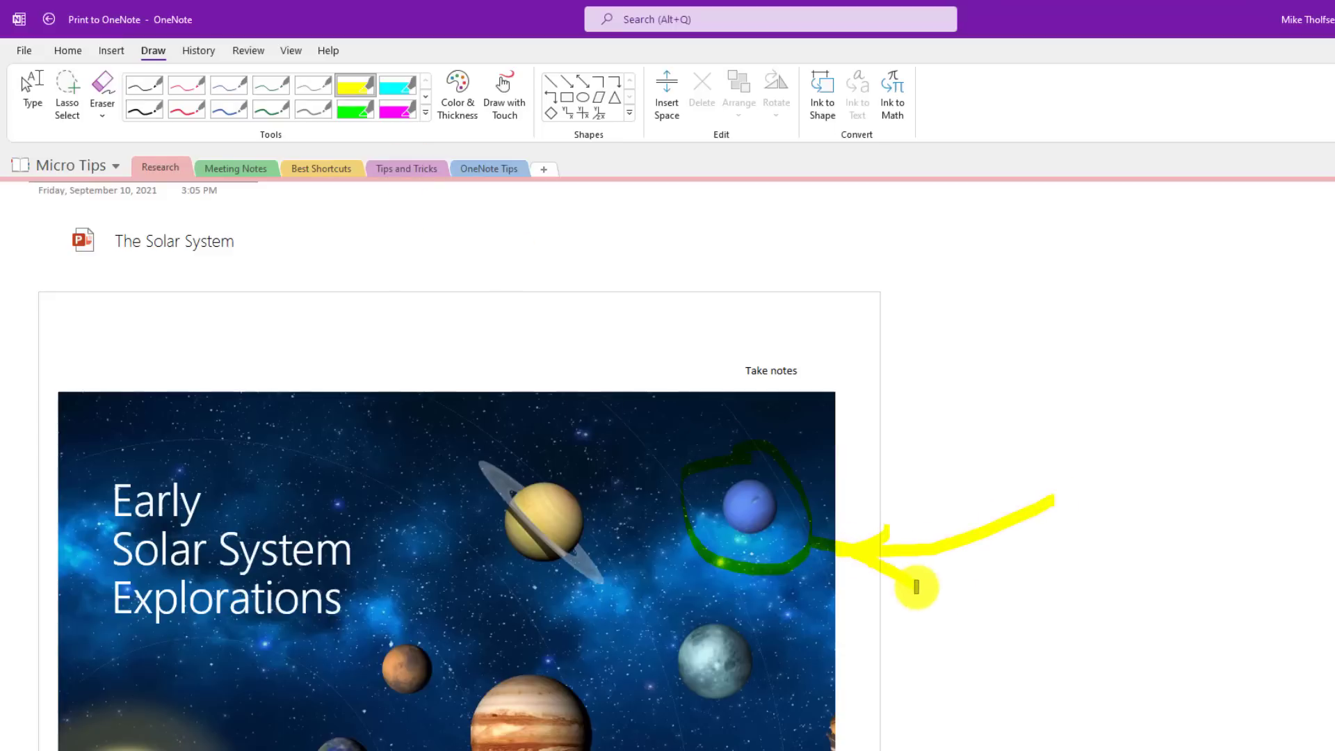
scroll(885, 468, "down", 4)
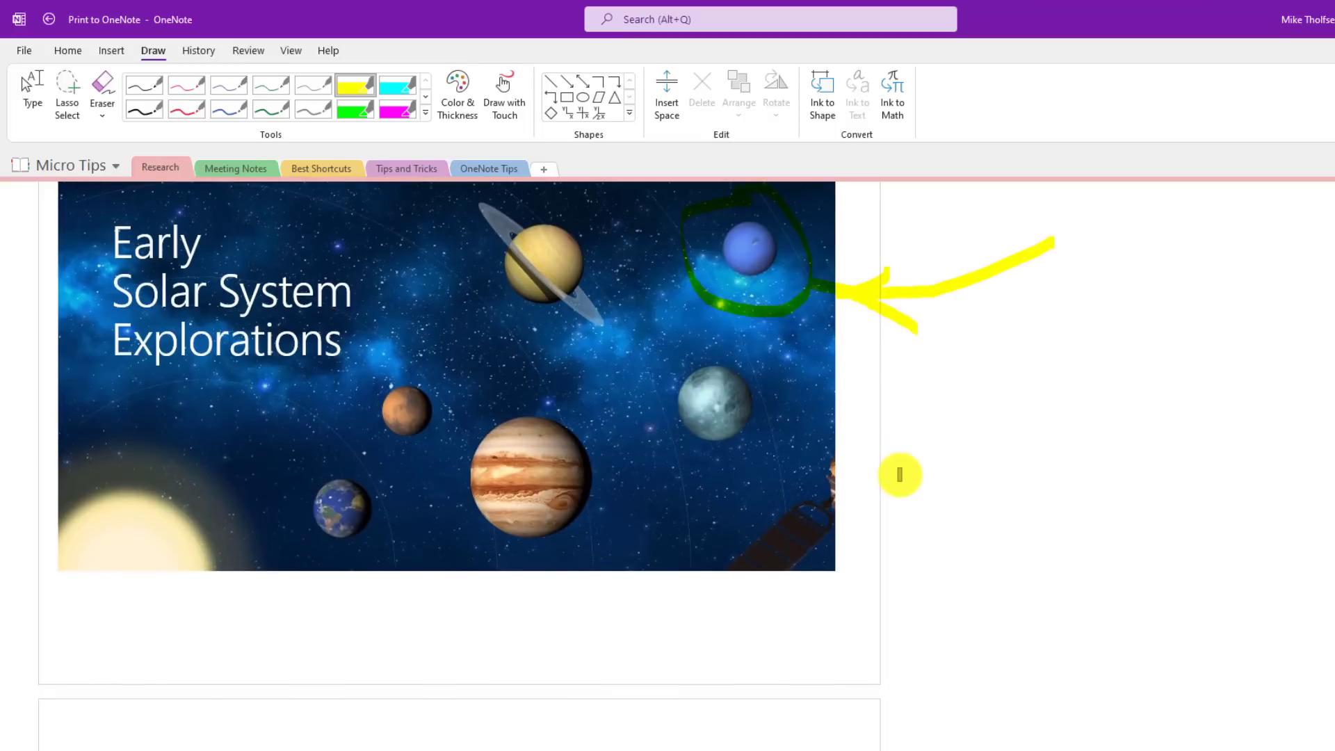
scroll(890, 442, "up", 5)
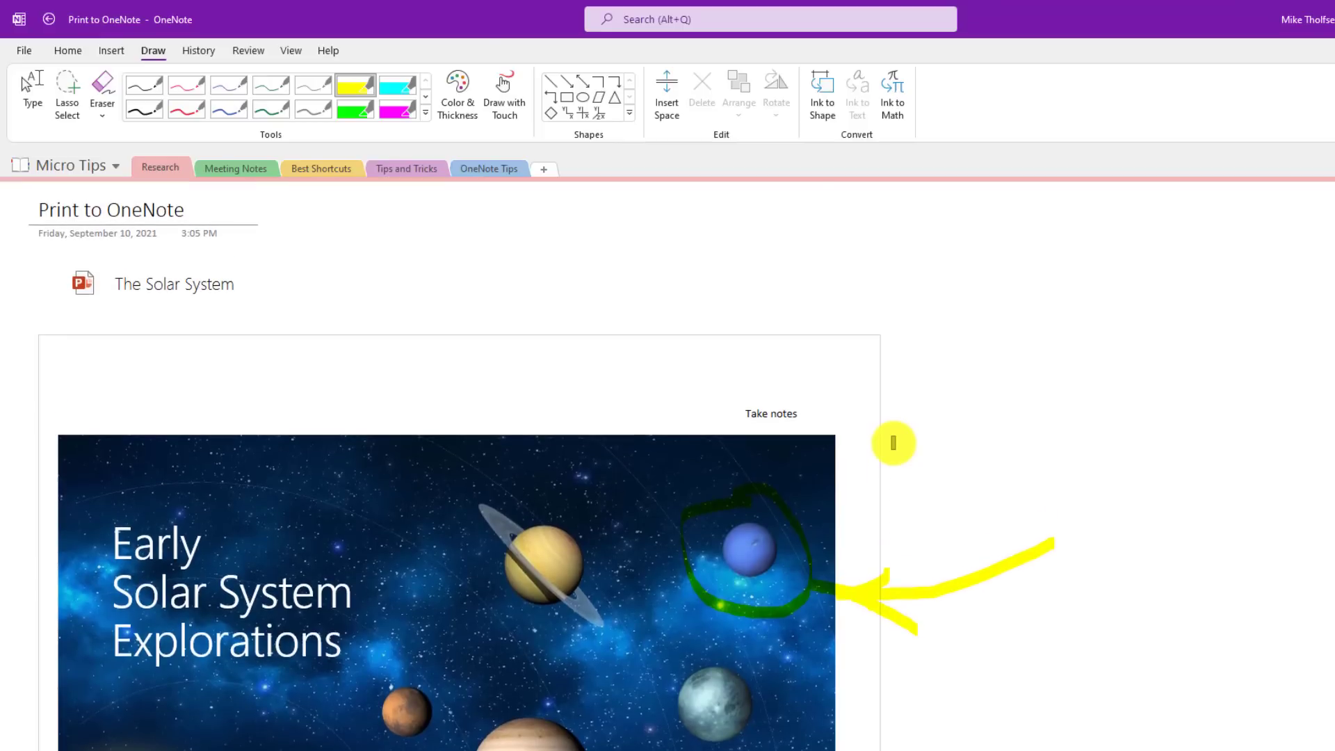
left_click(20, 82)
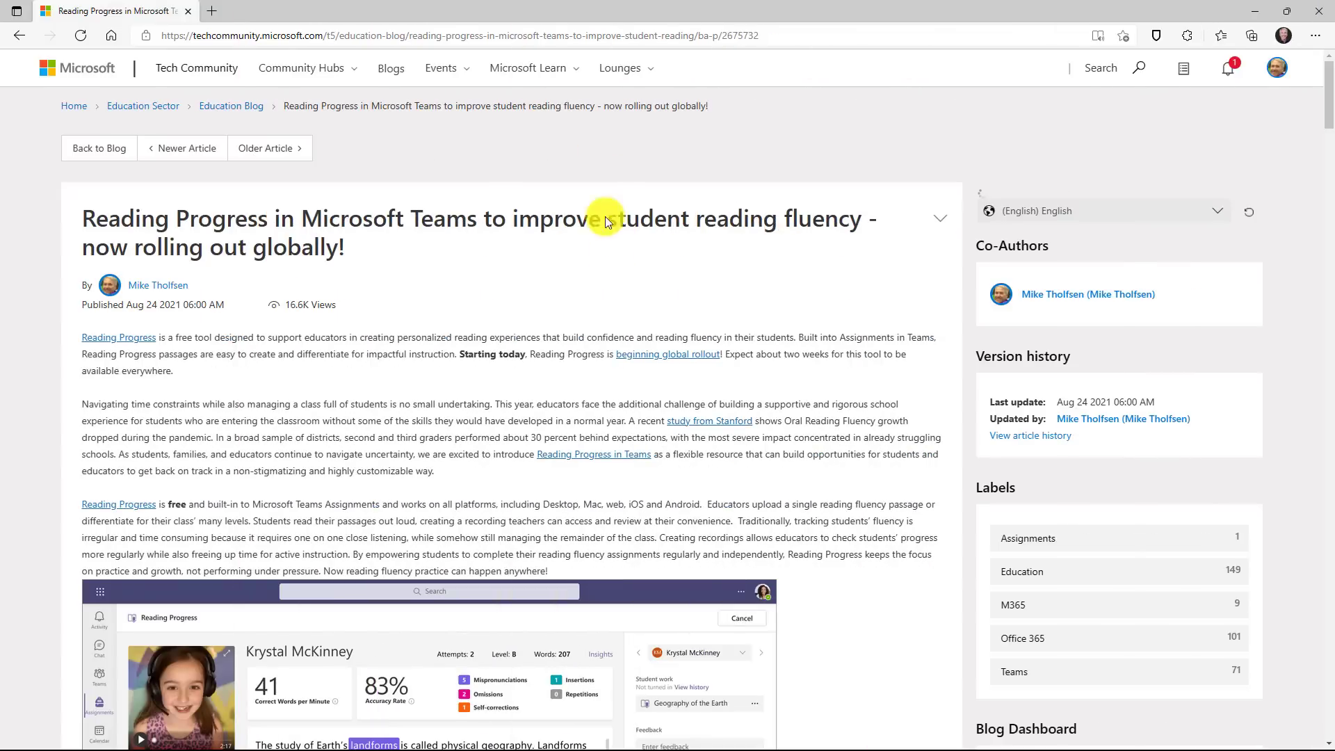
scroll(610, 257, "down", 4)
scroll(615, 294, "down", 3)
scroll(615, 294, "up", 9)
Step: Print the Reading Progress article from Edge to the OneNote (Desktop) printer
left_click(1315, 36)
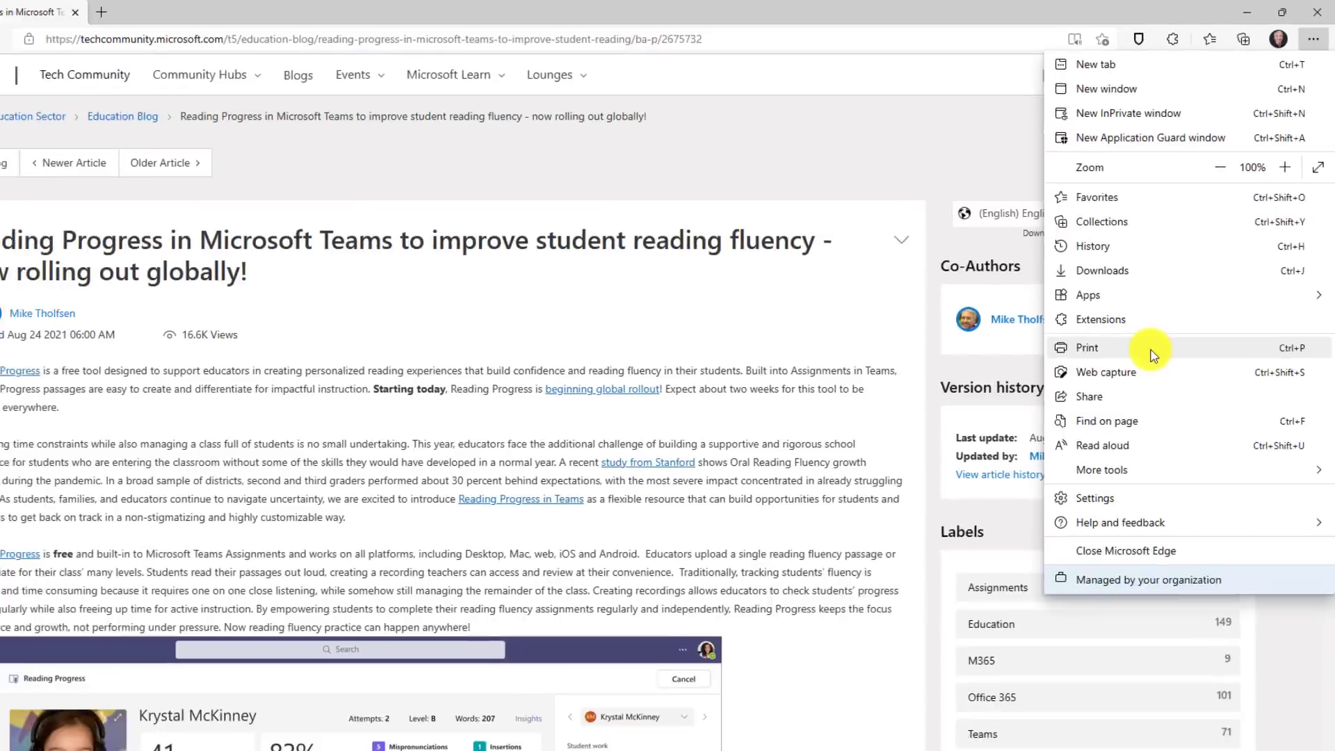
left_click(1028, 432)
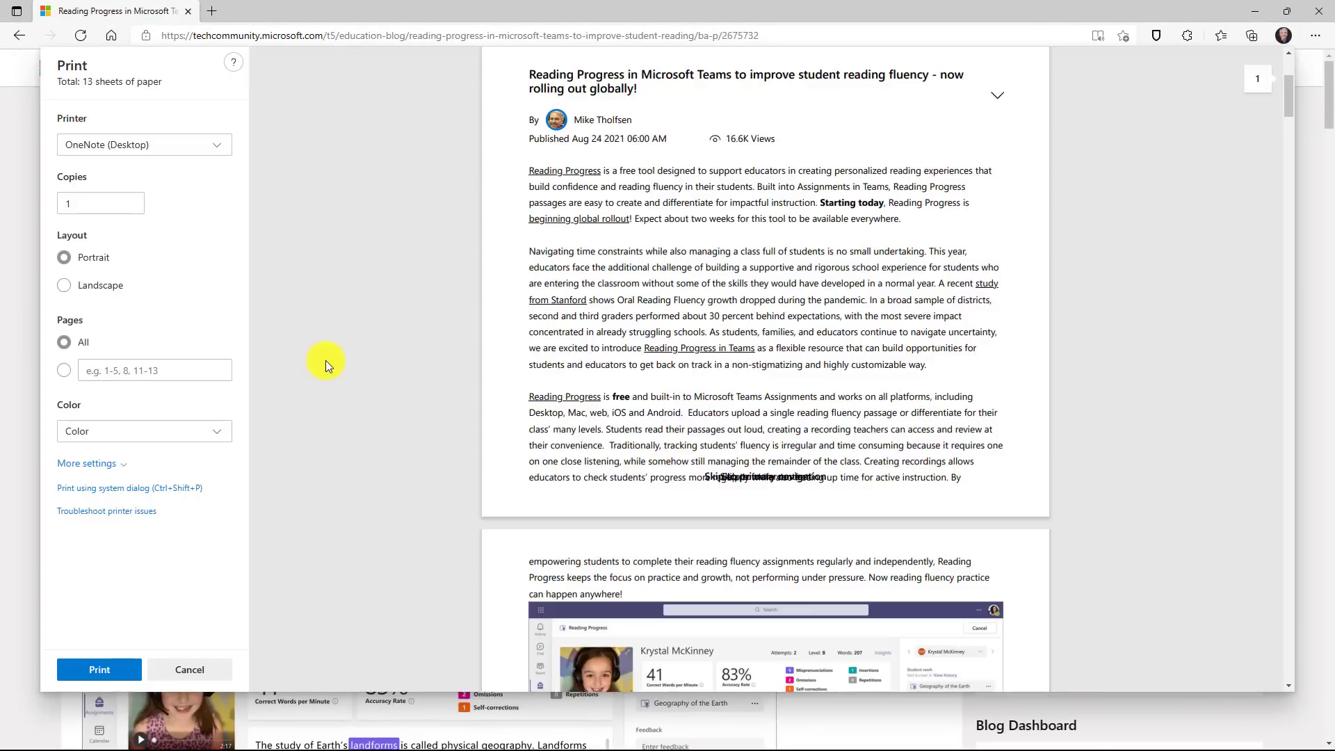
left_click(179, 148)
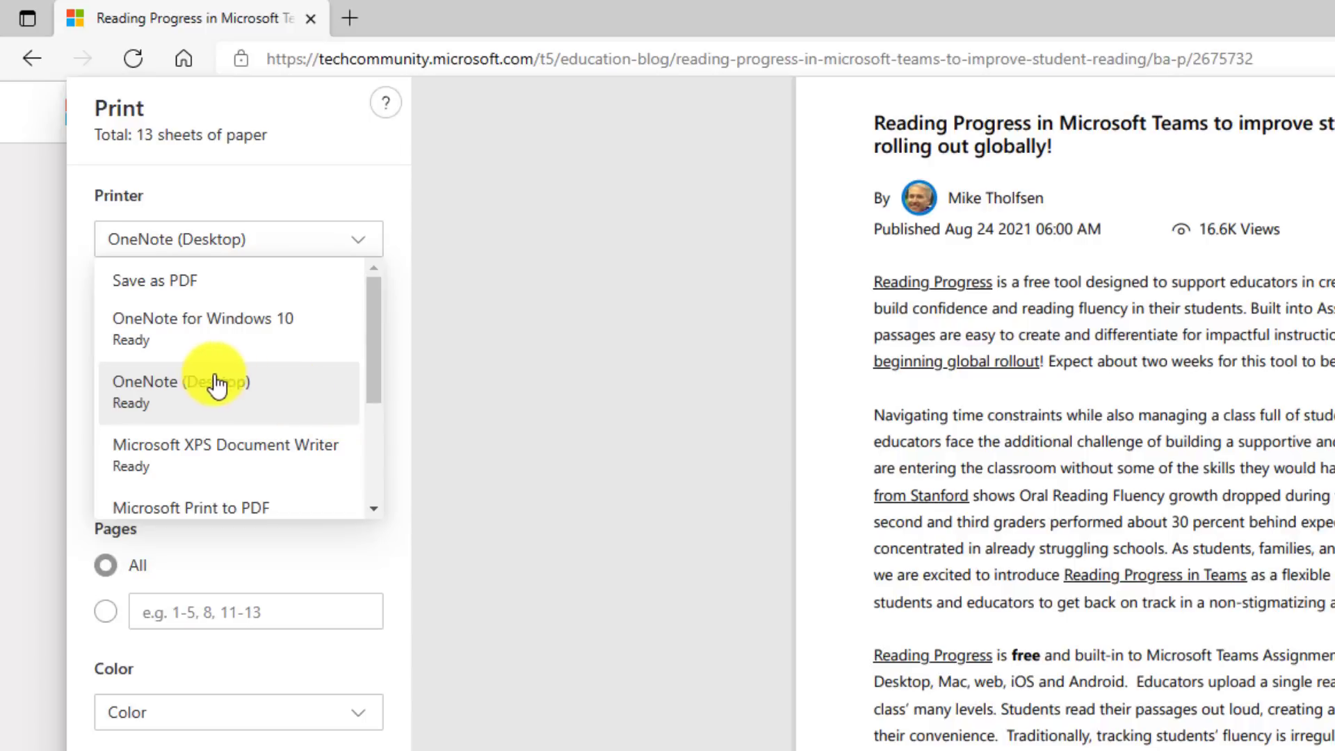
left_click(238, 398)
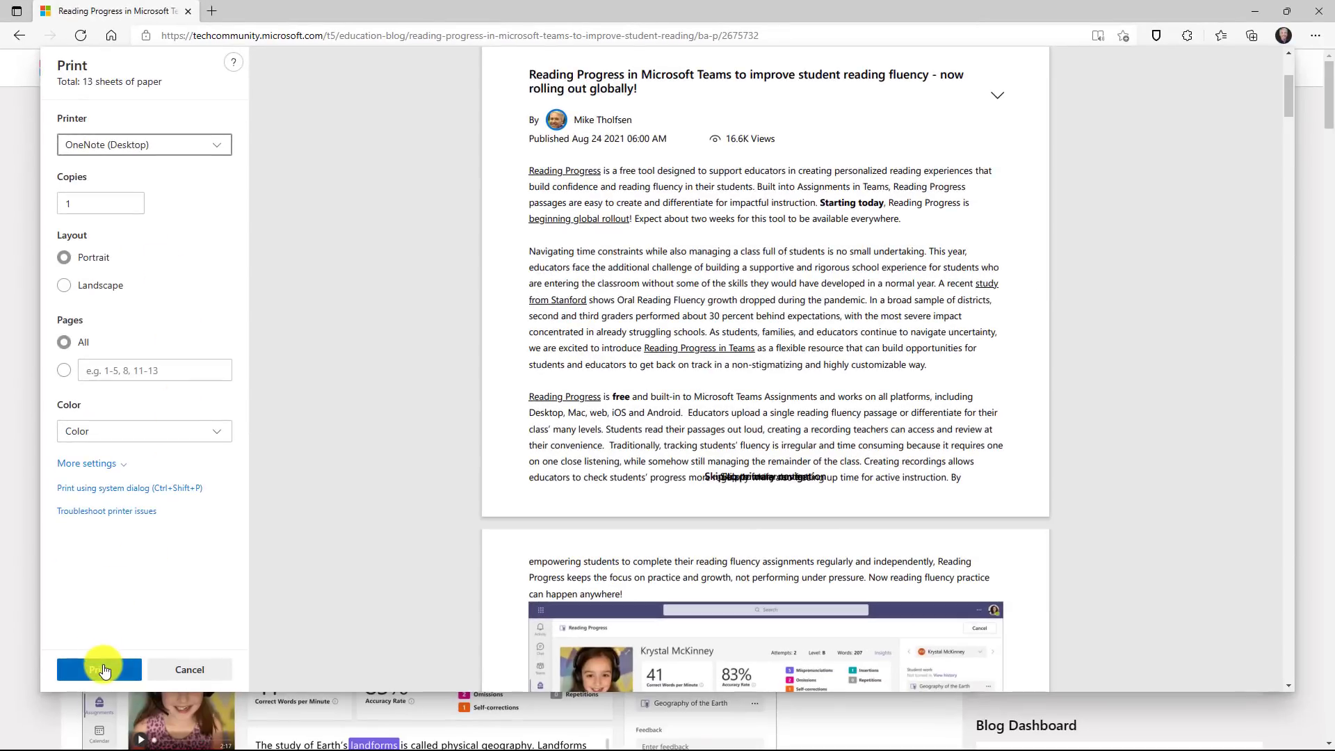
left_click(102, 669)
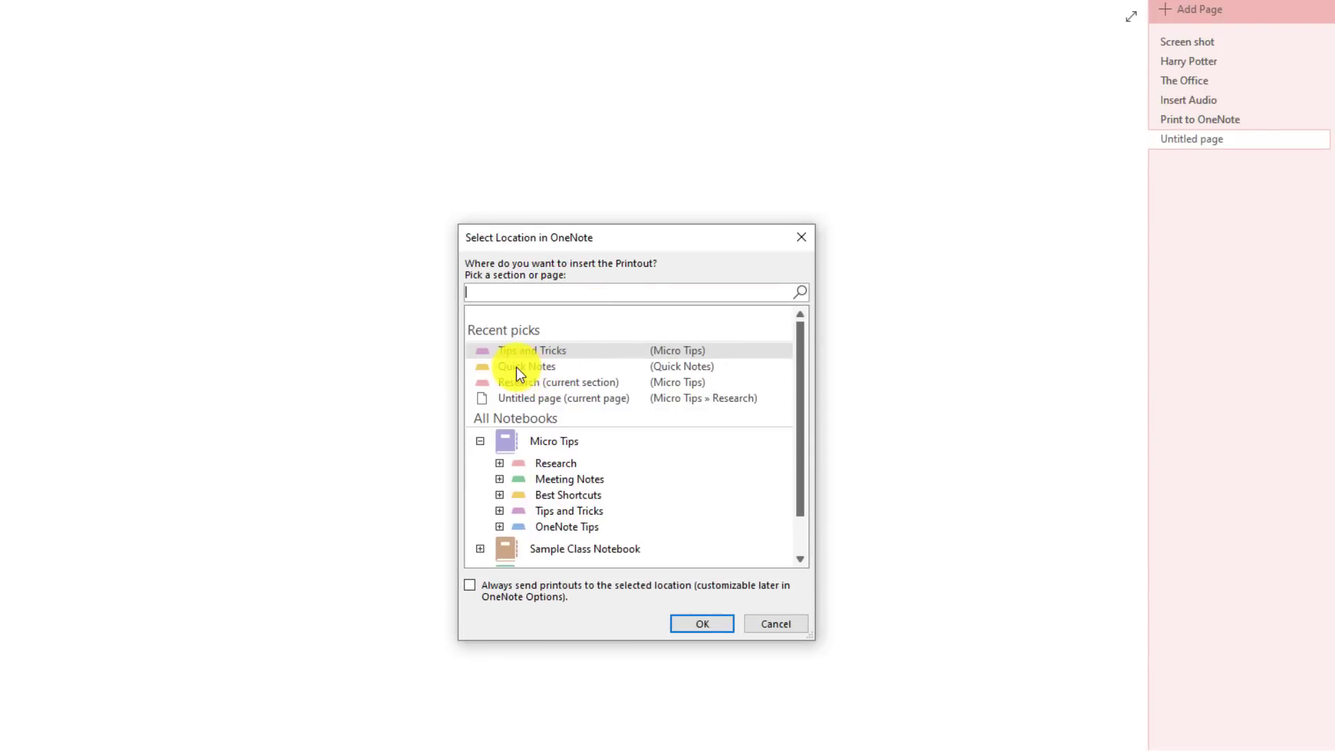
Step: Place the printout in Tips and Tricks and highlight the learners-across-age-ranges lines in yellow
left_click(707, 623)
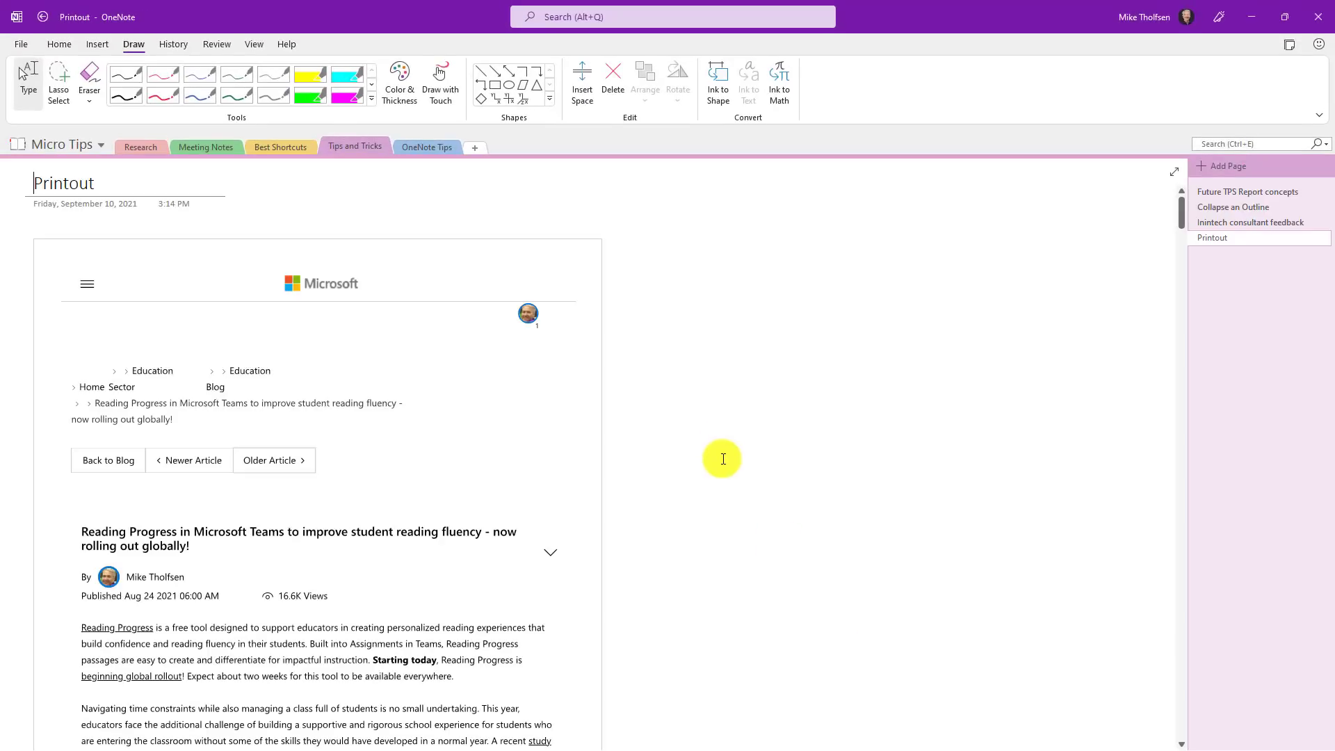
scroll(642, 403, "down", 5)
scroll(672, 414, "down", 10)
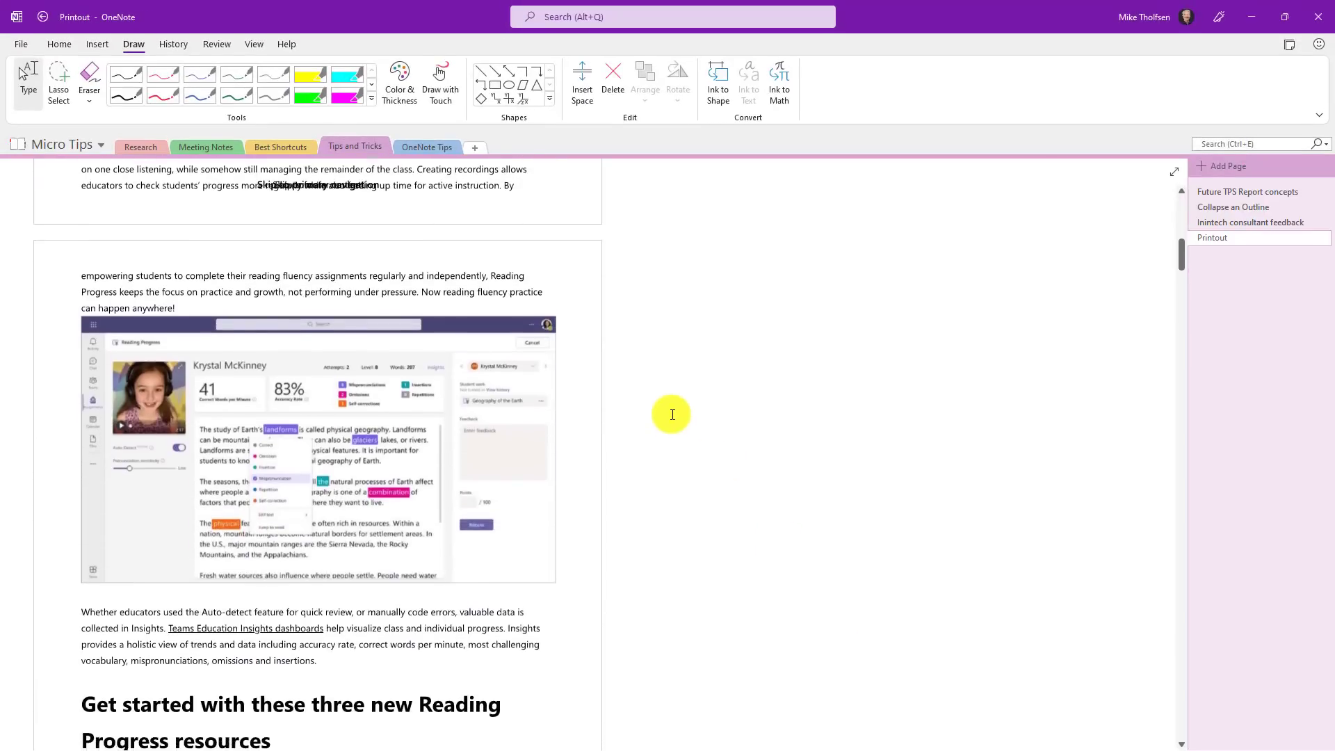
scroll(672, 414, "down", 1)
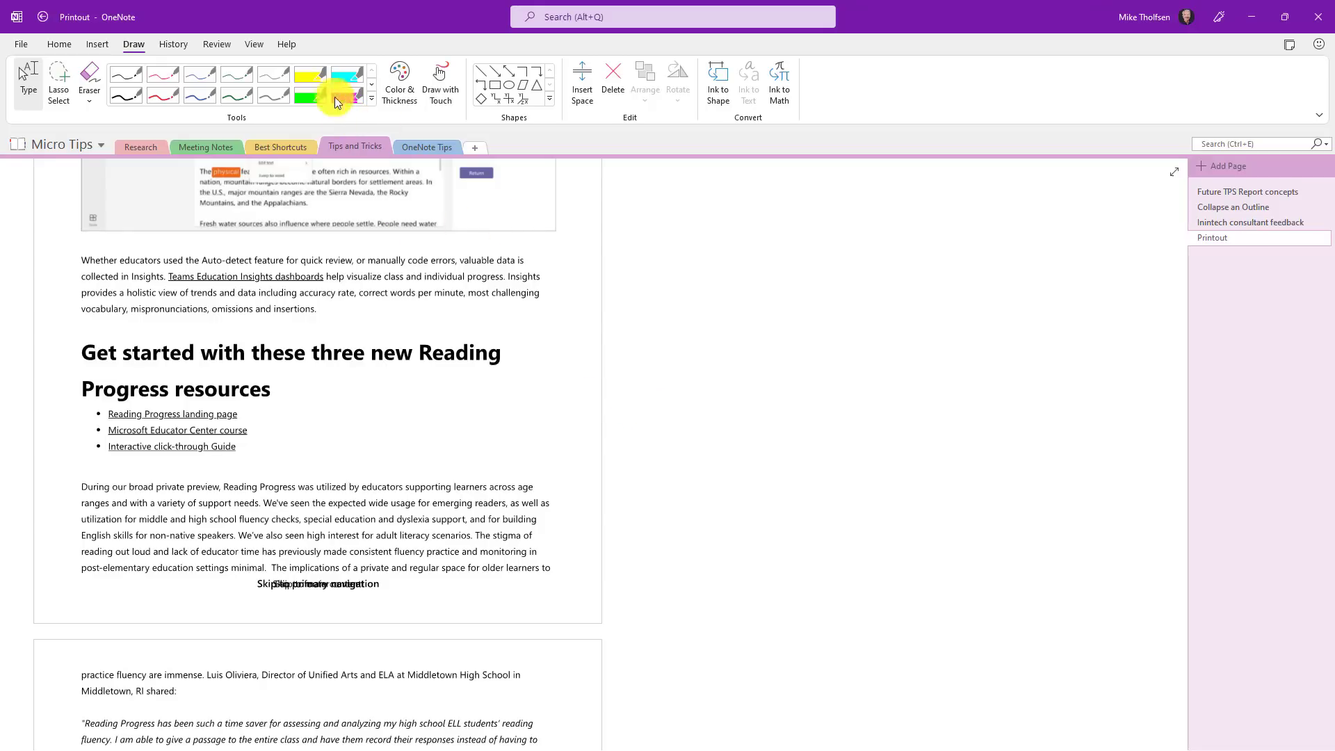
left_click(311, 73)
mouse_move(494, 487)
left_mouse_down()
mouse_move(507, 498)
mouse_move(497, 507)
mouse_move(532, 503)
left_mouse_up()
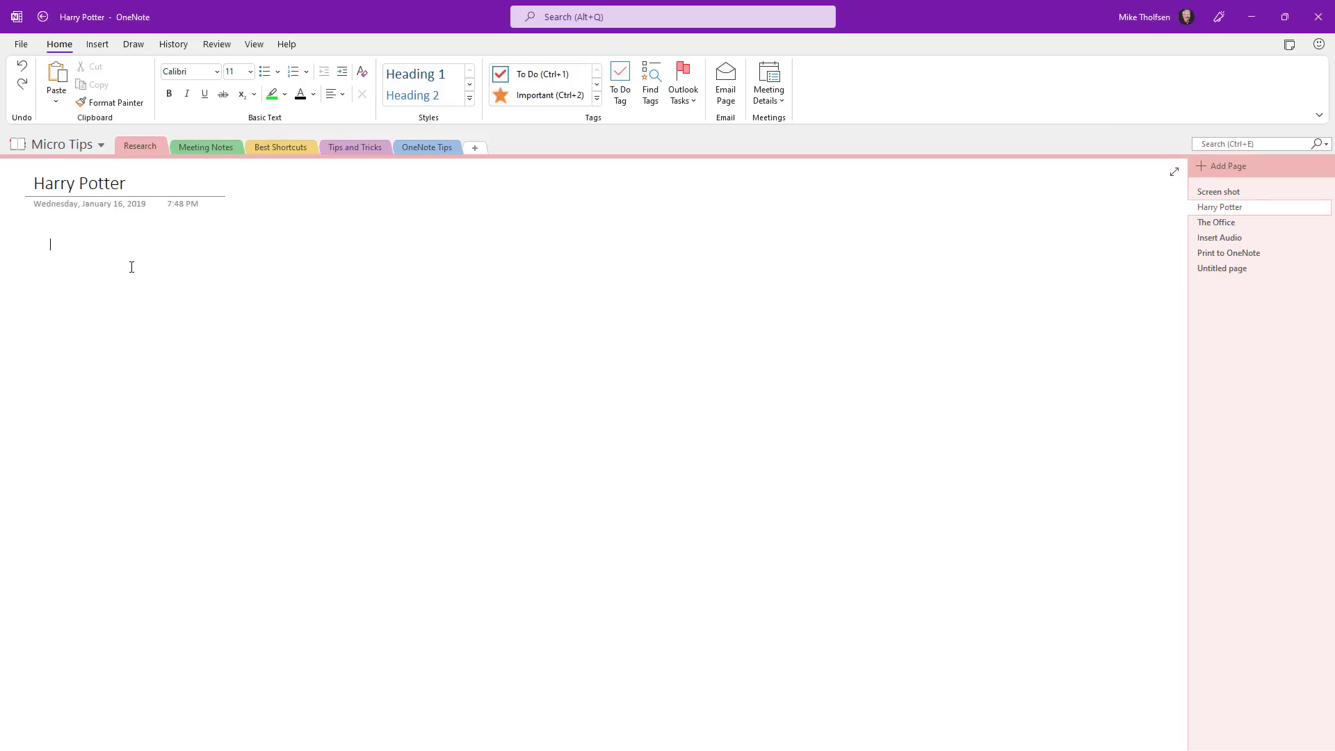
Step: Paste the photographed Harry Potter book page onto the empty page
key("ctrl+v")
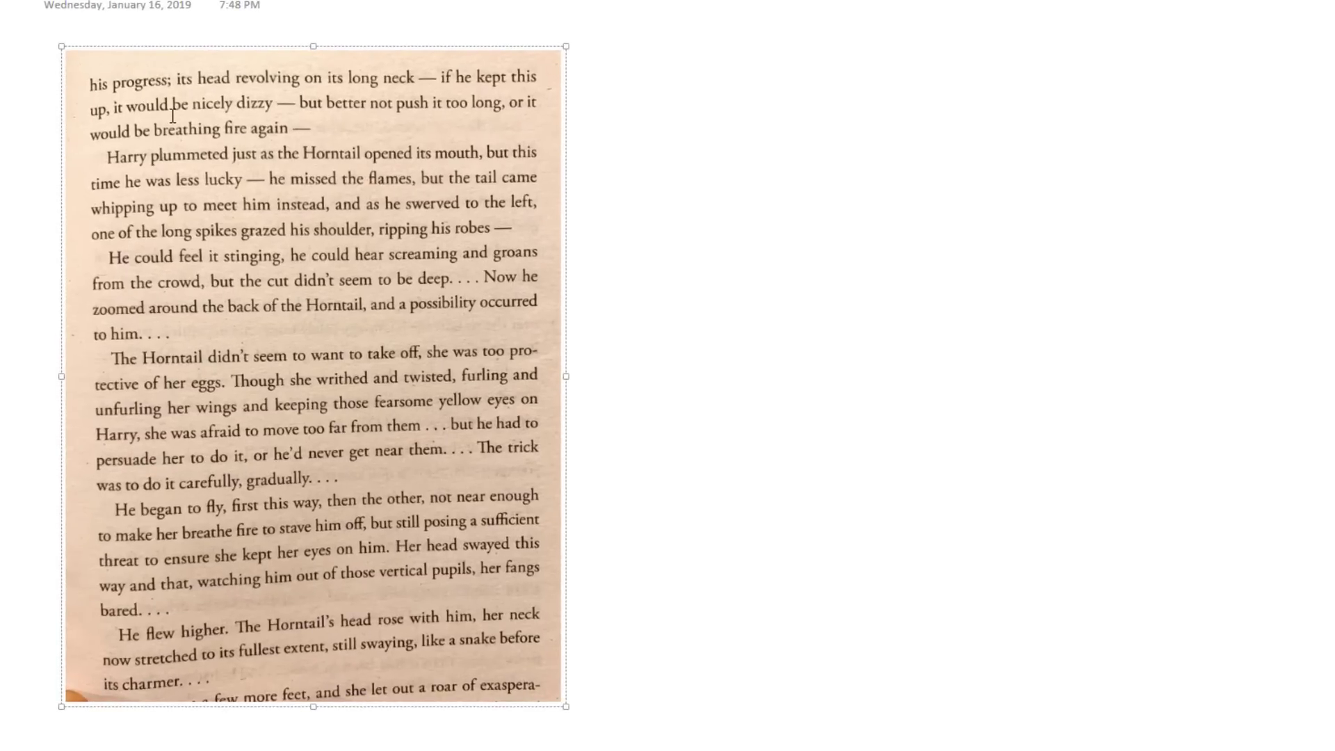
Step: Turn the pasted book-page photo into the Harry Potter page's background picture
scroll(251, 83, "down", 1)
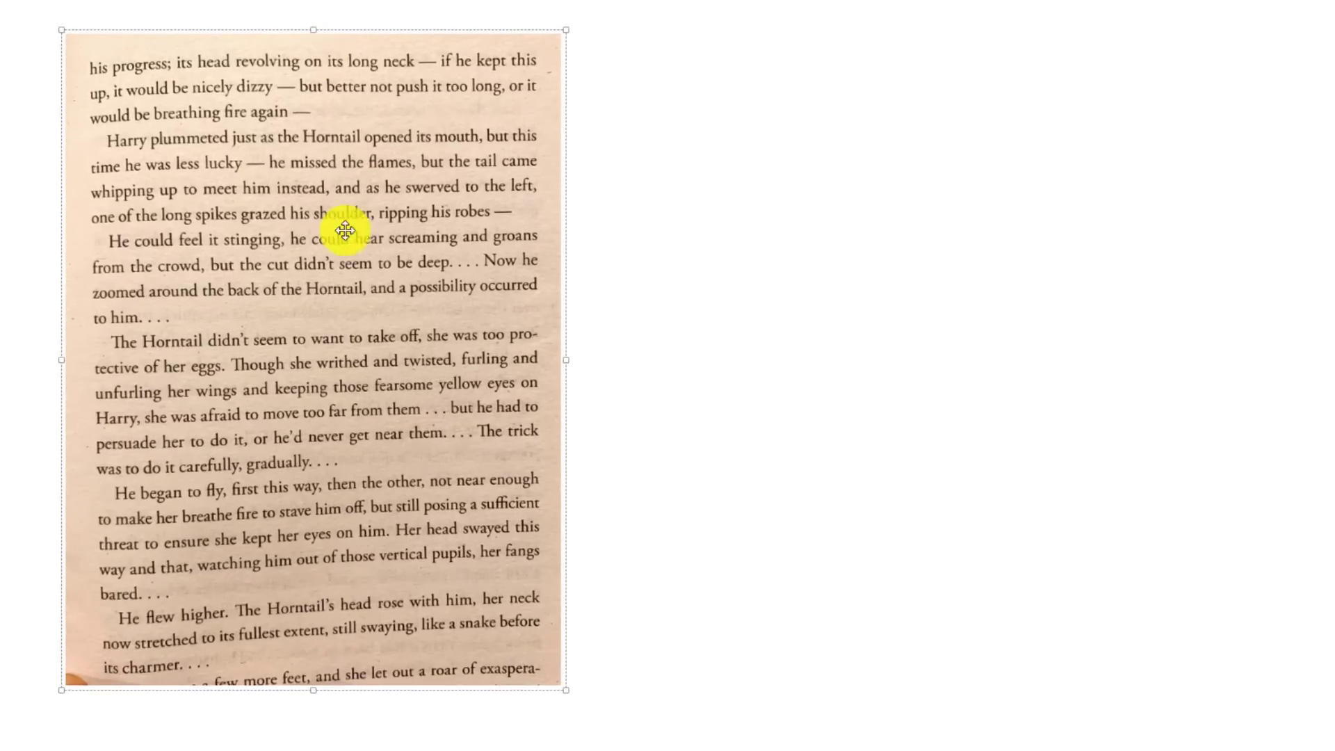
left_click(609, 103)
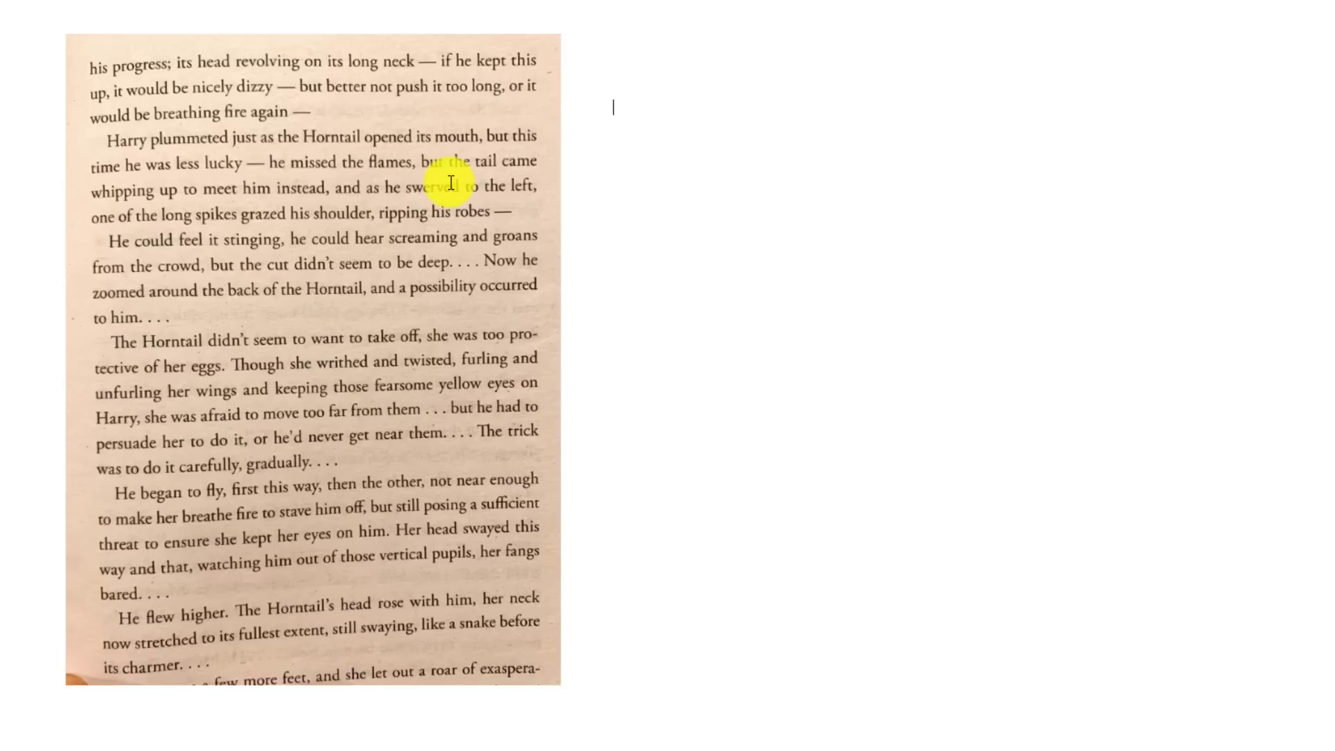
left_click(292, 164)
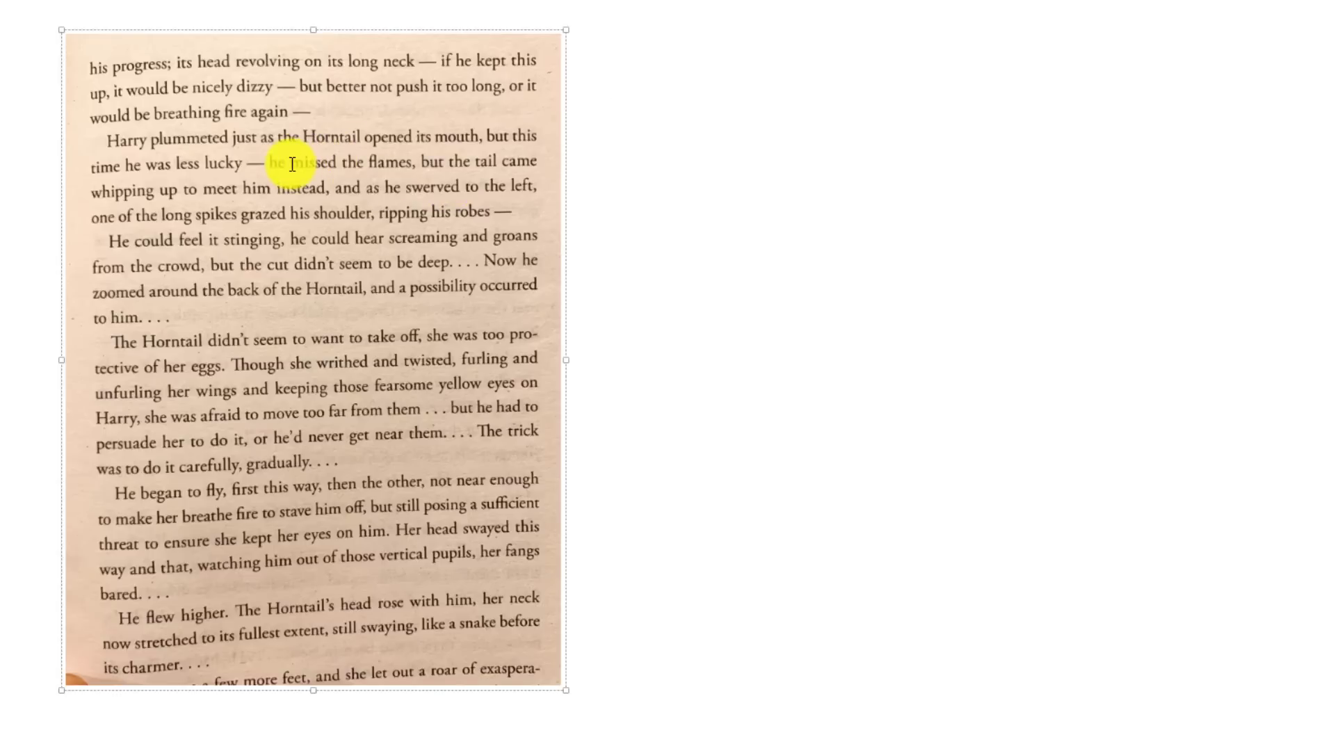
right_click(292, 164)
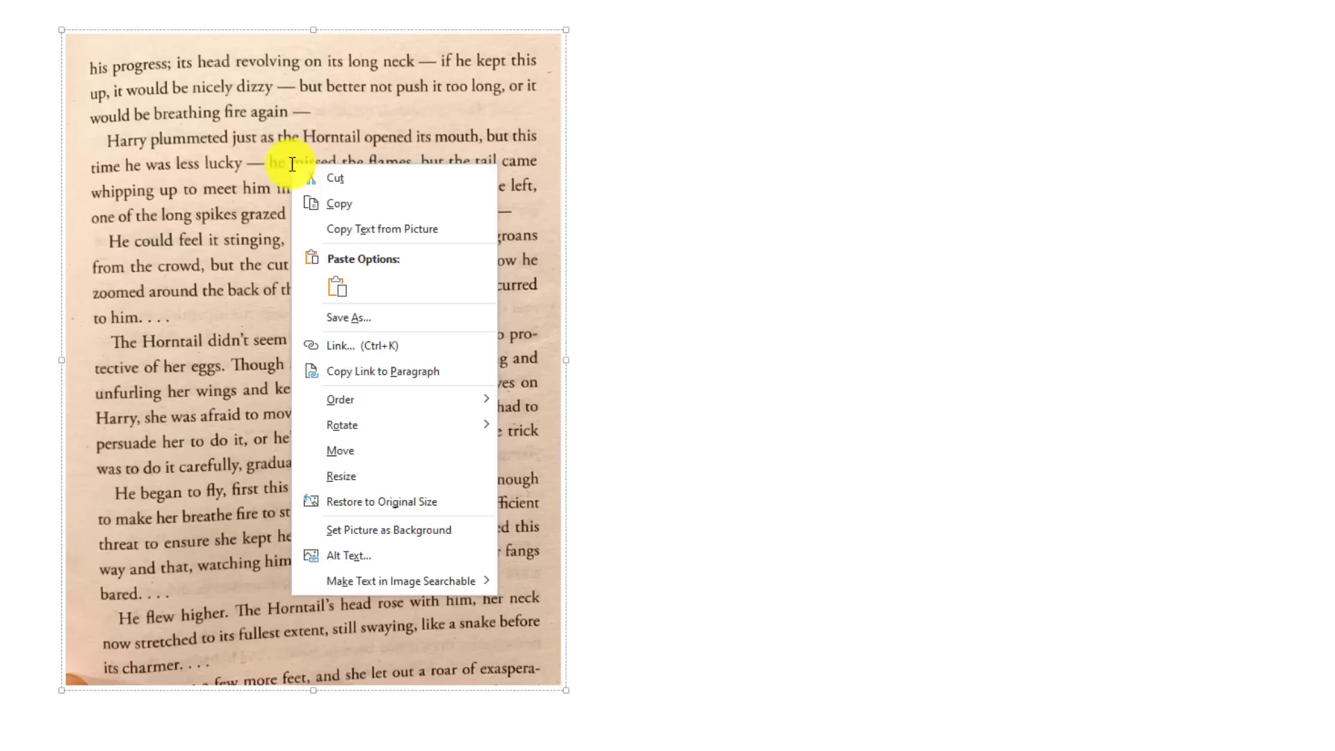
left_click(469, 535)
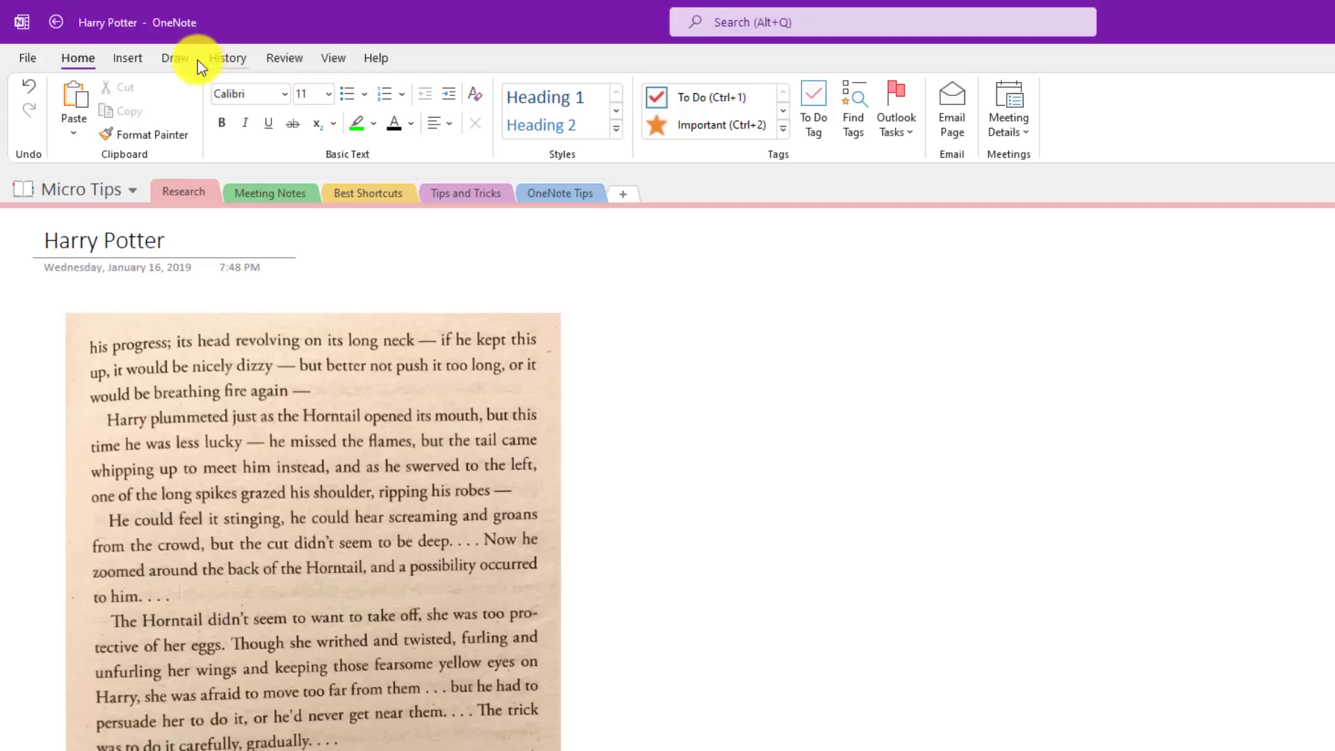
Step: With the red pen, circle, strike through, underline and add an arrow mark on the book text
left_click(175, 58)
left_click(213, 124)
mouse_move(465, 356)
left_mouse_down()
mouse_move(492, 424)
mouse_move(470, 352)
mouse_move(448, 348)
left_mouse_up()
left_click_drag(282, 480, 571, 518)
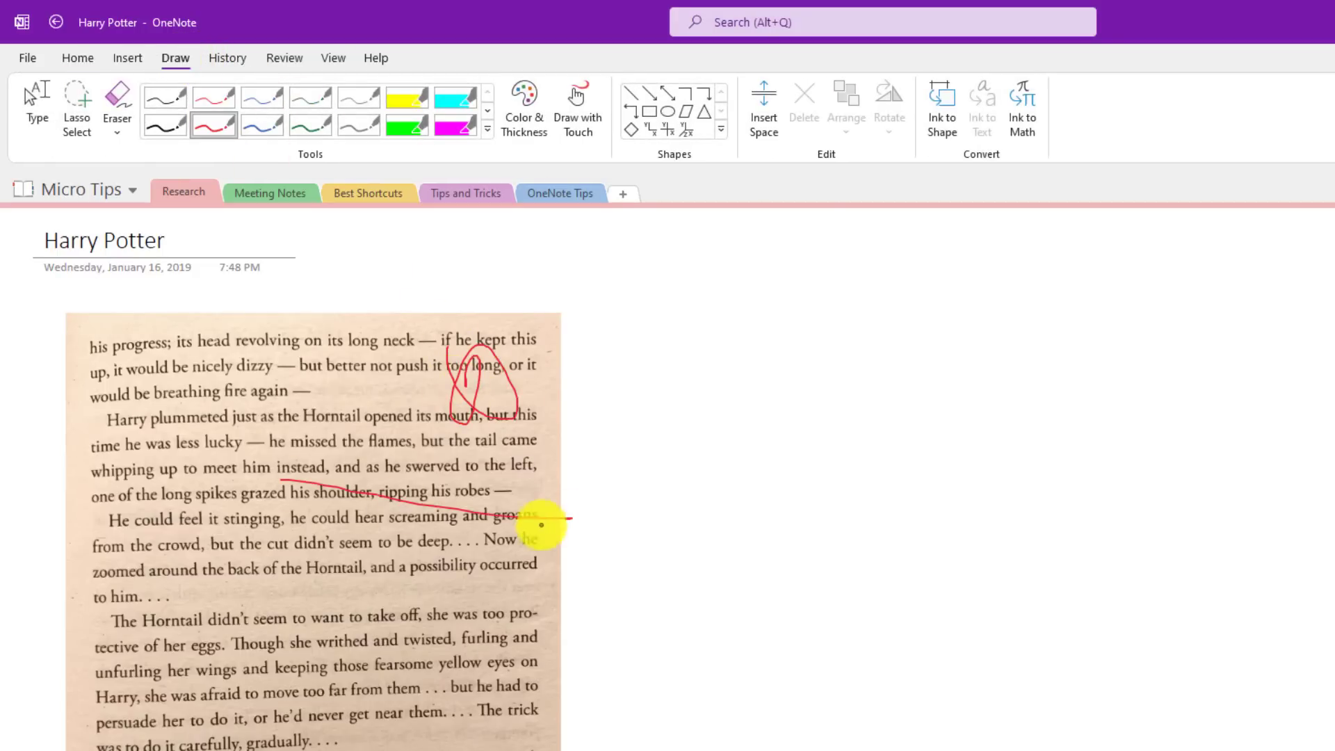
left_click_drag(313, 516, 539, 534)
mouse_move(619, 407)
left_mouse_down()
mouse_move(578, 486)
mouse_move(617, 494)
left_mouse_up()
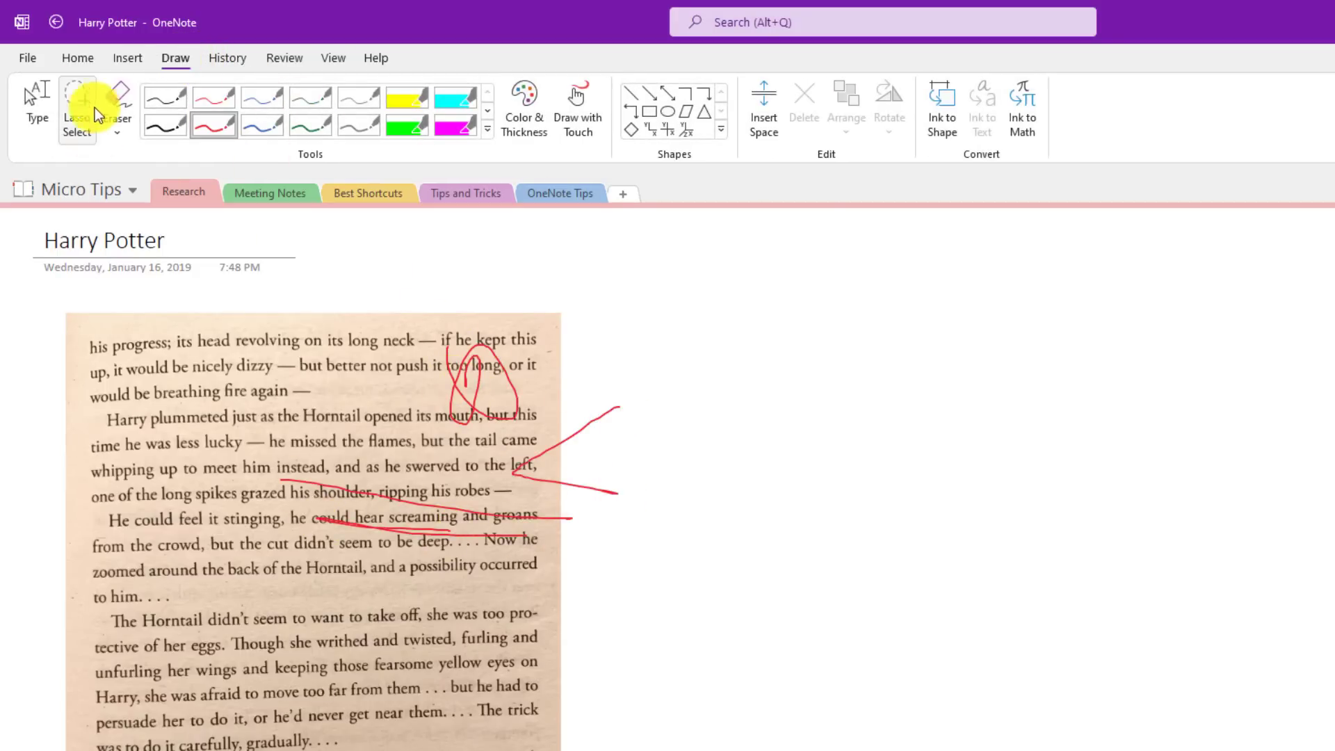
Step: Switch from inking back to typing and type 'TYPE ON IT' on the page
left_click(77, 56)
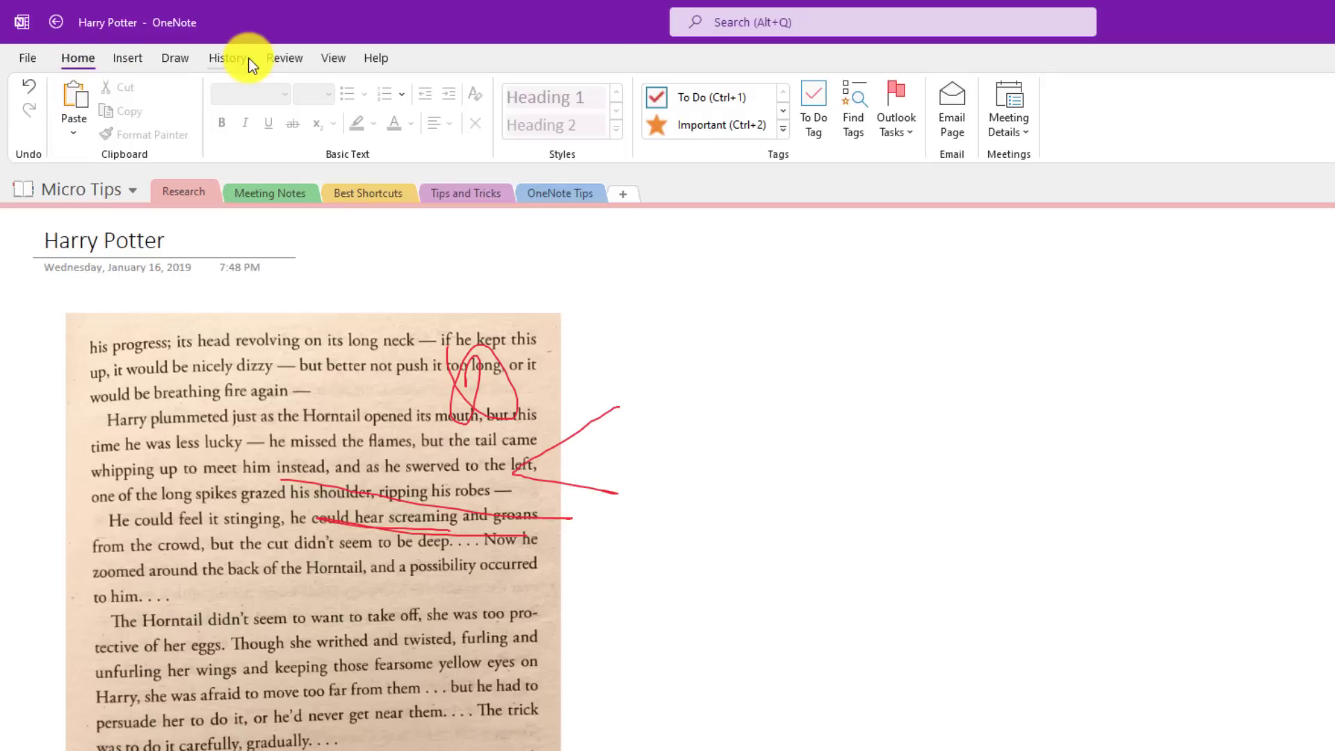
left_click(175, 57)
left_click(30, 111)
left_click(78, 58)
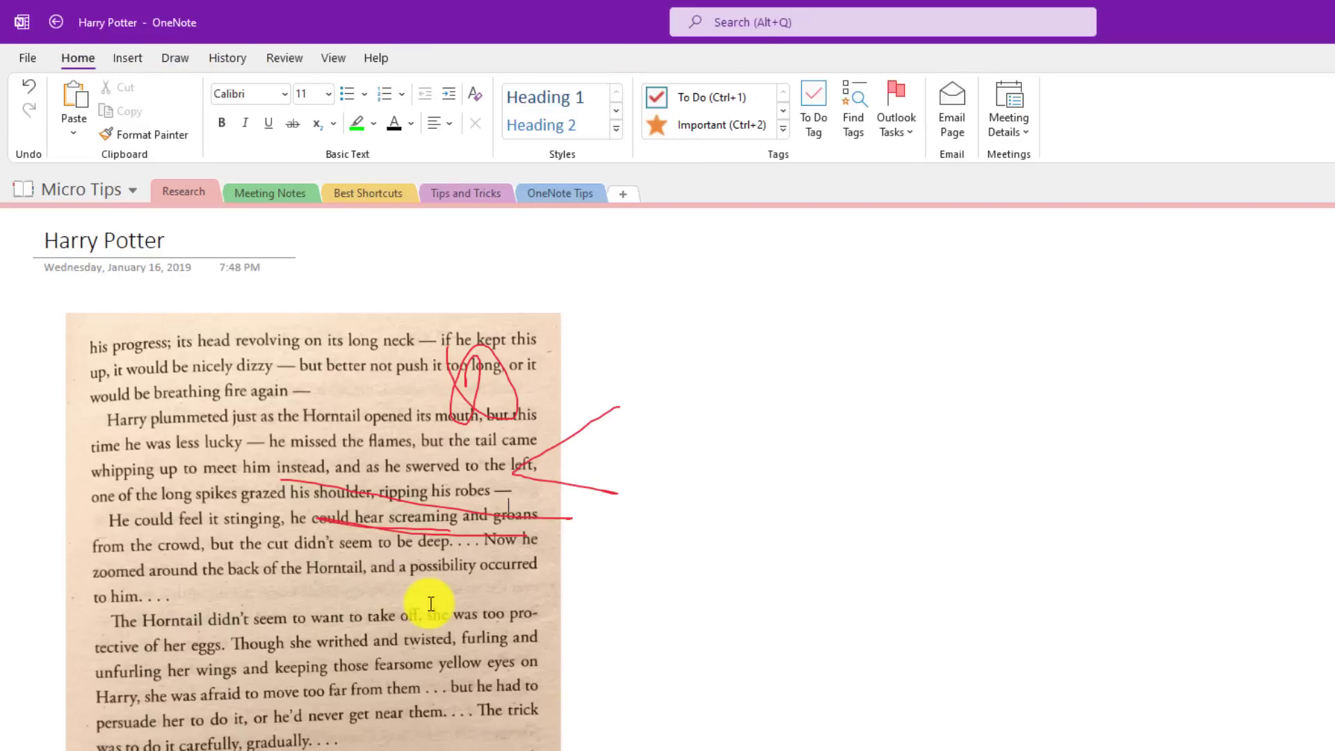
type("TYPE ON IT")
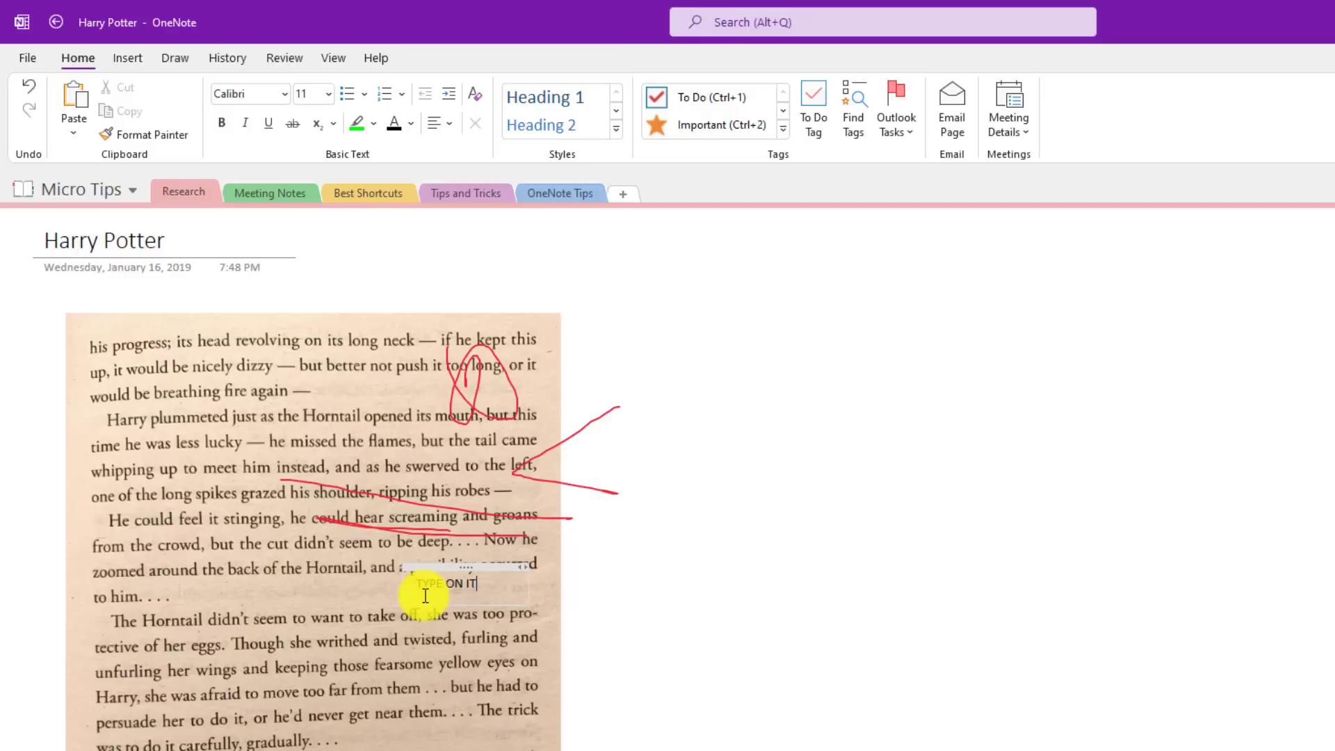
Step: Make 'TYPE ON IT' red, 20 pt and bold, and move it over the page's first lines
key("ctrl+a")
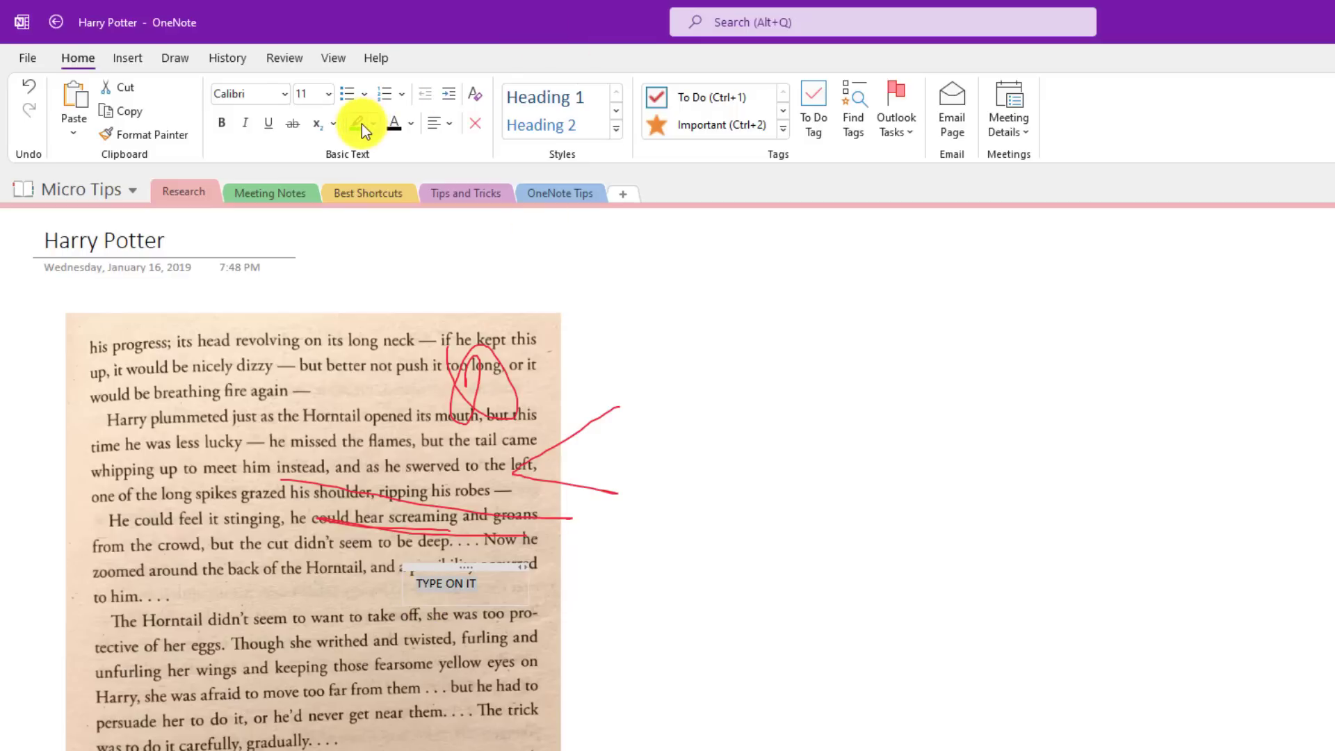
left_click(411, 124)
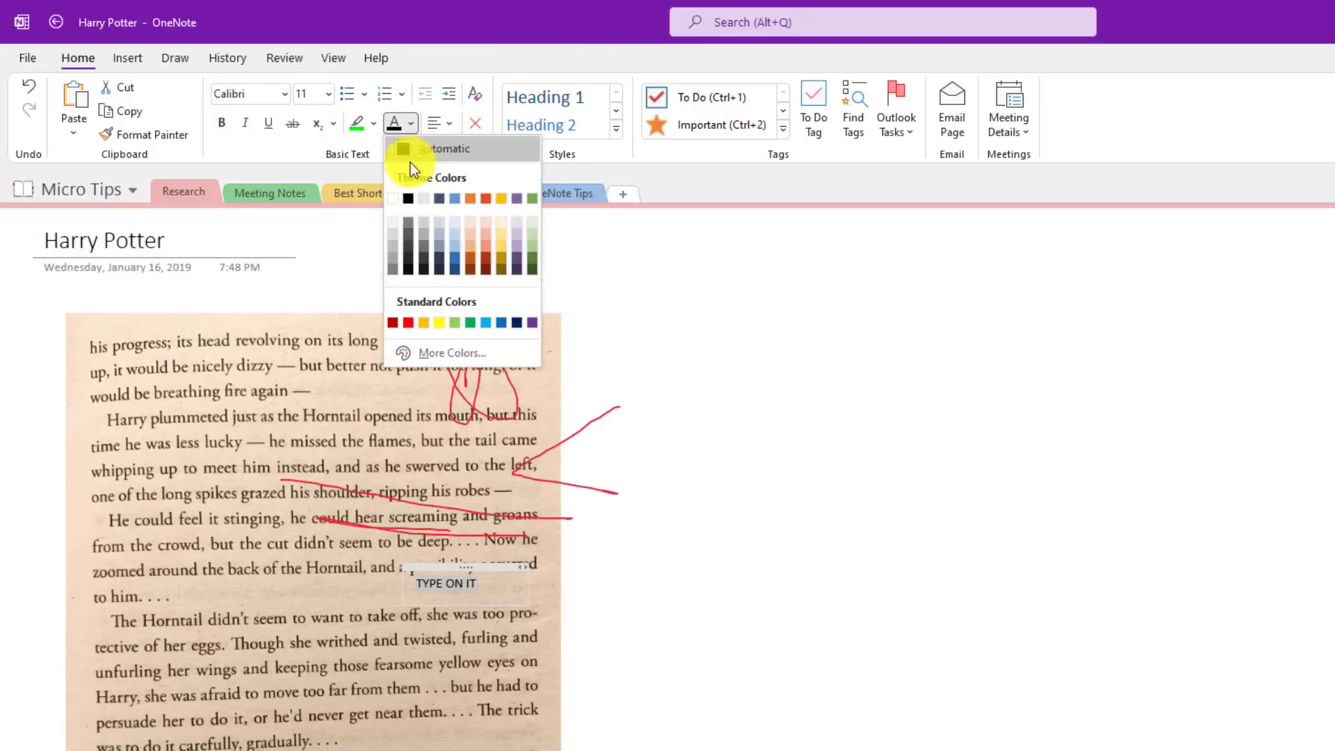
left_click(407, 323)
left_click(307, 93)
type("20")
key("Return")
key("ctrl+b")
left_click_drag(498, 563, 230, 317)
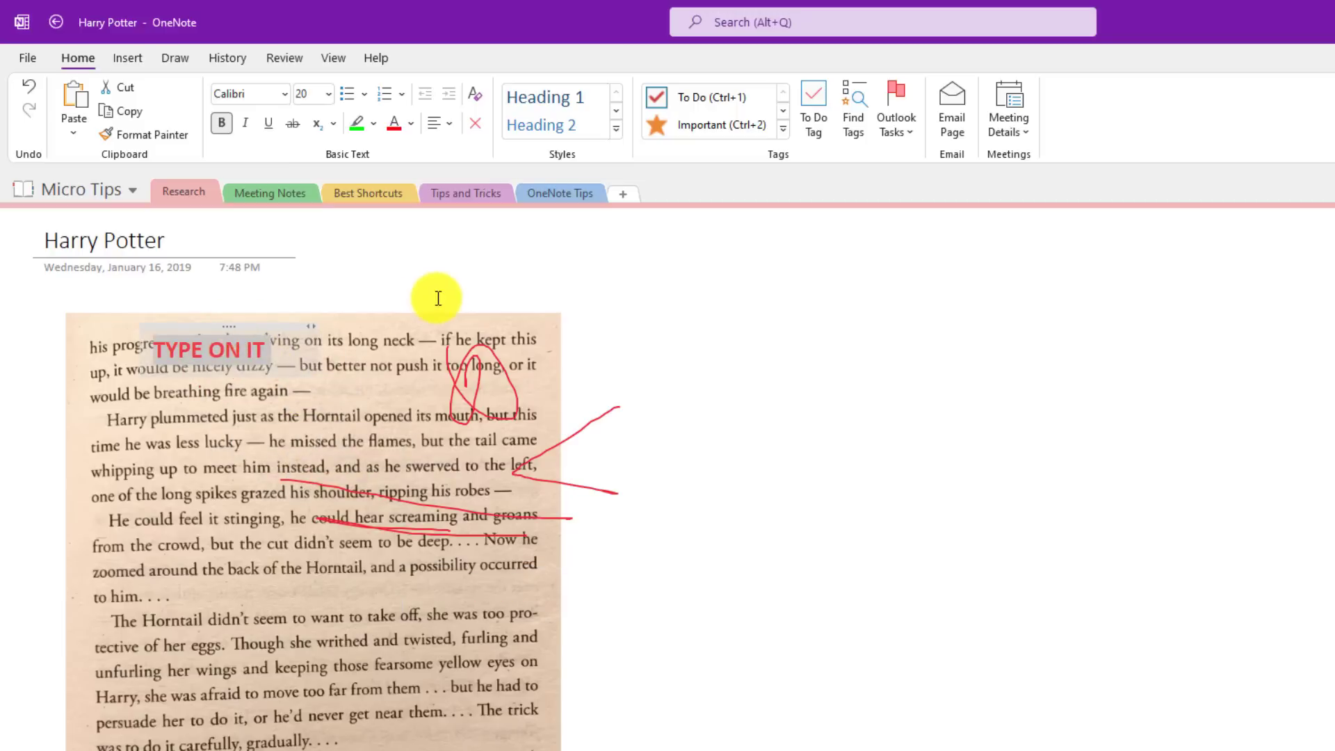
left_click(429, 293)
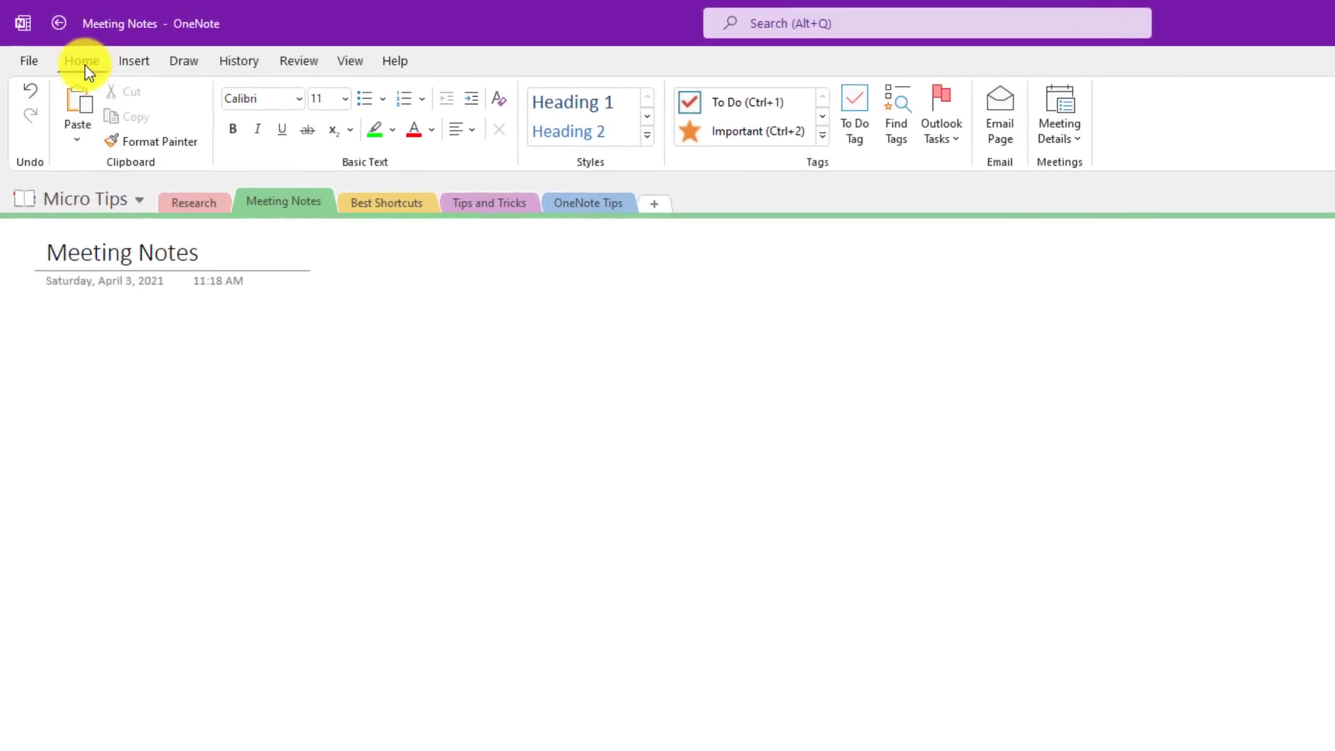
Step: Insert the TPS Report planning meeting's details from Today's Meetings
left_click(1066, 132)
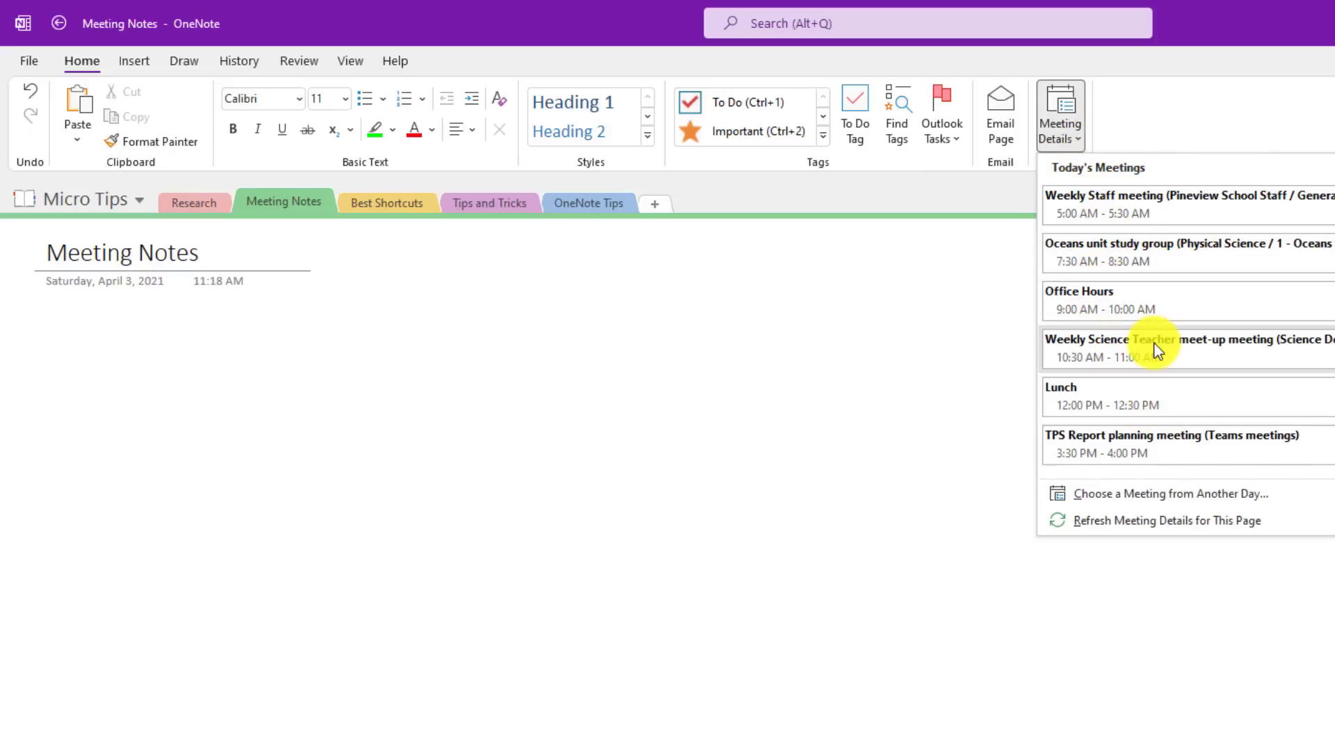
left_click(1200, 449)
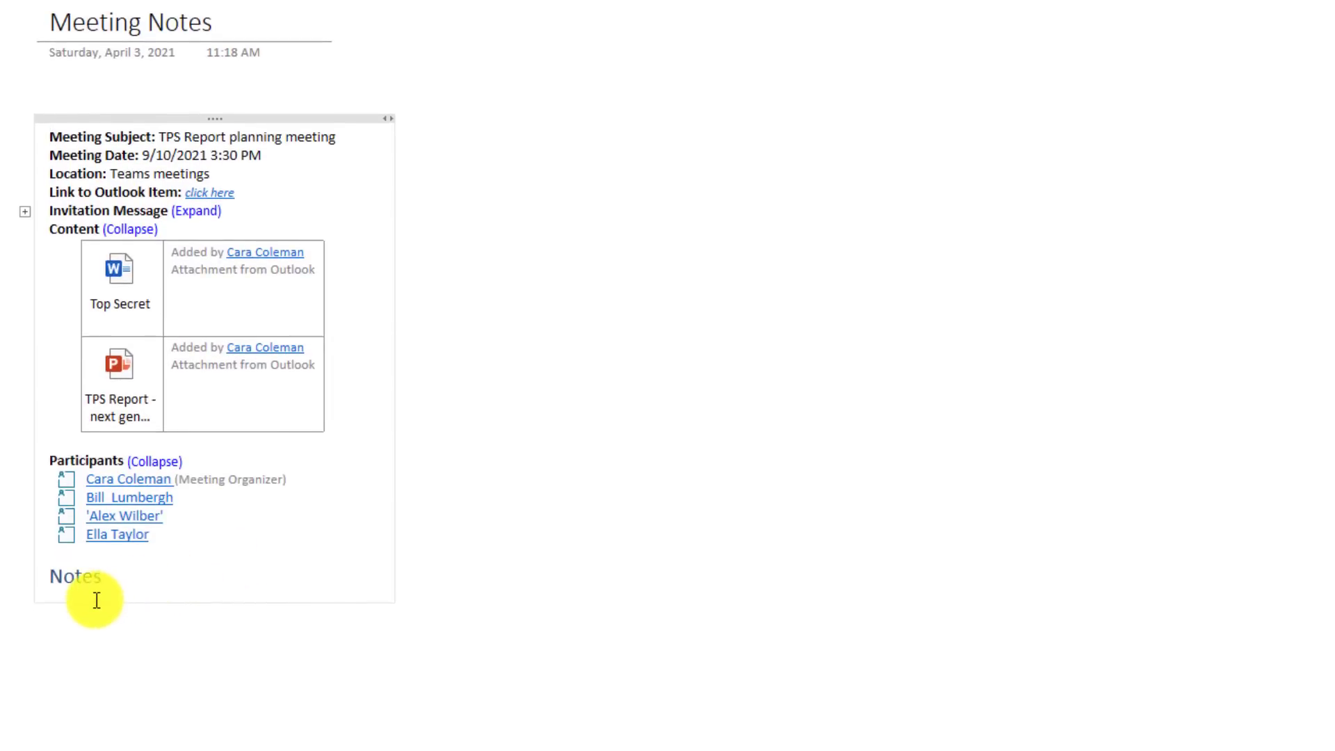
Step: Type 'Take notes' on a new line under the Notes heading, then email the page
left_click(99, 603)
key("Return")
type("Take notes")
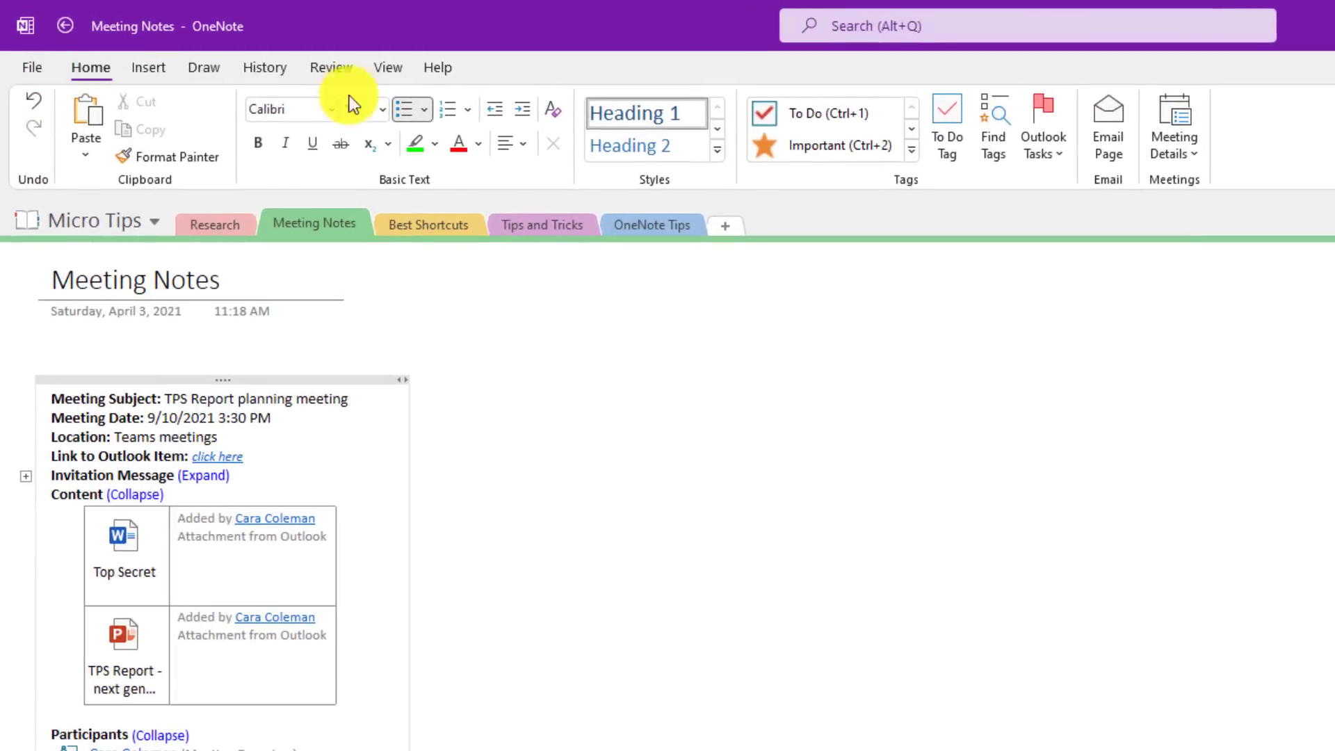
left_click(1115, 139)
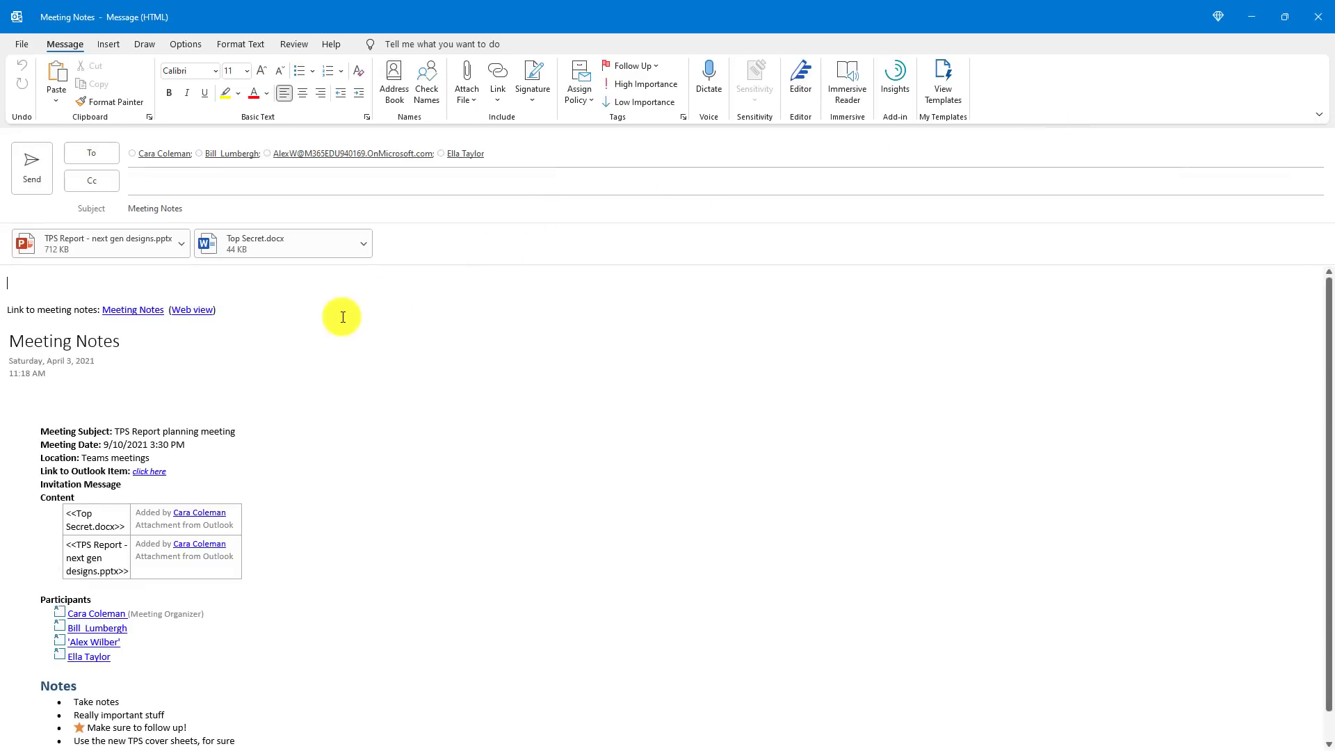
Step: Scroll through the Outlook draft to review its recipients, attachments and body
mouse_move(149, 154)
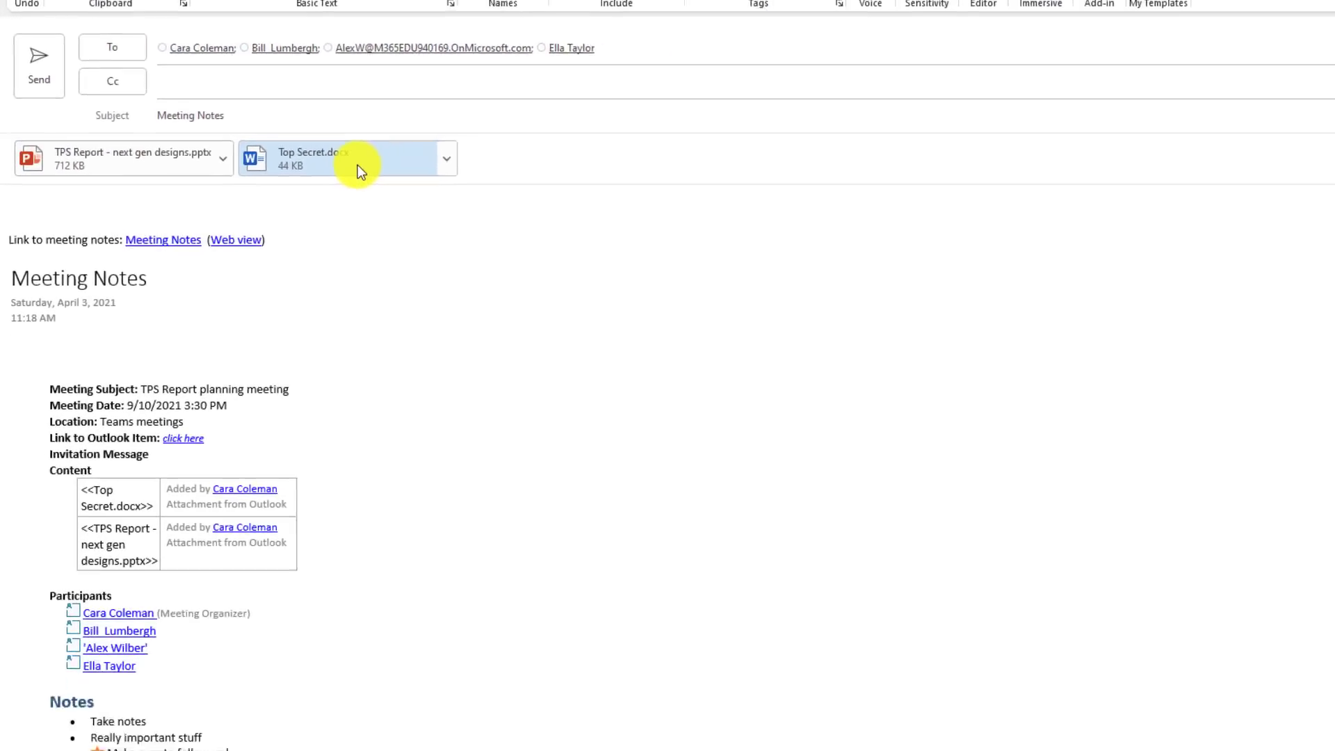
scroll(161, 445, "down", 2)
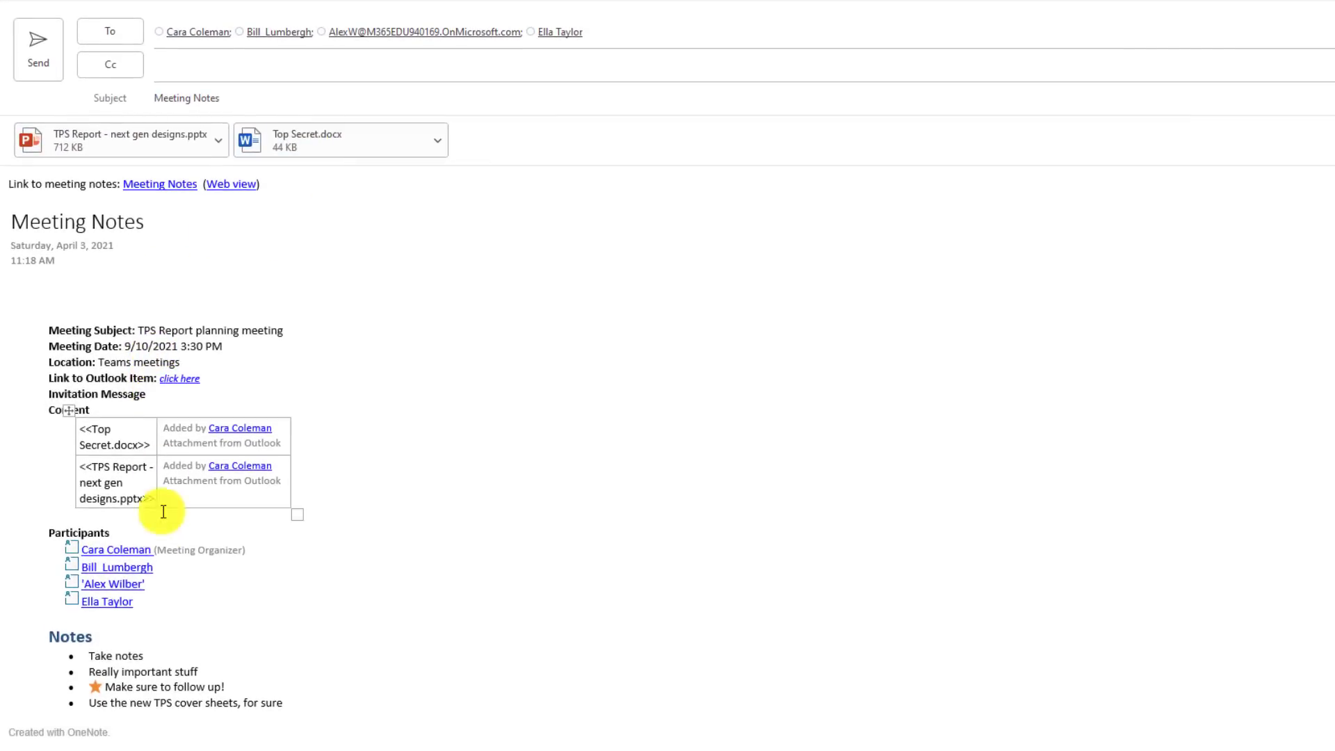
scroll(156, 313, "up", 2)
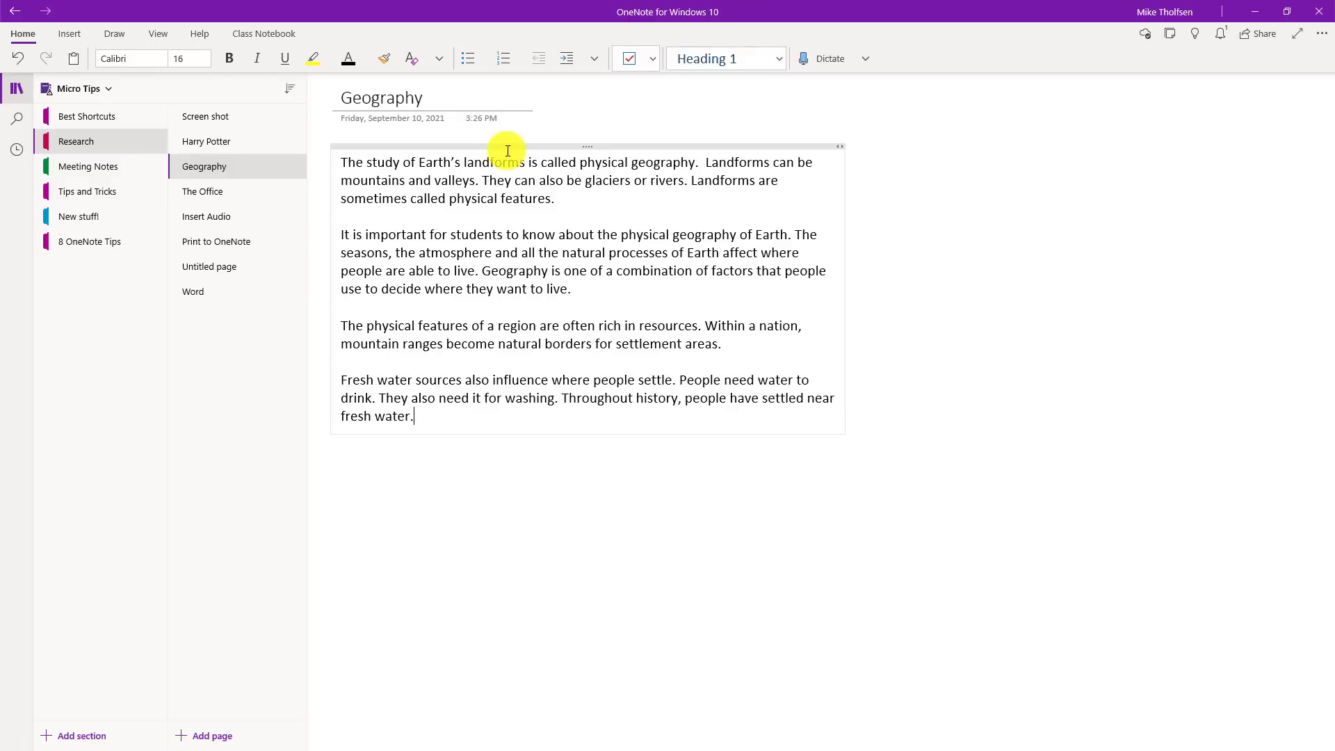
Step: Open the Geography page in Immersive Reader, start read-aloud, then pause it
left_click(160, 33)
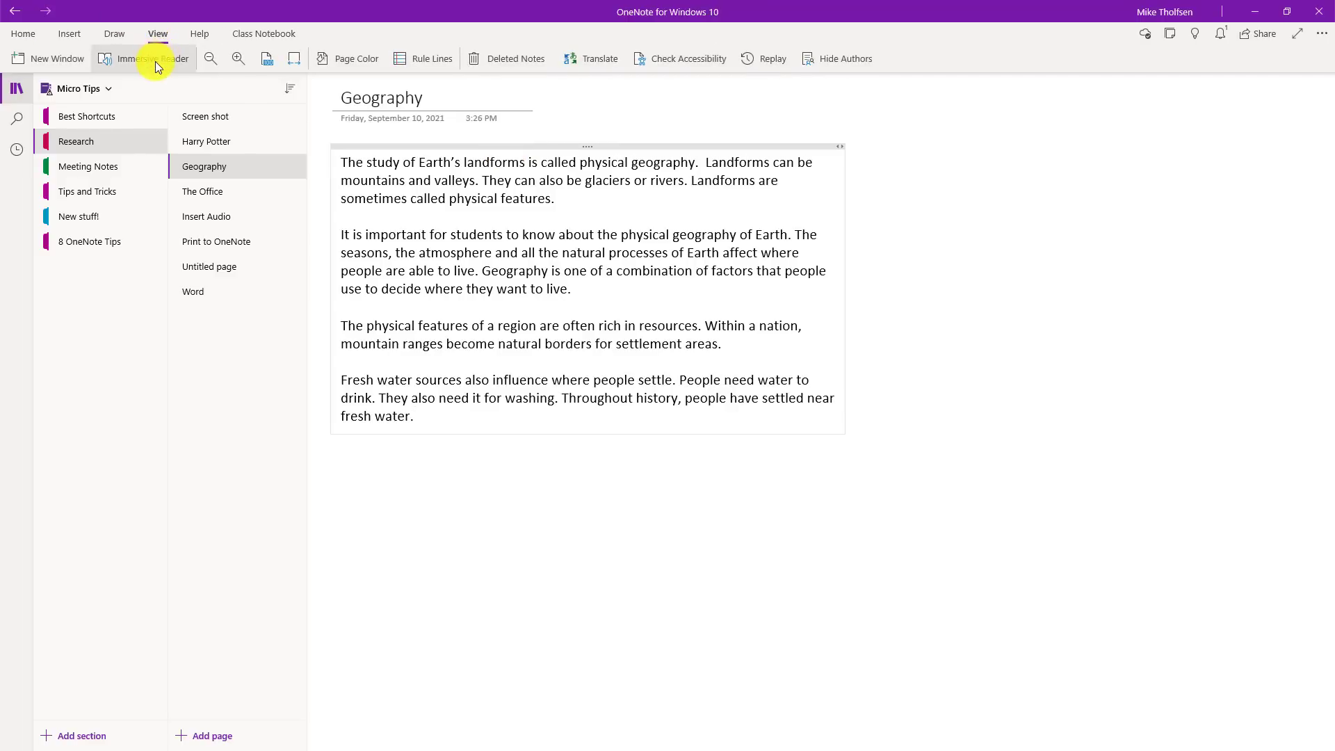
left_click(156, 61)
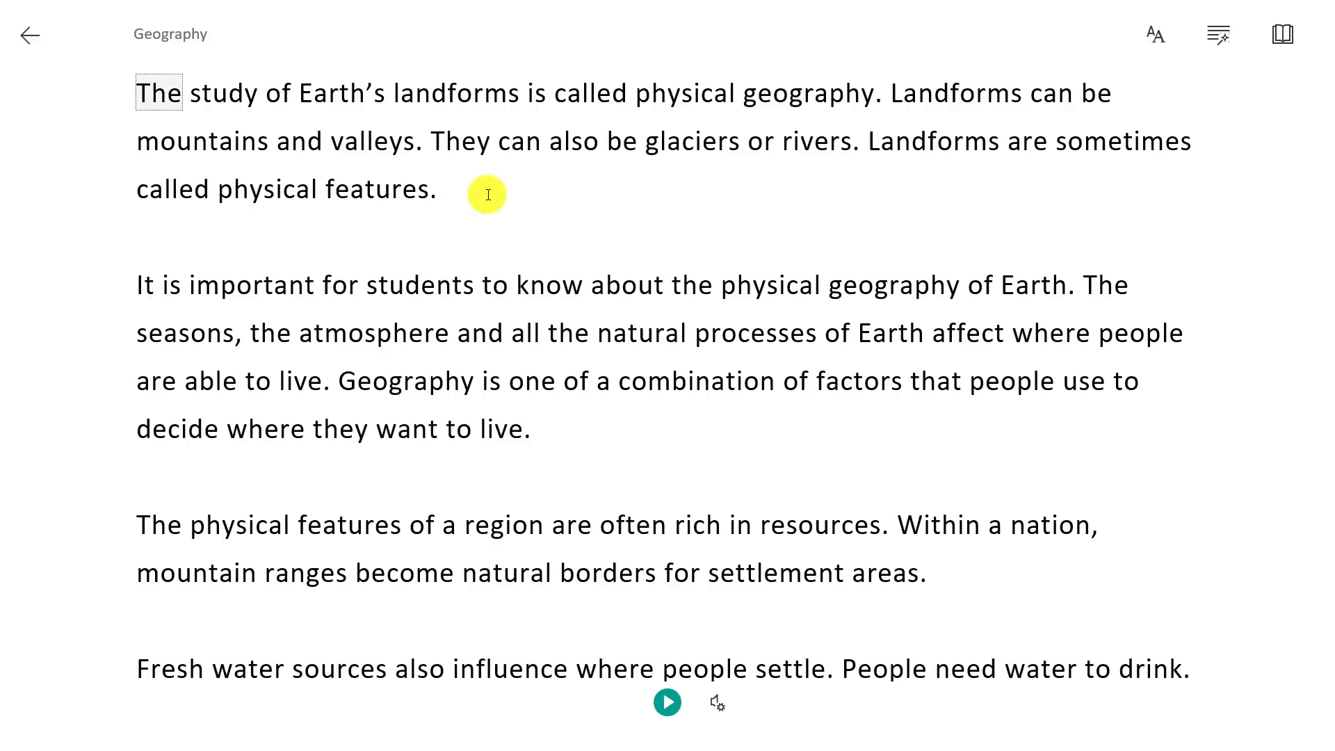
left_click(667, 703)
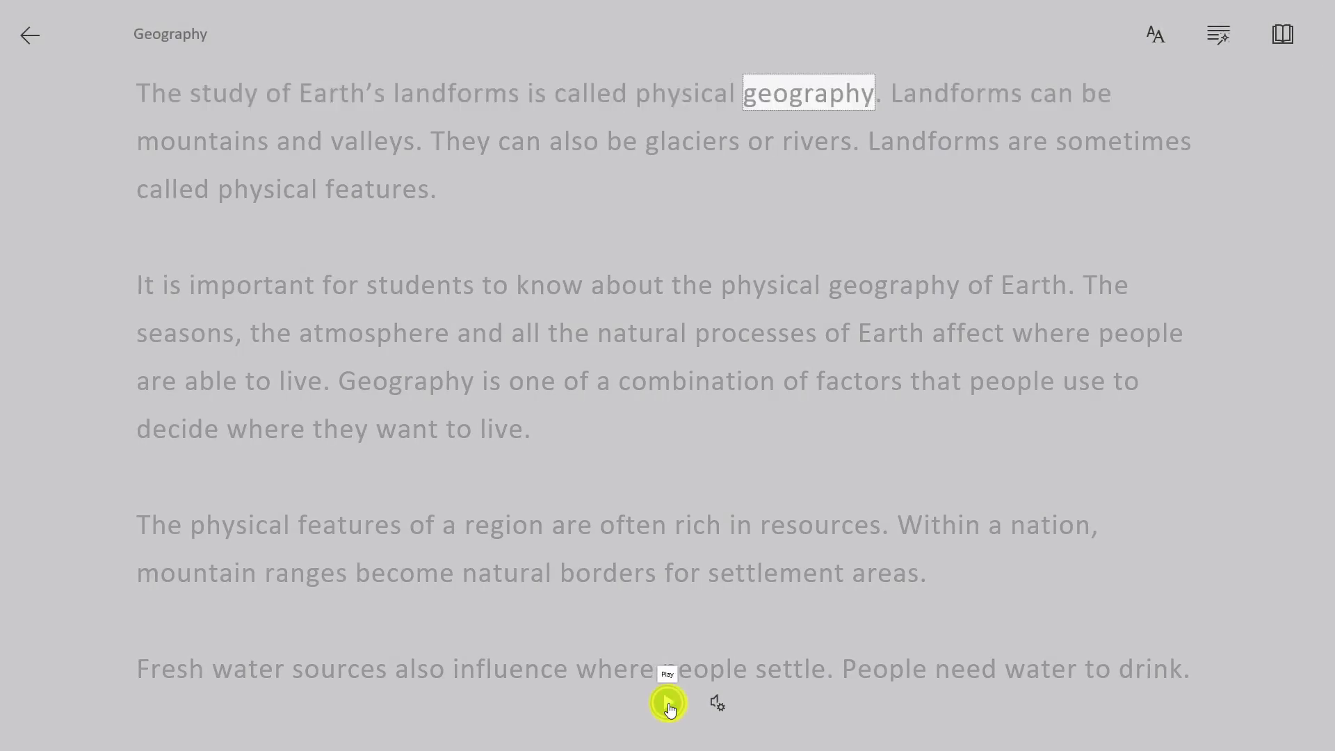
left_click(668, 702)
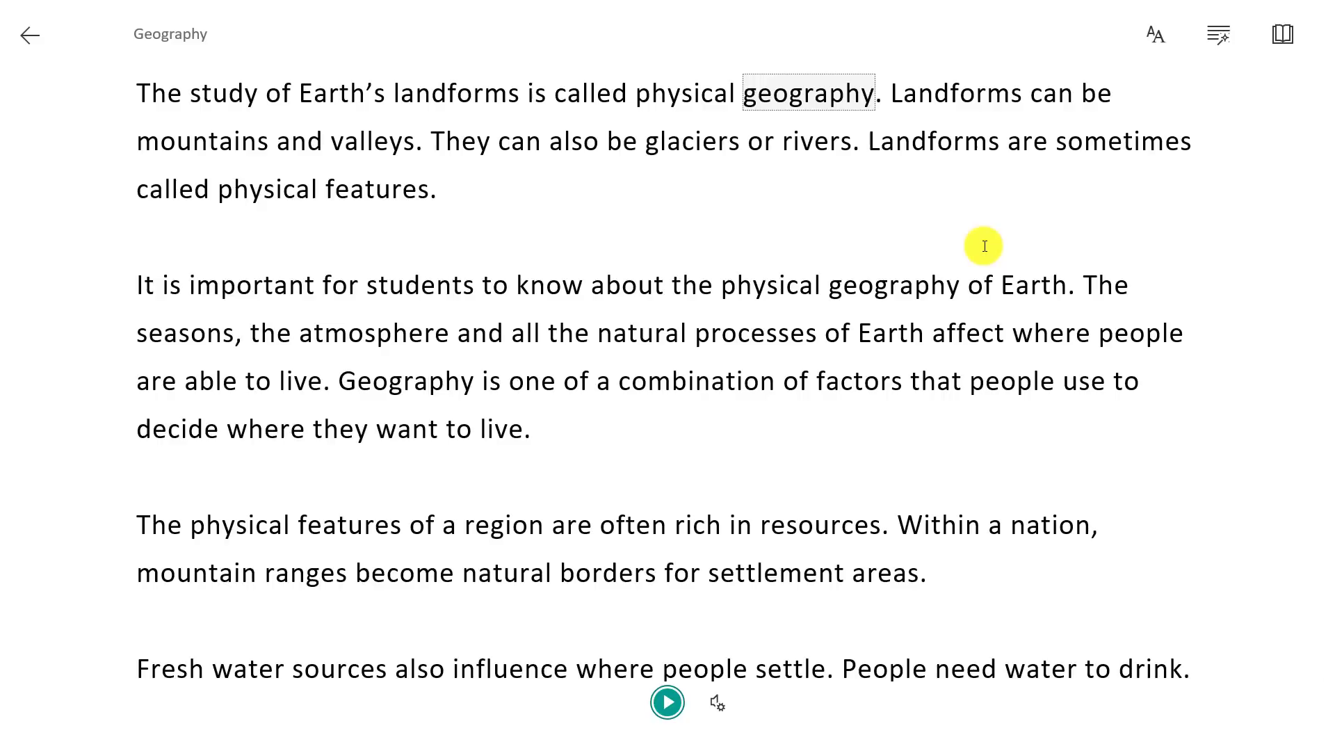
Step: Enlarge the text, turn on Increase Spacing, try several themes, and choose Comic Sans
left_click(1157, 38)
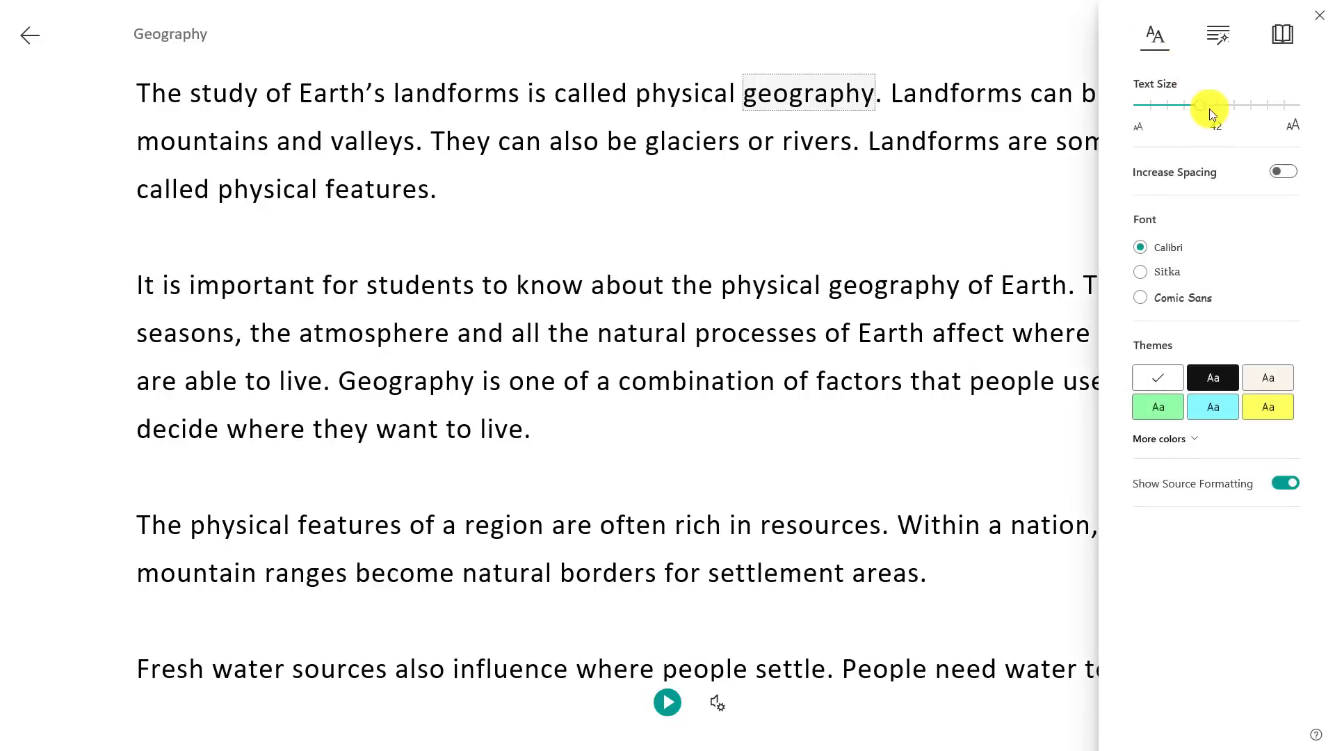
left_click_drag(1207, 107, 1267, 105)
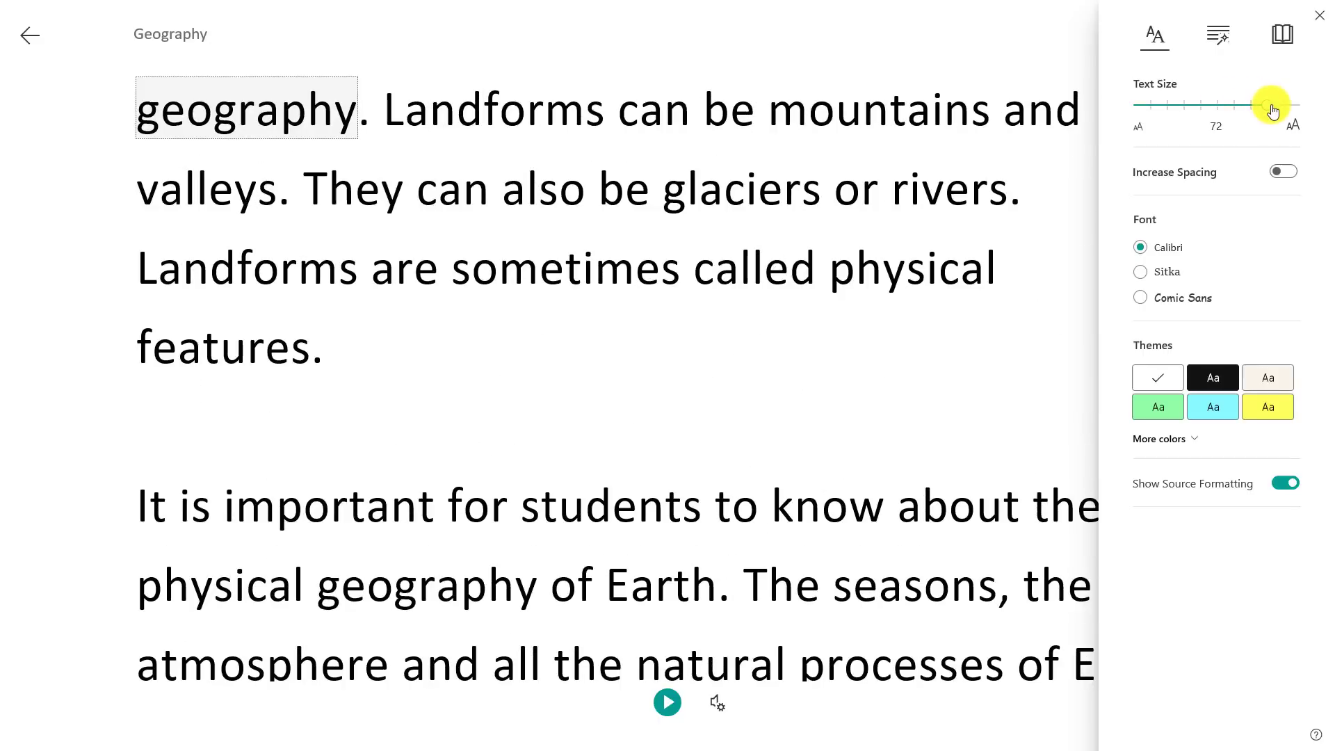
left_click(1281, 171)
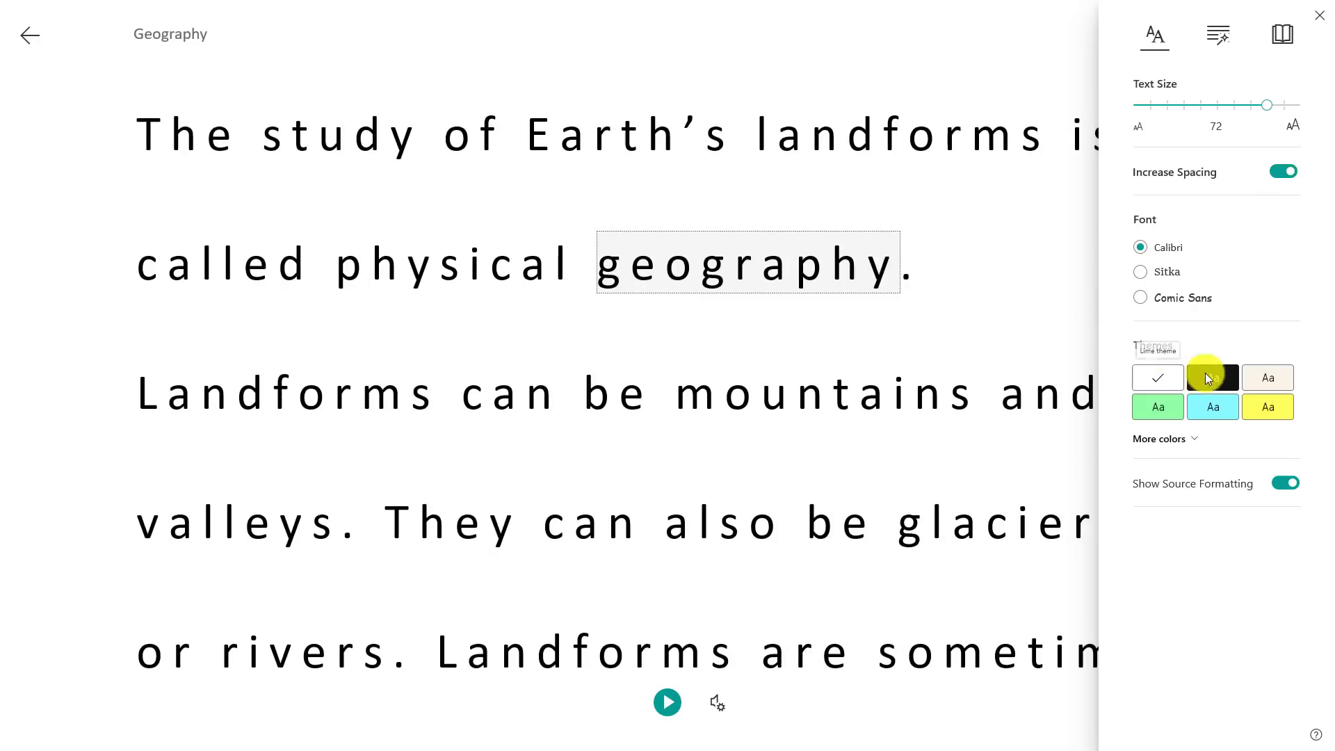
left_click(1213, 379)
left_click(1228, 409)
left_click(1267, 409)
left_click(1168, 414)
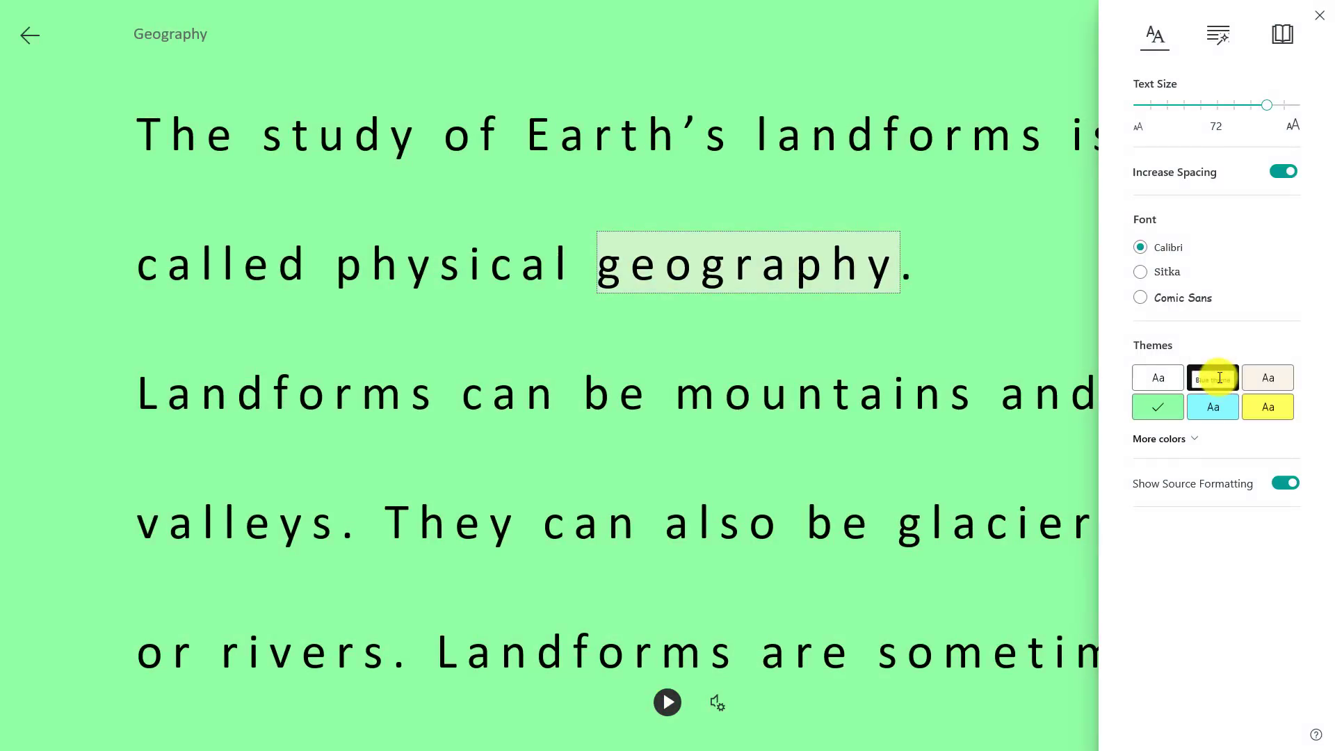
left_click(1231, 384)
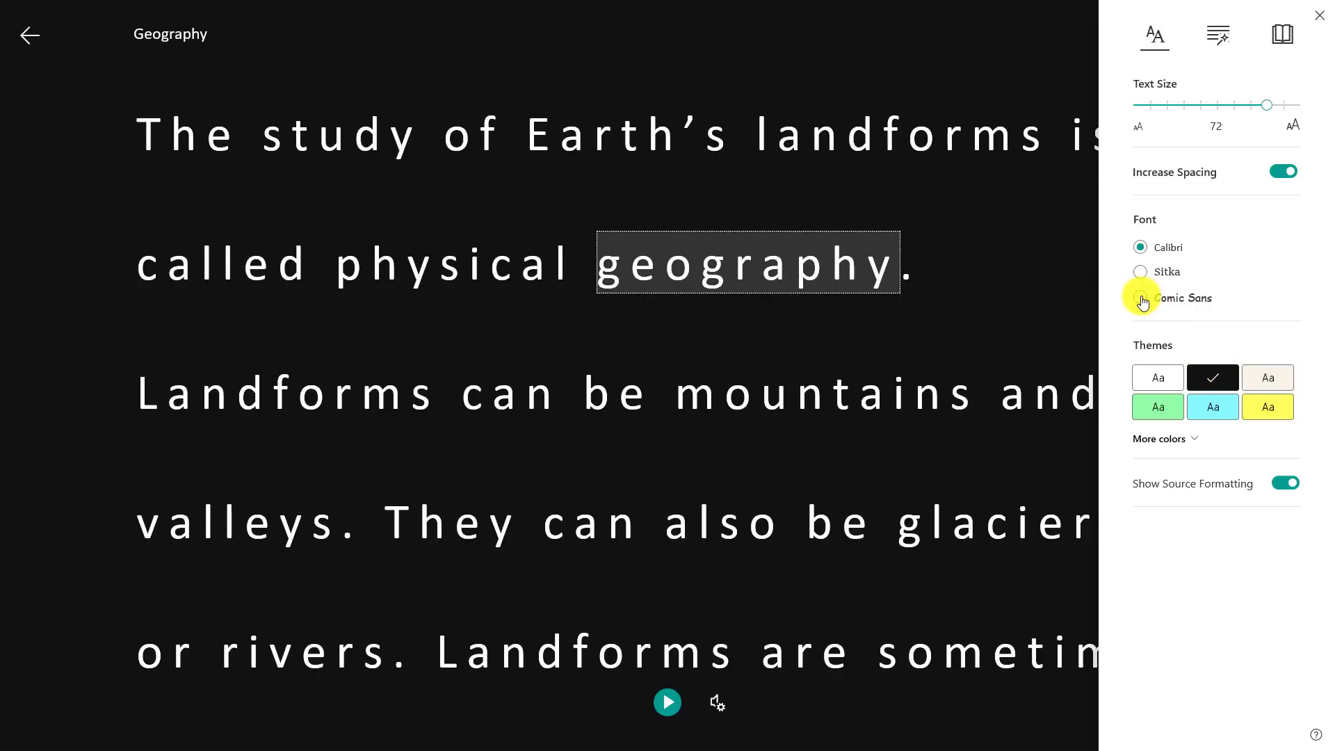
left_click(1141, 298)
Step: Try Grammar Options: syllables, coloured nouns, verbs and adjectives, with light magenta verbs, then nouns and adjectives off
left_click(1213, 48)
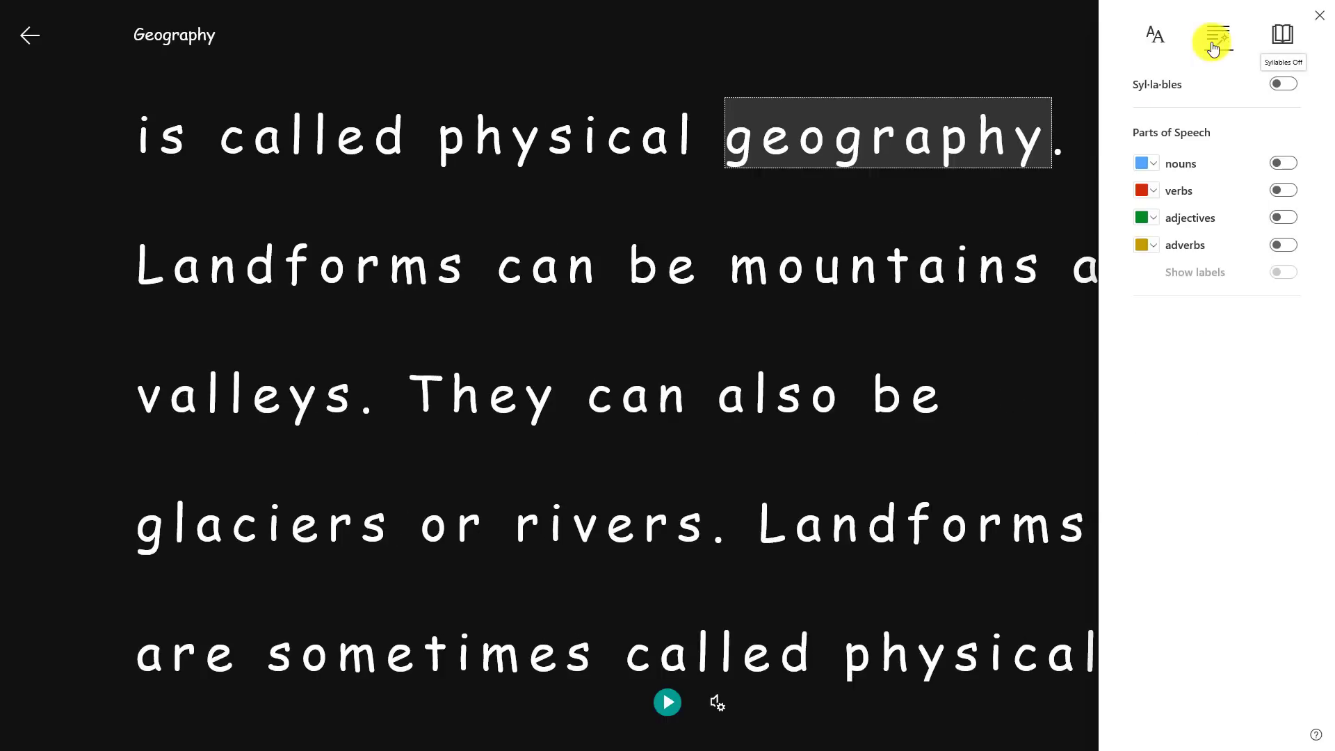
left_click(1285, 85)
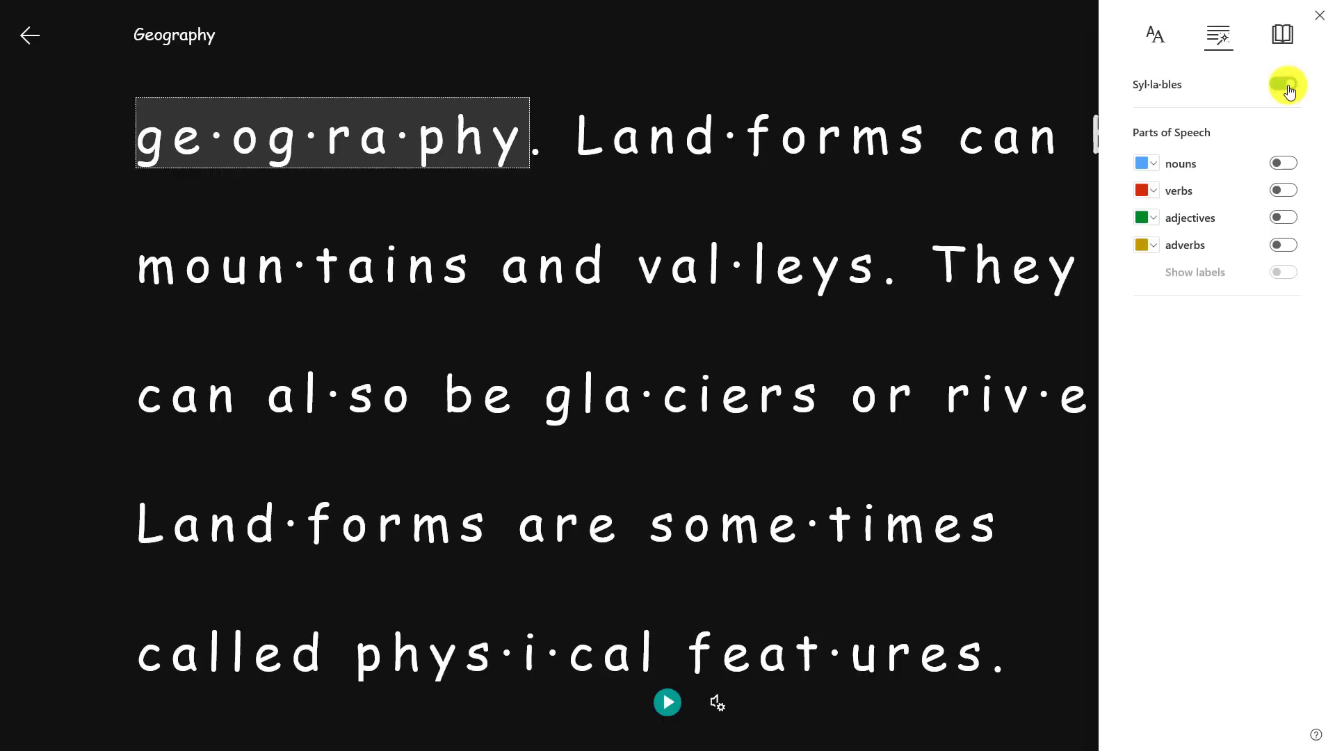
left_click(1286, 162)
left_click(1284, 192)
left_click(1286, 218)
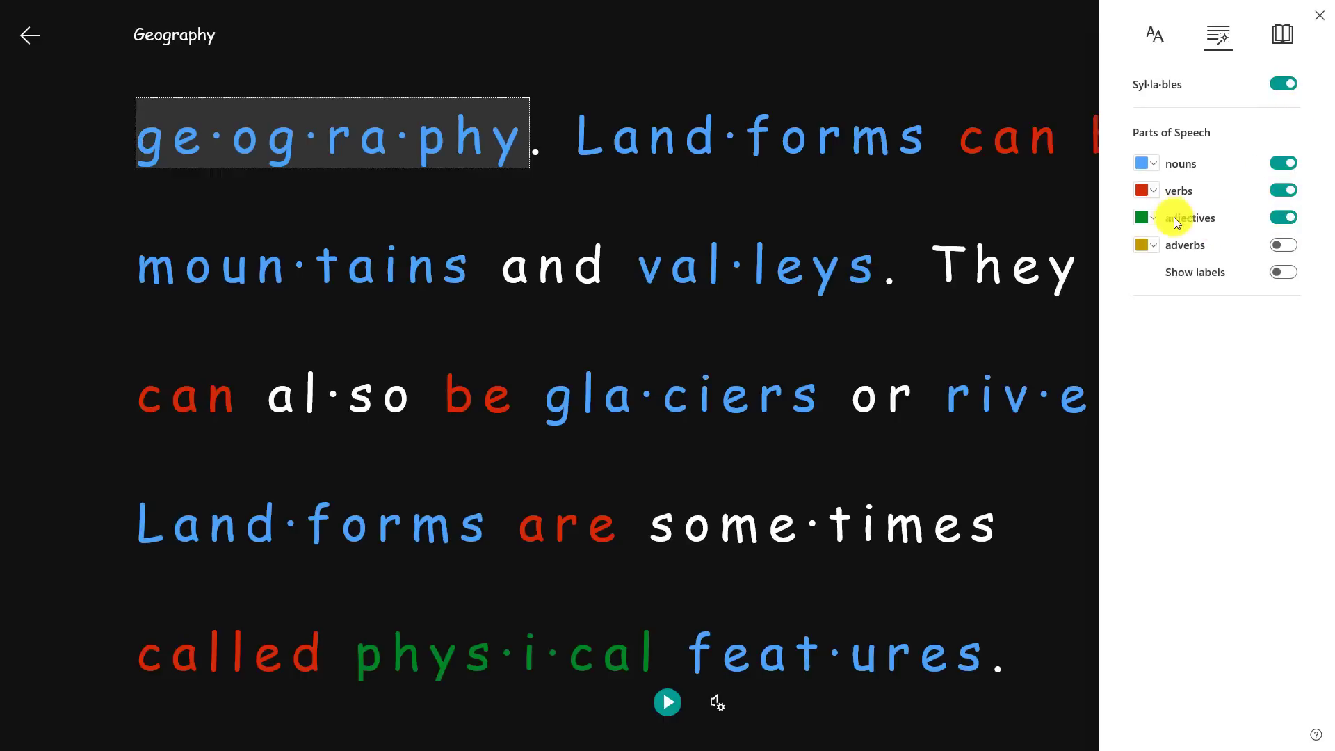
left_click(1149, 190)
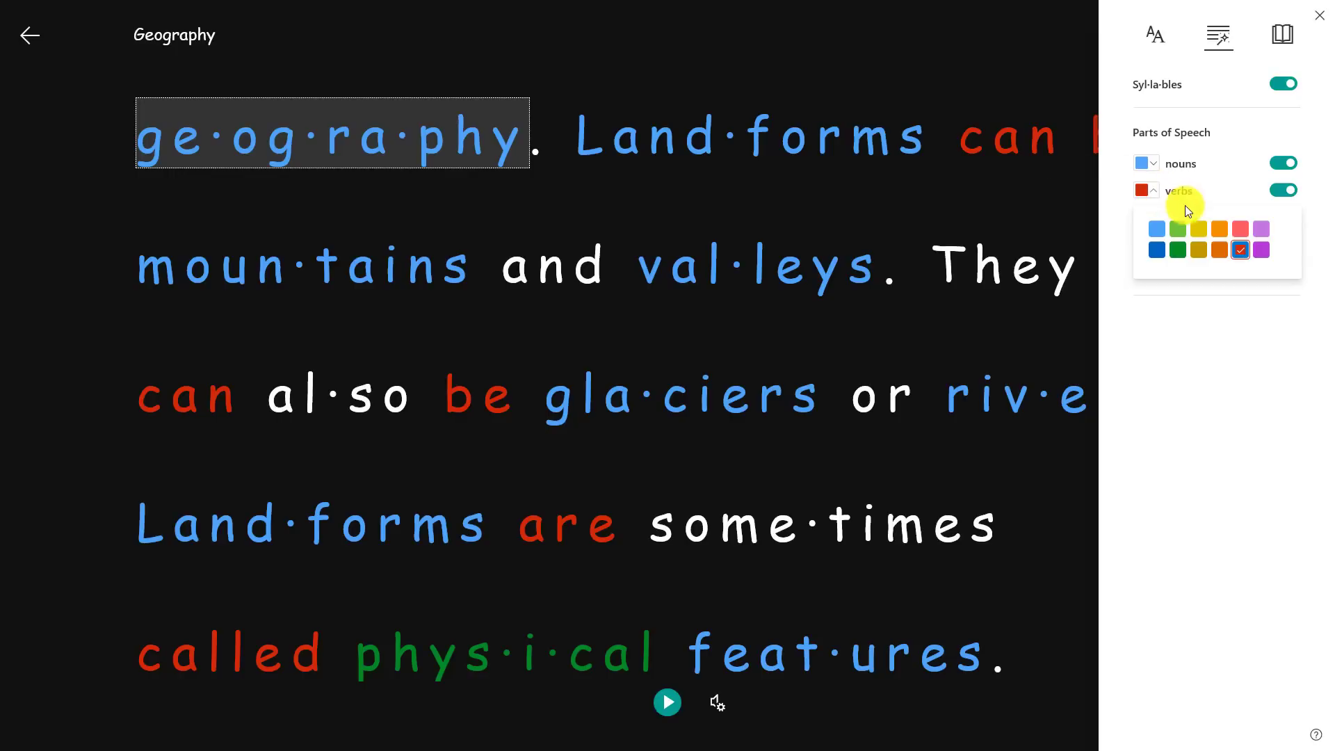
left_click(1260, 228)
left_click(1237, 123)
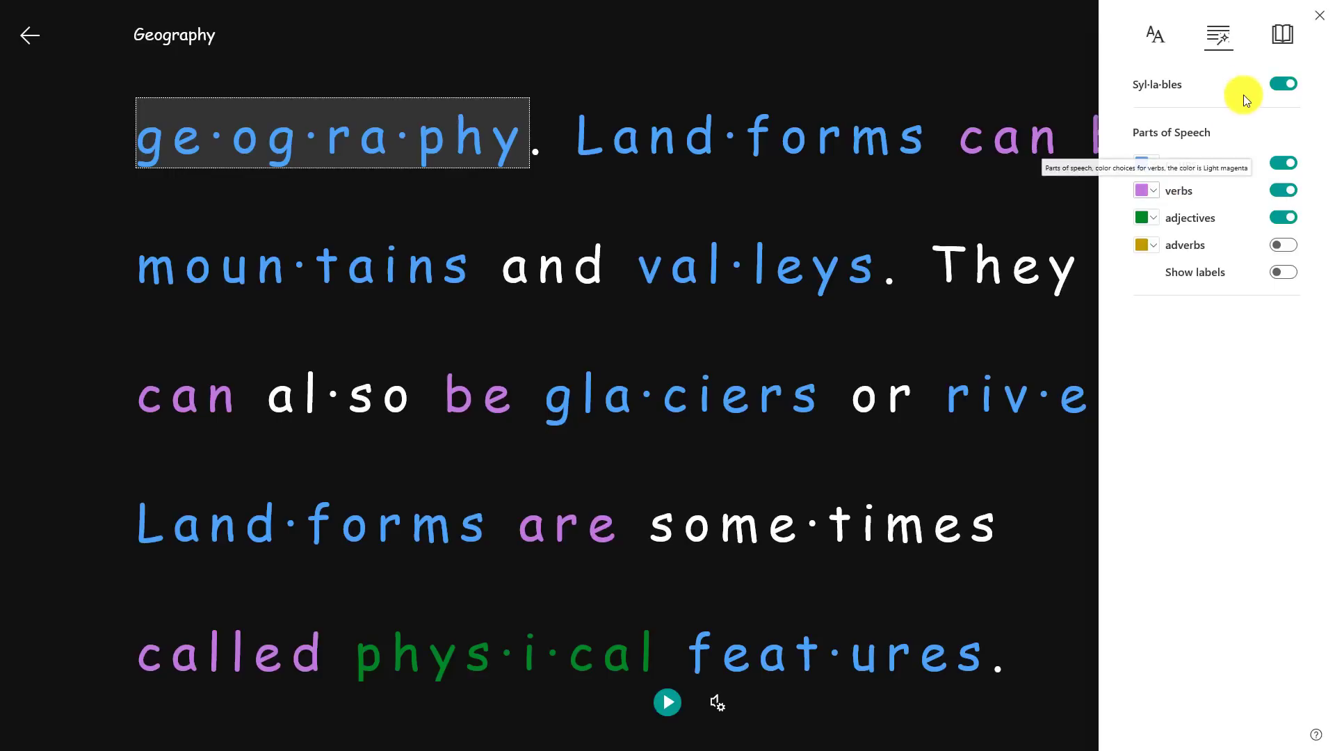
left_click(1278, 216)
left_click(1283, 164)
Step: Set the reading text size to 36 and switch to the Cyan theme
left_click(1155, 35)
left_click_drag(1239, 105, 1184, 105)
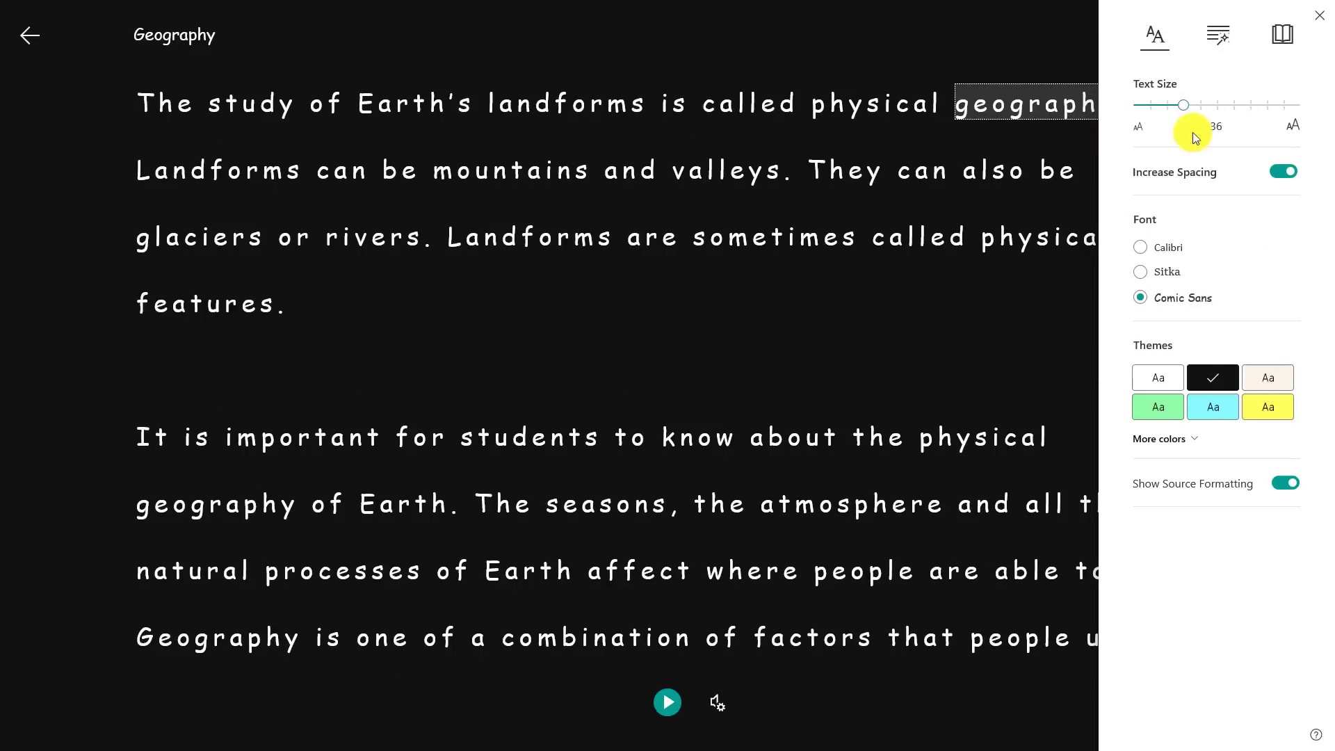
left_click(1213, 407)
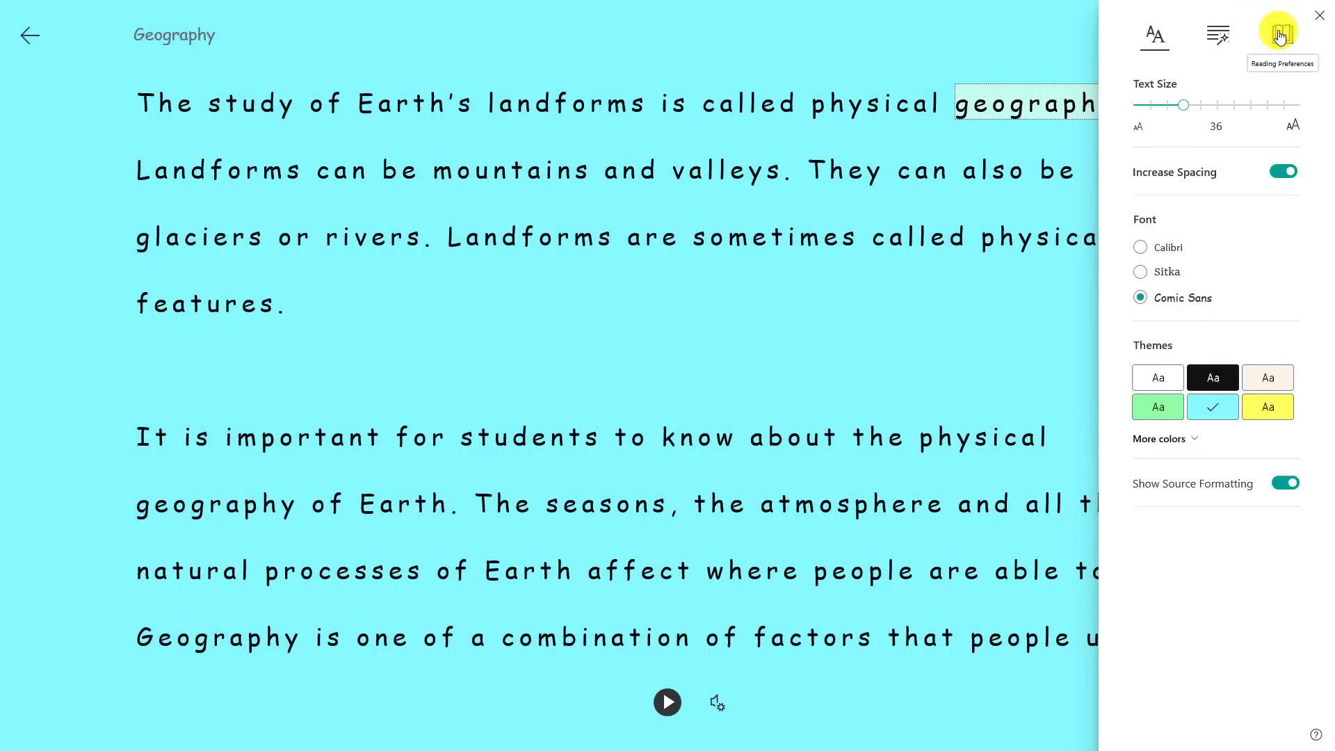
left_click(1283, 36)
Step: Try Line Focus, stepping down two lines and reading aloud, widening to three and five lines, then turn it off
left_click(1287, 85)
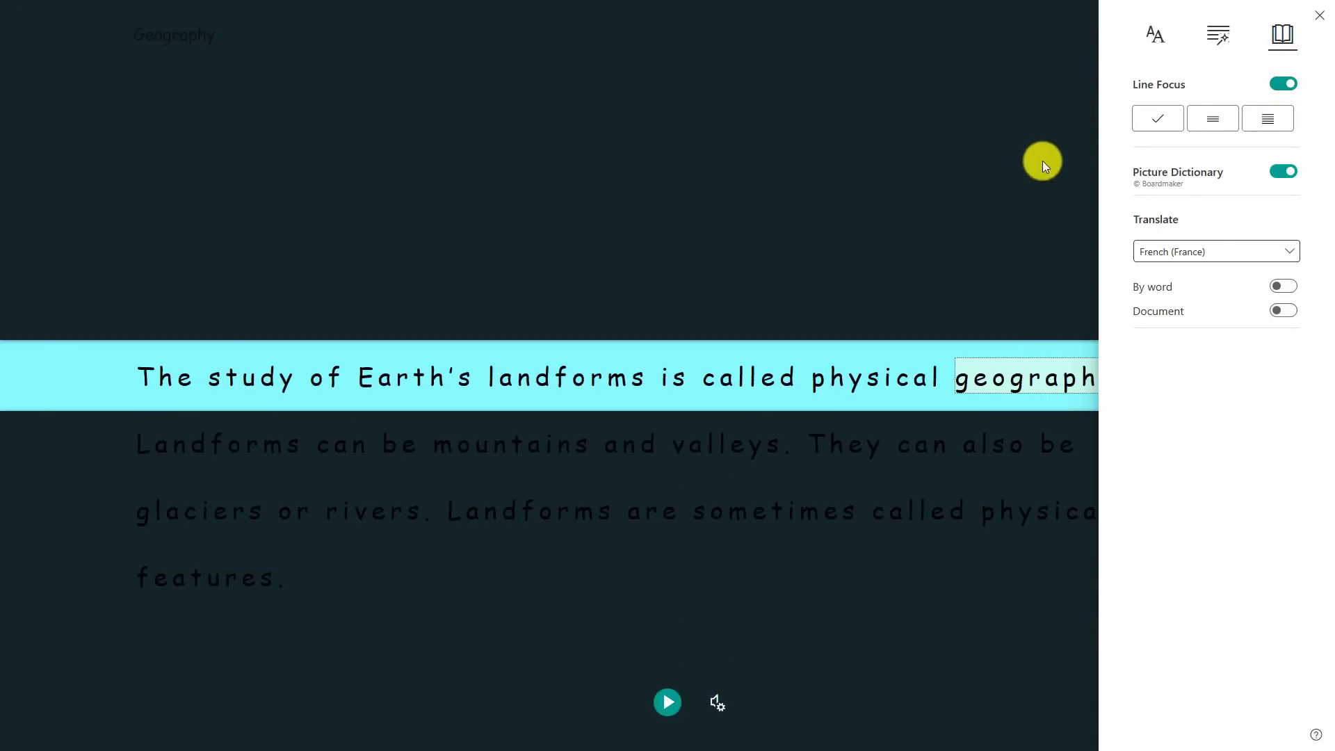
left_click(1042, 160)
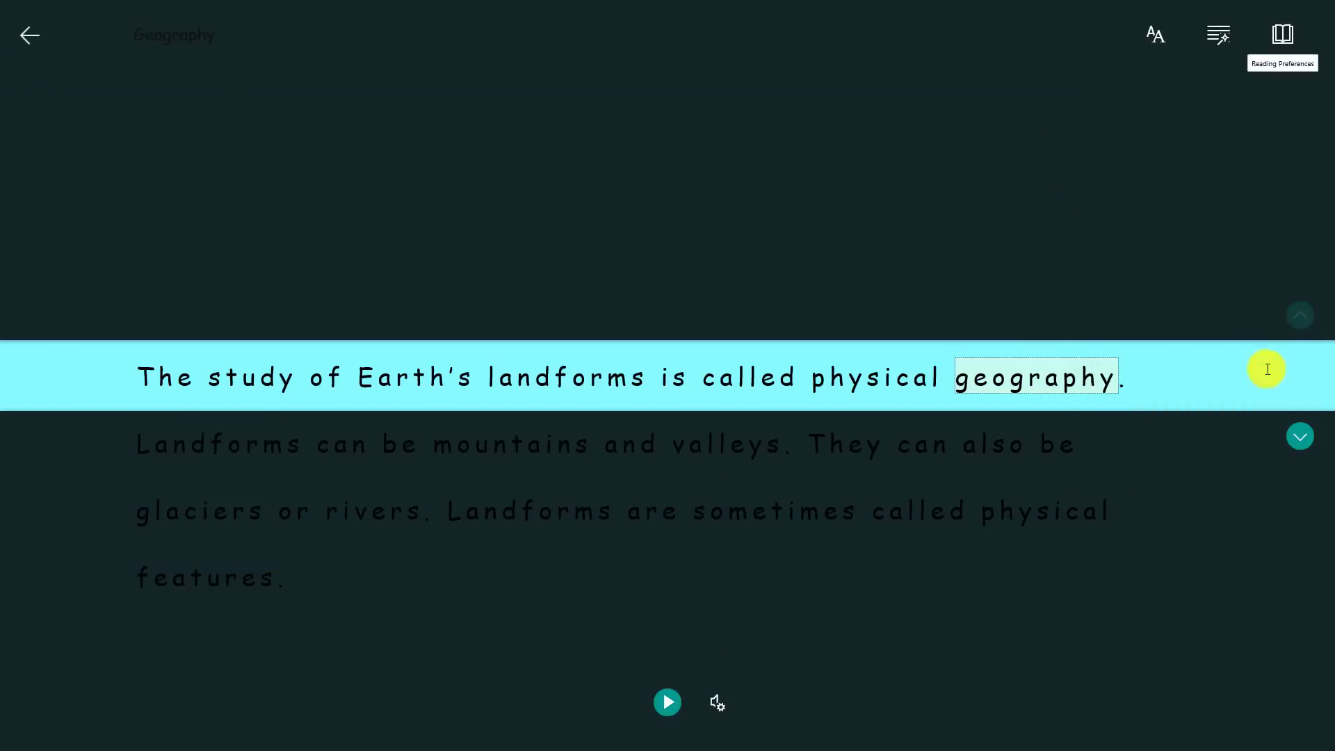
left_click(1297, 437)
left_click(1298, 437)
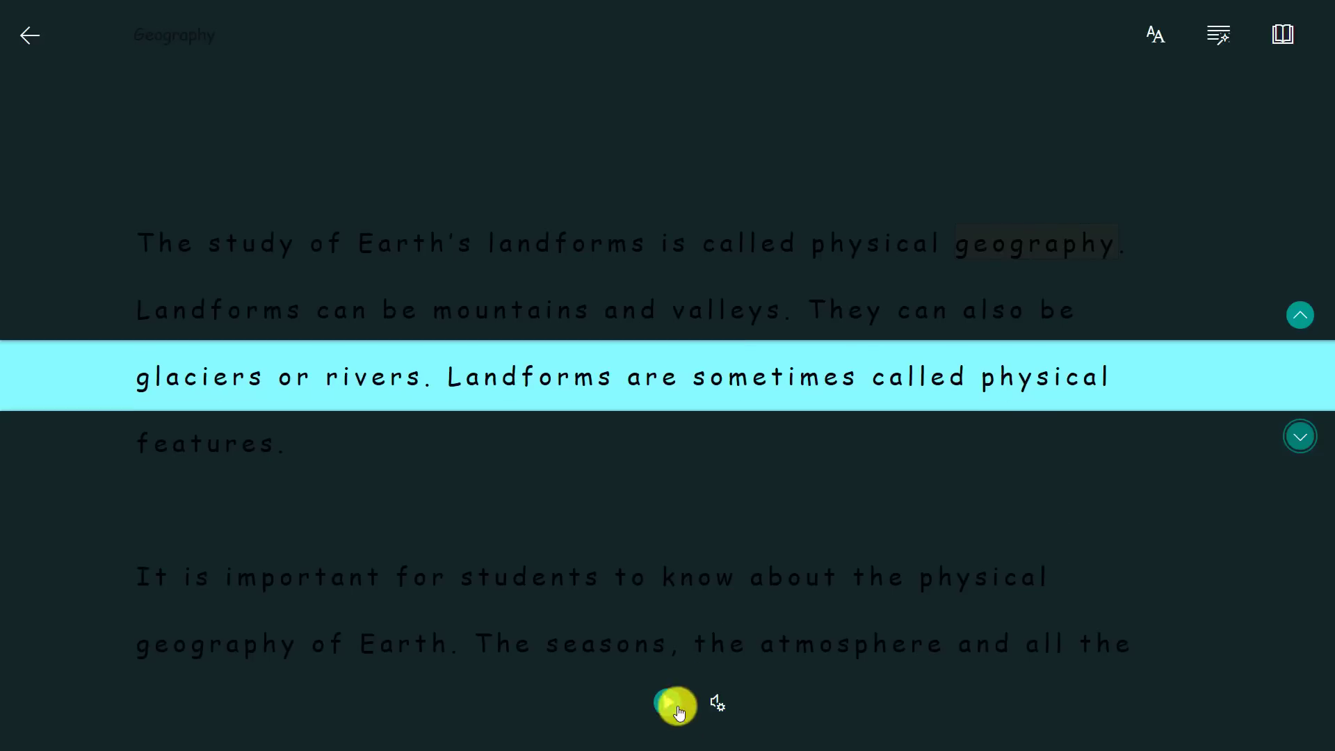
left_click(666, 704)
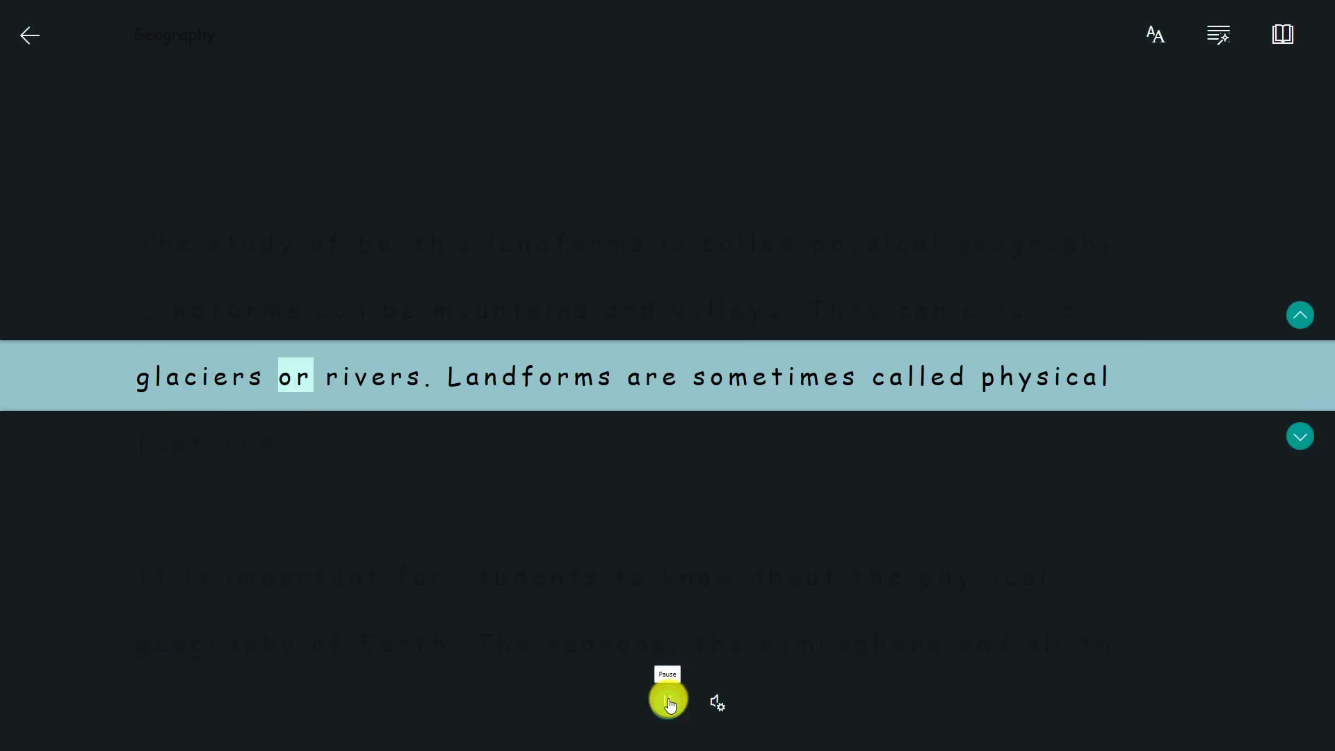
left_click(1285, 31)
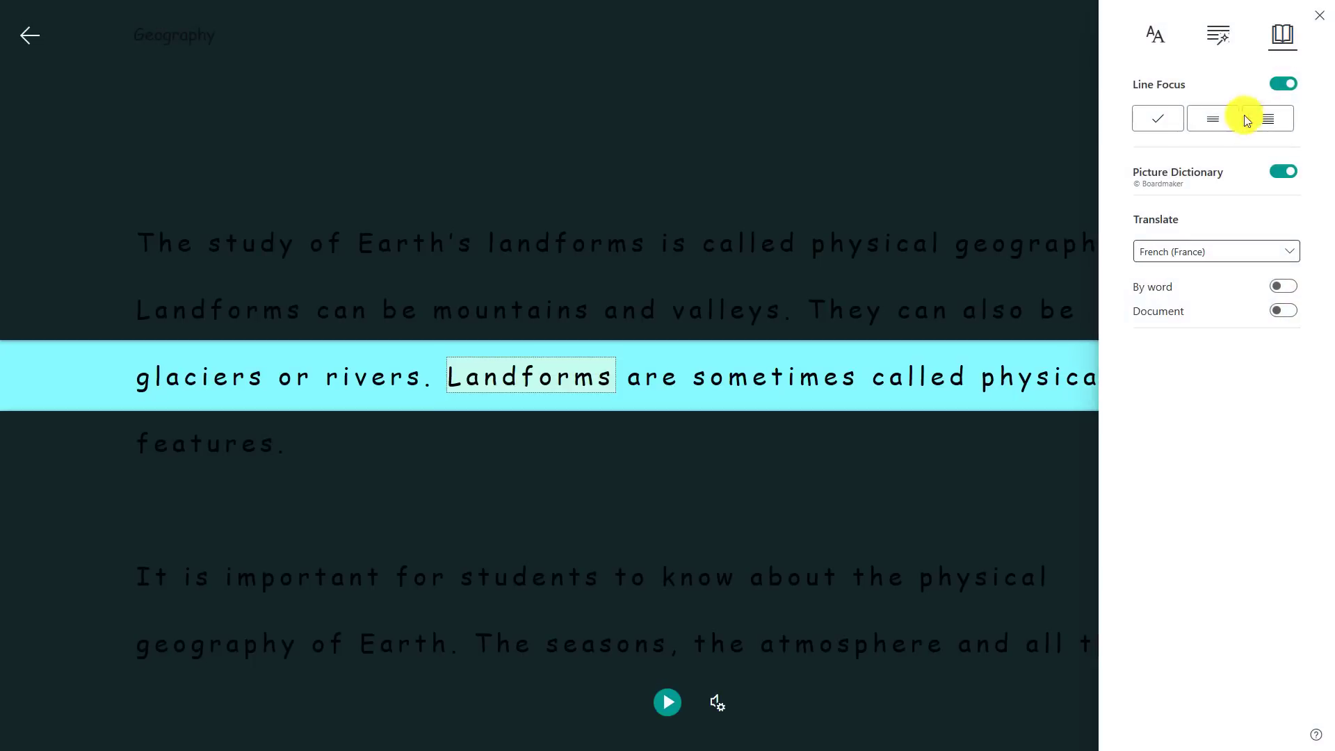
left_click(1215, 120)
left_click(1277, 124)
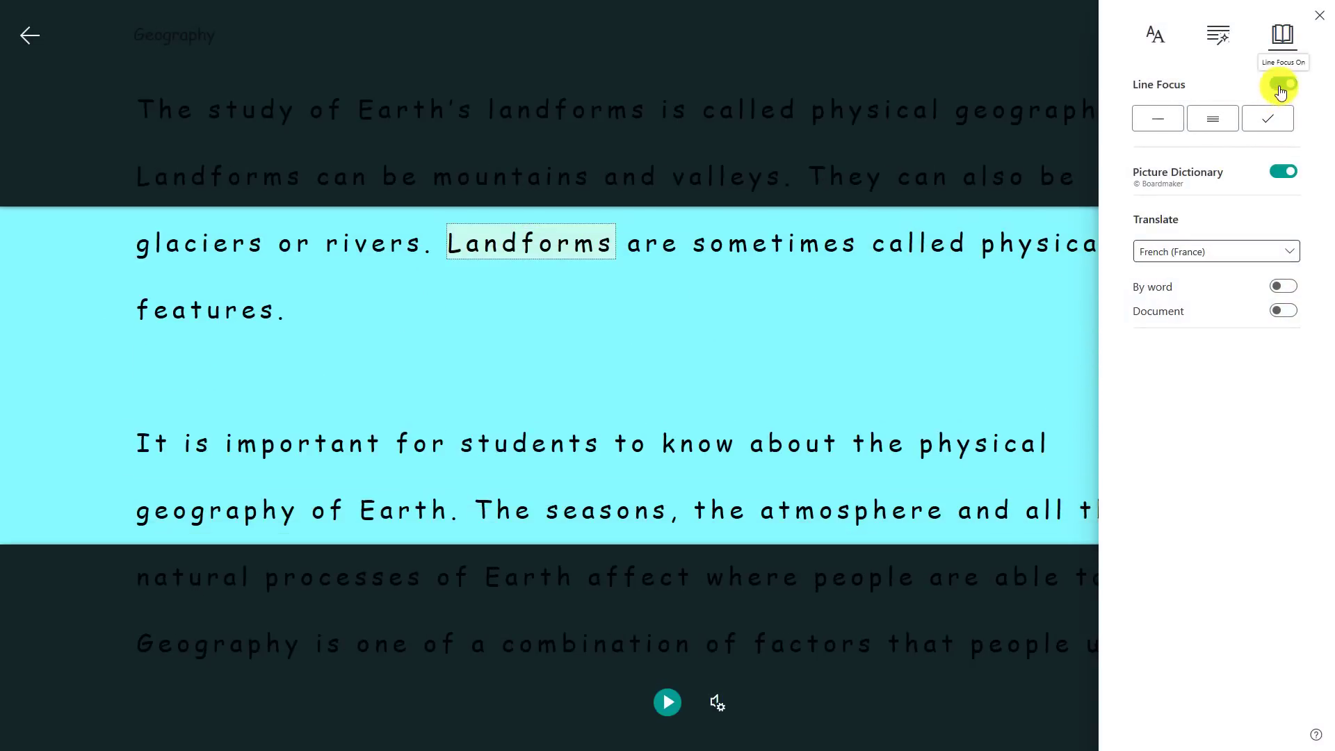
left_click(1280, 83)
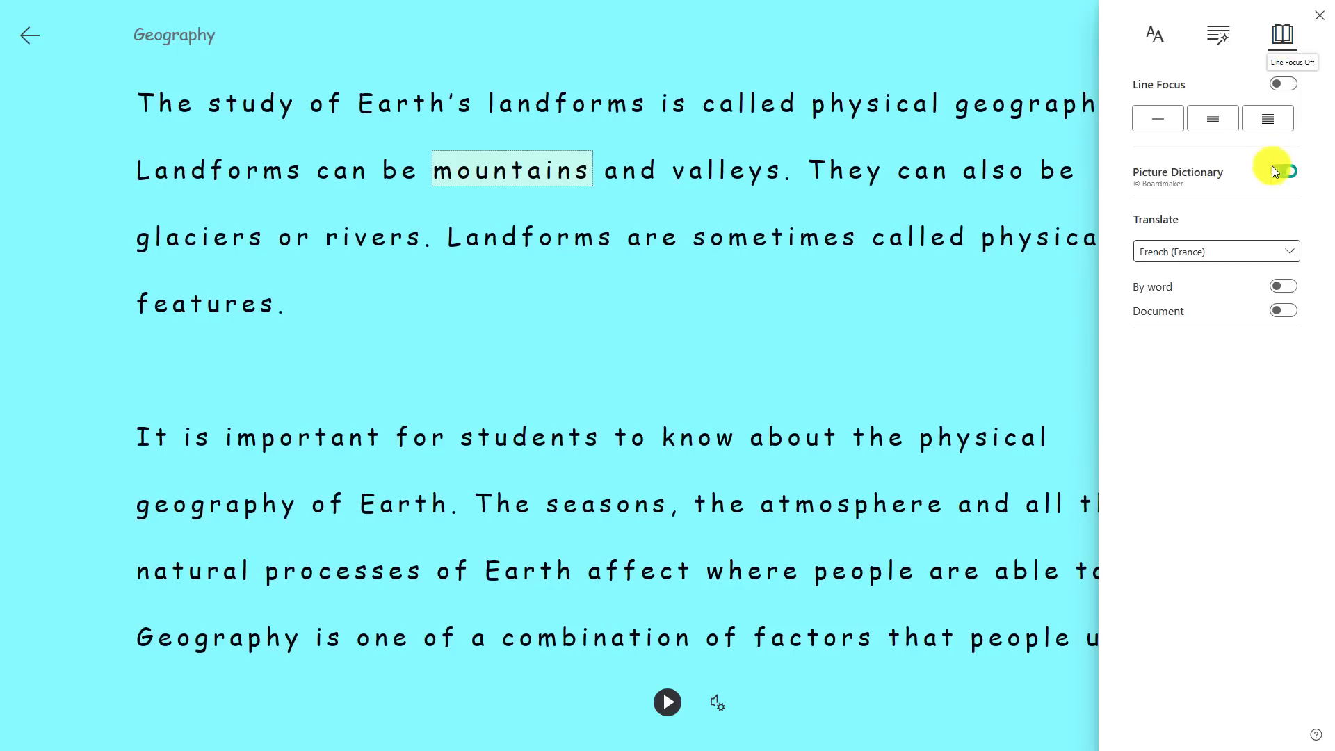
Step: Translate the whole document into Spanish (Mexico)
left_click(1264, 253)
left_click_drag(1296, 363, 1275, 634)
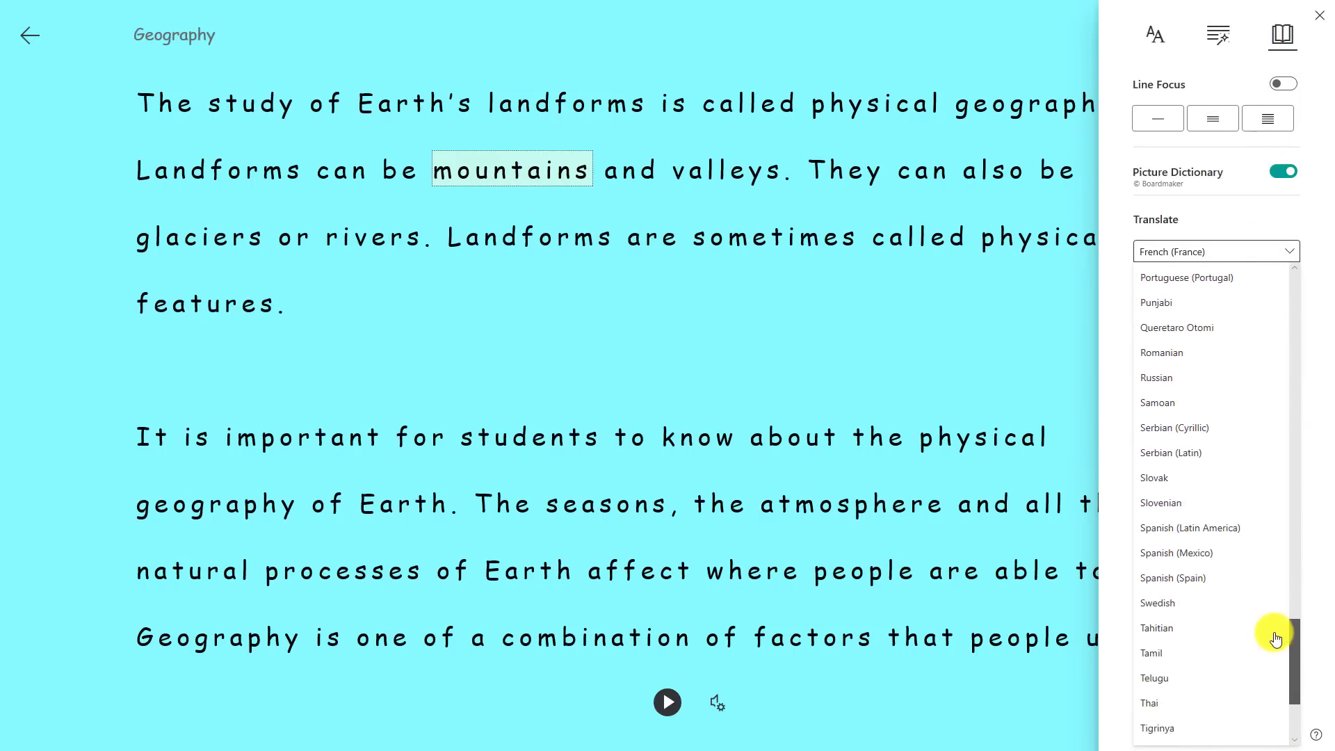
left_click(1216, 545)
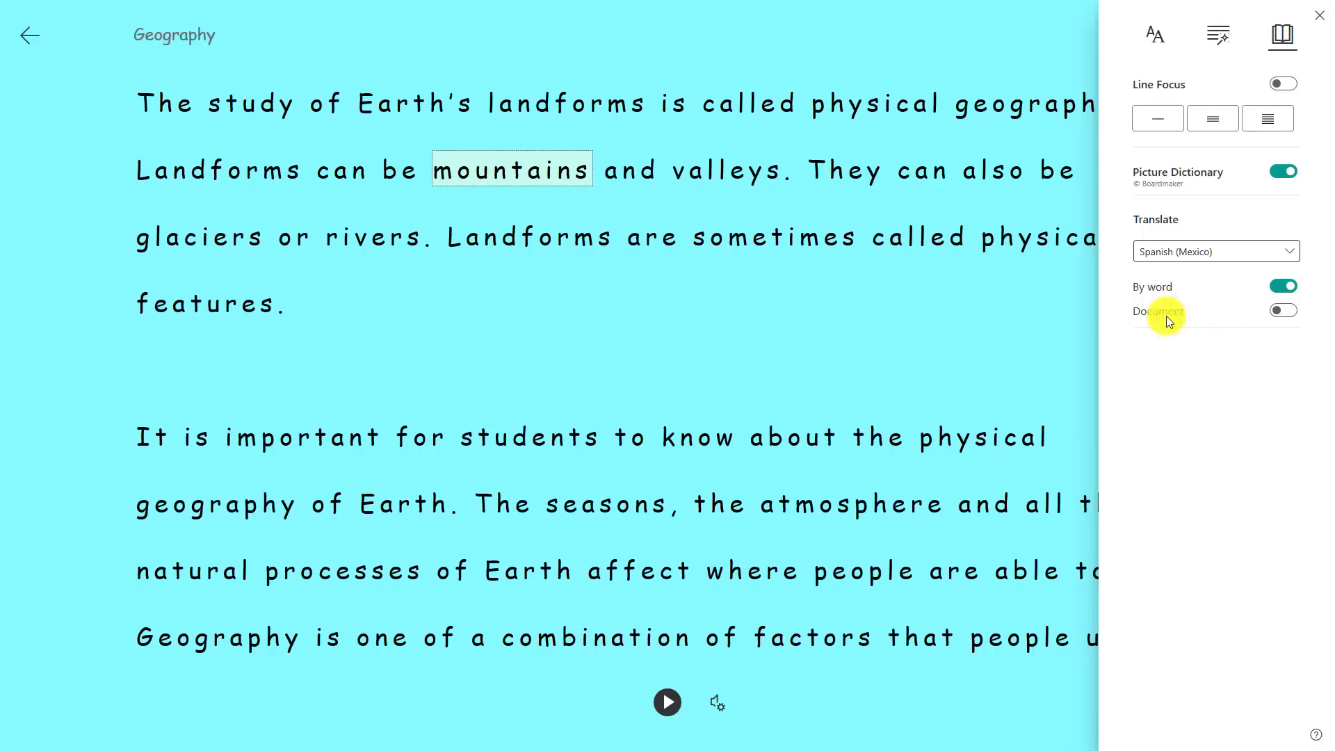
left_click(1282, 313)
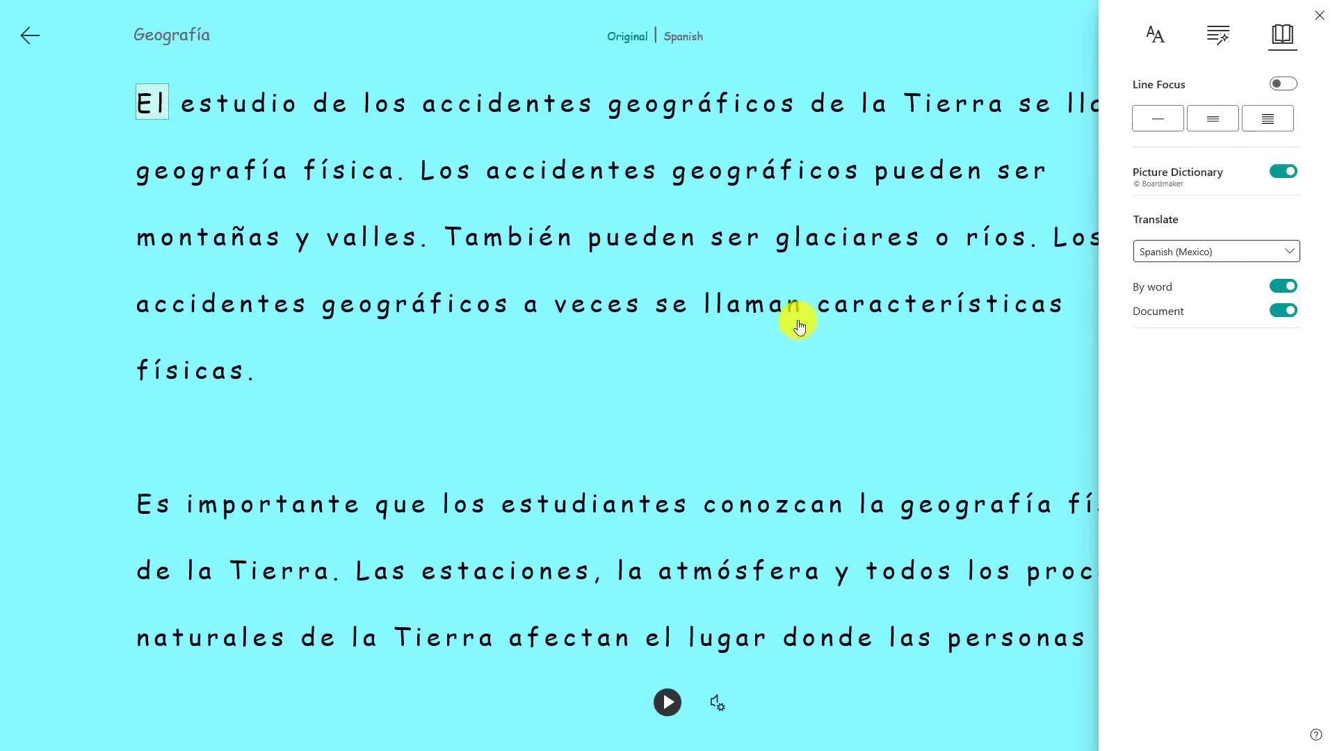
left_click(746, 377)
Step: Play the Spanish read-aloud, pause it, restore the original text and exit the reader
left_click(676, 704)
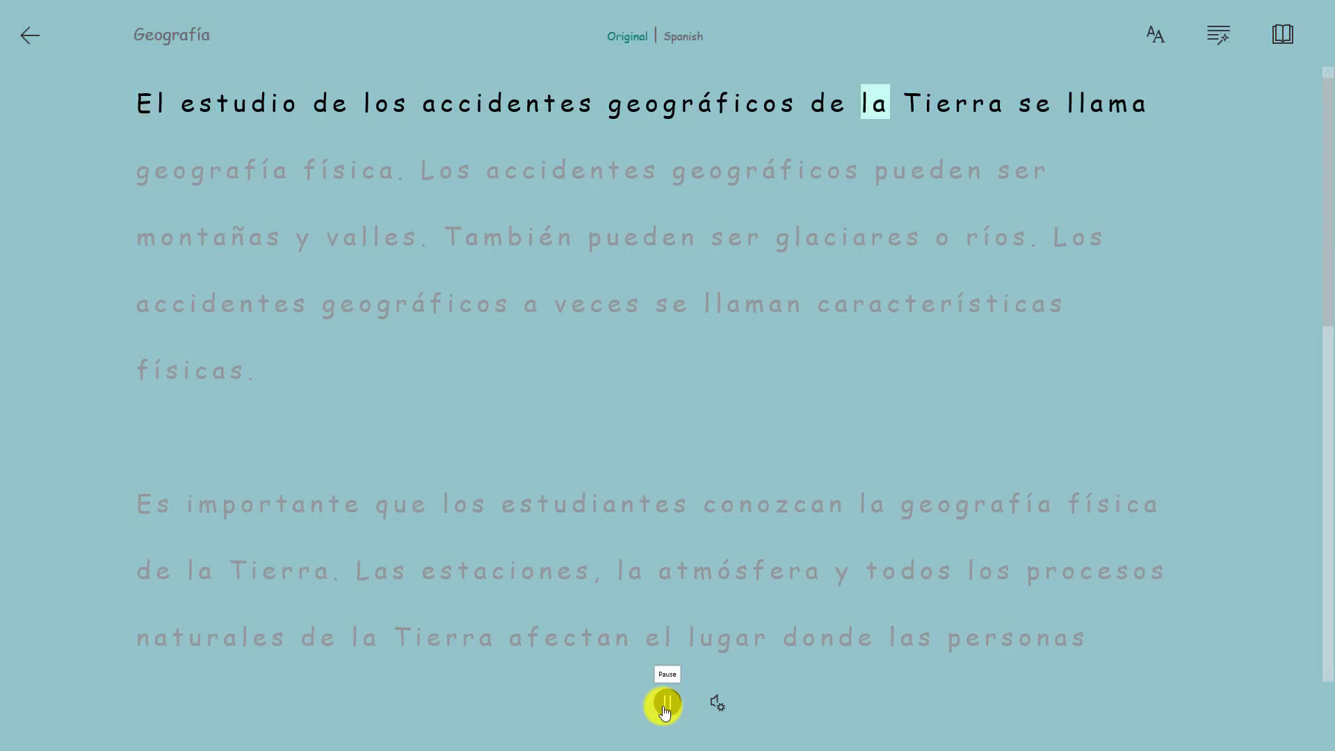
left_click(666, 705)
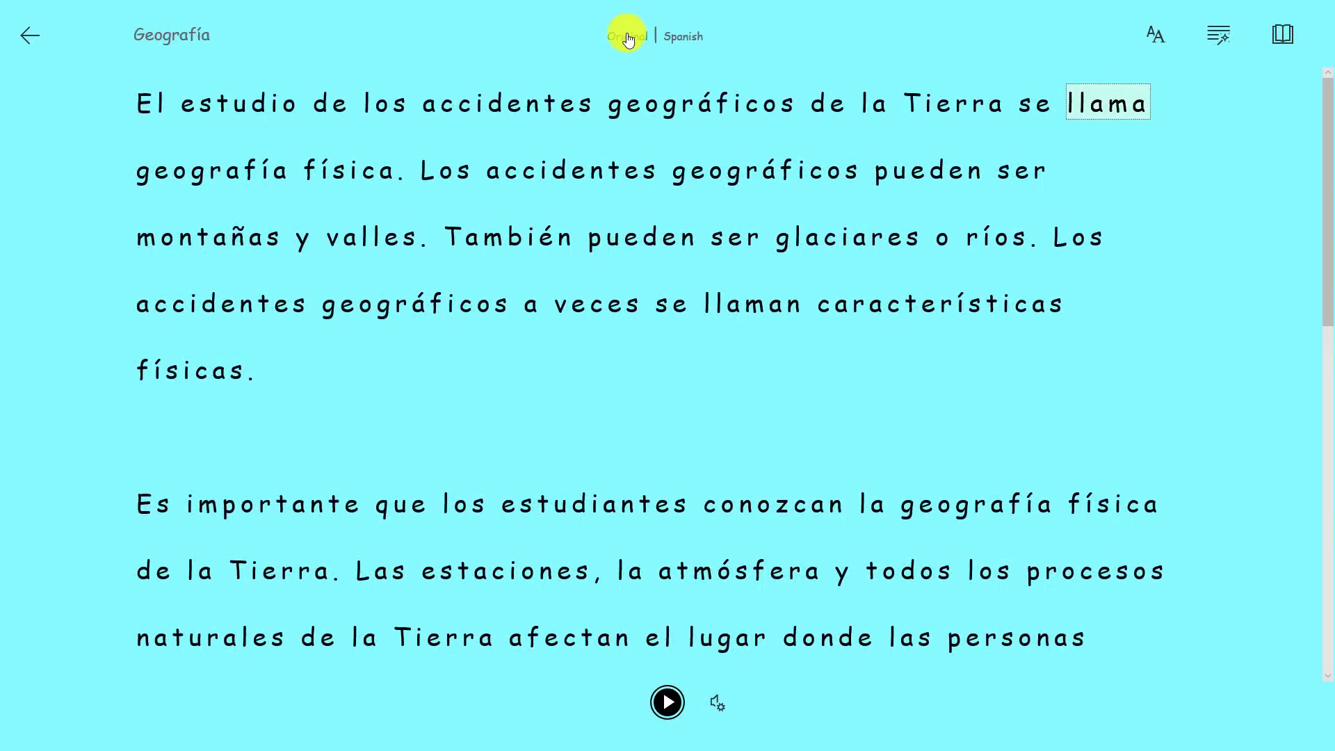
left_click(625, 36)
left_click(25, 38)
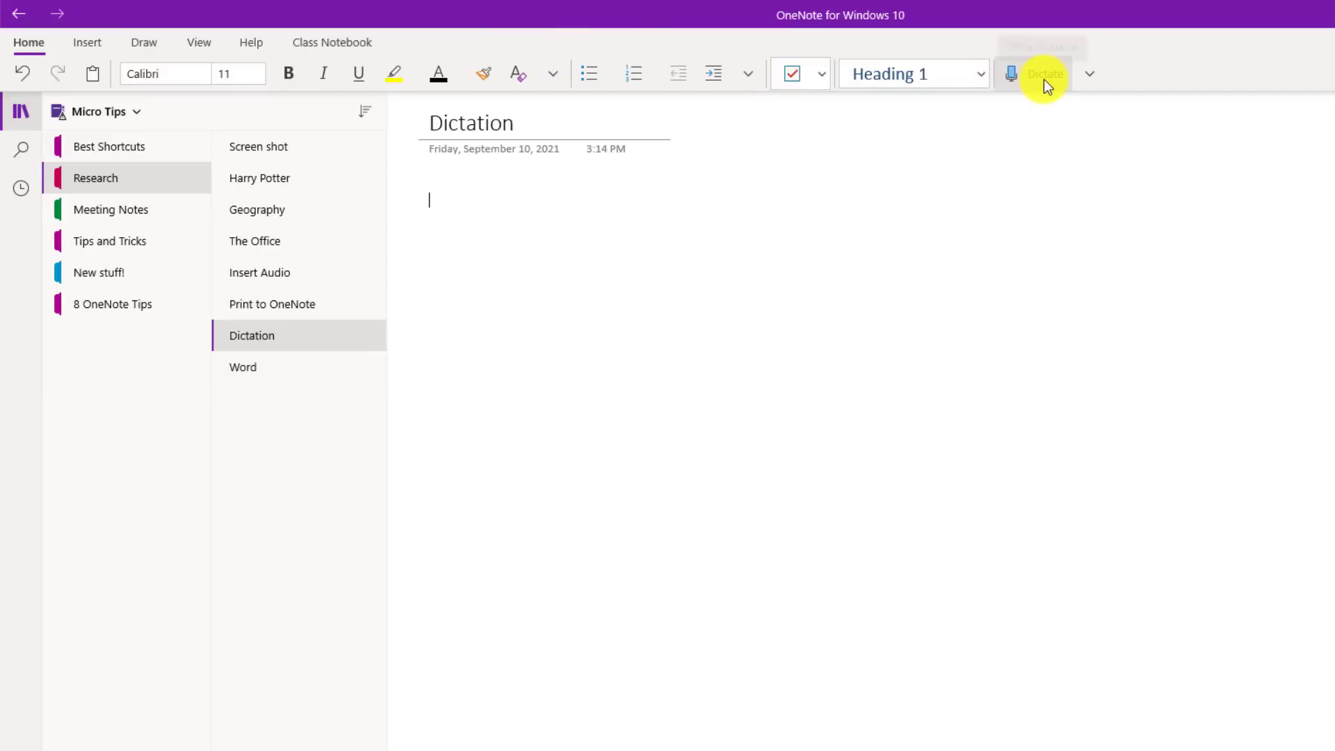
Step: Check the dictation languages, then dictate two sentences about using speech to text
left_click(1098, 74)
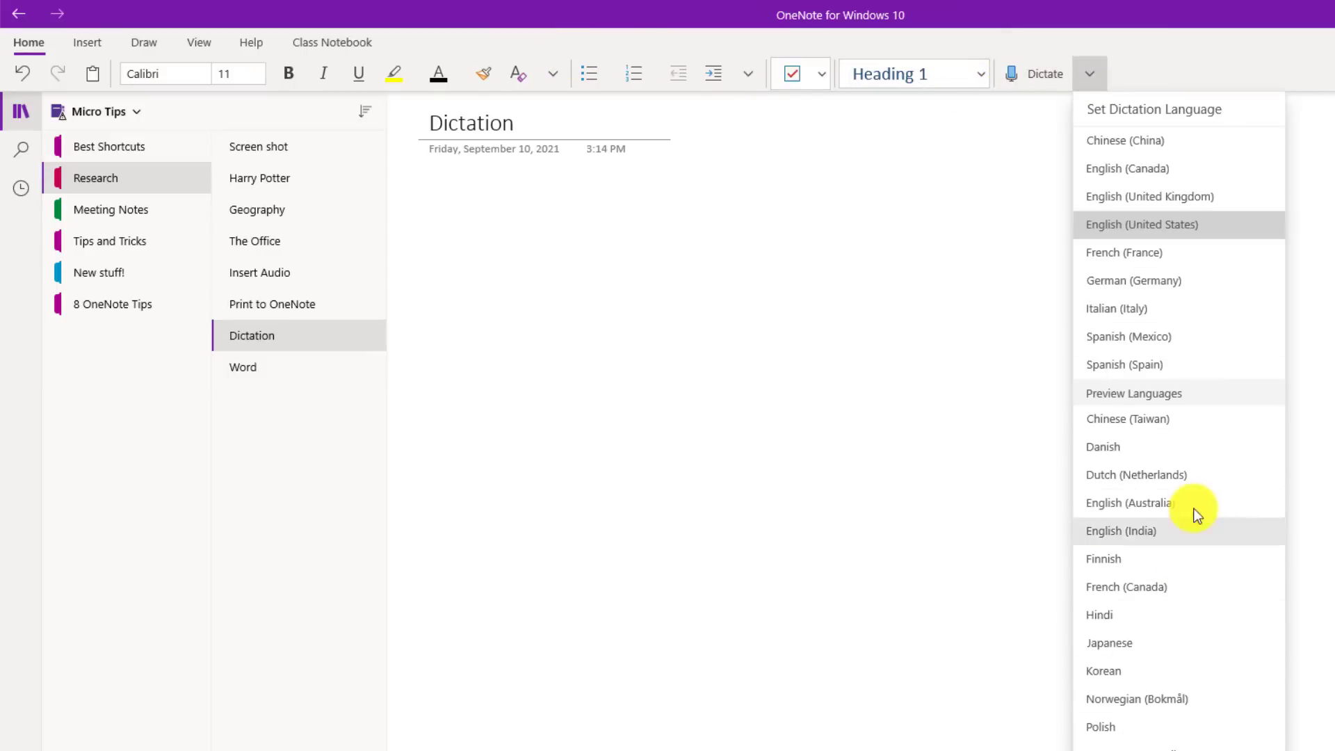
left_click(1166, 55)
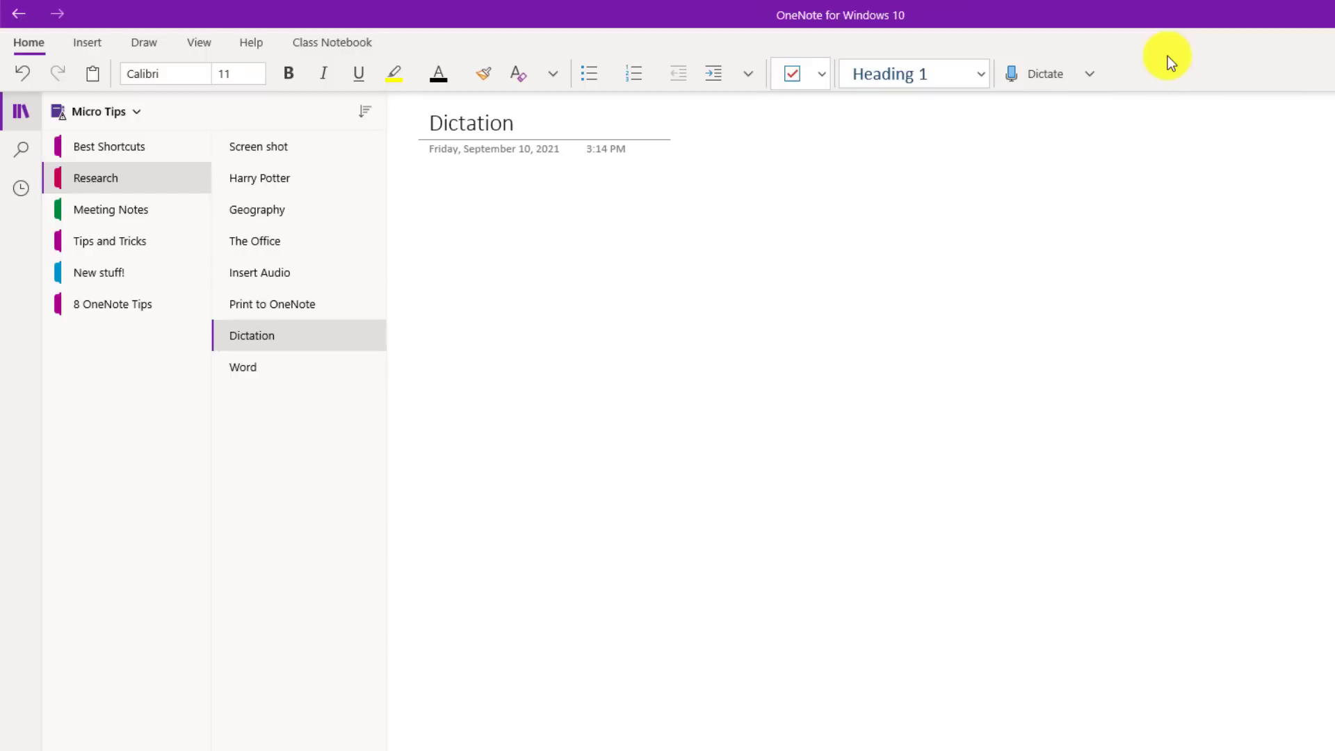
left_click(1025, 81)
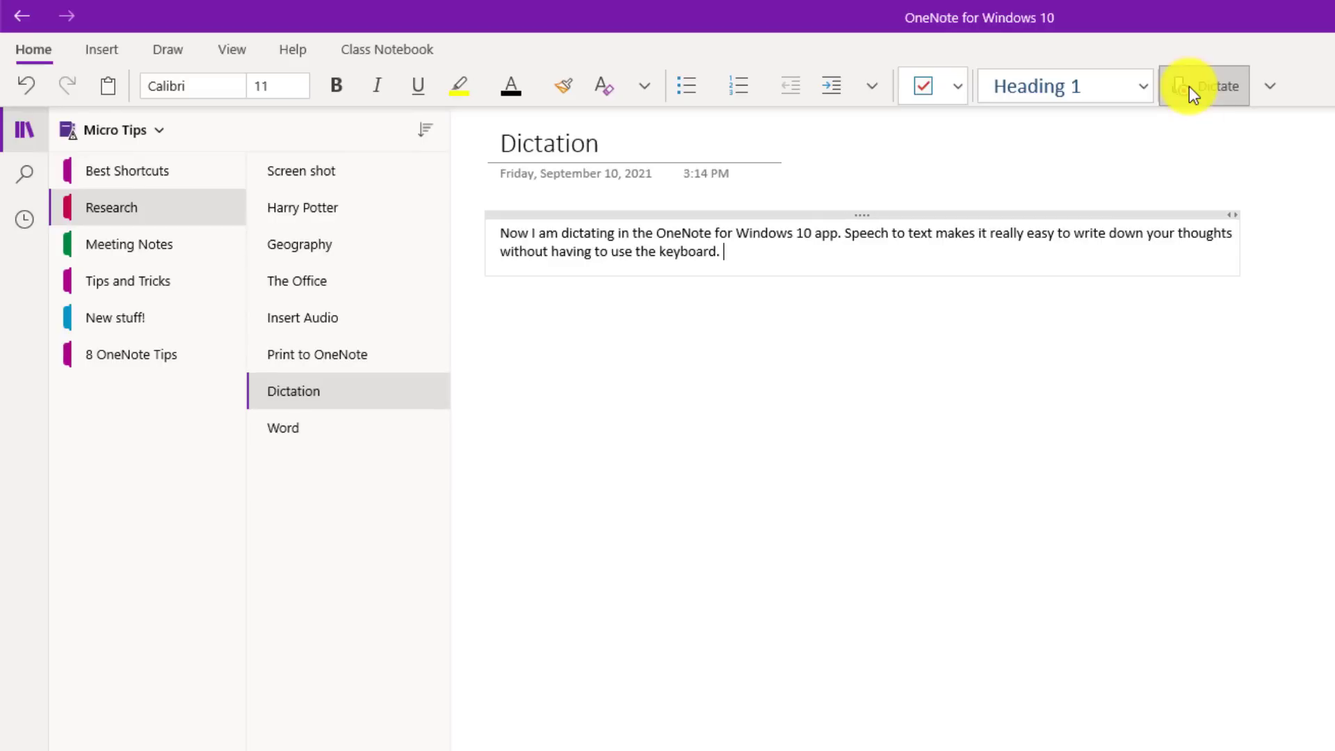
left_click(1189, 86)
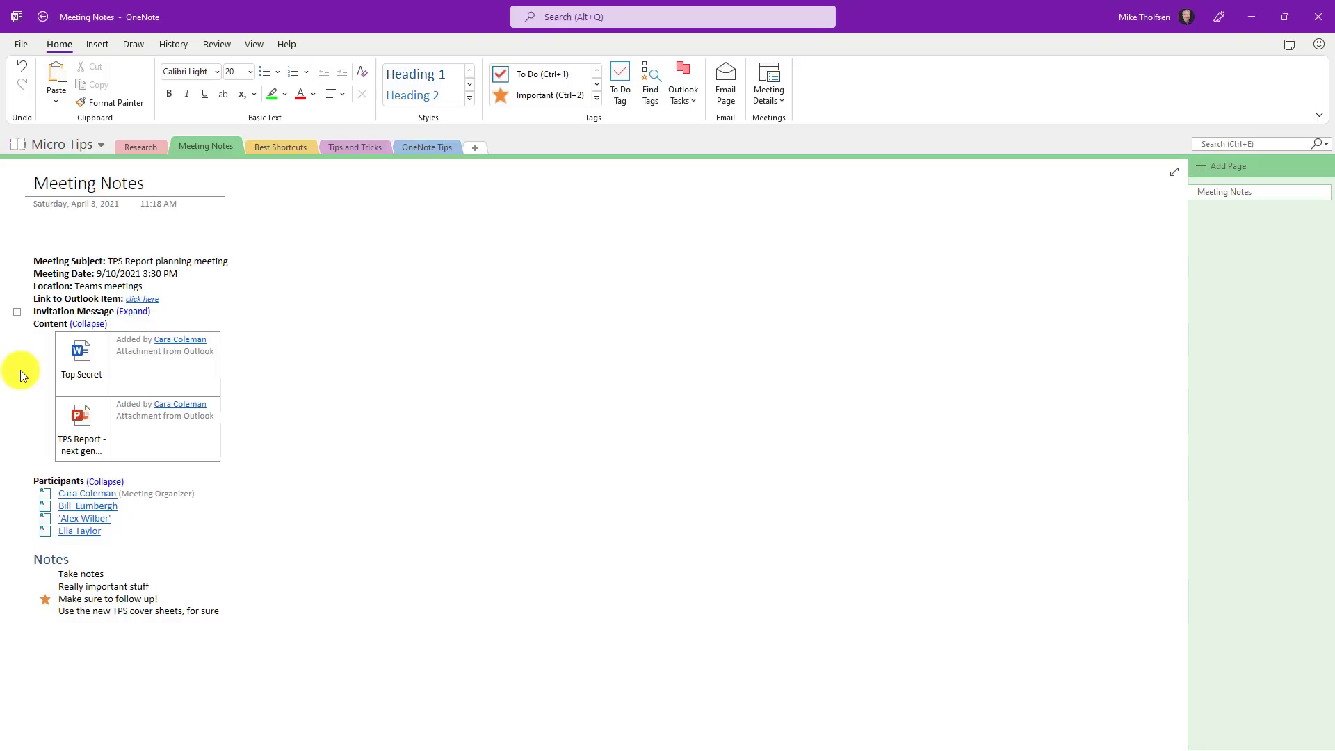
Step: Turn on 'Page tabs appear on the left' in Options > Display and apply it
left_click(21, 46)
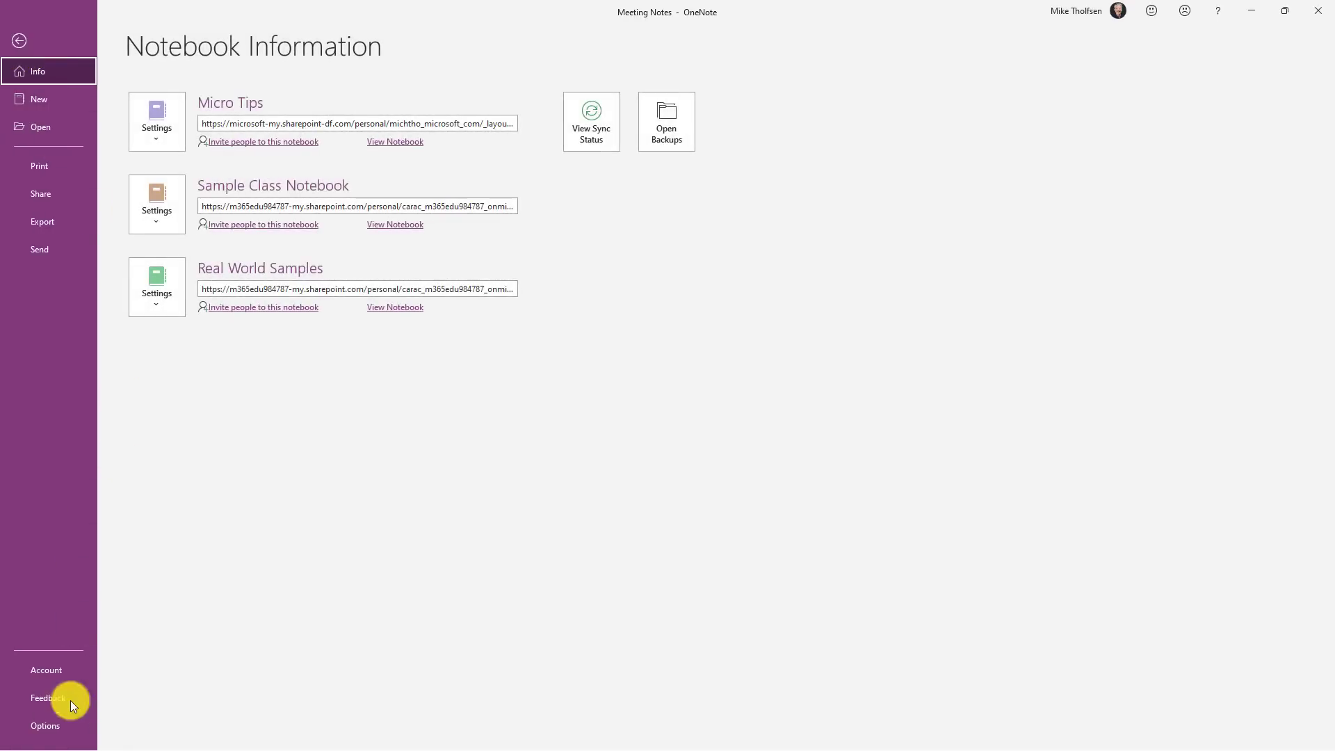
left_click(45, 725)
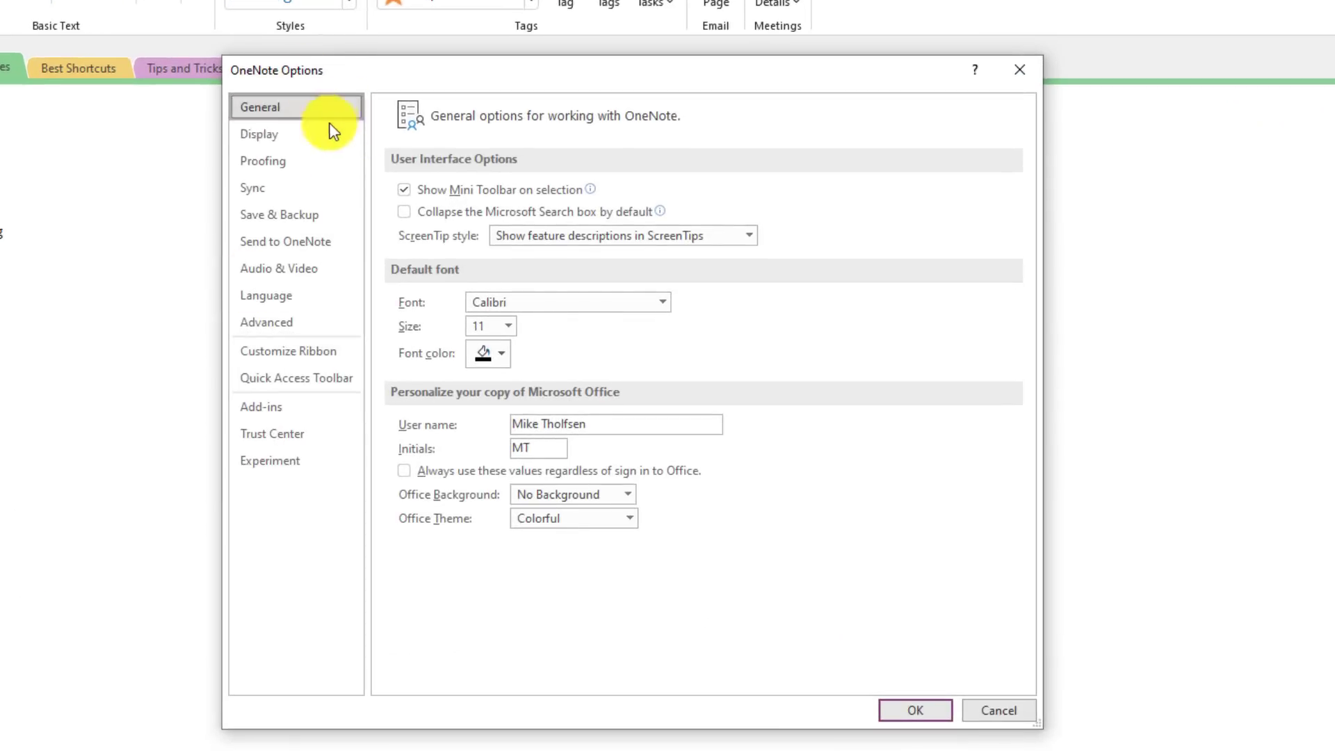
left_click(330, 134)
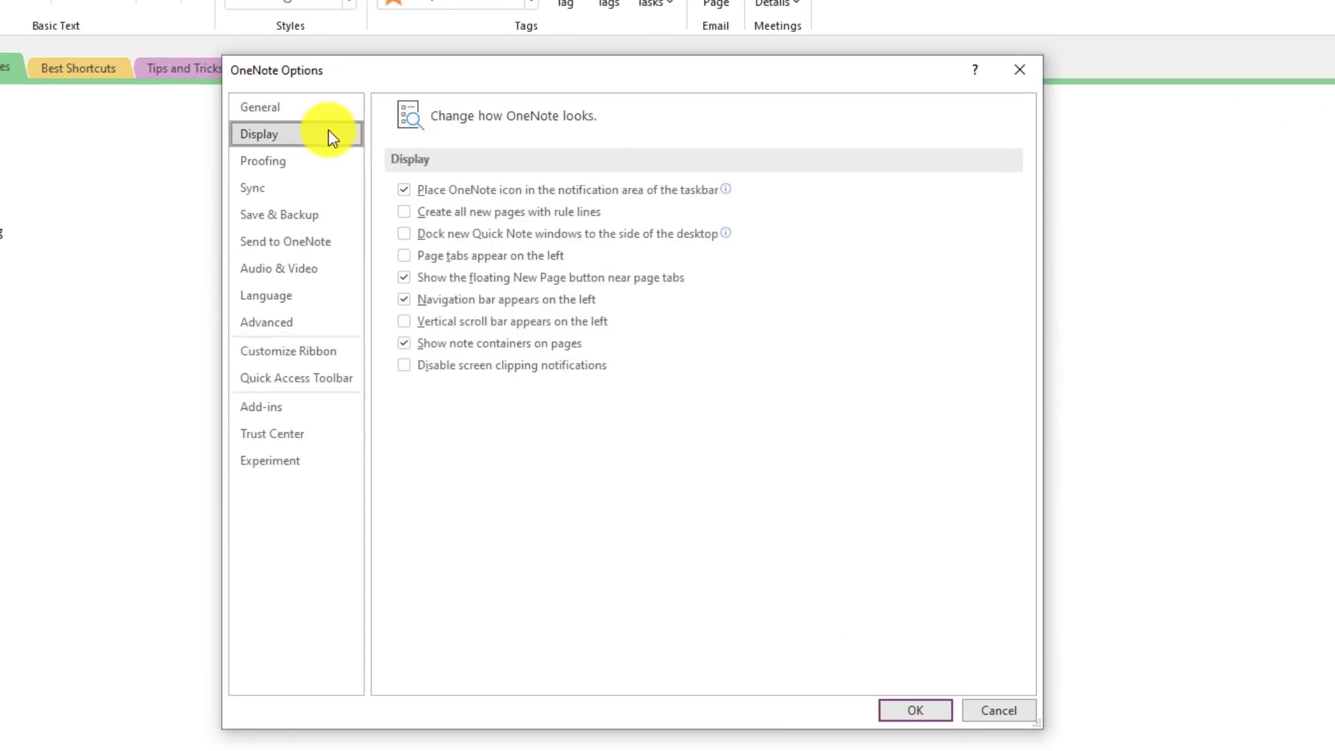
left_click(405, 257)
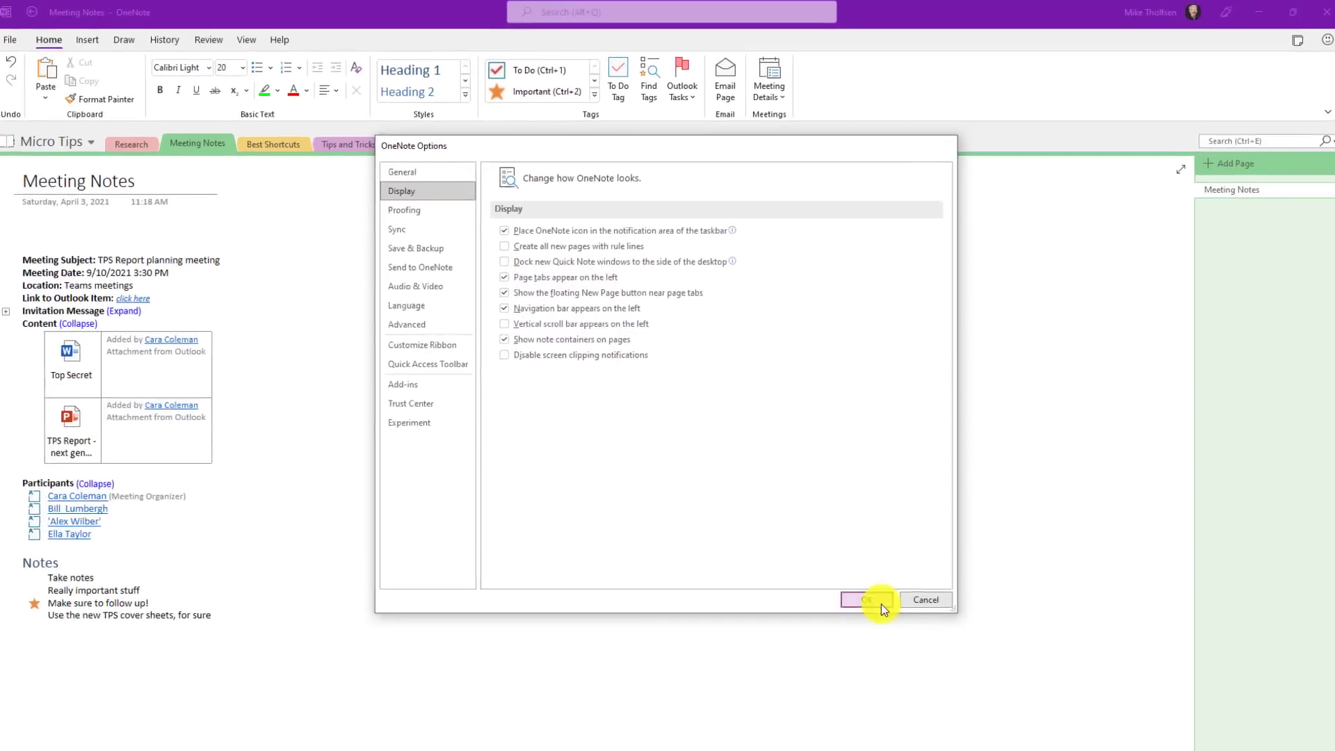
left_click(915, 710)
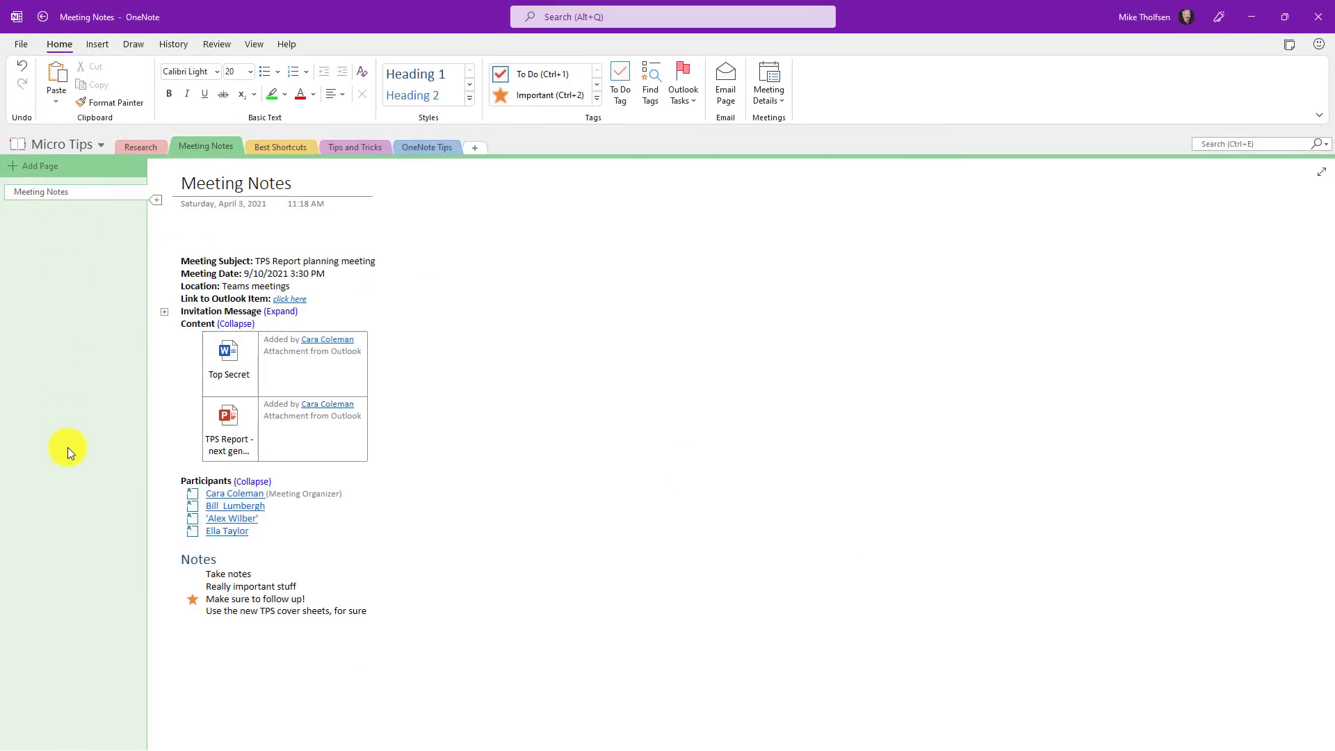
left_click(55, 145)
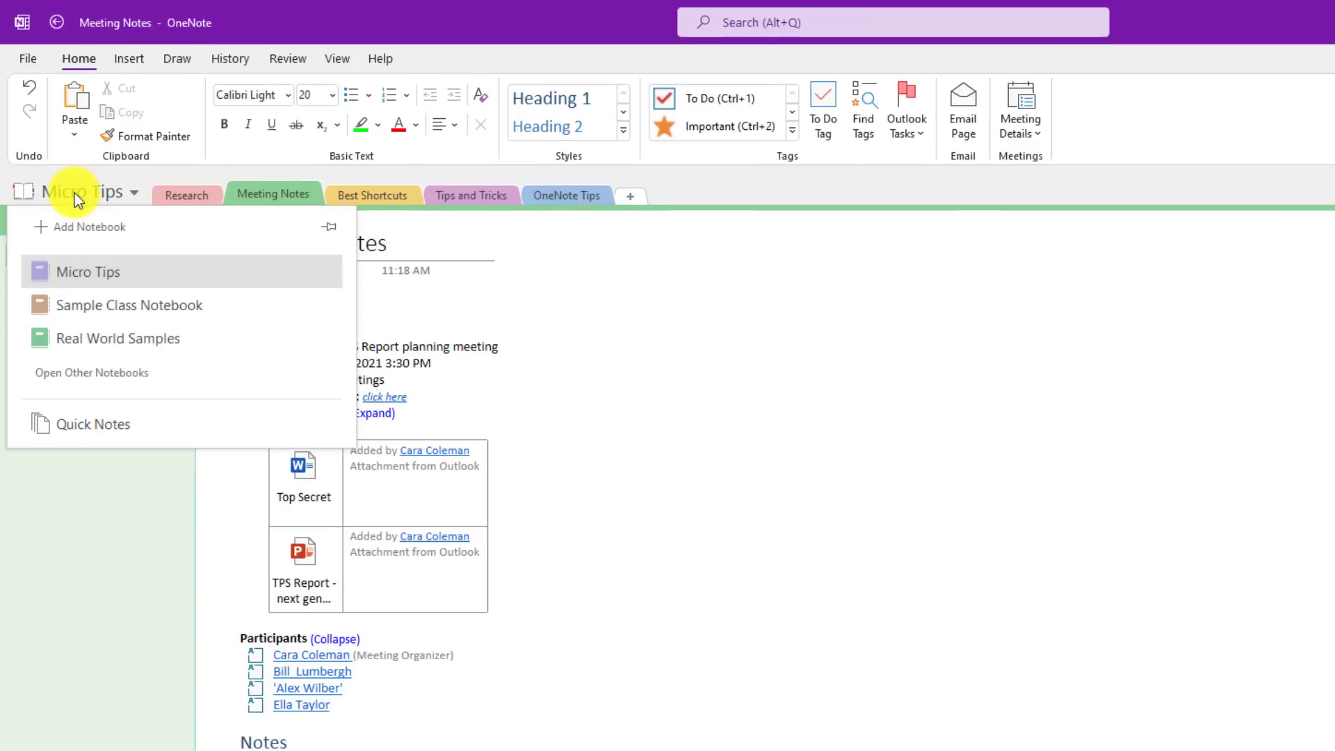
Step: Pin the Notebooks pane open, then show and hide the notebook list for comparison
left_click(329, 226)
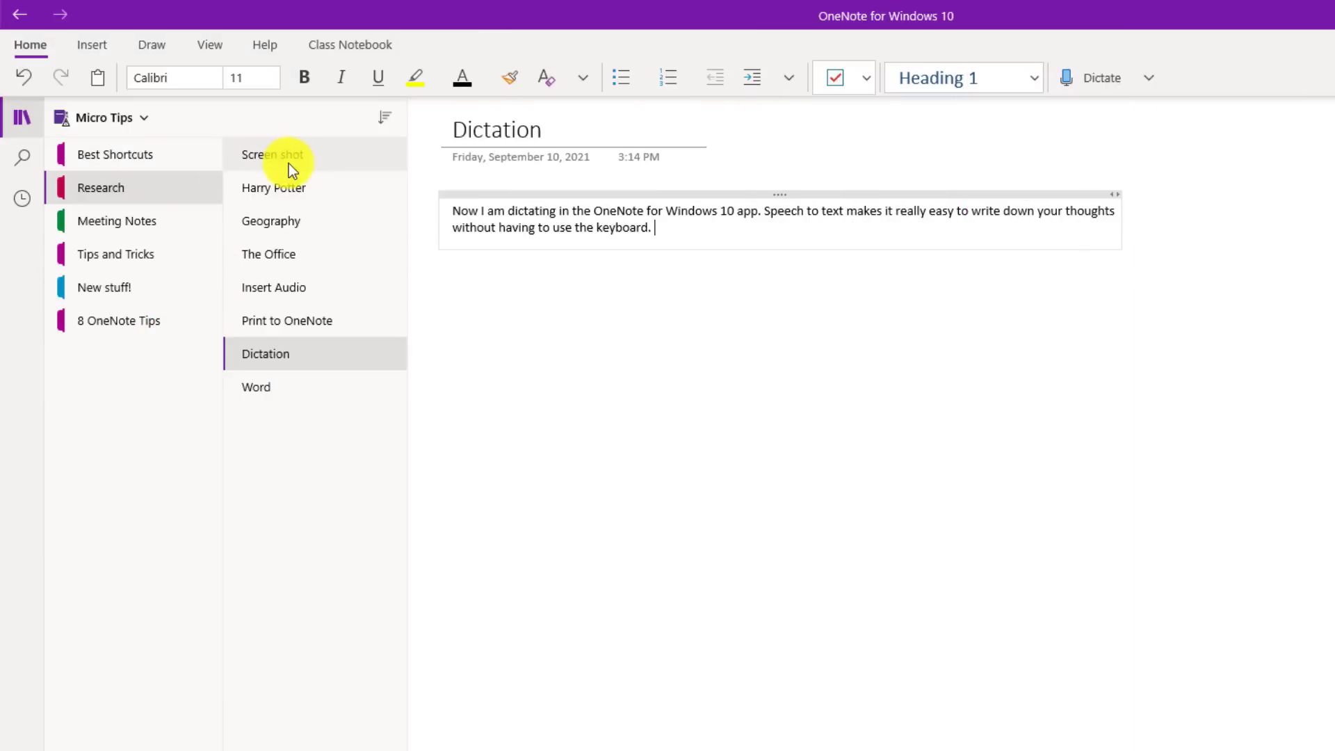
left_click(125, 119)
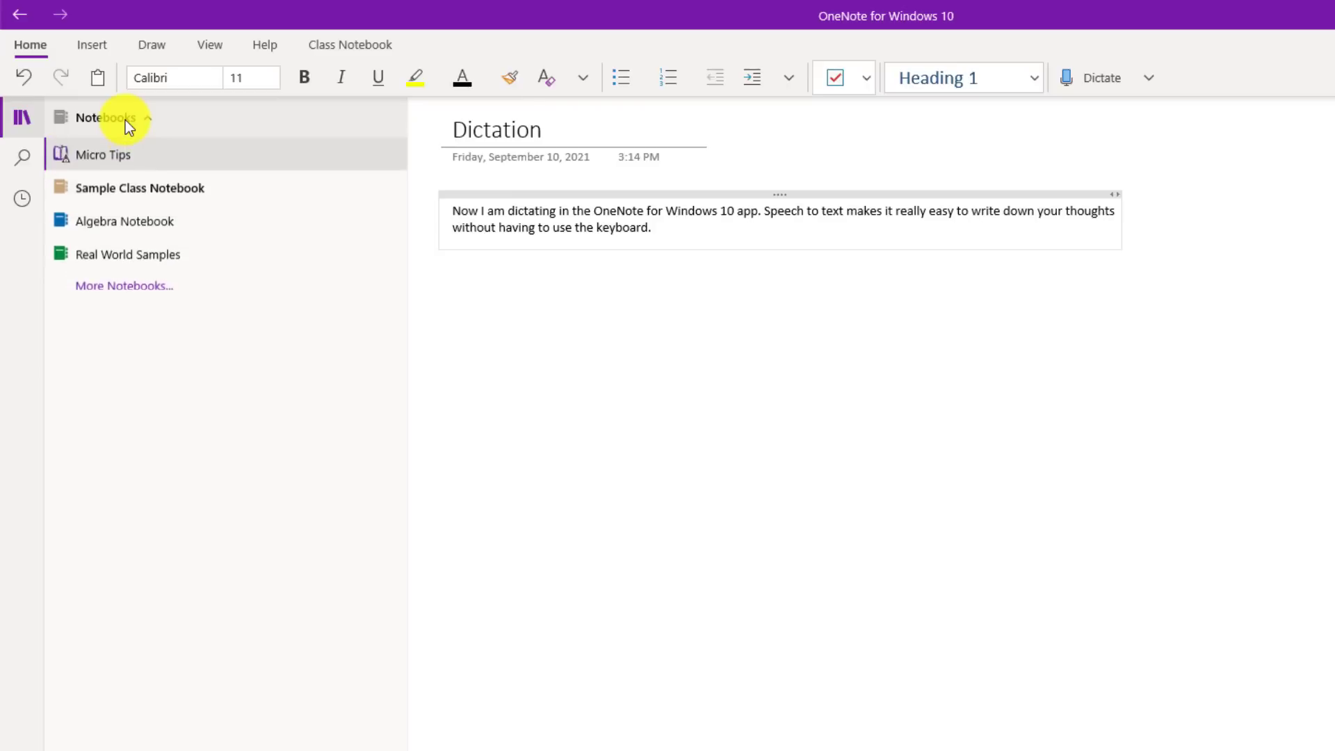
left_click(125, 120)
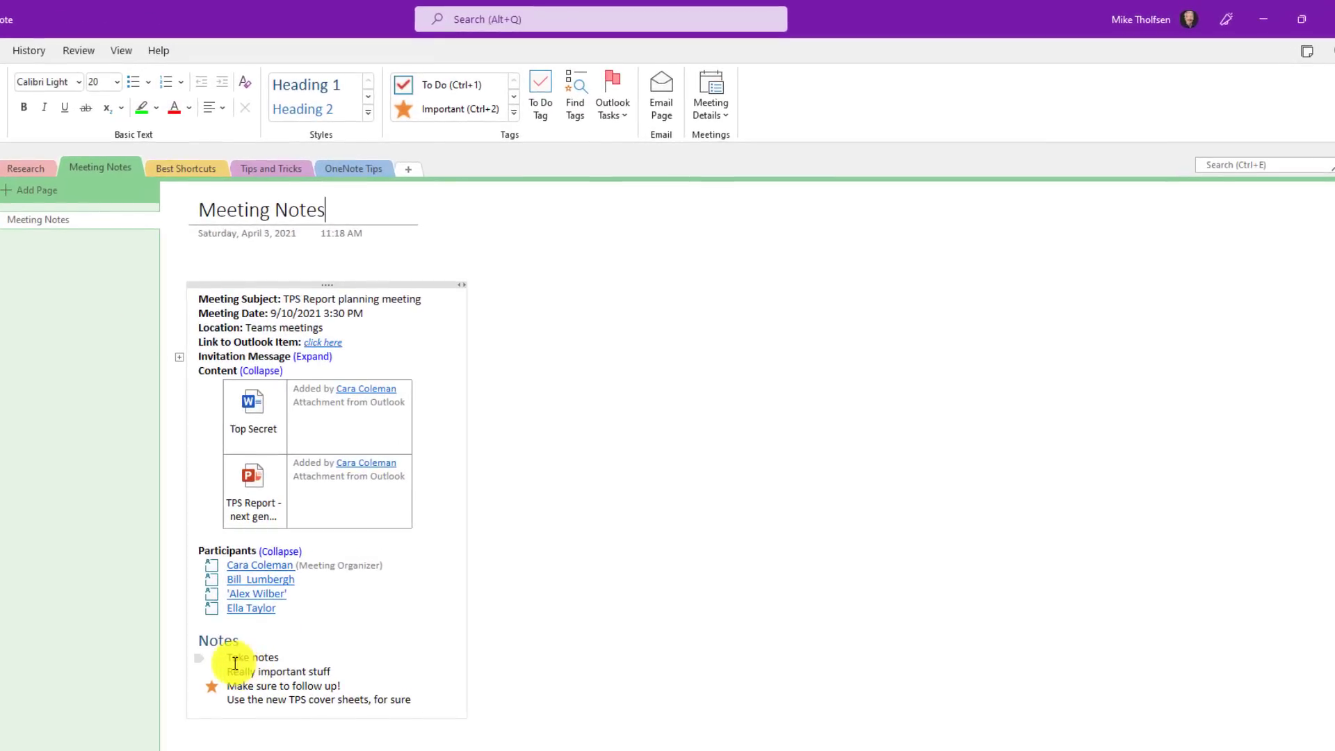
Step: Tag the 'Really important stuff' line as a Question
left_click(230, 671)
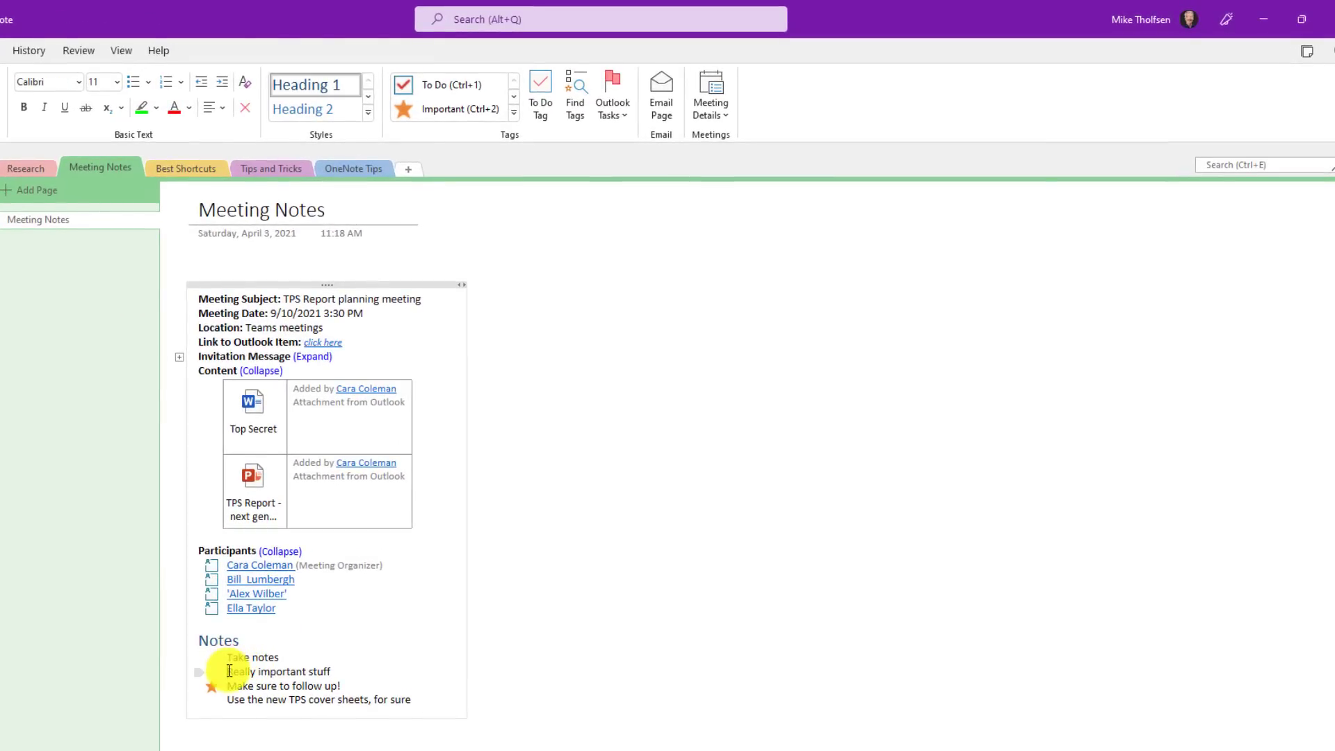
left_click(514, 113)
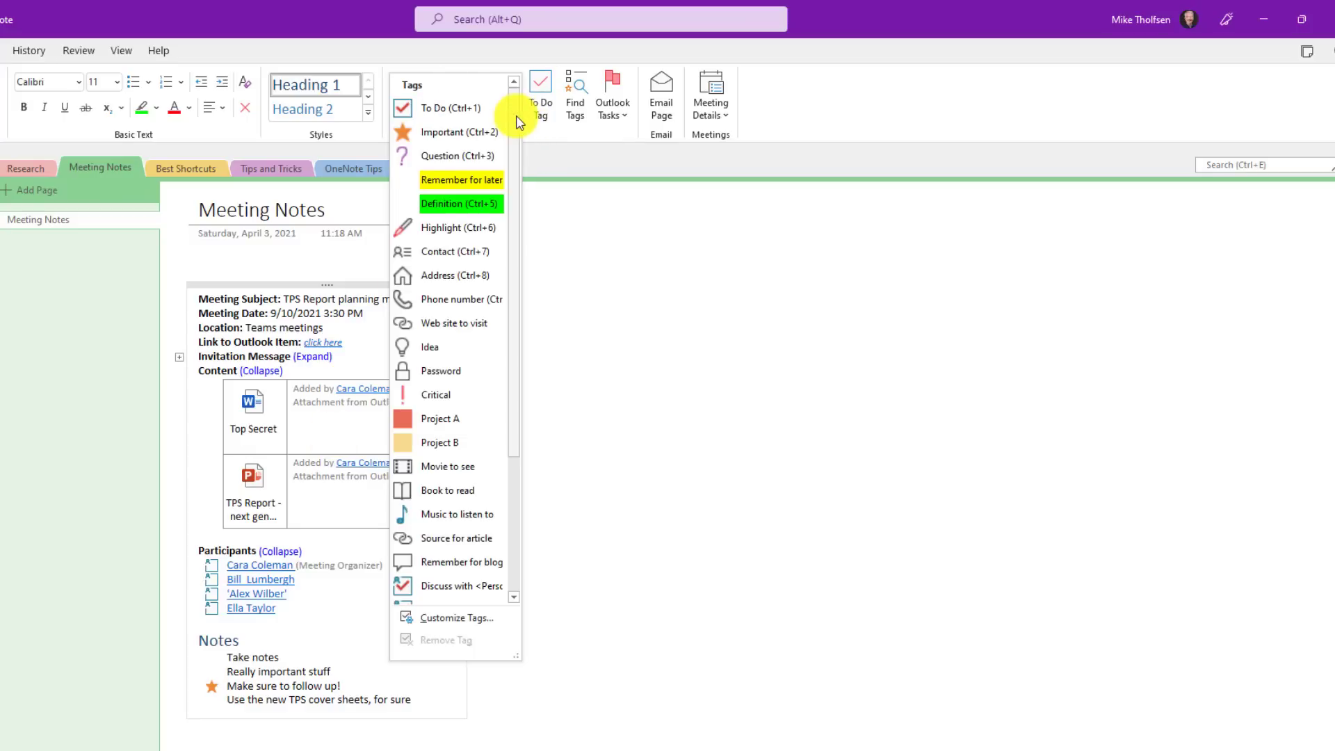
left_click(464, 156)
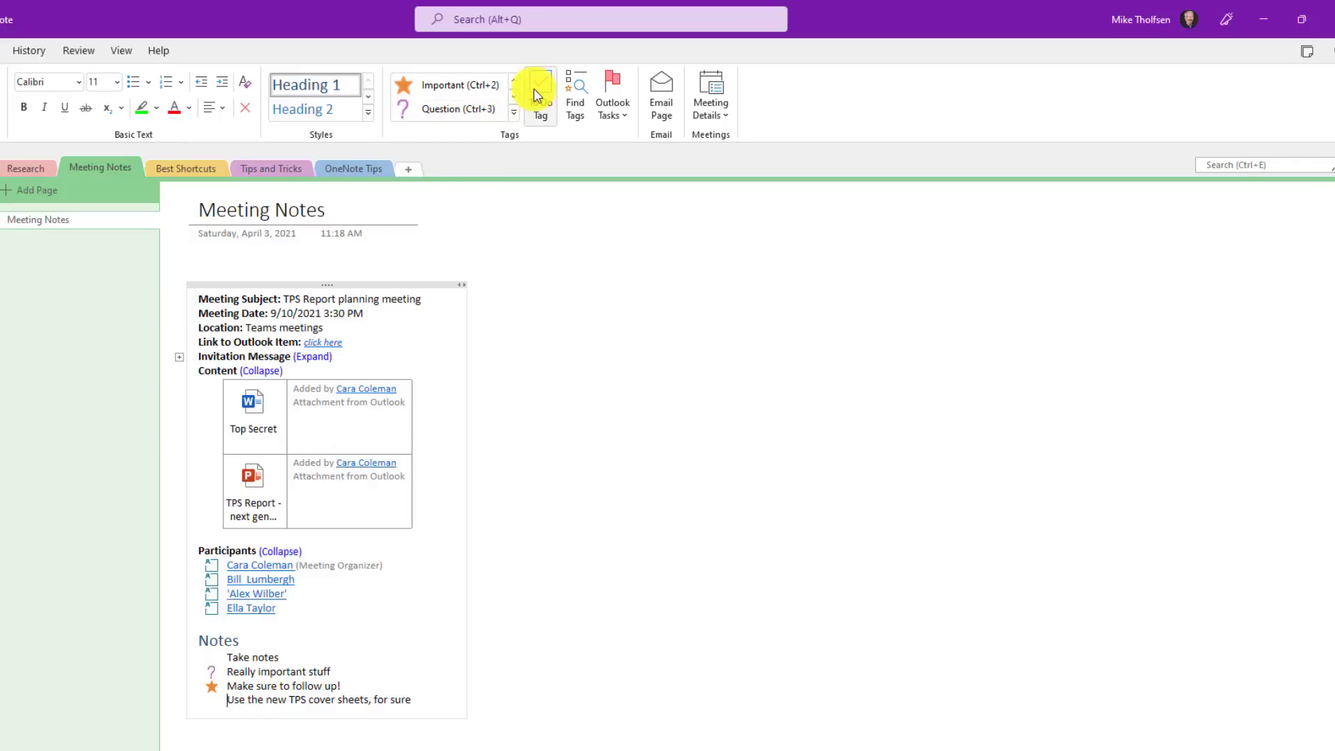
Step: Tag 'Use the new TPS cover sheets' as a To Do item and tick its checkbox
left_click(517, 121)
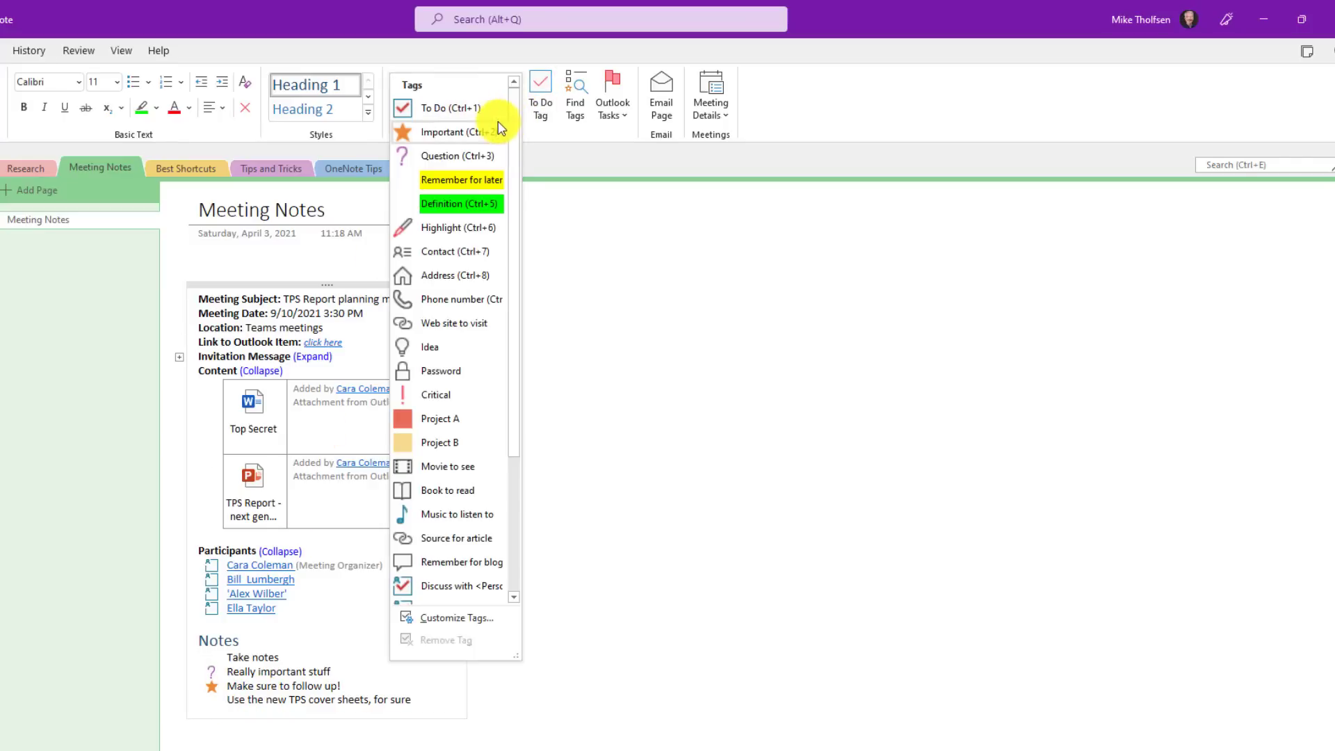
left_click(431, 105)
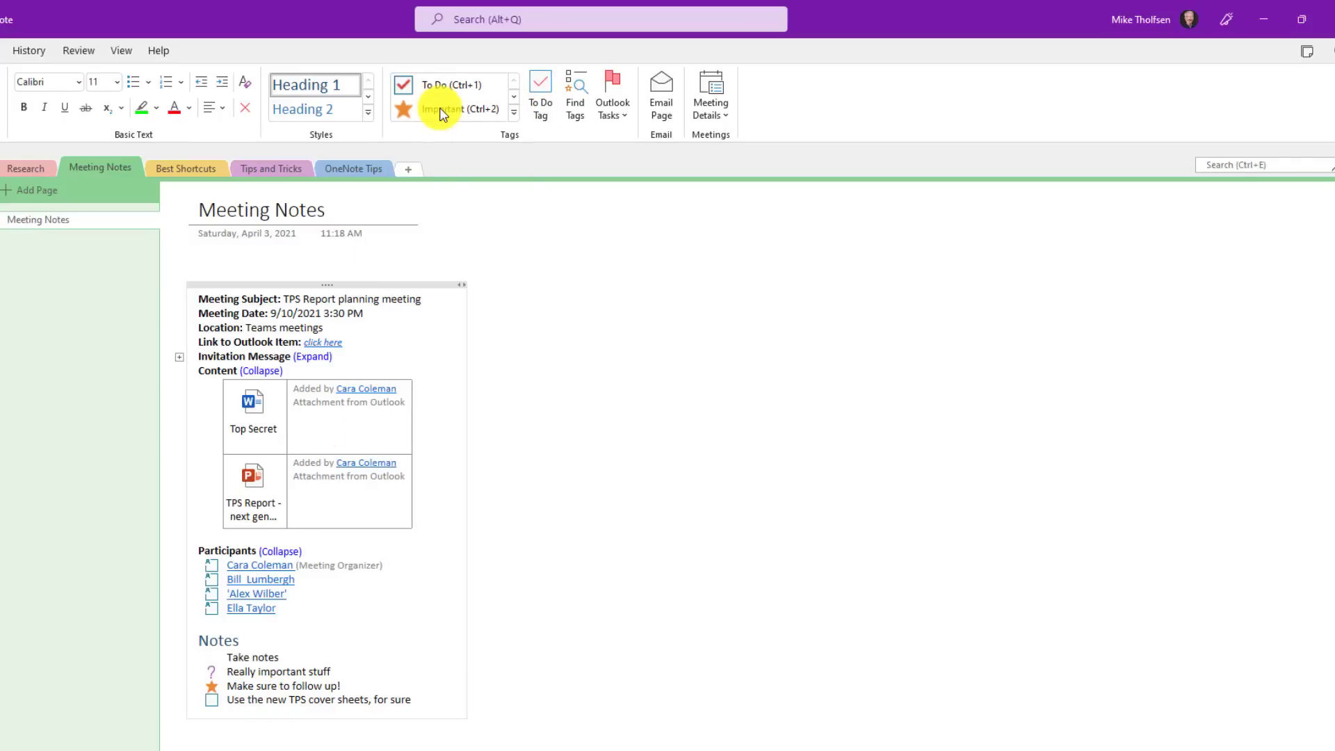
left_click(211, 701)
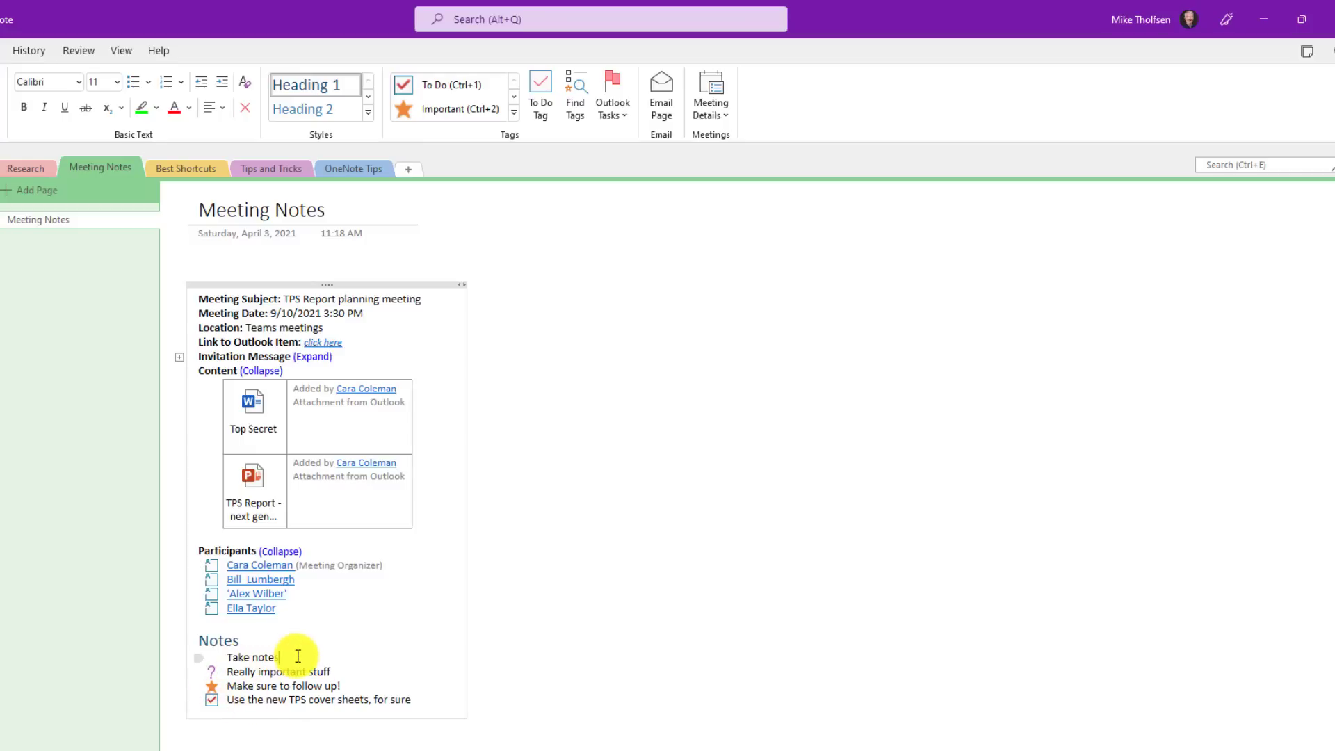
left_click(514, 112)
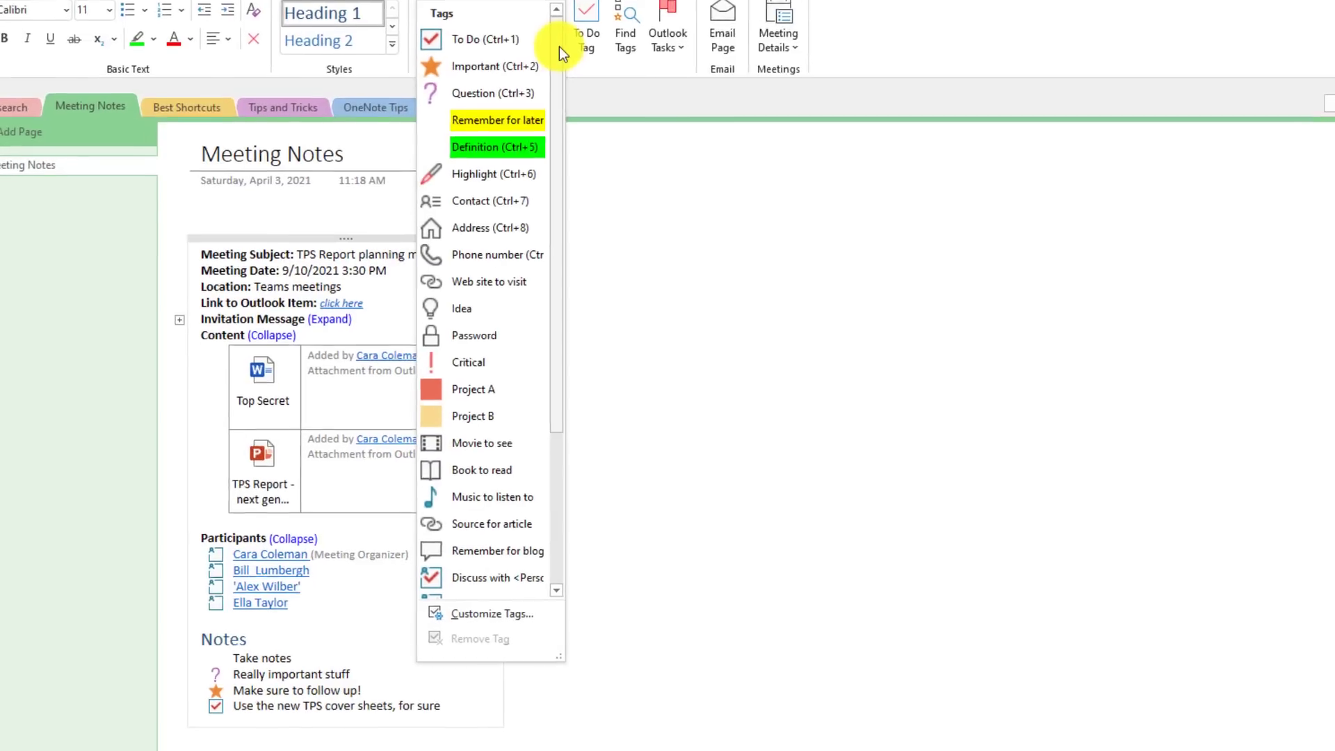
scroll(493, 361, "down", 2)
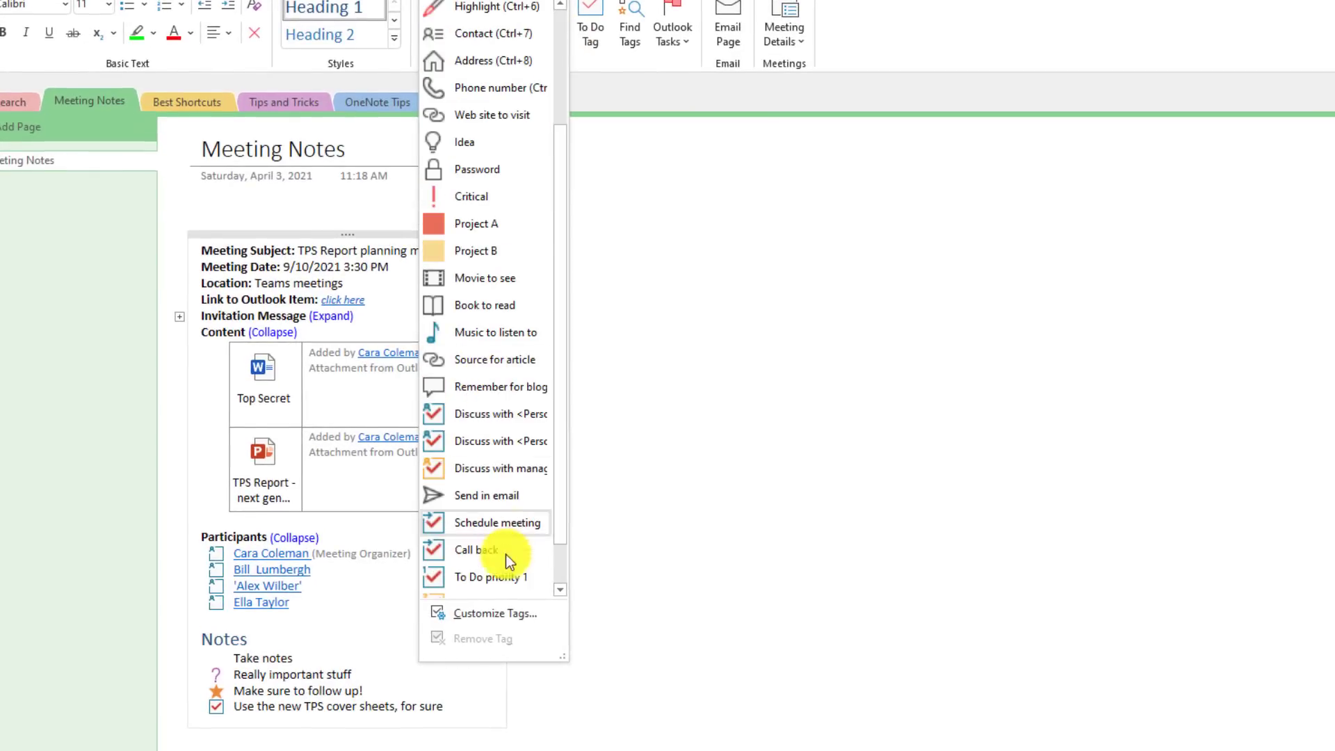
Step: Create a new personal 'special tag' with a pushpin symbol, red text and black highlight
left_click(515, 616)
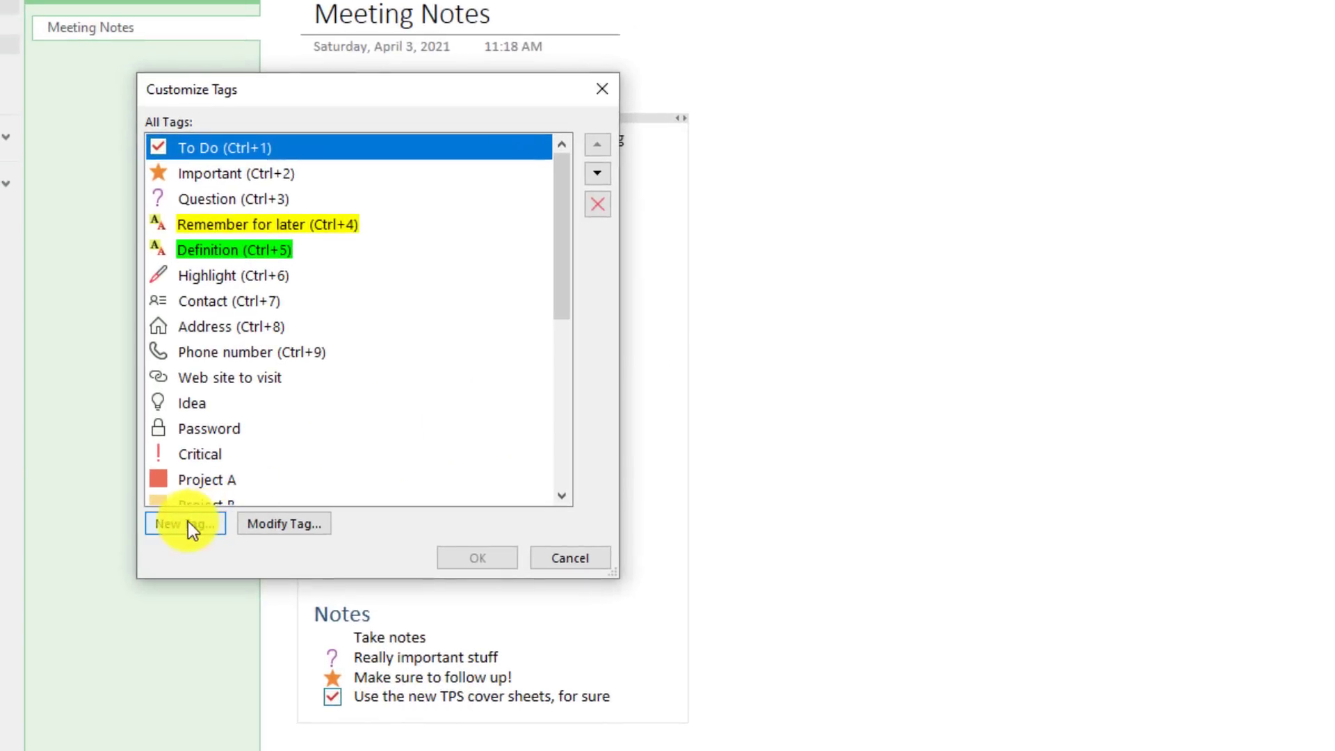
left_click(185, 525)
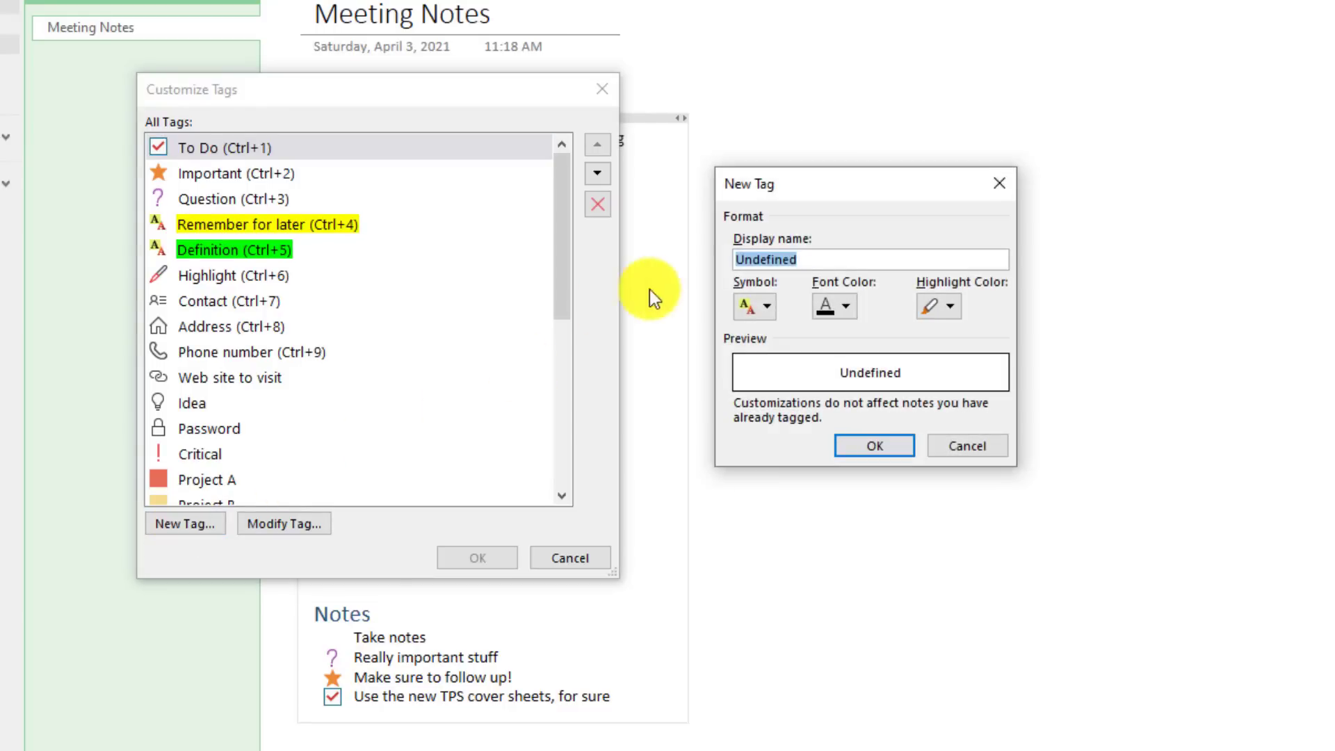
type("MIke's special tag")
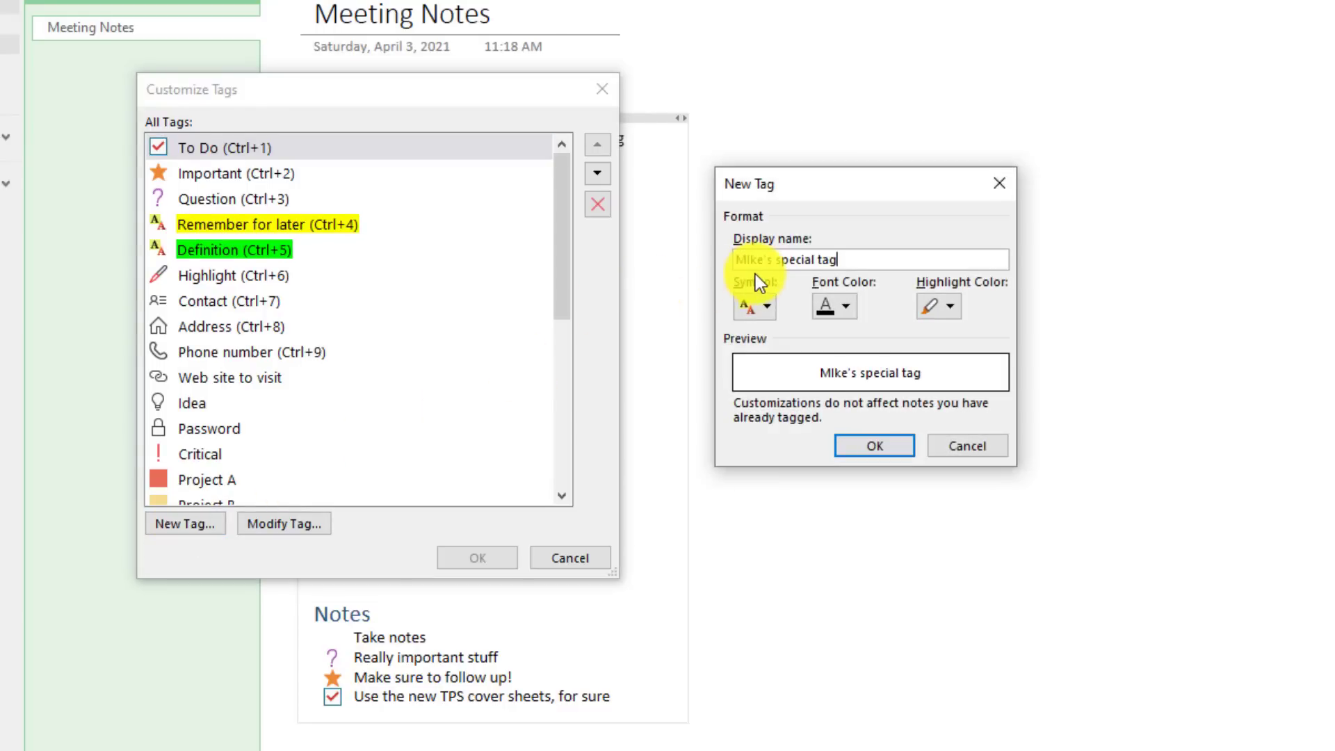
left_click(769, 309)
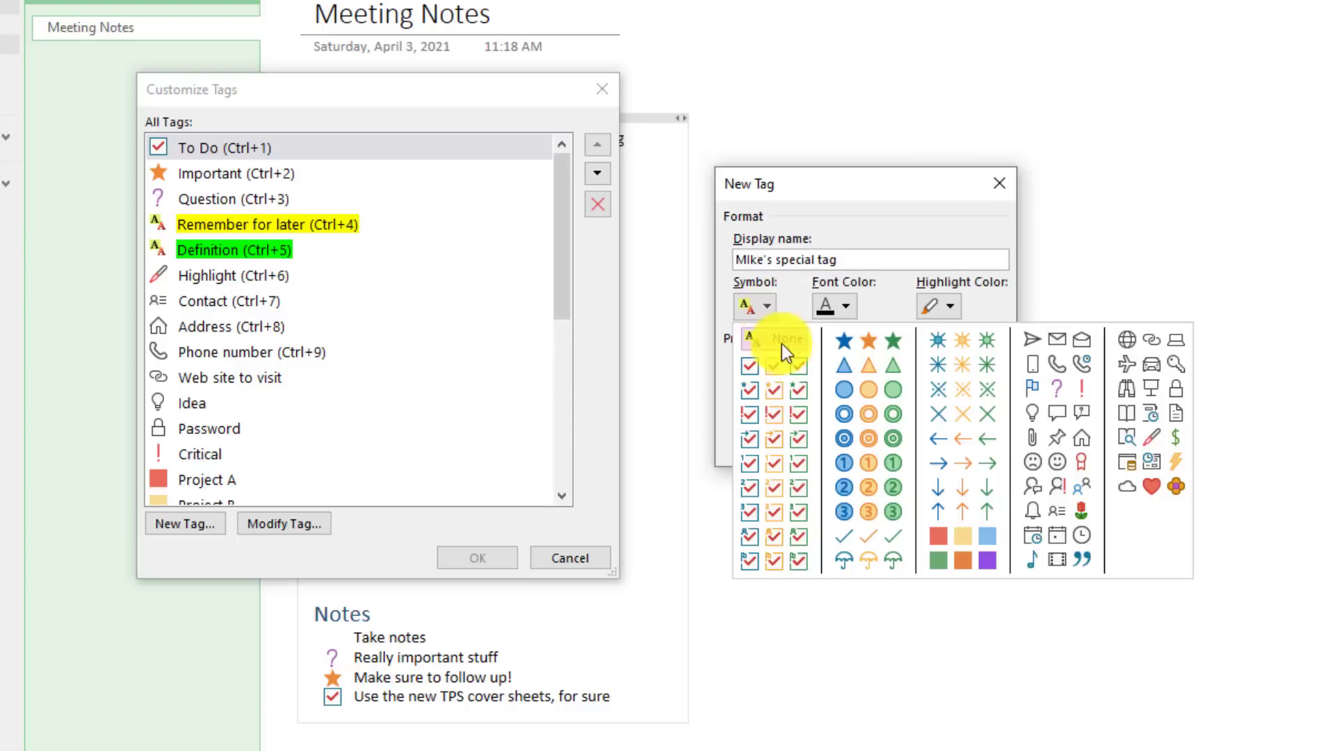
left_click(1057, 438)
left_click(854, 304)
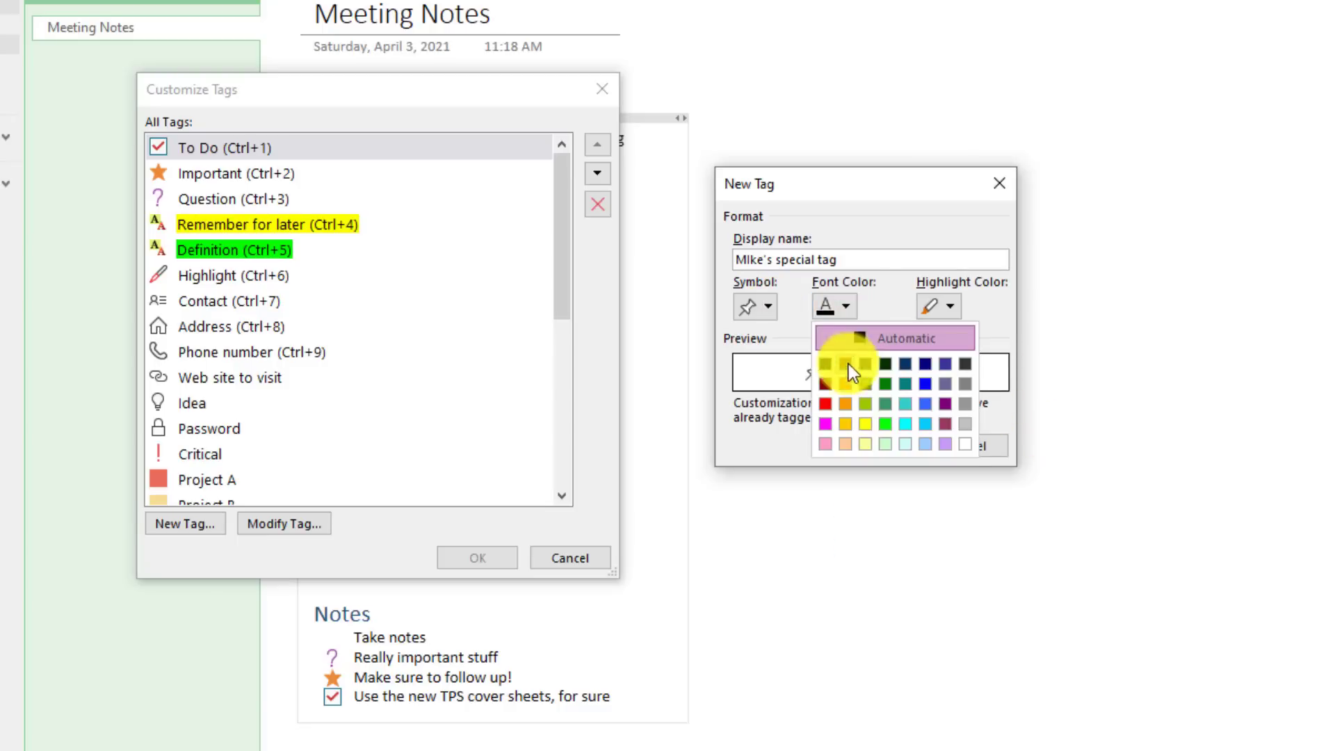
left_click(825, 404)
left_click(950, 306)
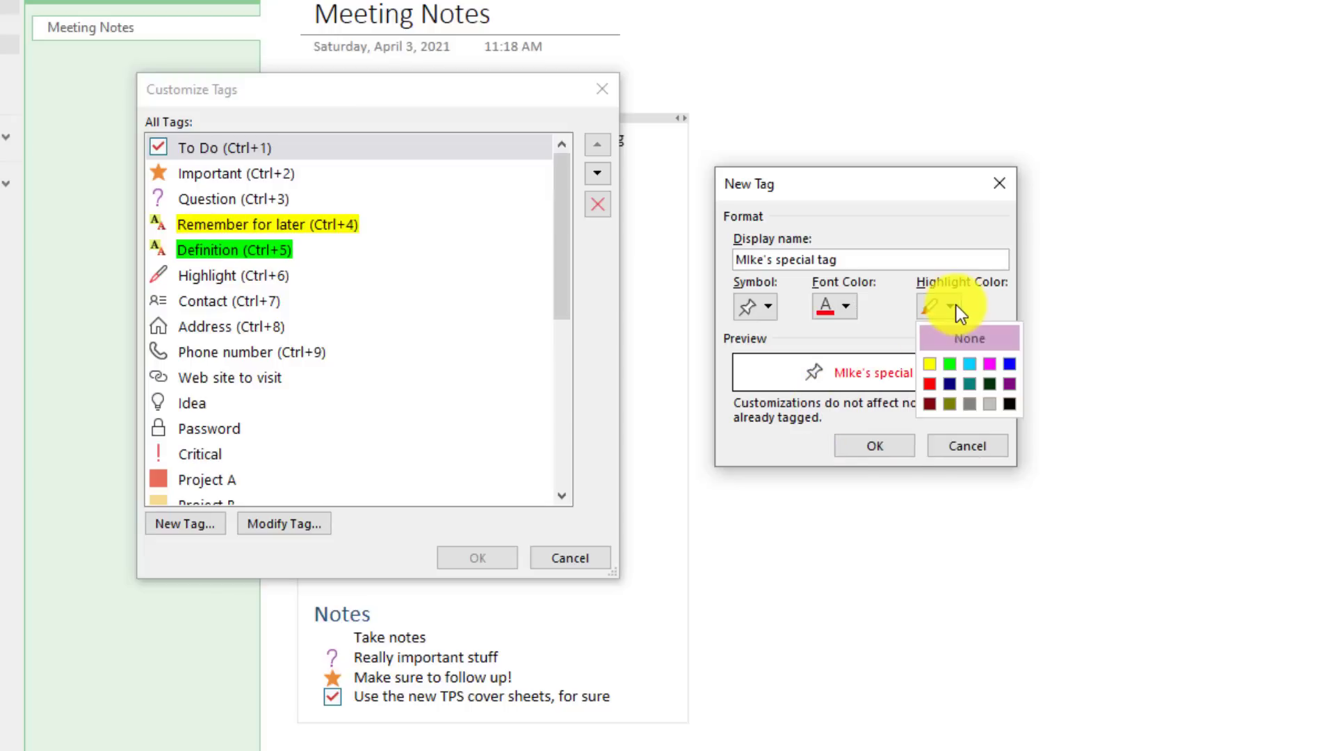
left_click(1008, 404)
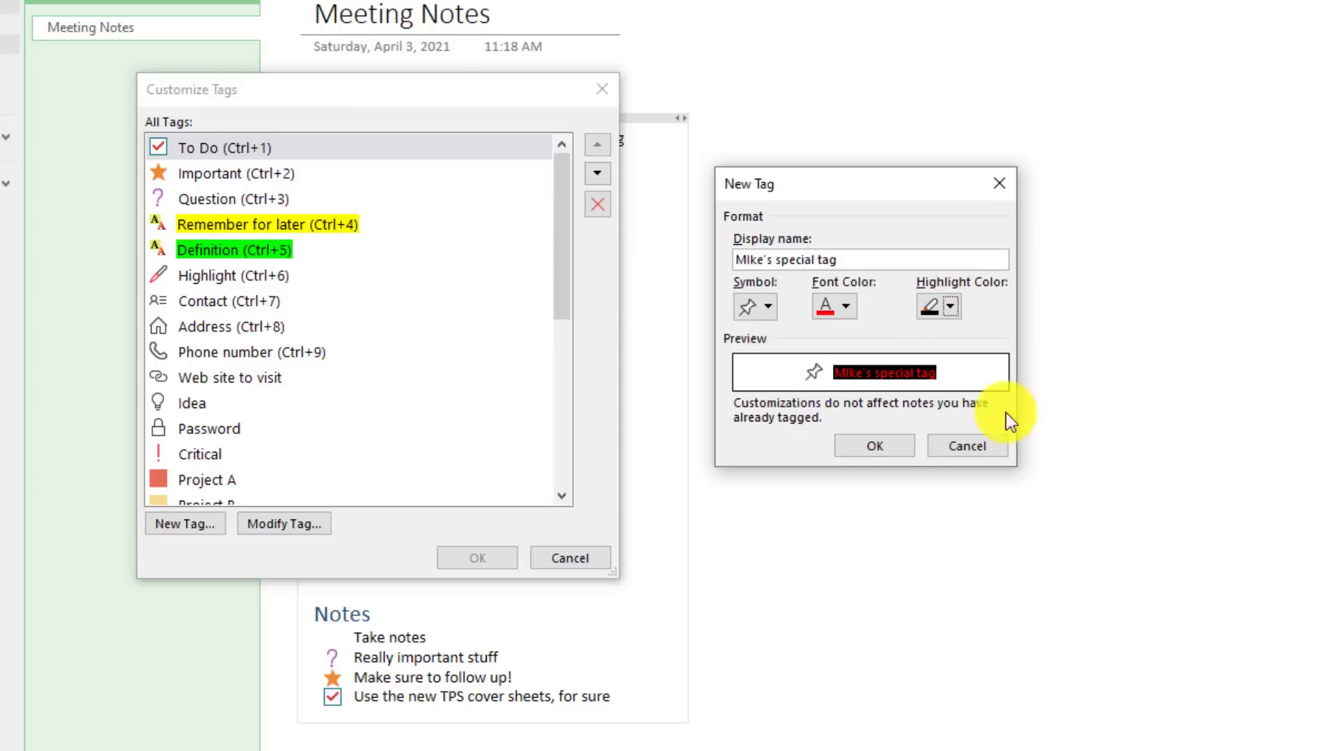
Step: Save the new custom tag and apply it to the 'Take notes' line
left_click(876, 448)
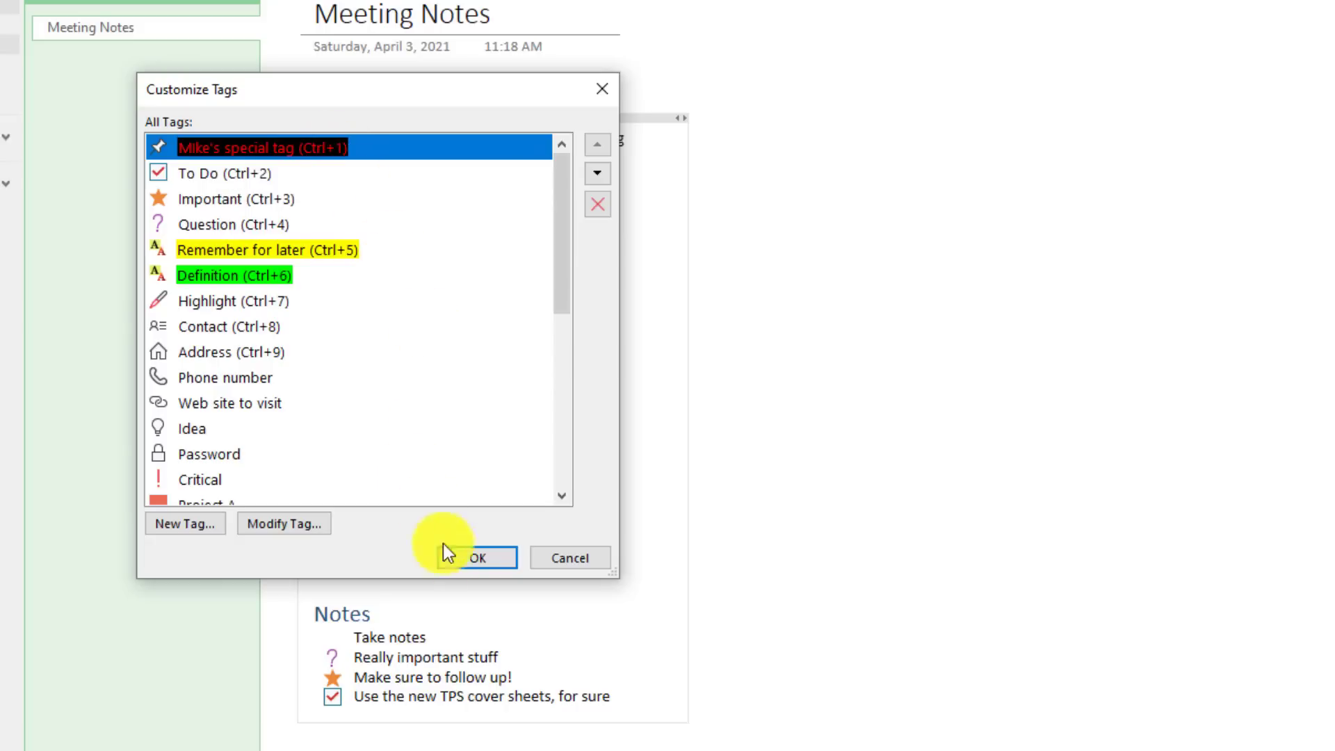
left_click(479, 558)
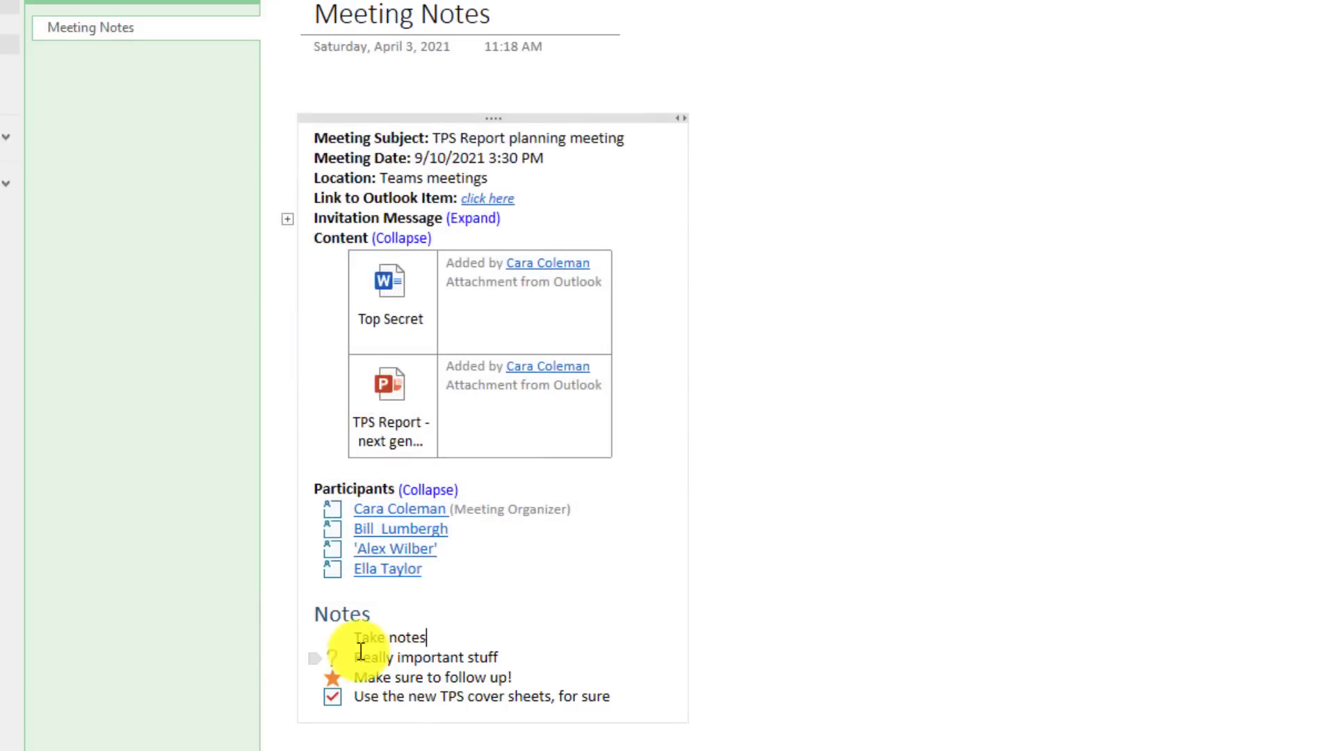
left_click_drag(357, 635, 435, 638)
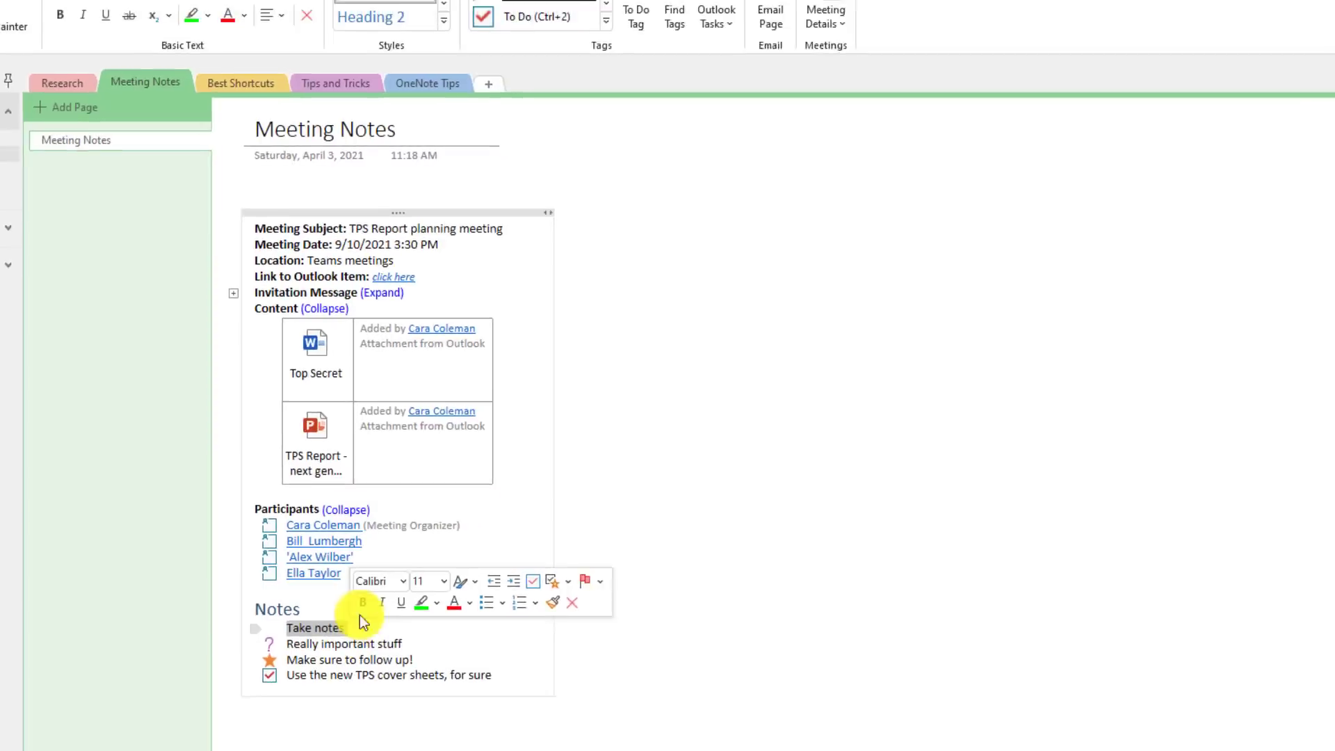
left_click(477, 82)
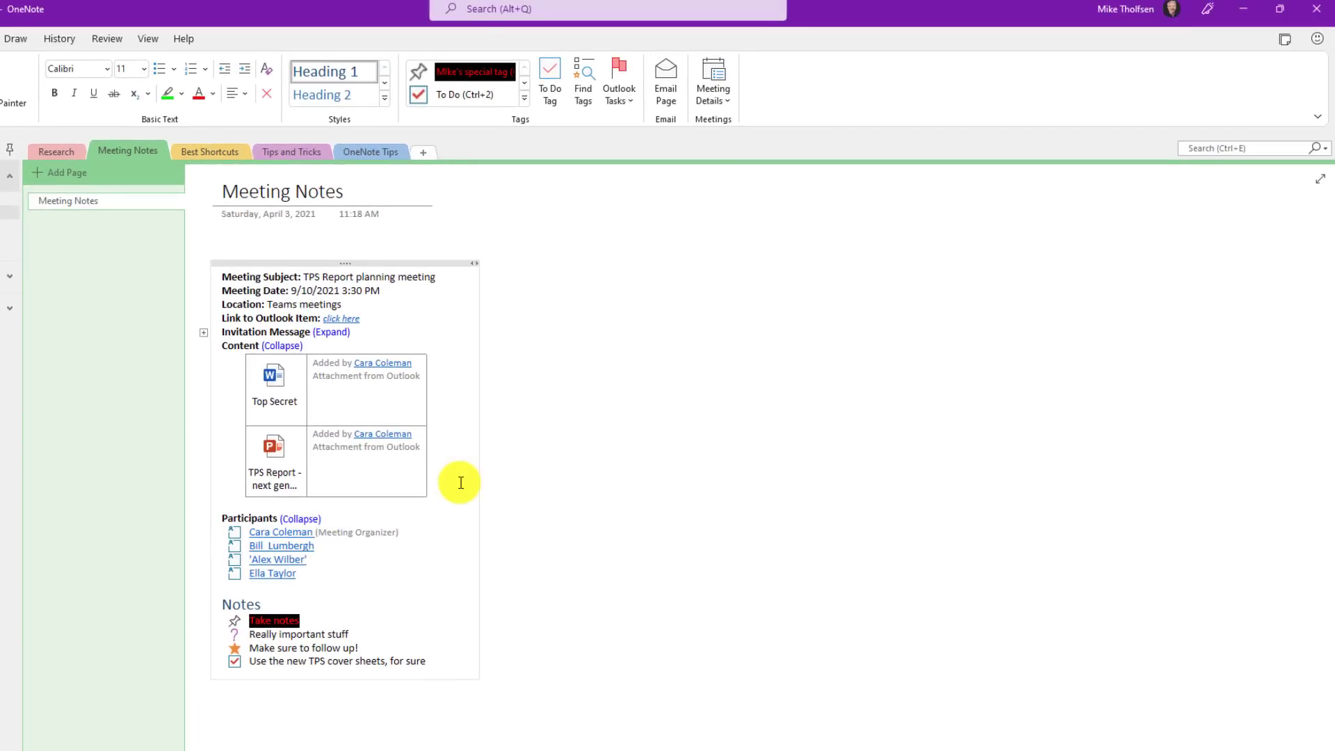
Step: Open the Tags Summary pane and jump to List Item #3 and 'Make sure to follow up!'
left_click(586, 89)
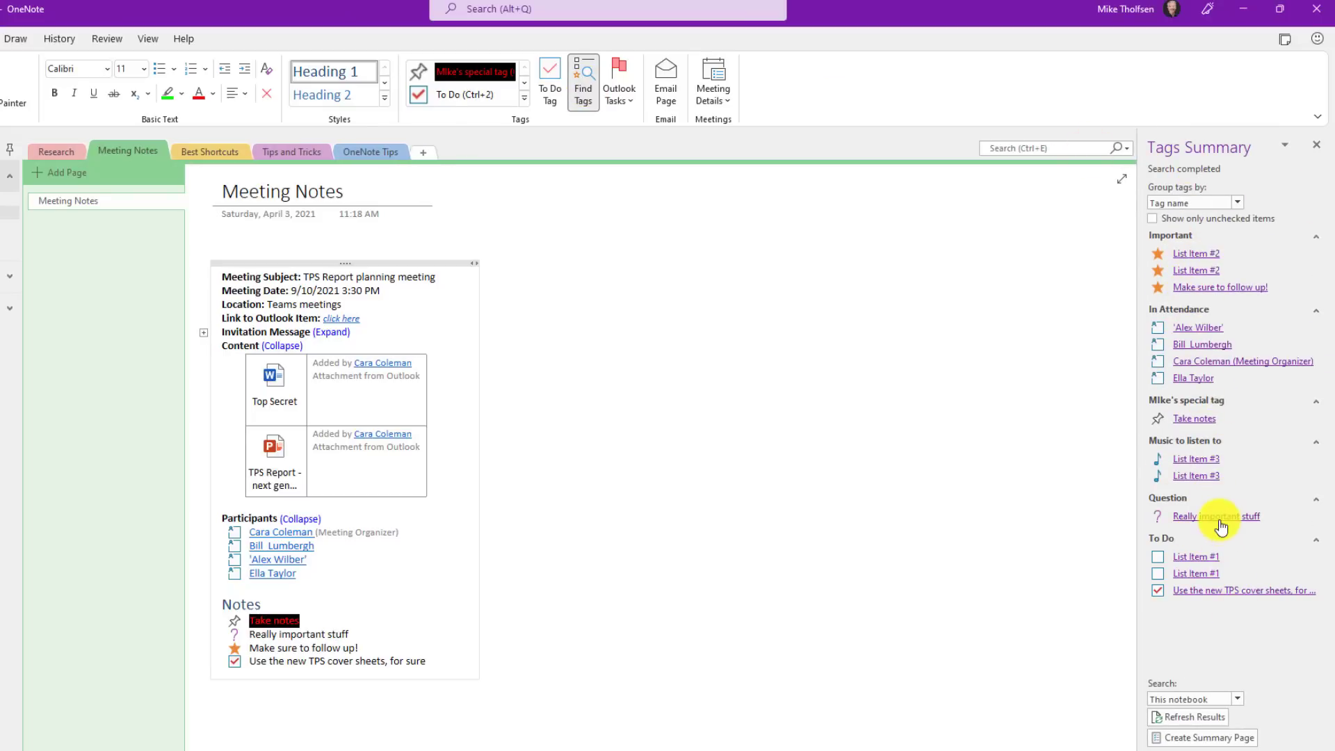
left_click(1197, 460)
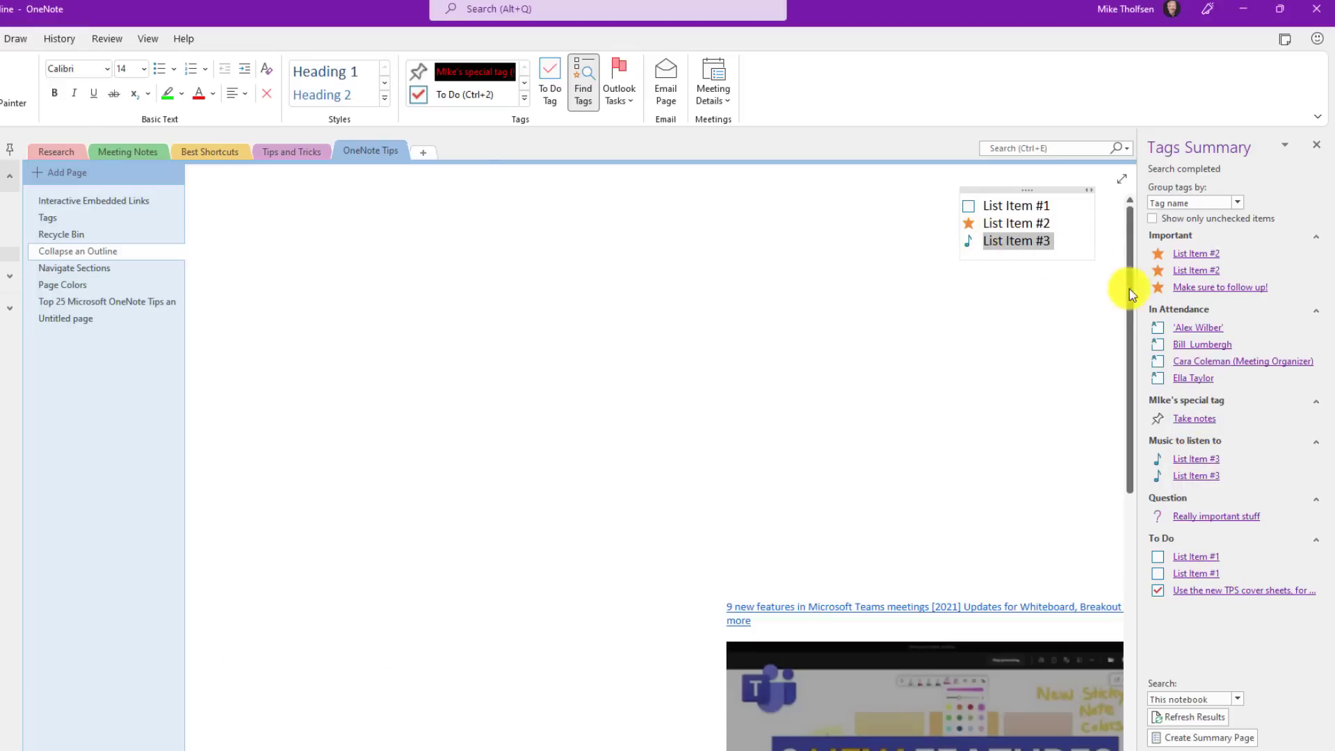
left_click(1208, 289)
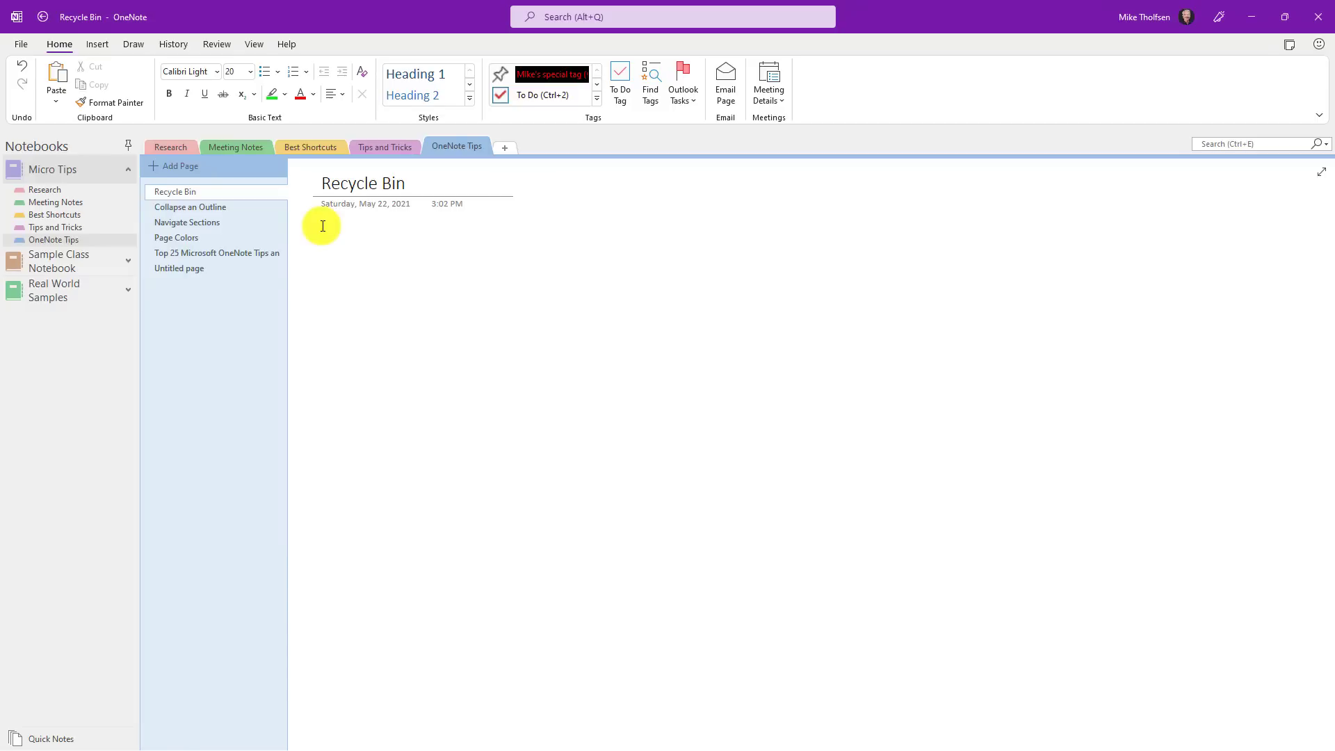
Step: From the Notebook Recycle Bin, move the deleted Tags page into the Research section
left_click(288, 77)
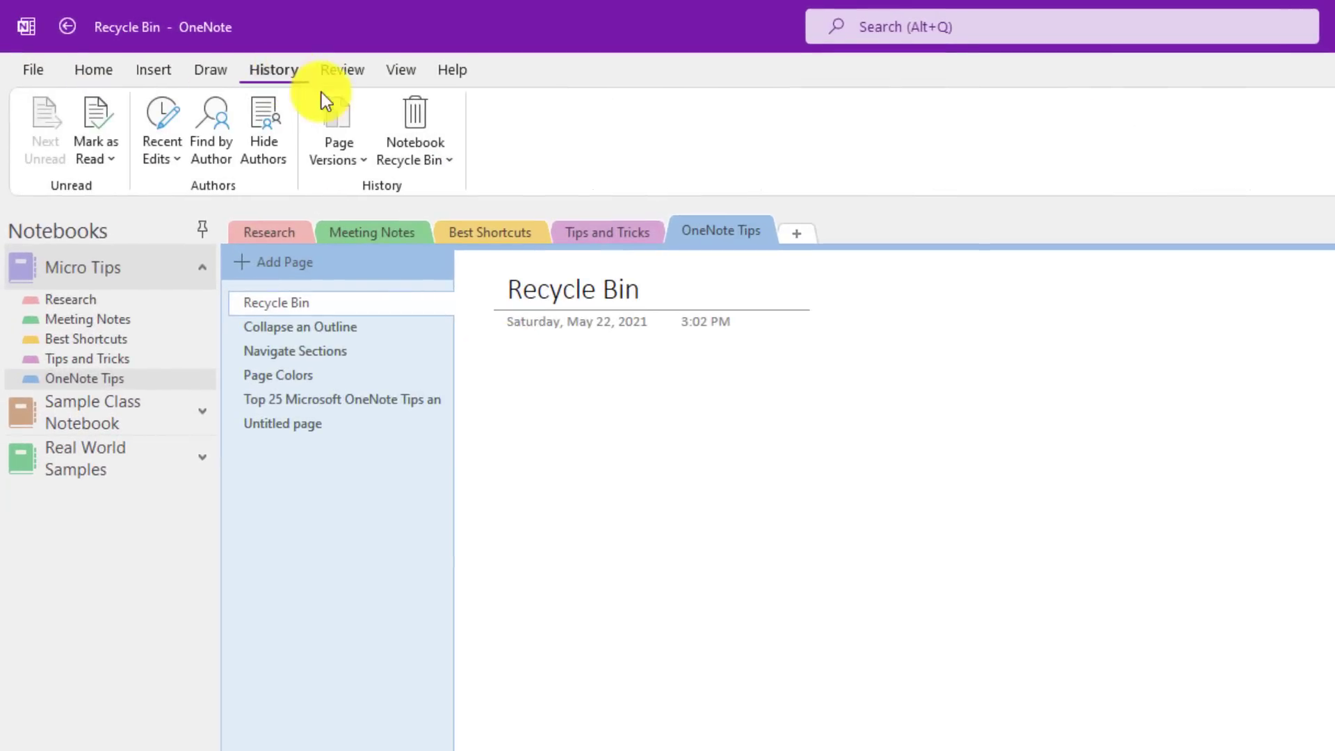
left_click(415, 111)
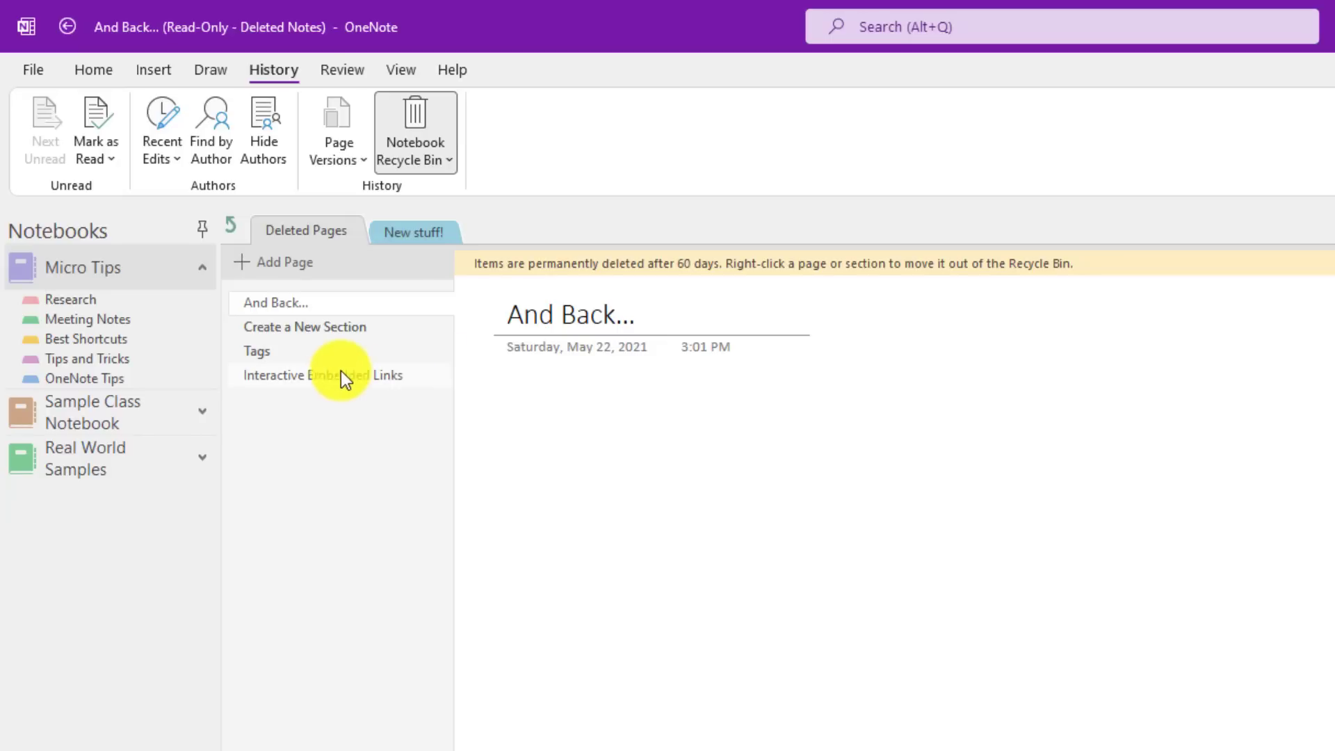
left_click(279, 349)
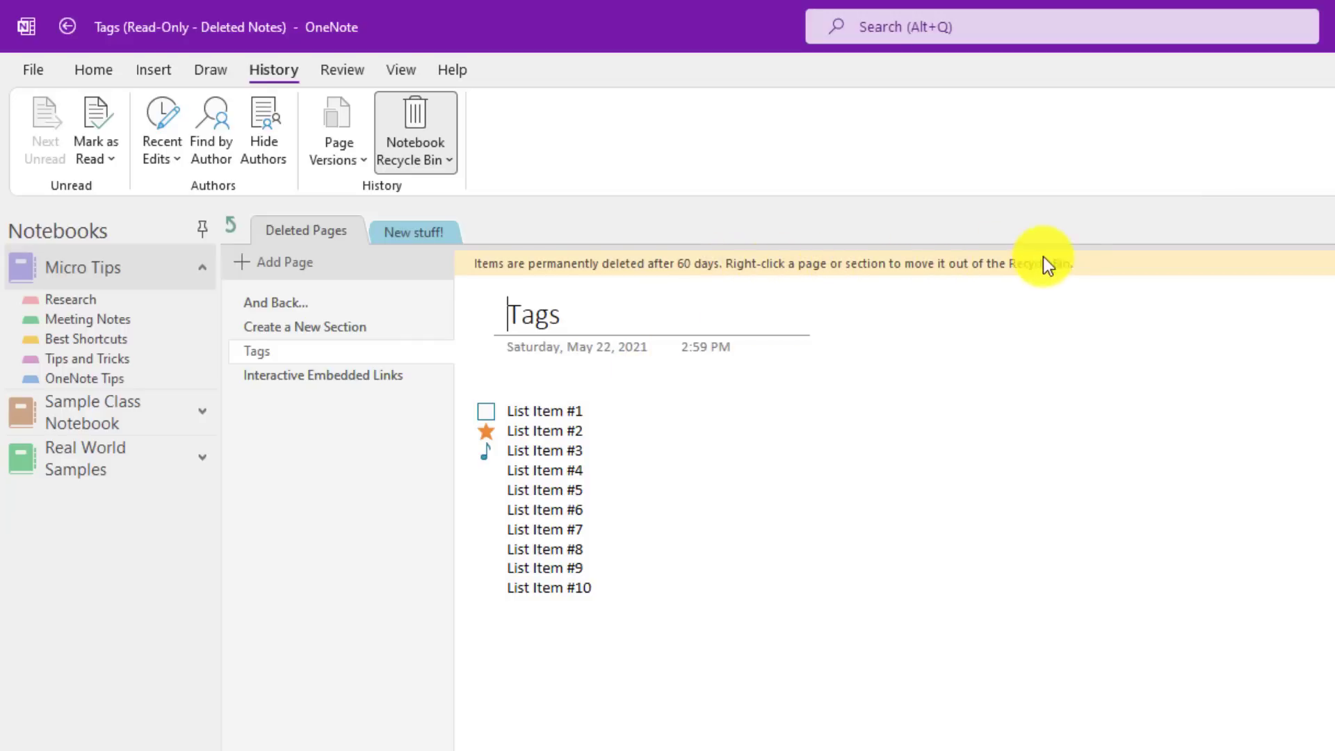
right_click(265, 350)
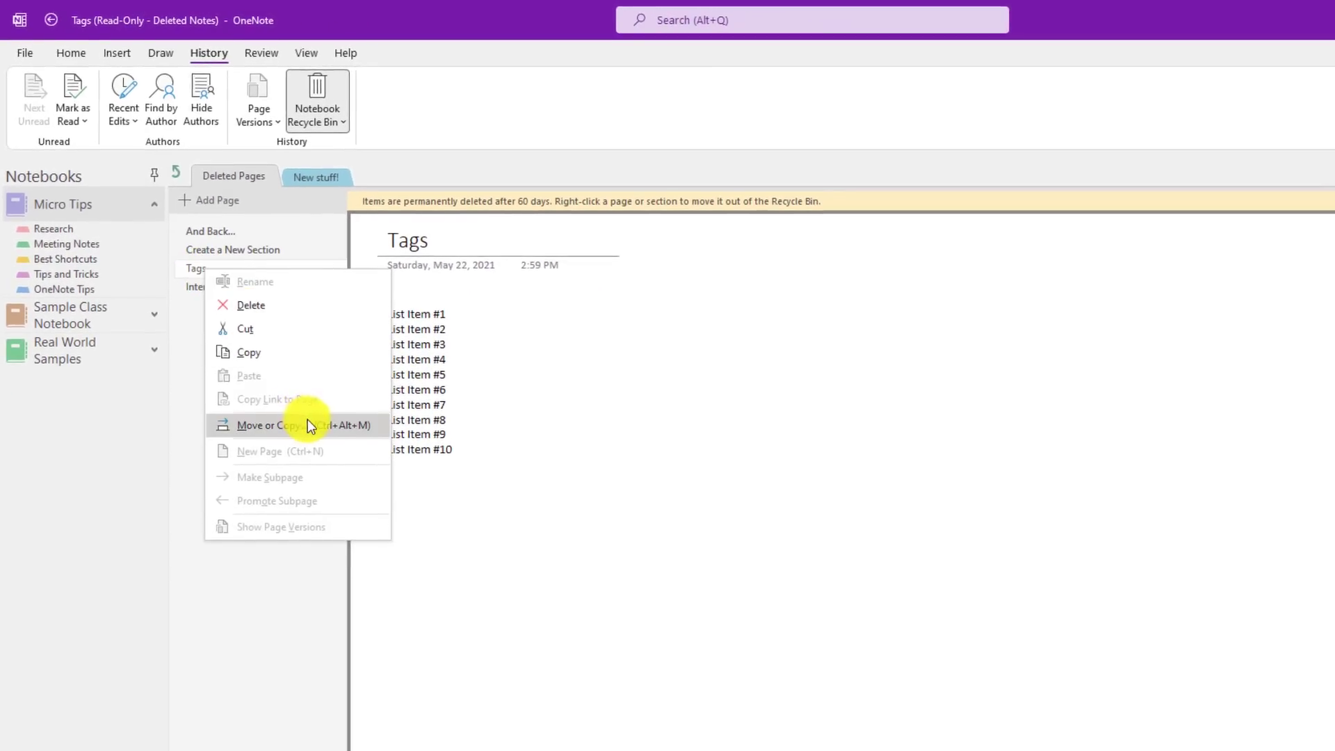
left_click(306, 424)
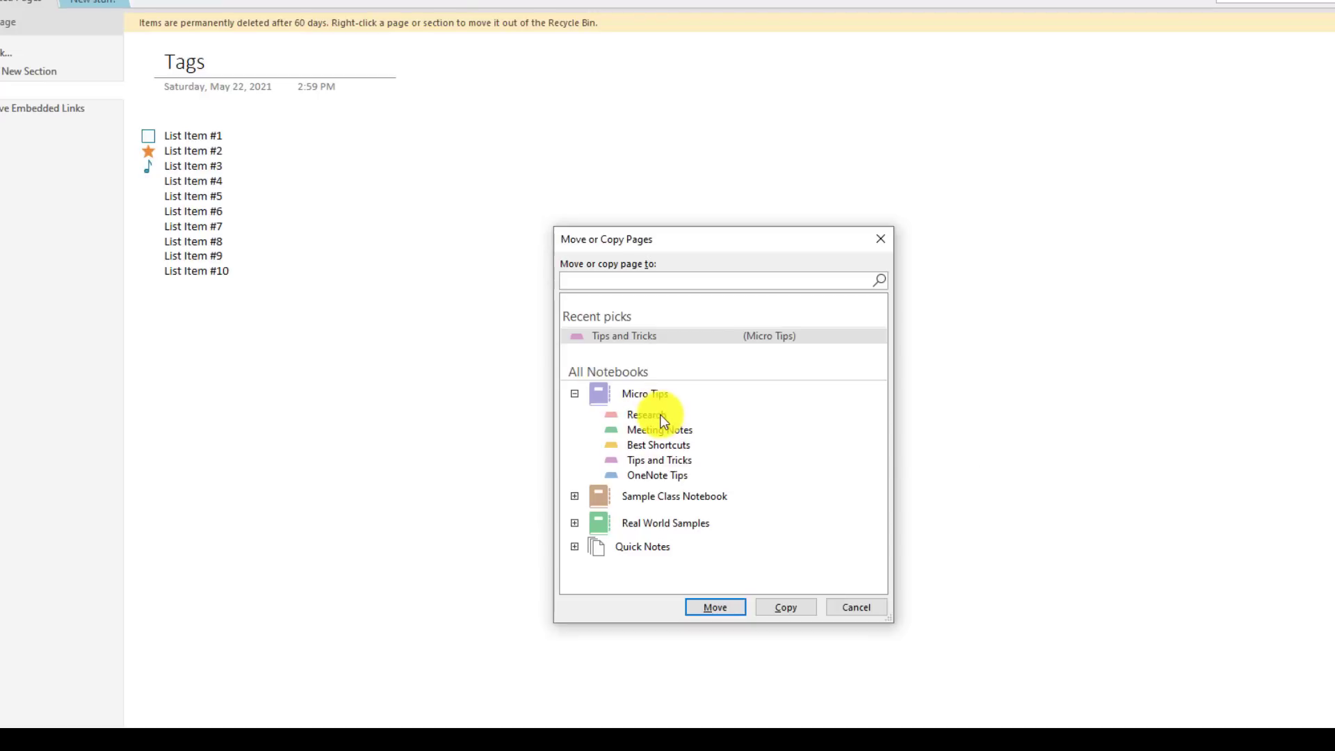
left_click(661, 415)
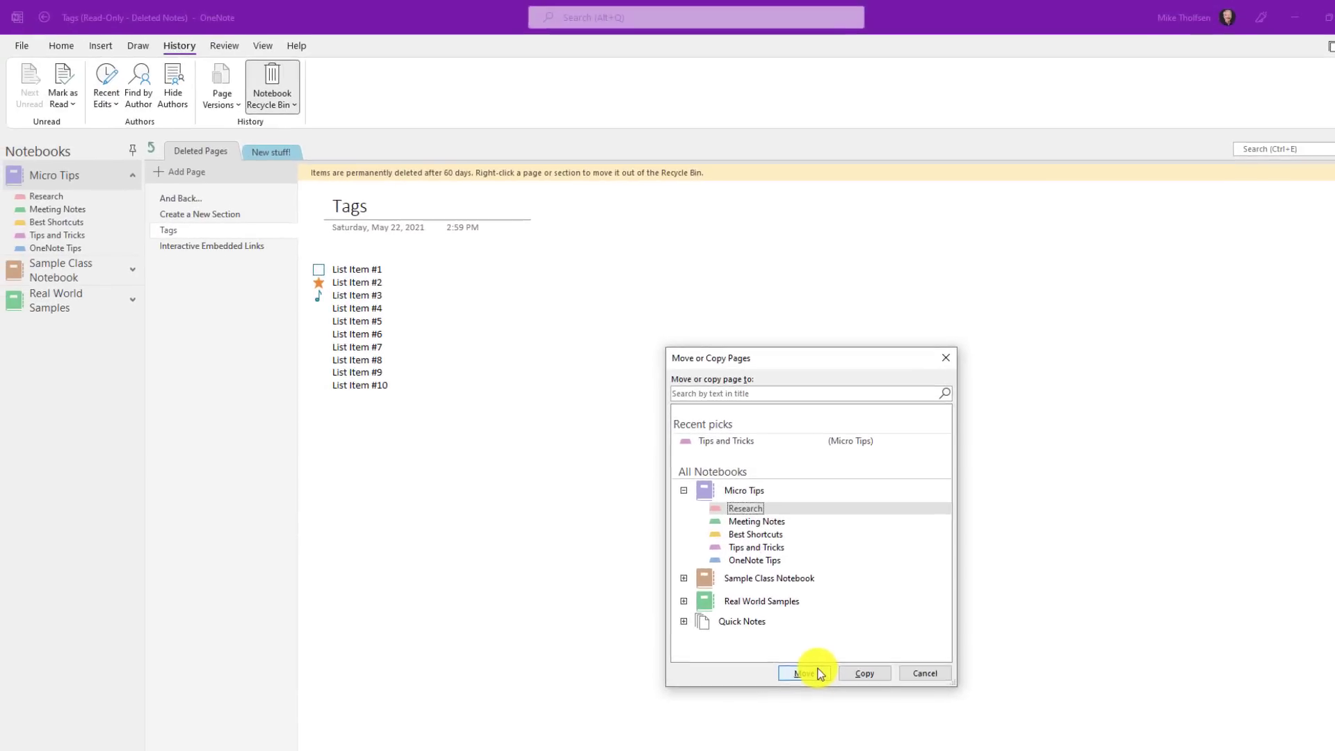
left_click(715, 607)
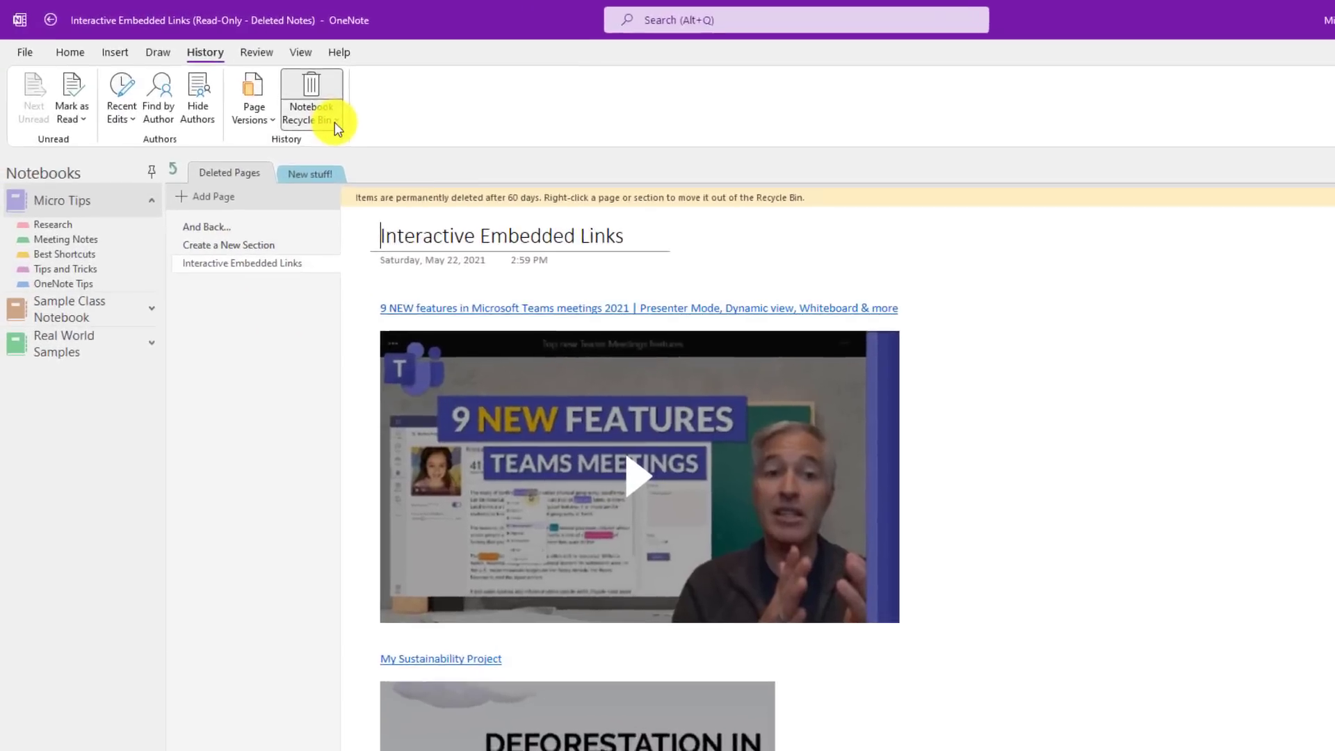
left_click(290, 105)
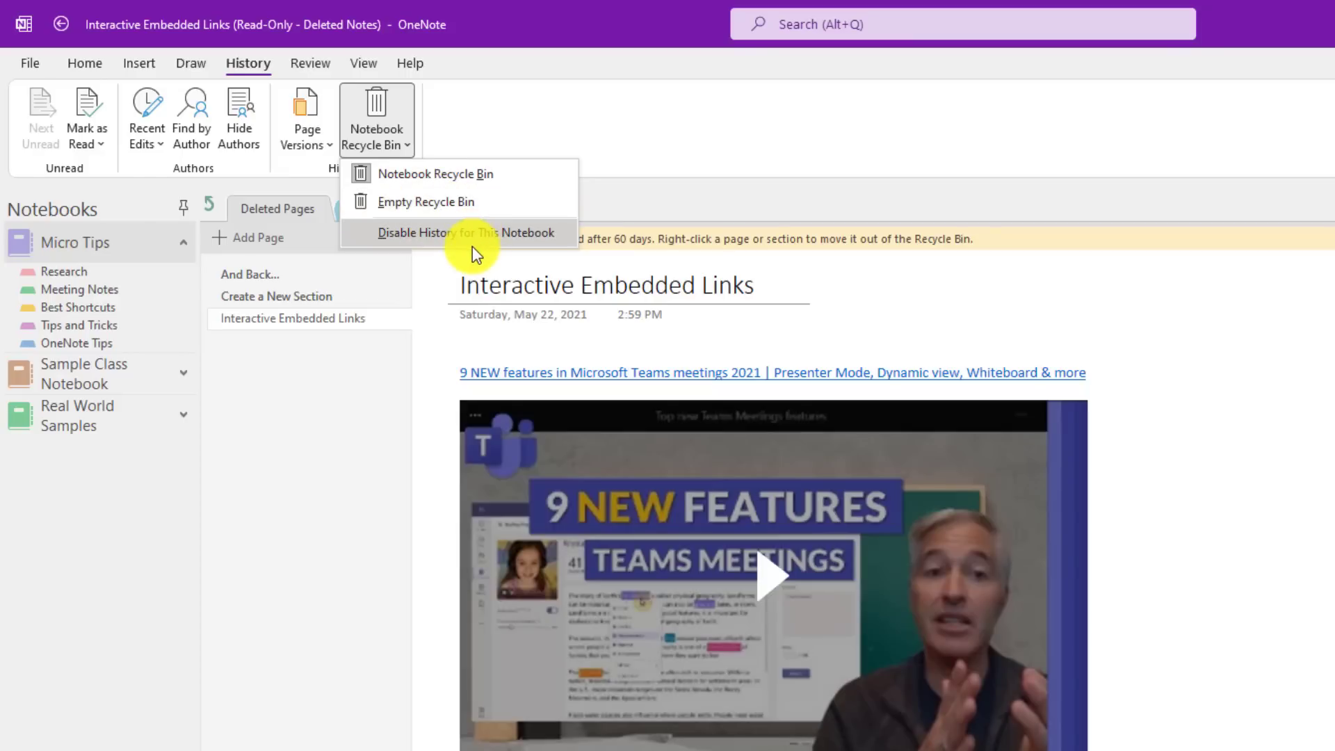
left_click(501, 103)
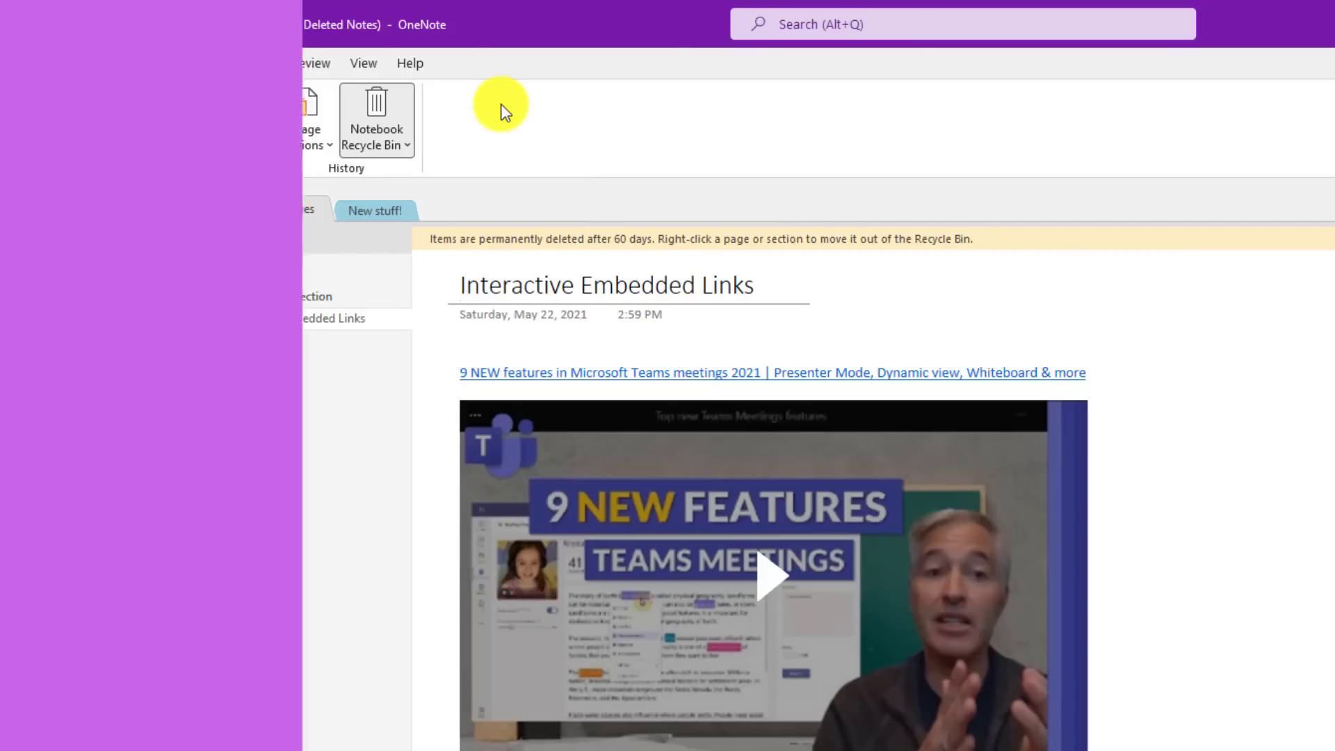
Step: Restore the 4/3/2021 version of the Meeting Notes page as the current page
left_click(308, 121)
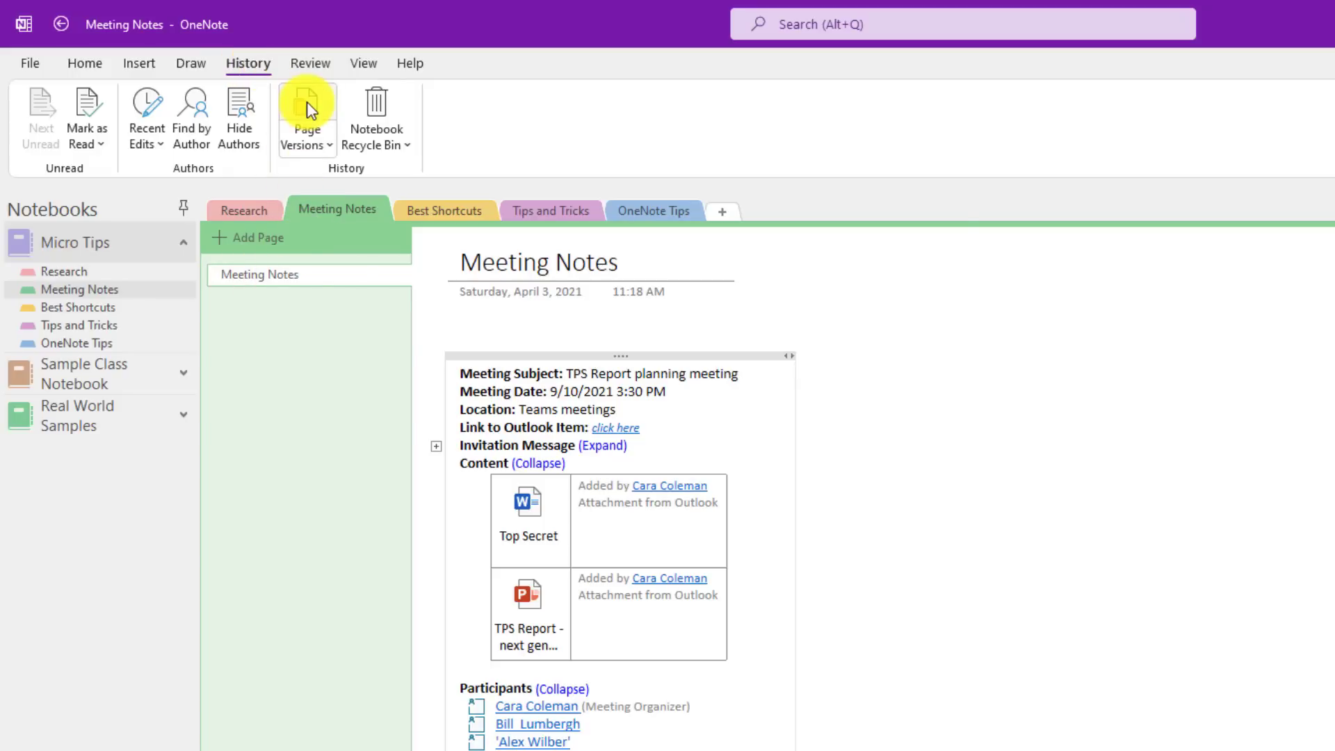
left_click(306, 101)
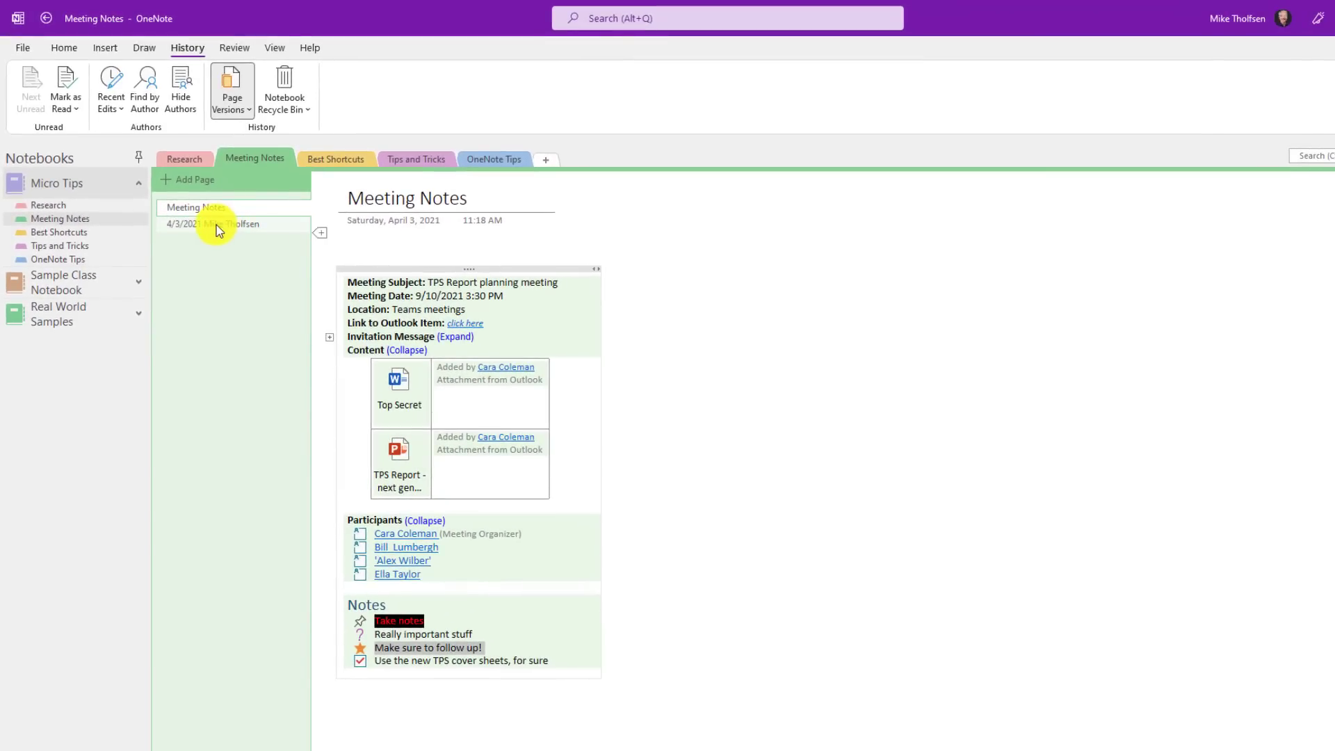
left_click(219, 225)
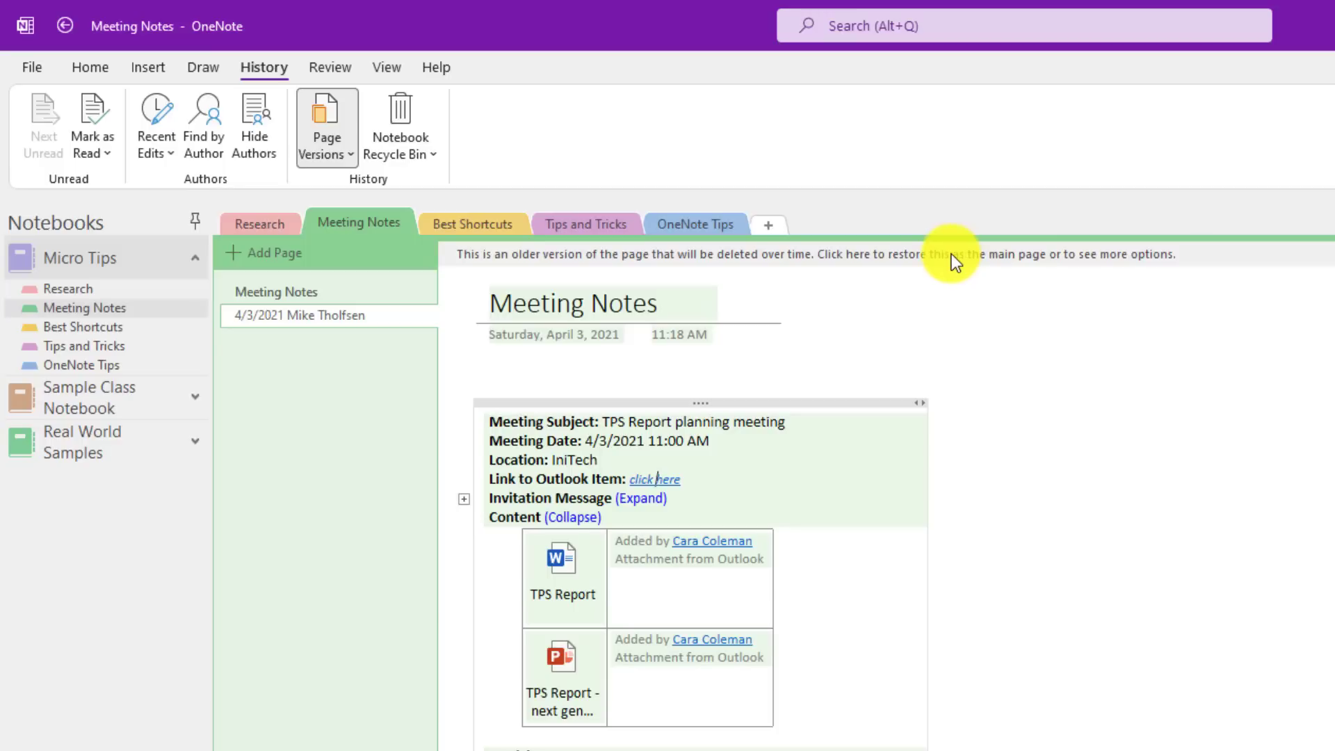
left_click(953, 254)
left_click(1004, 269)
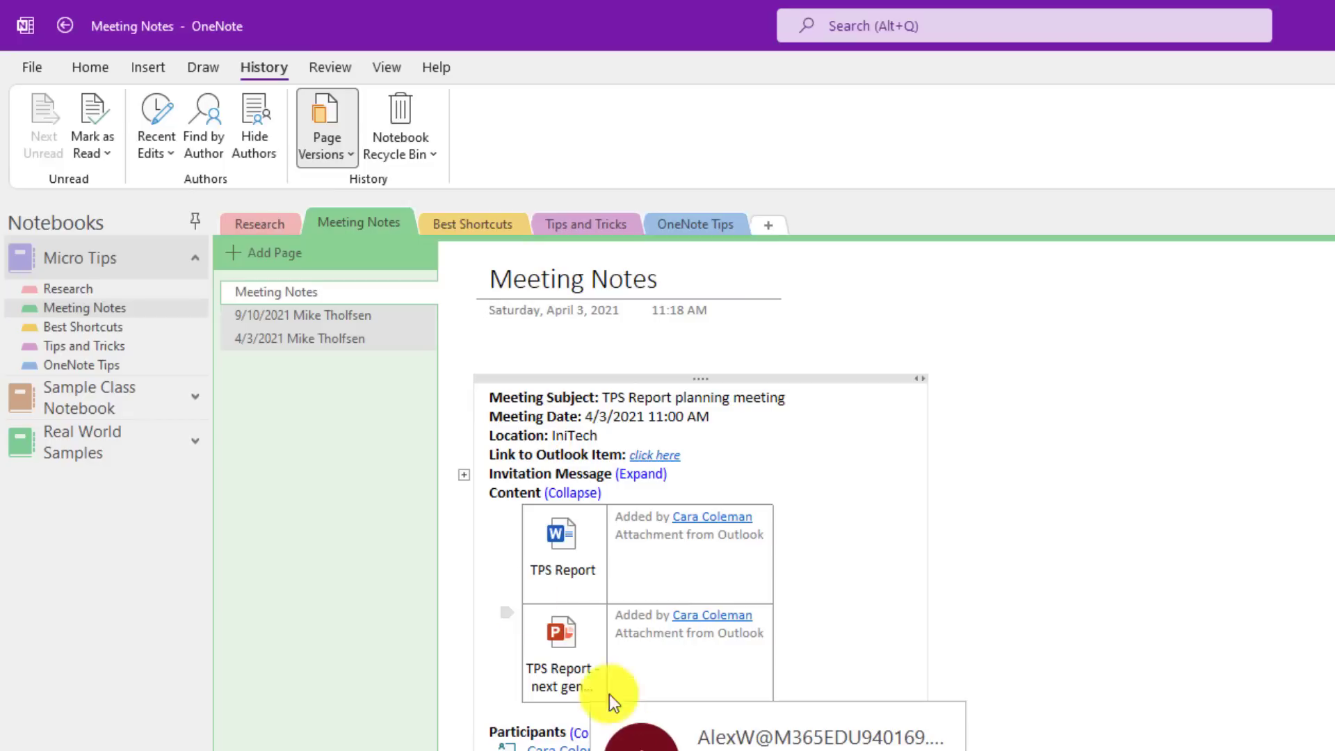
left_click(301, 324)
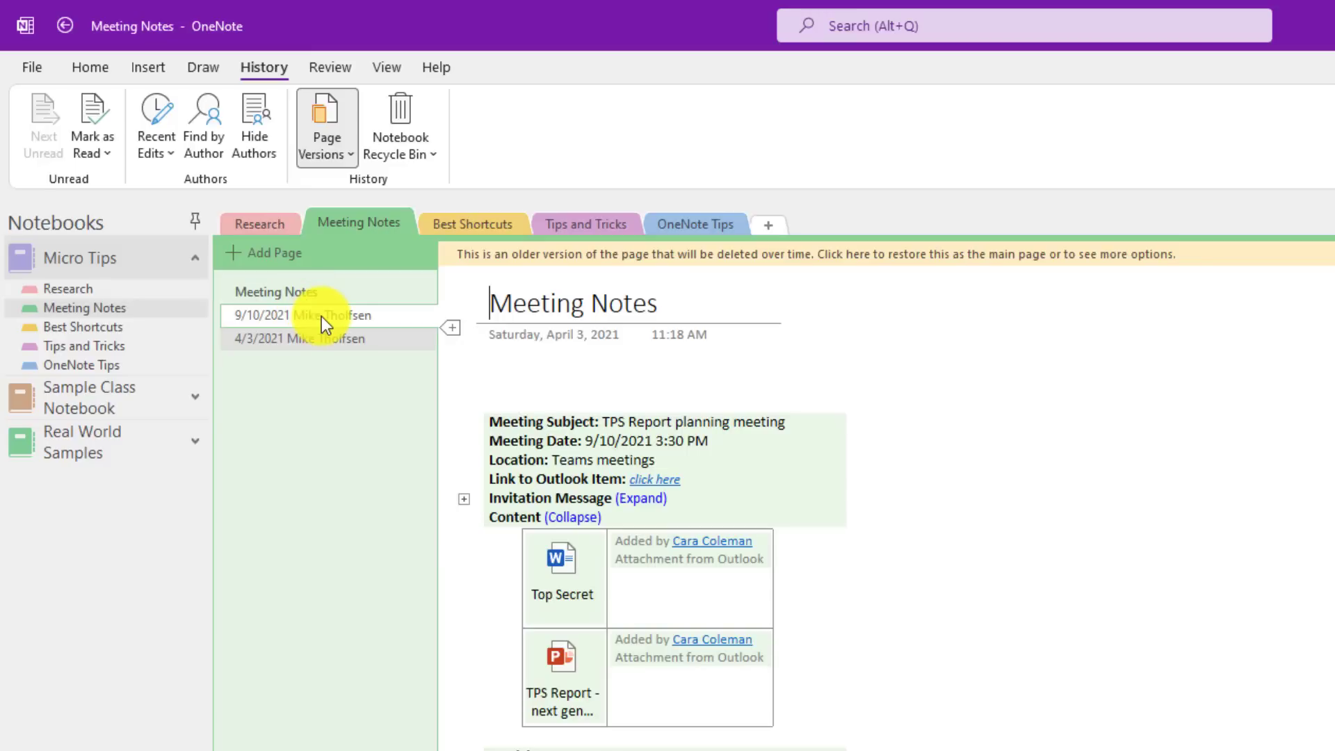
left_click(281, 297)
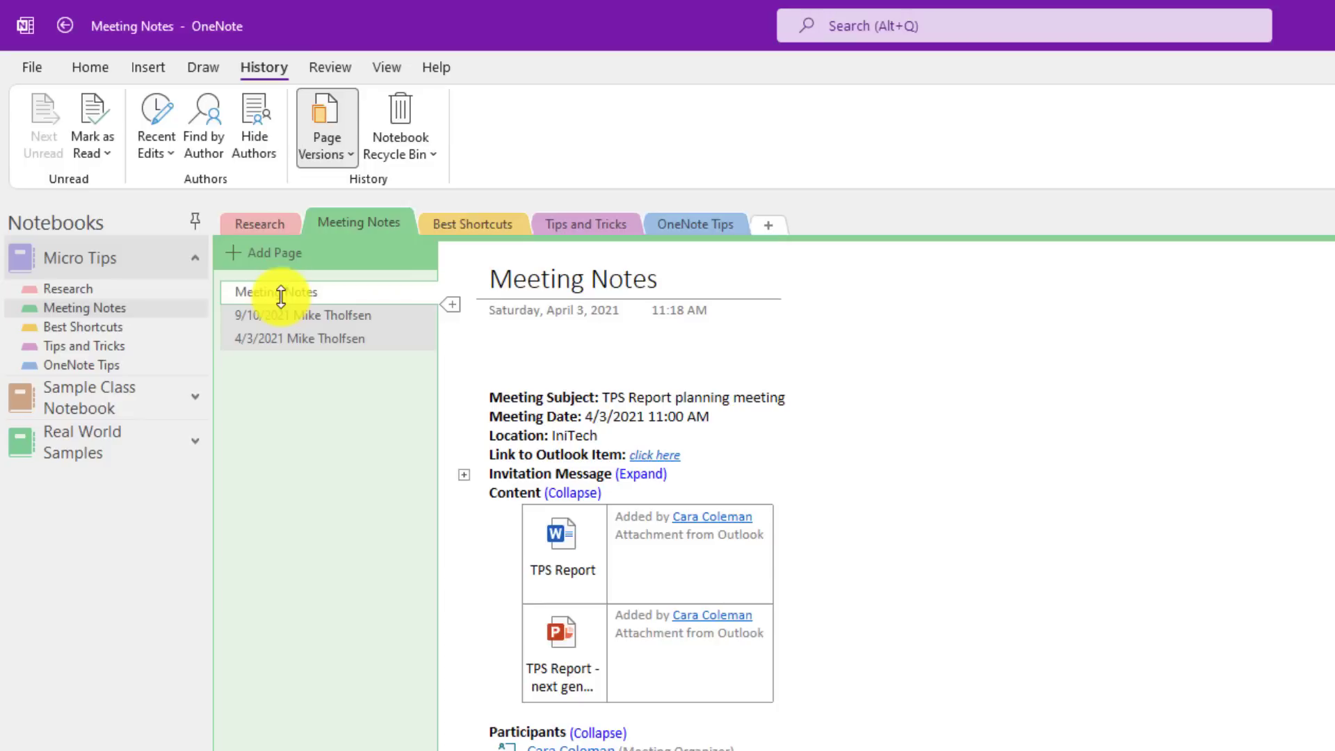
Step: Delete all page versions in the section and confirm
left_click(340, 157)
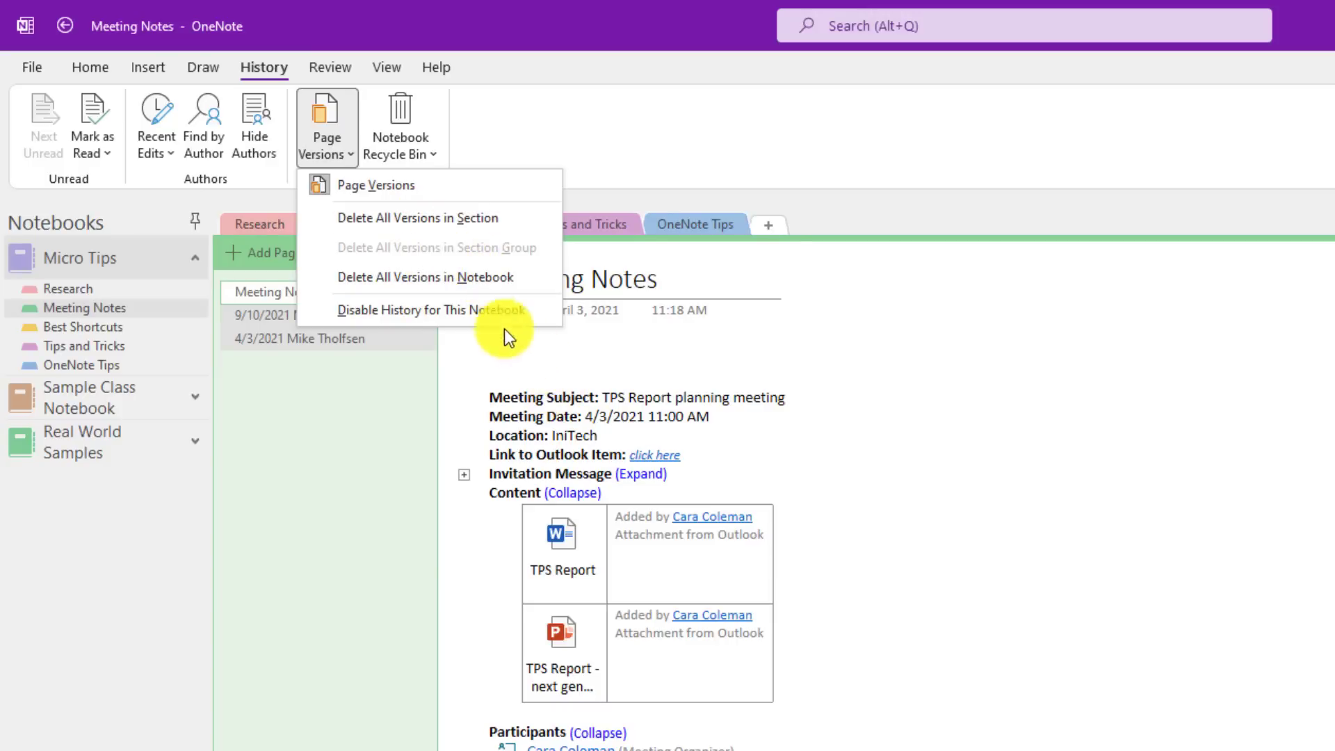
left_click(388, 220)
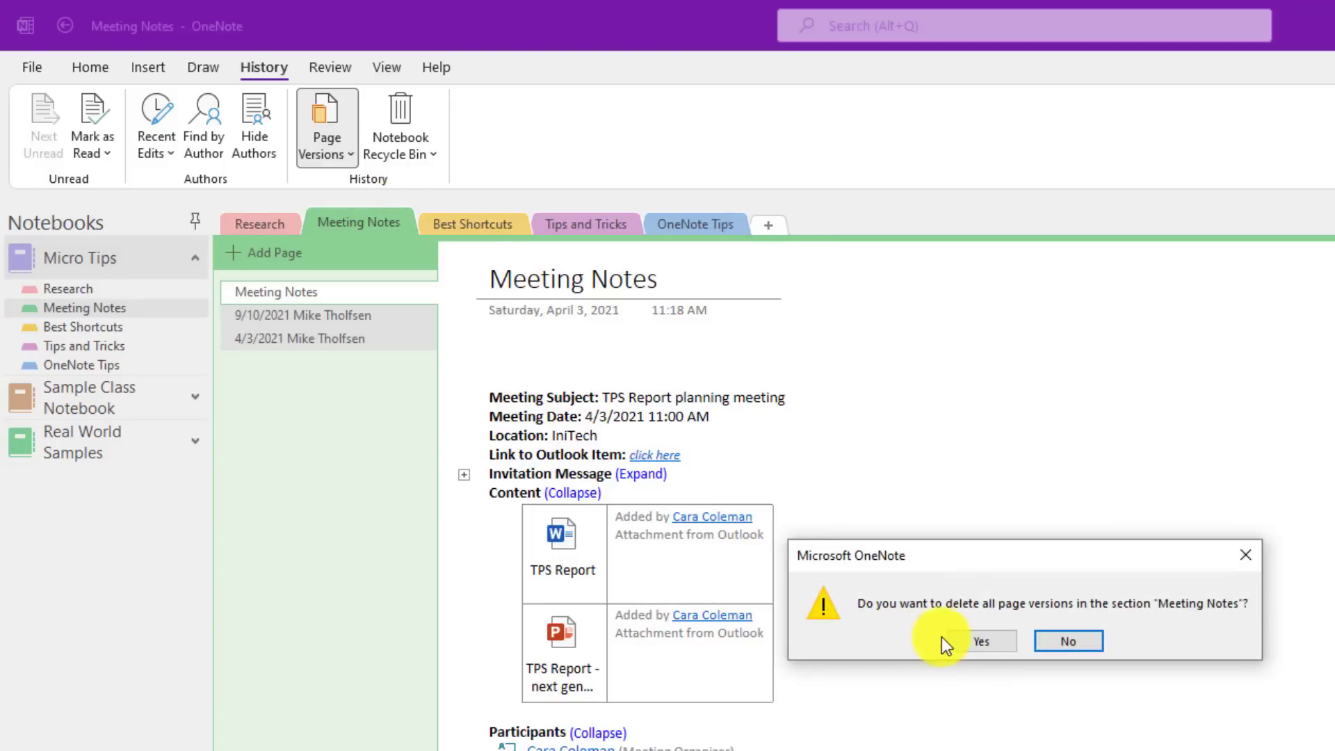
left_click(979, 641)
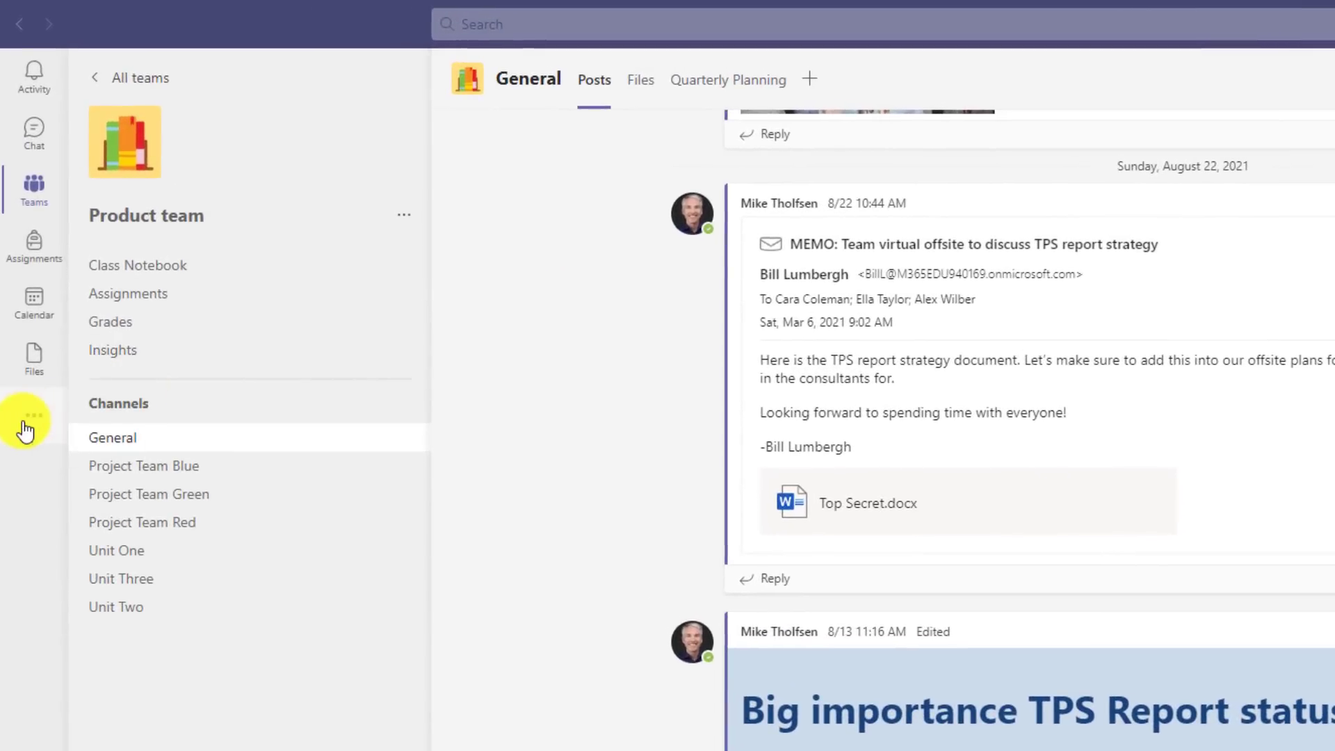
Step: Find the OneNote app by searching 'onenote', open it and pin it to the Teams app rail
left_click(25, 424)
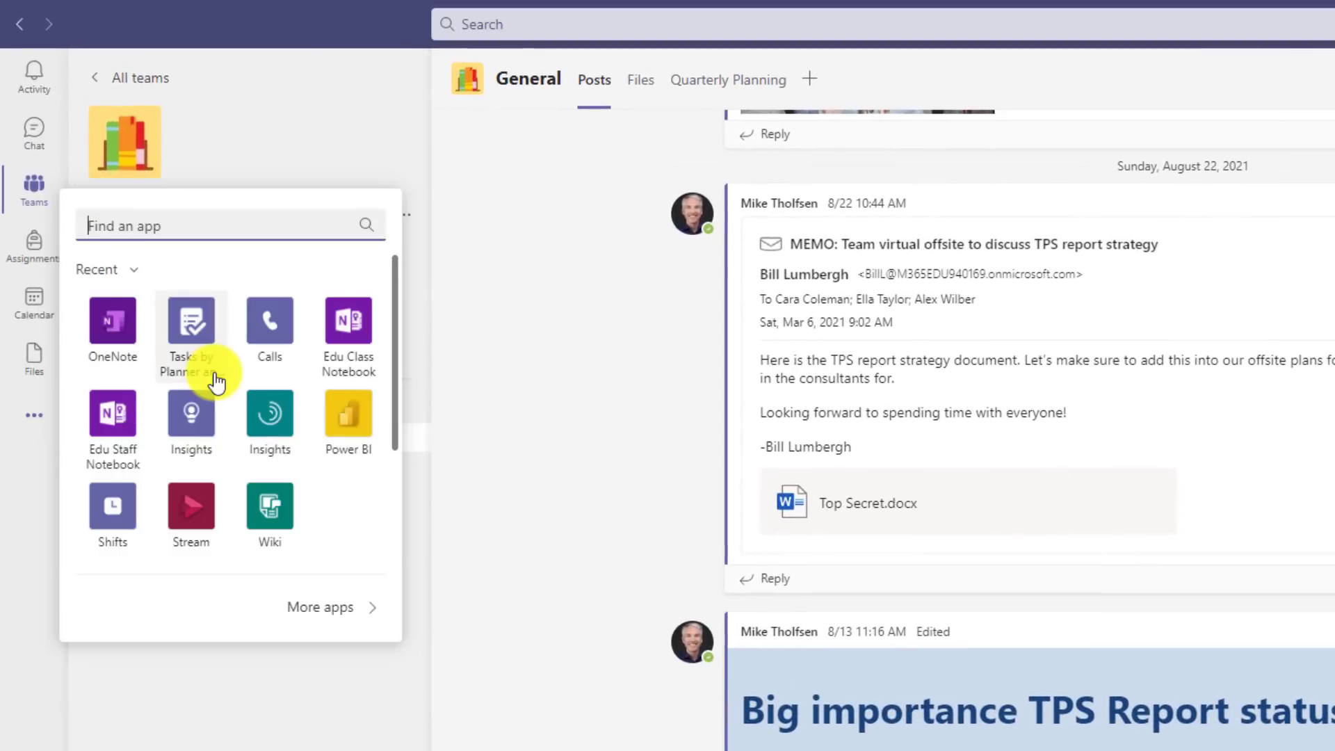
type("onenote")
left_click(141, 284)
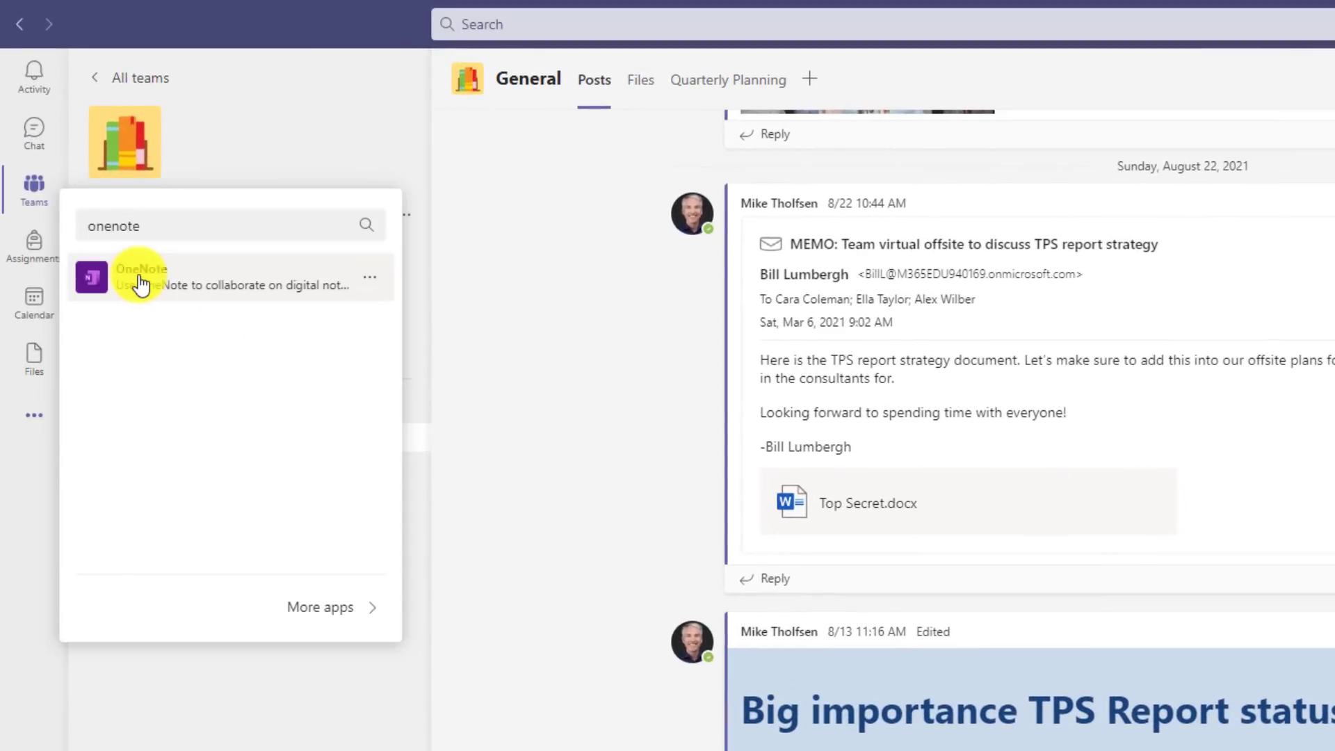
right_click(37, 411)
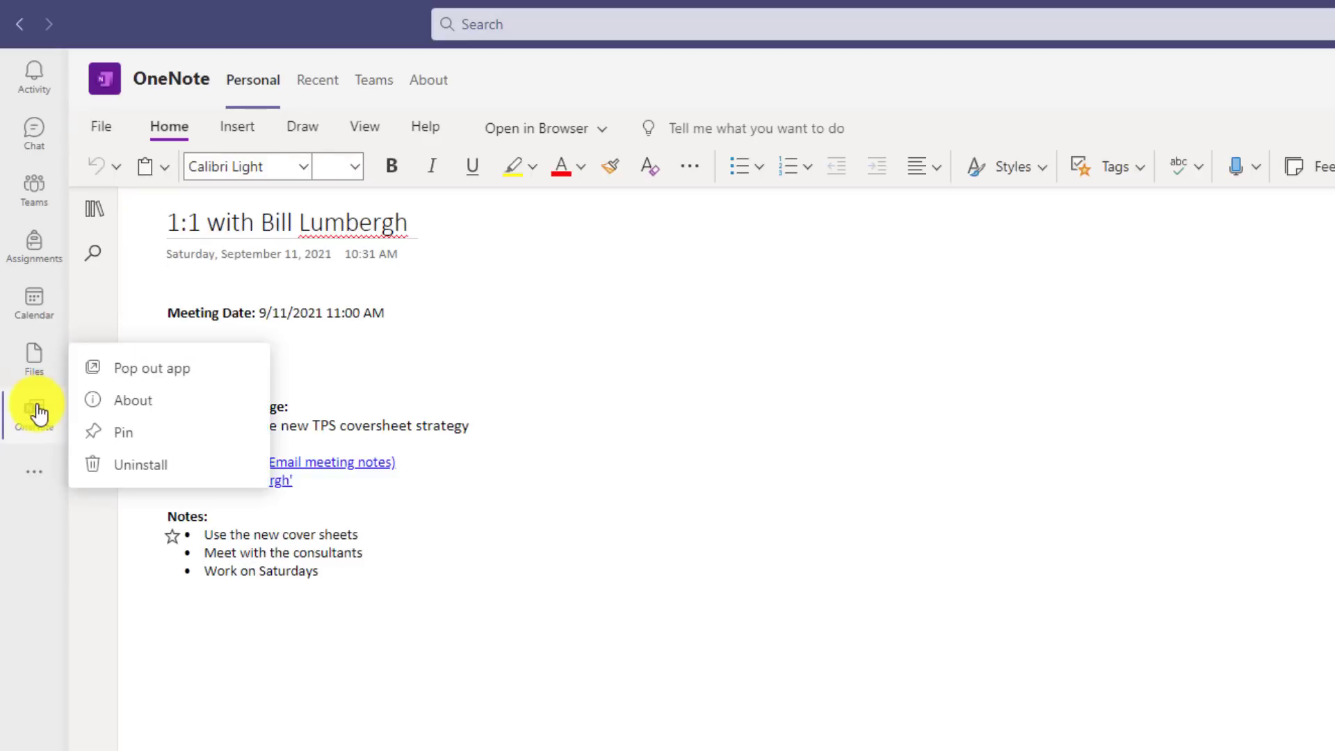
left_click(132, 432)
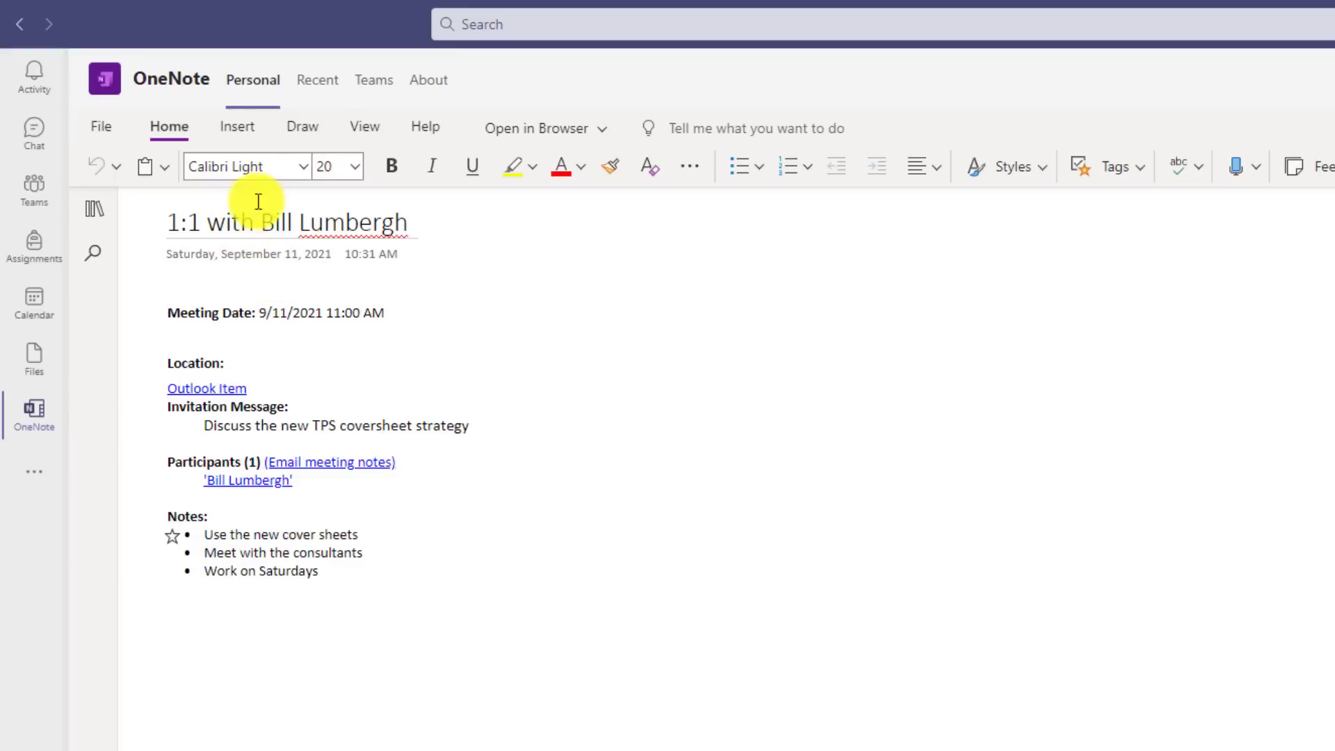
Step: Browse the notebook lists under Teams and Recent, then return to Personal notebooks
left_click(103, 208)
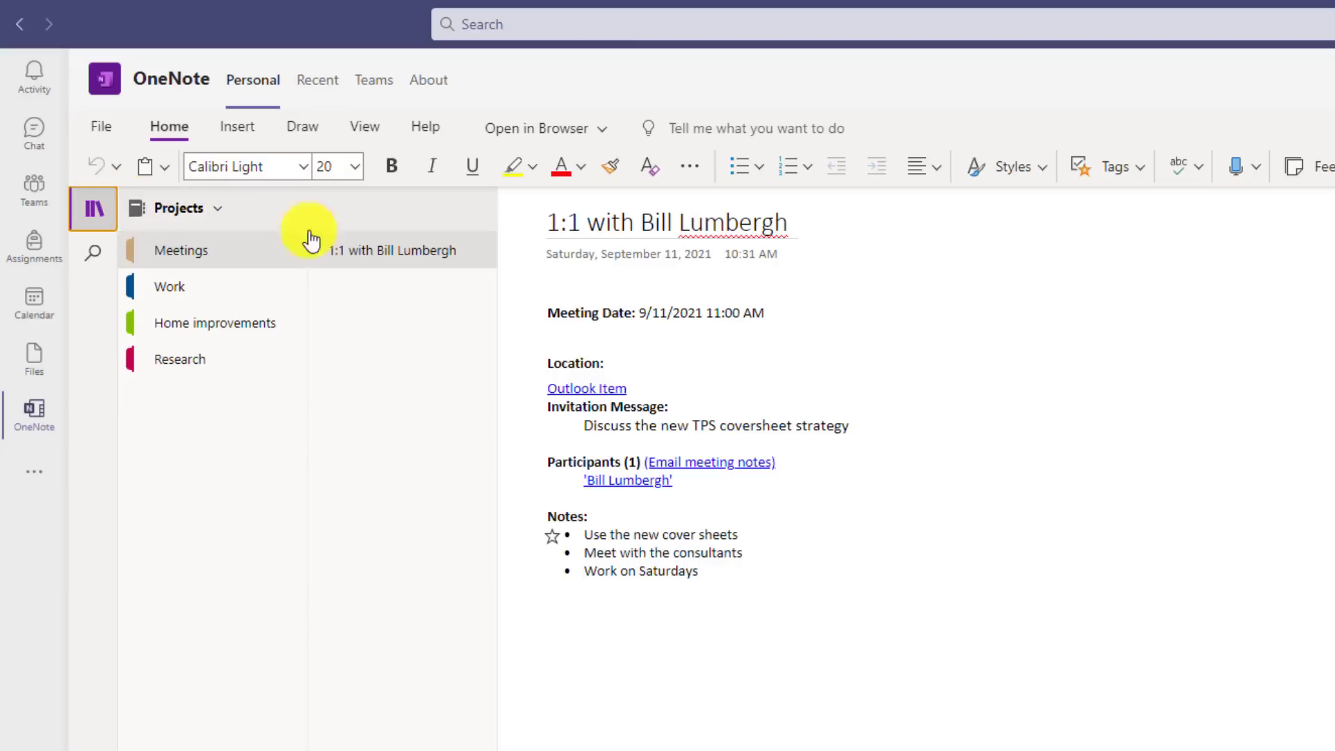
left_click(174, 212)
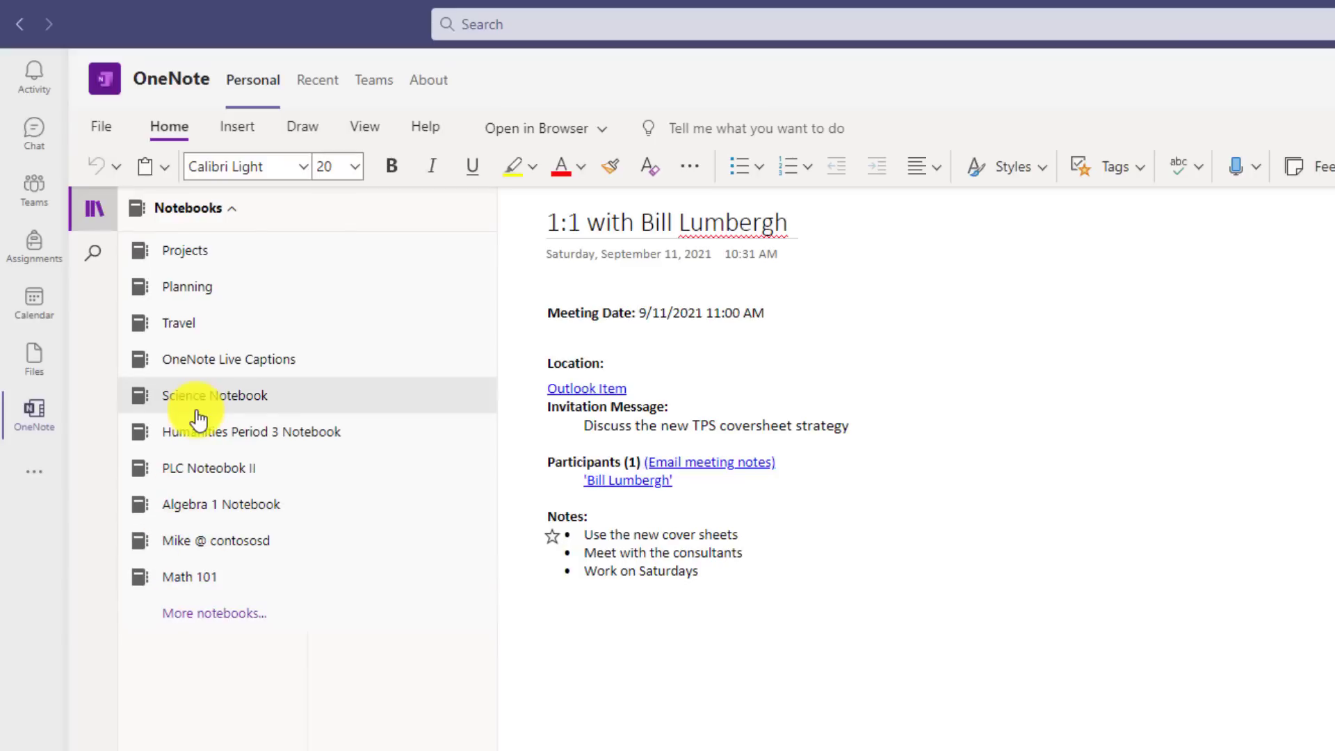
left_click(374, 81)
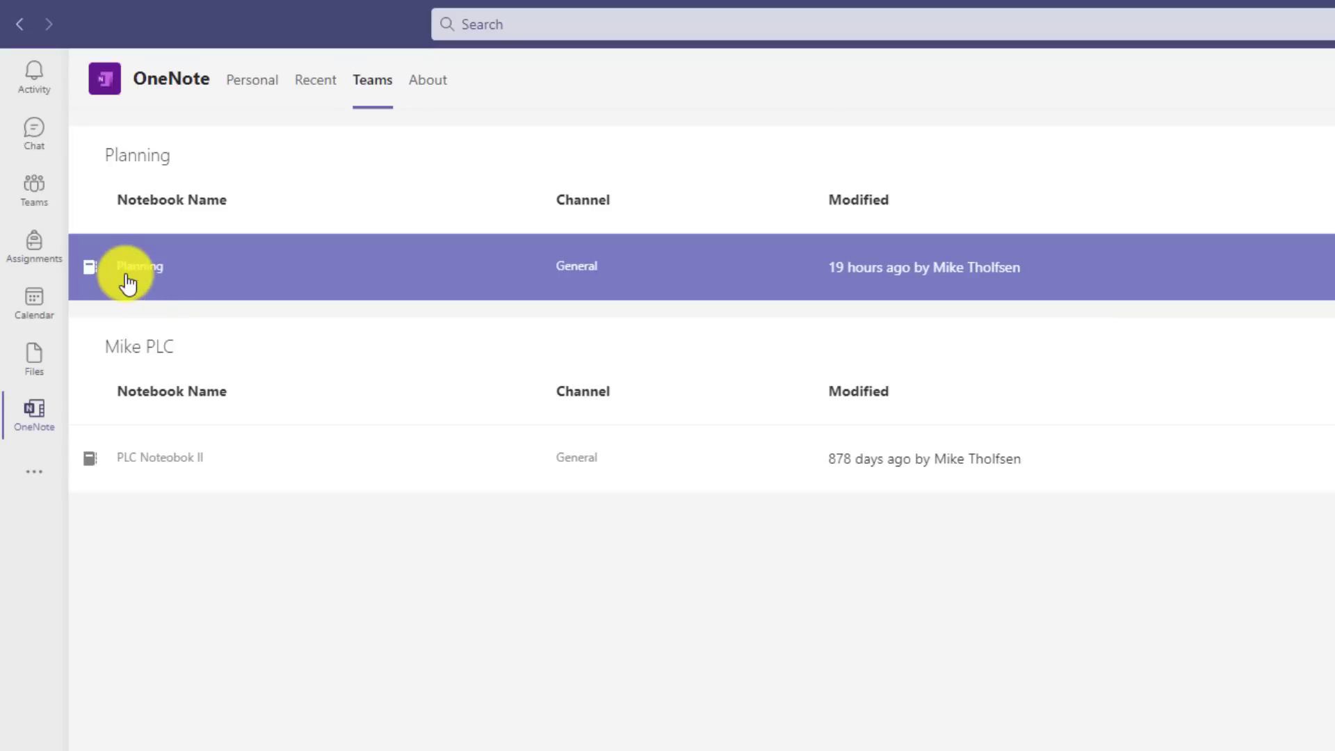
left_click(324, 85)
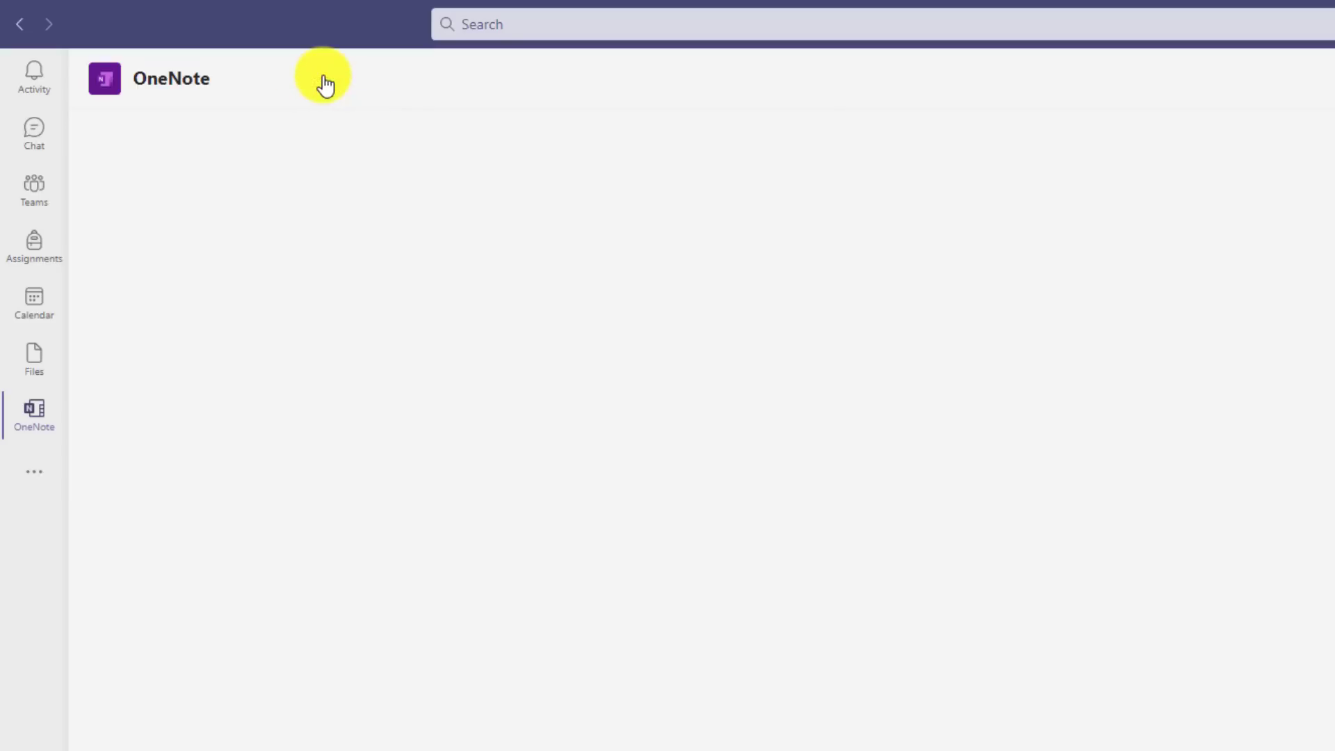
scroll(307, 248, "down", 6)
scroll(187, 609, "down", 2)
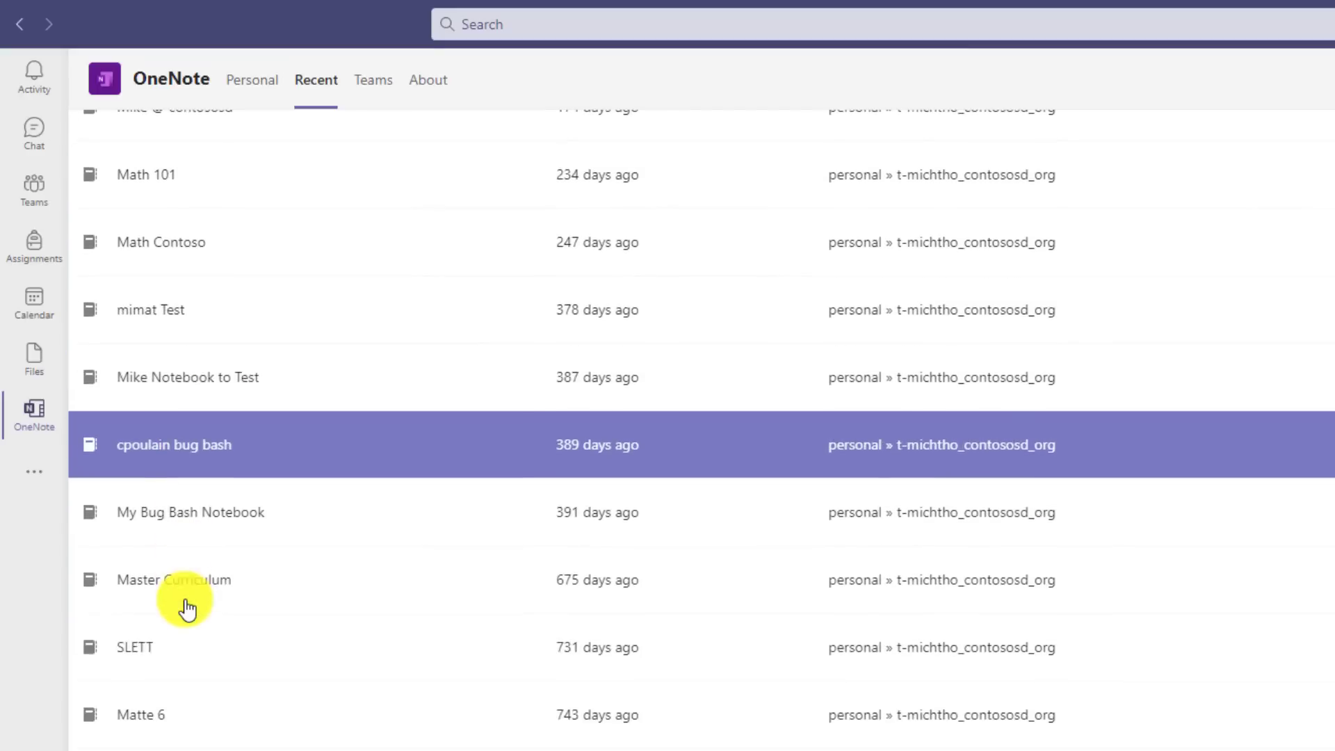
scroll(185, 607, "up", 10)
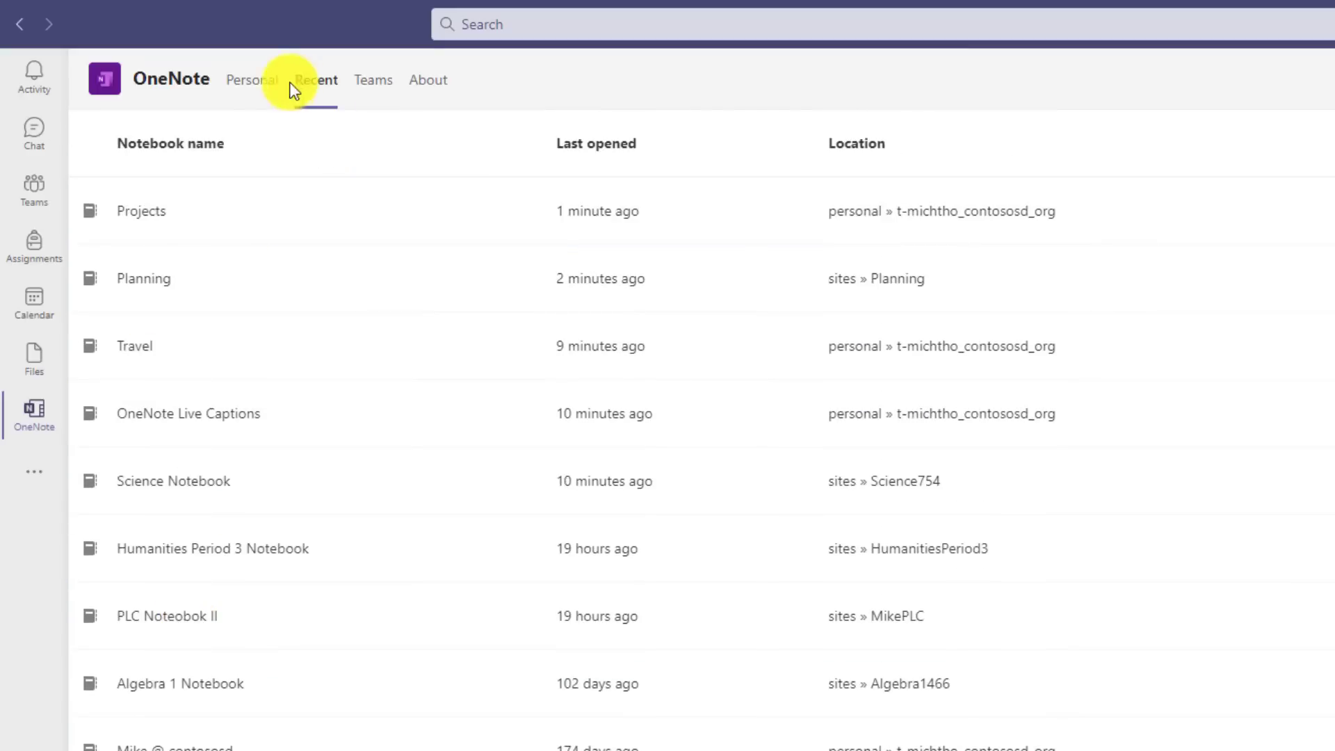
left_click(246, 88)
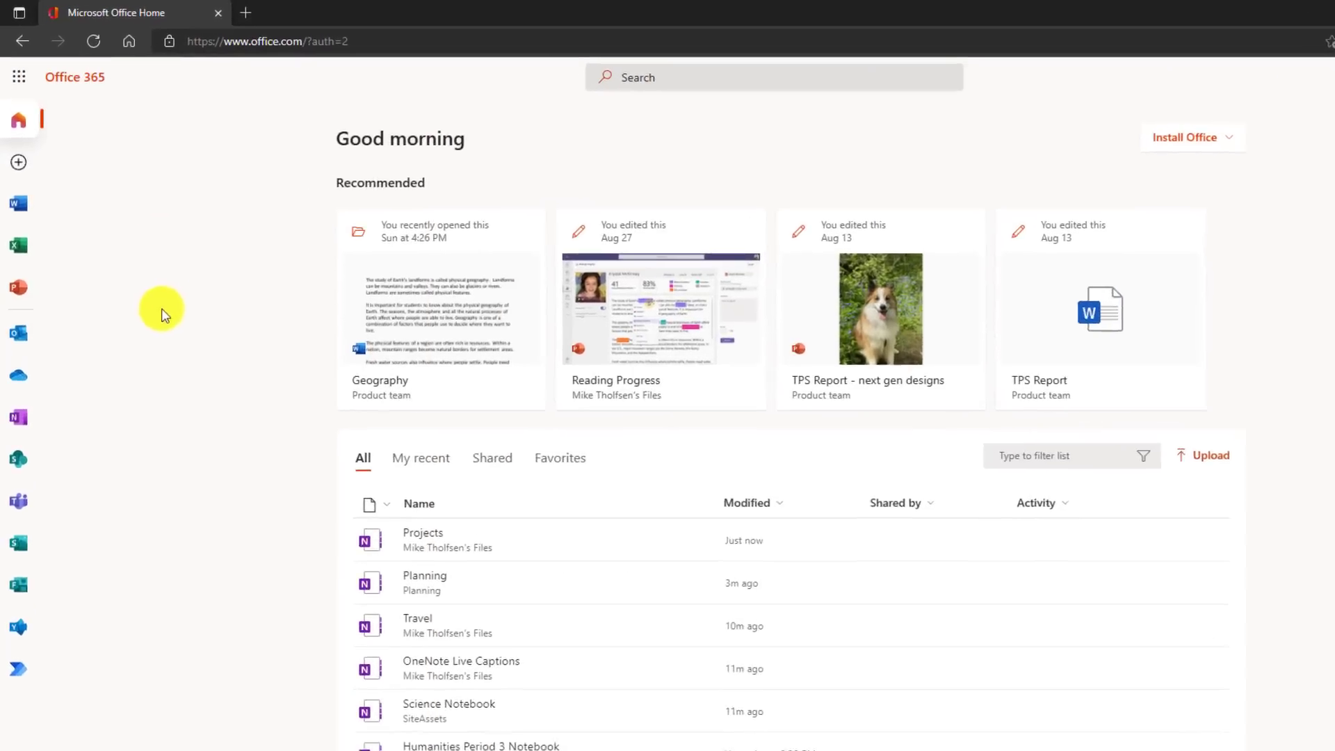
Step: Open OneNote from Office.com and view the Pinned, My notebooks and Class notebooks lists
left_click(20, 425)
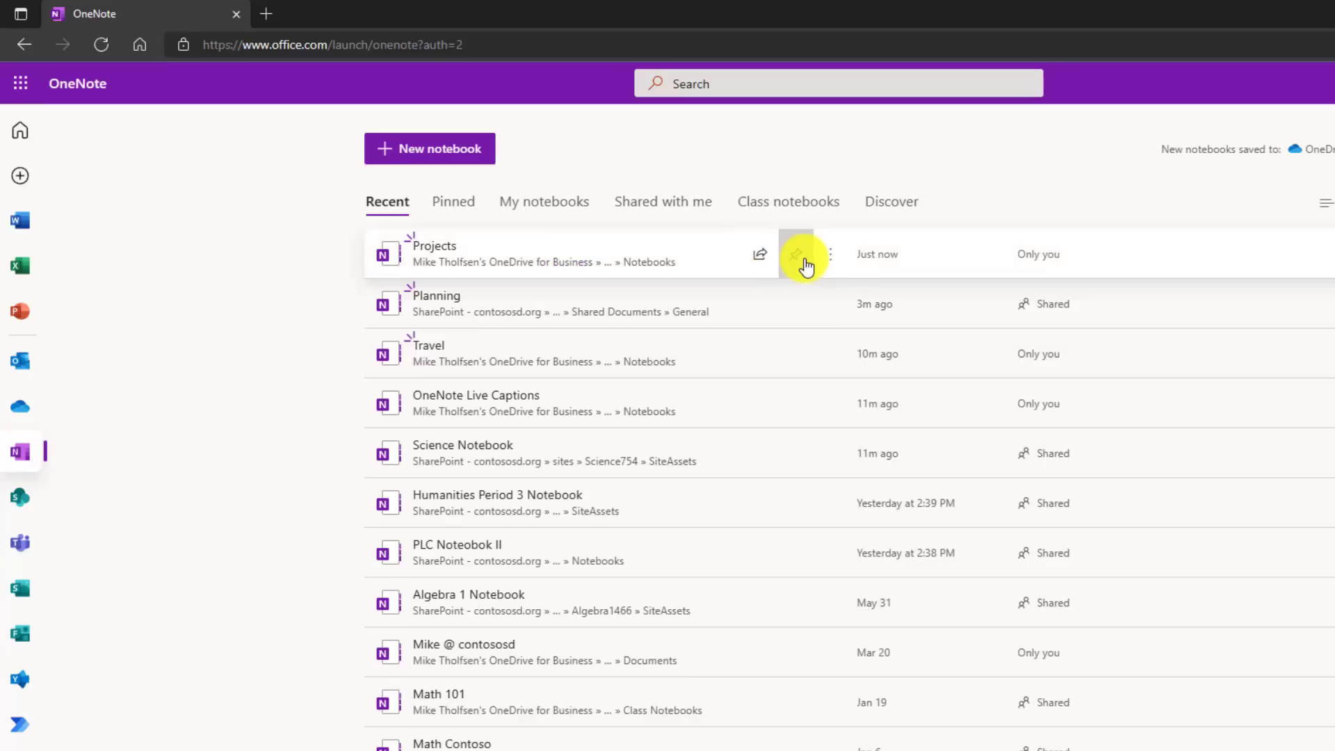
left_click(799, 303)
left_click(793, 353)
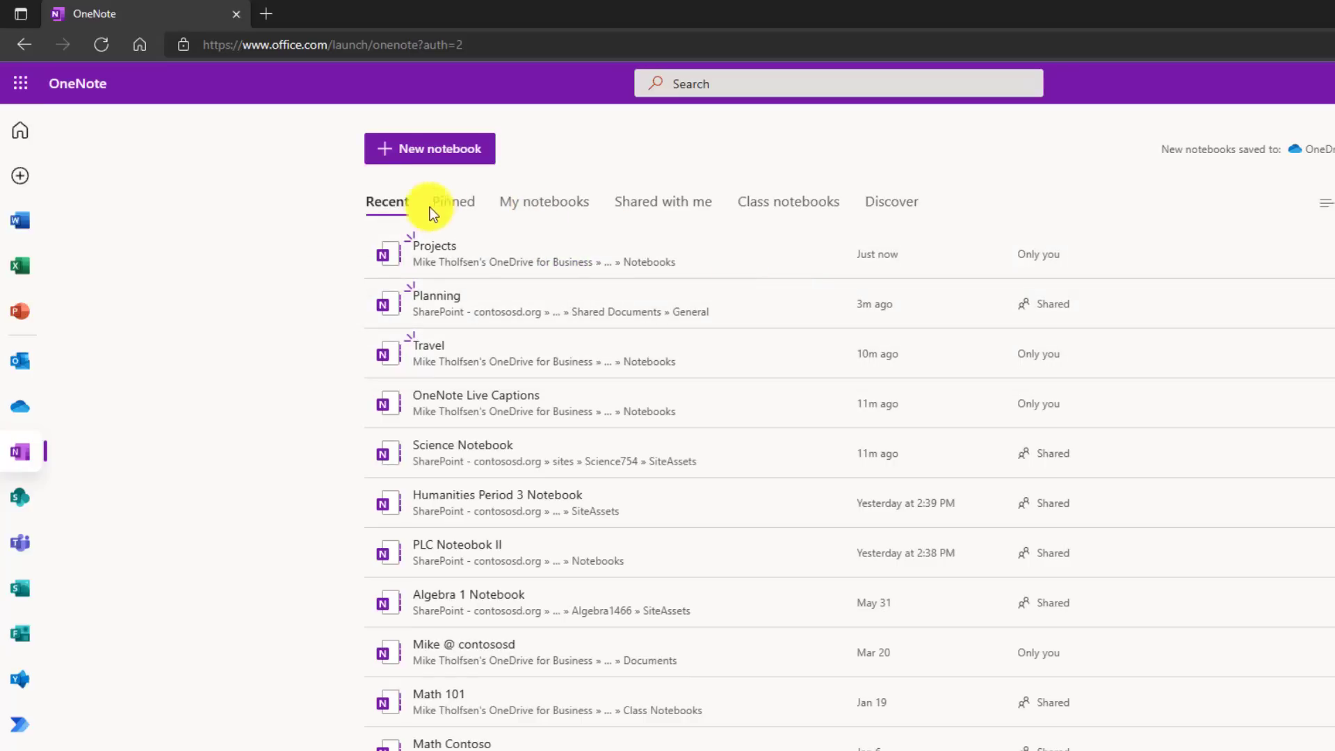
left_click(464, 208)
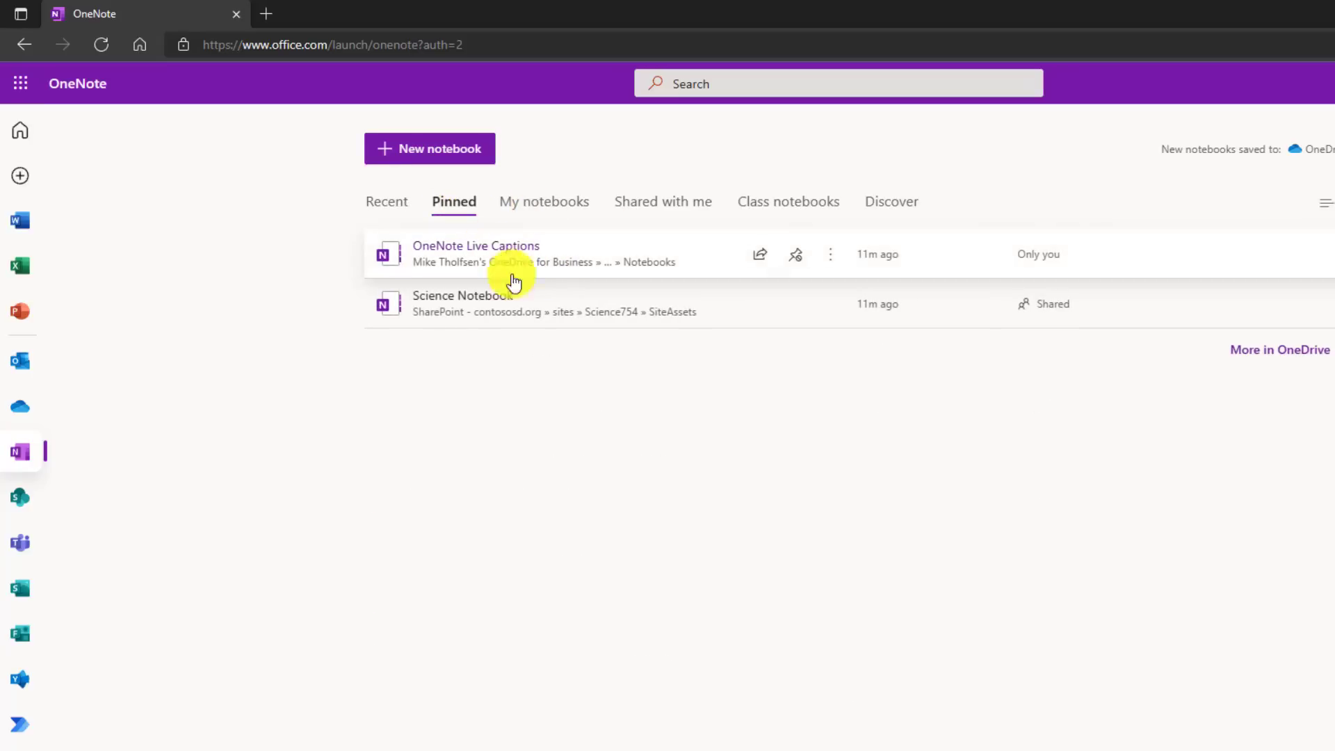
left_click(551, 207)
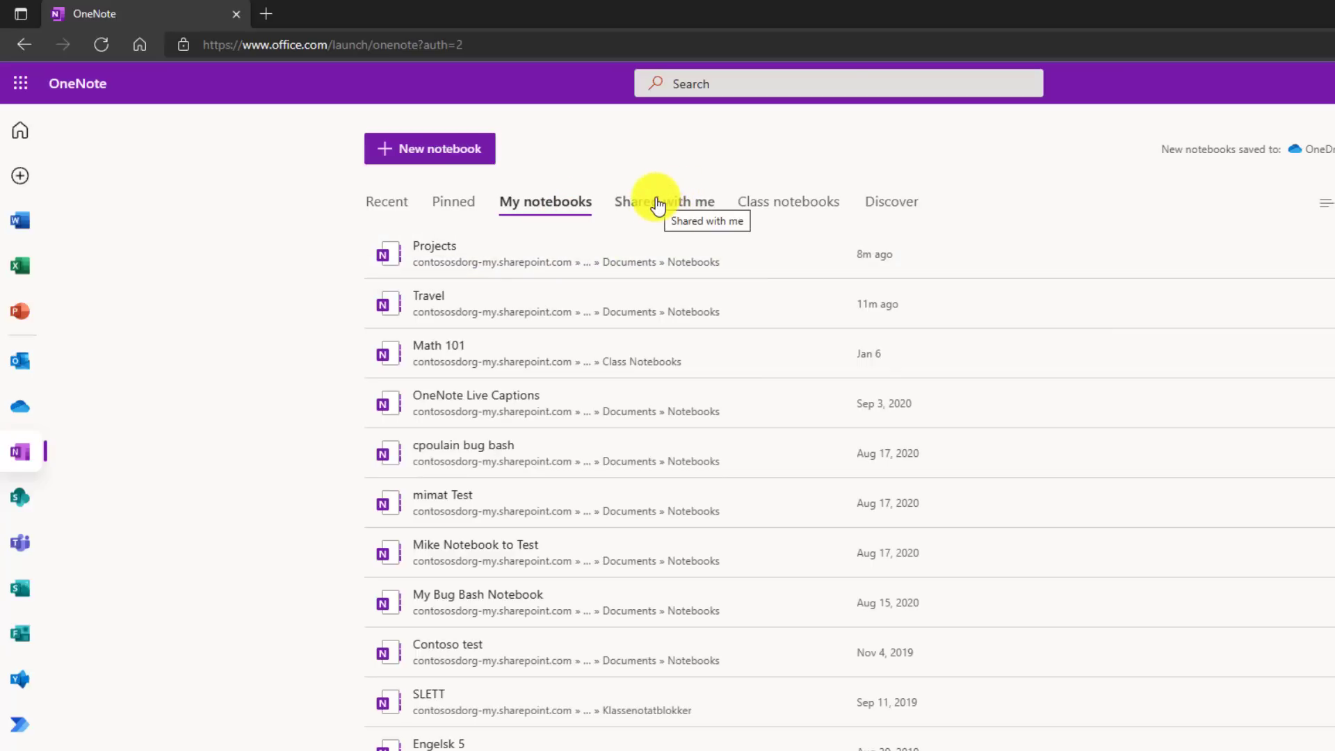
left_click(825, 211)
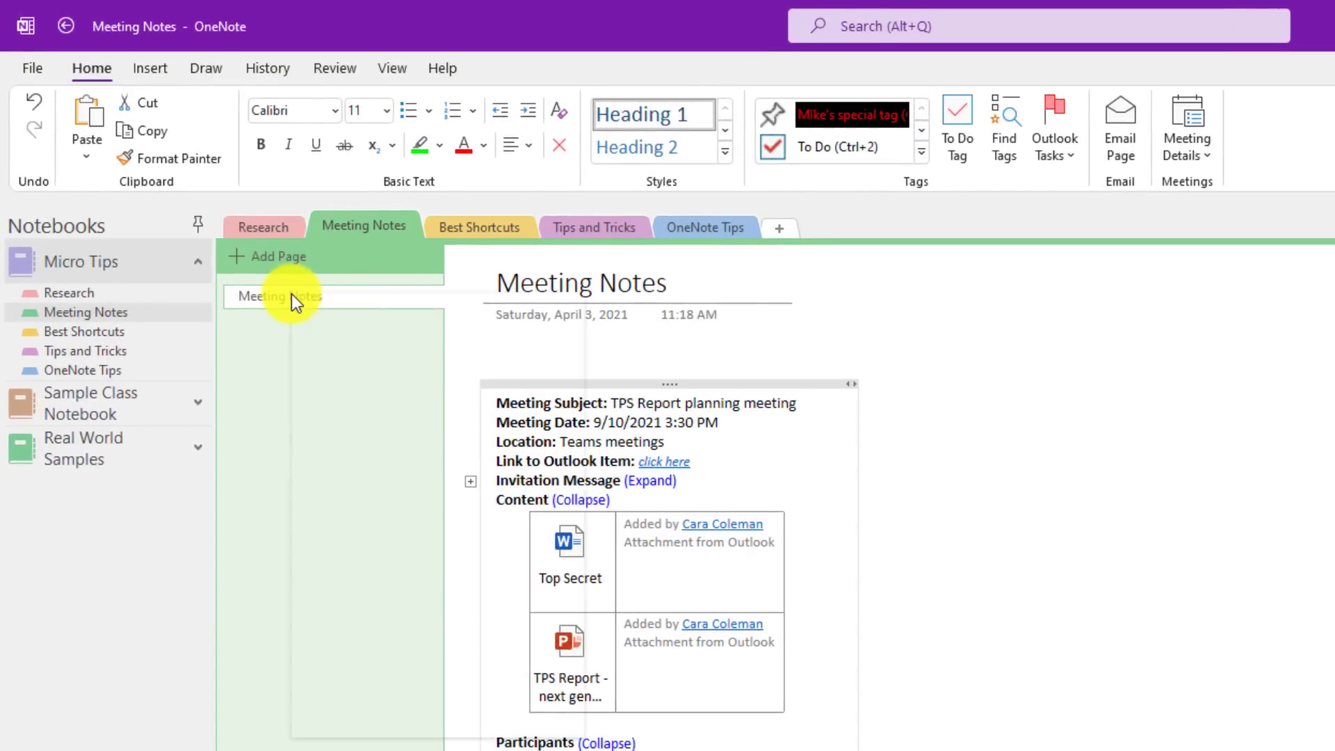
Step: Paste a link to the Meeting Notes page on Research's Word page and test it
right_click(293, 297)
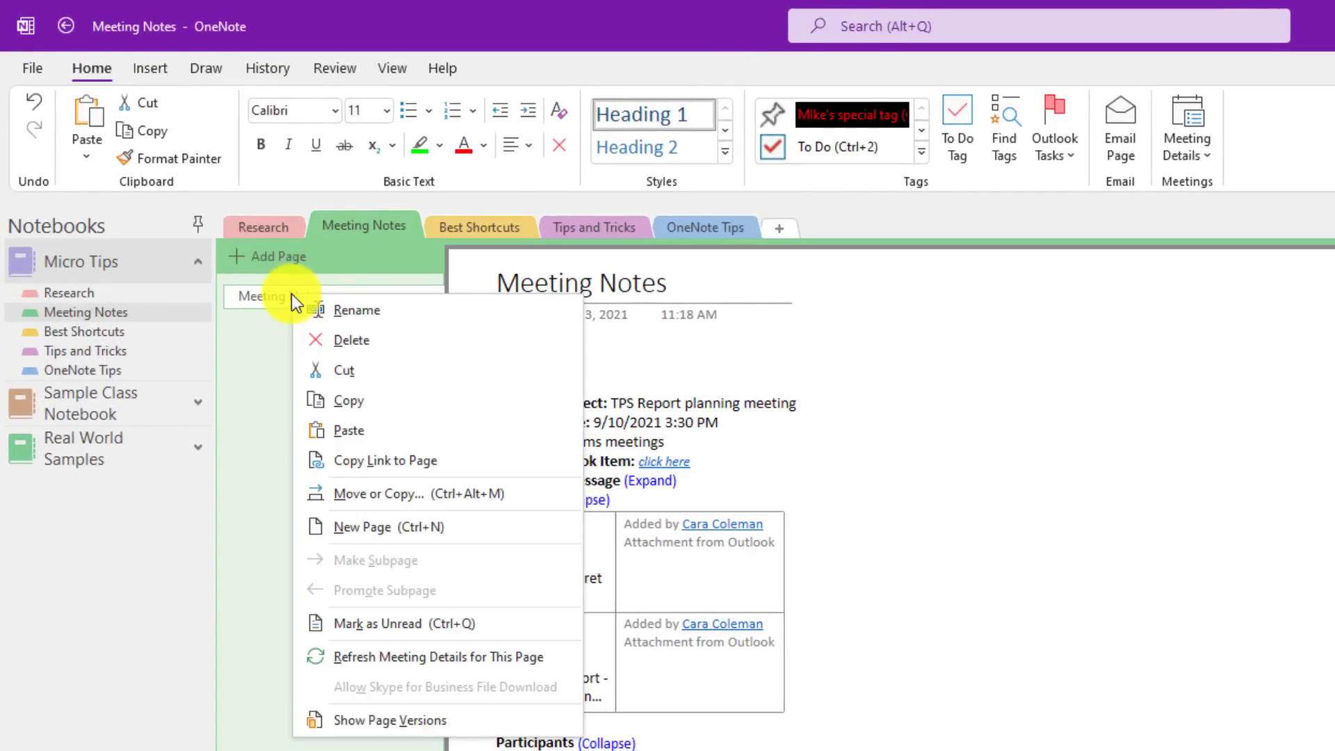
left_click(478, 464)
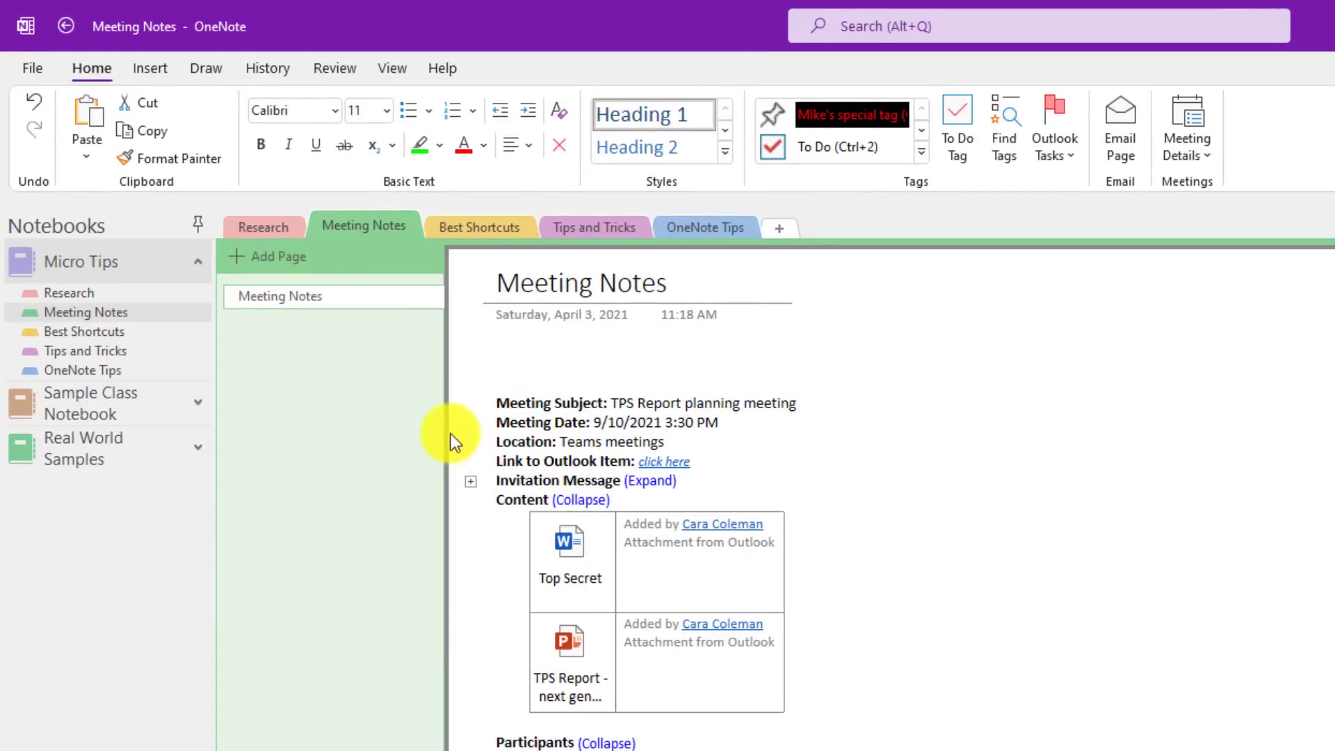
left_click(268, 227)
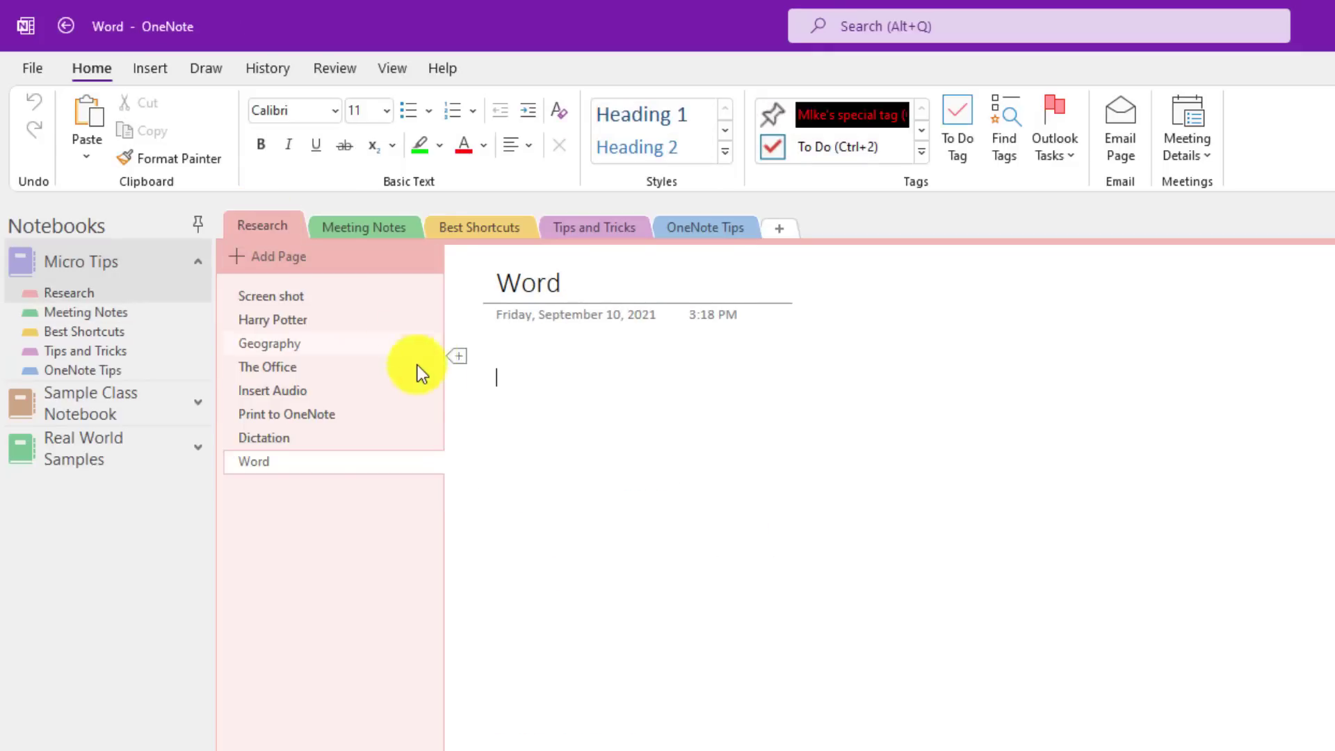
key("ctrl+v")
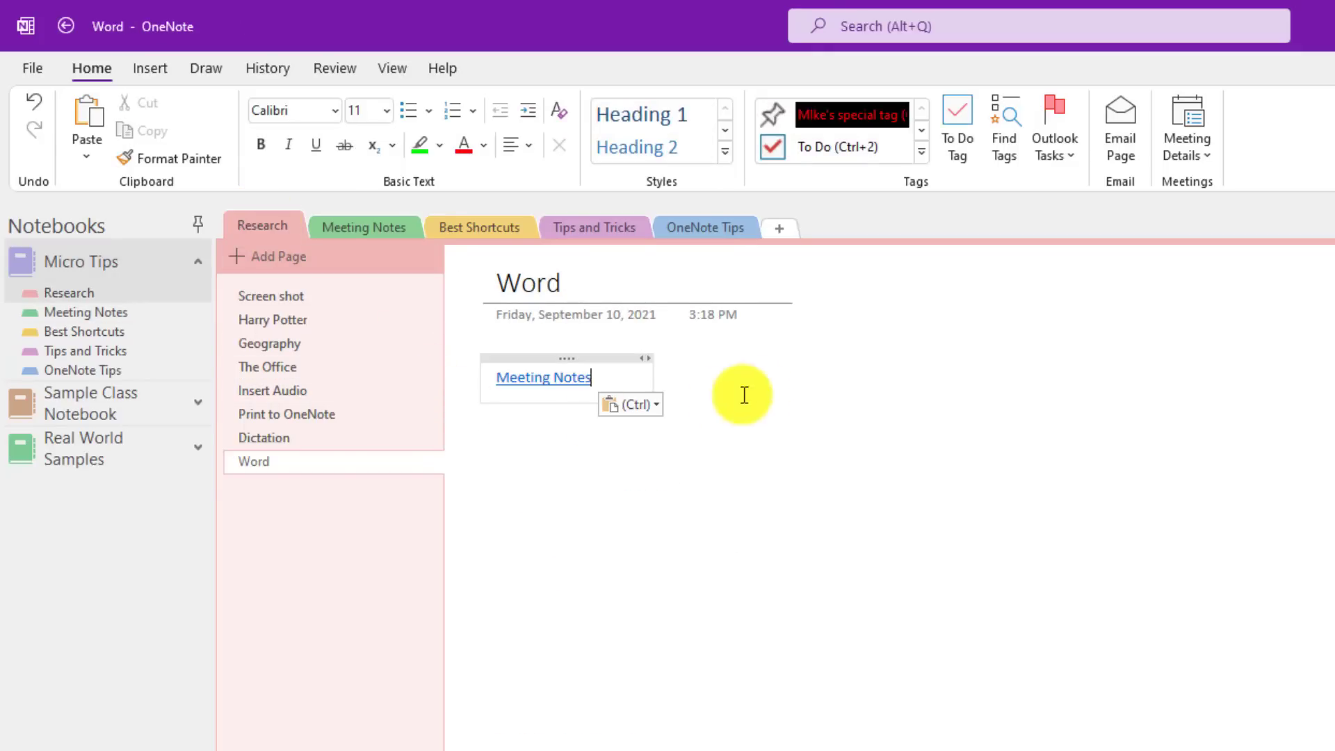
left_click(551, 380)
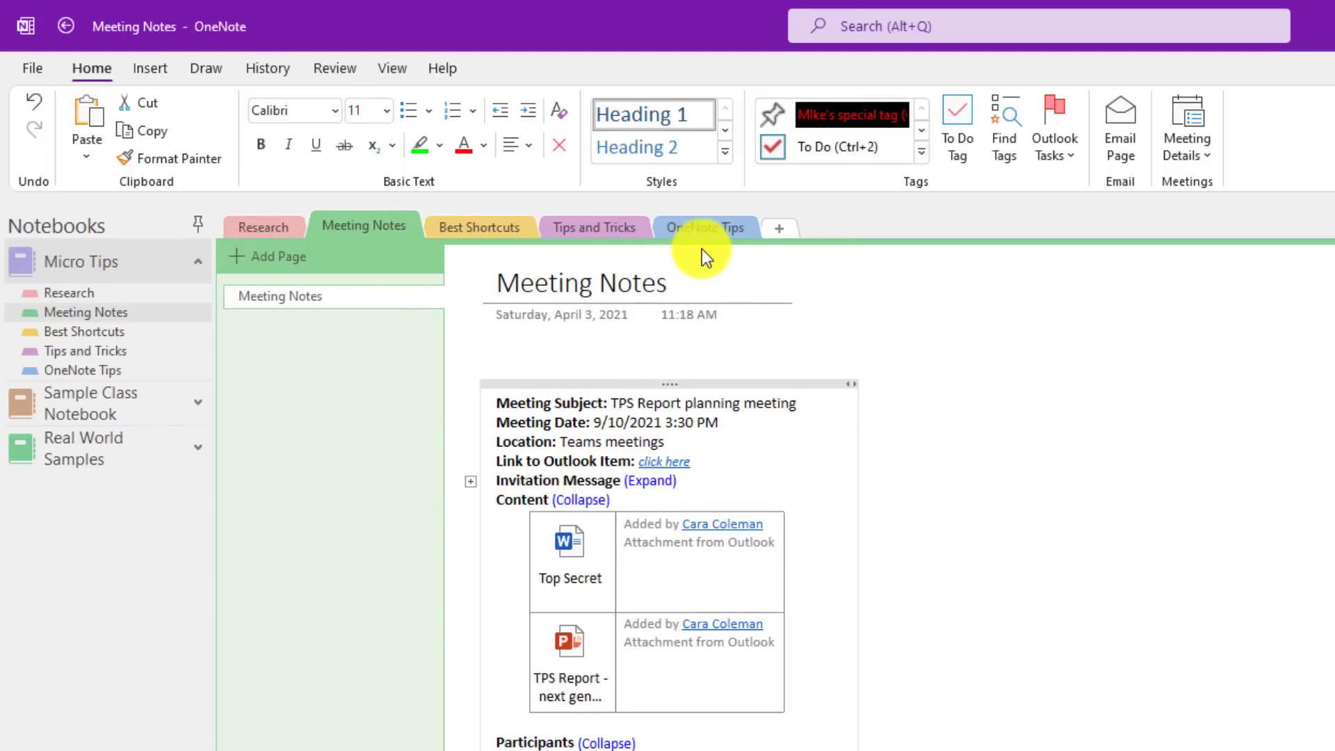
Step: Add a link to the OneNote Tips section on the next line and test it
left_click(700, 228)
right_click(699, 228)
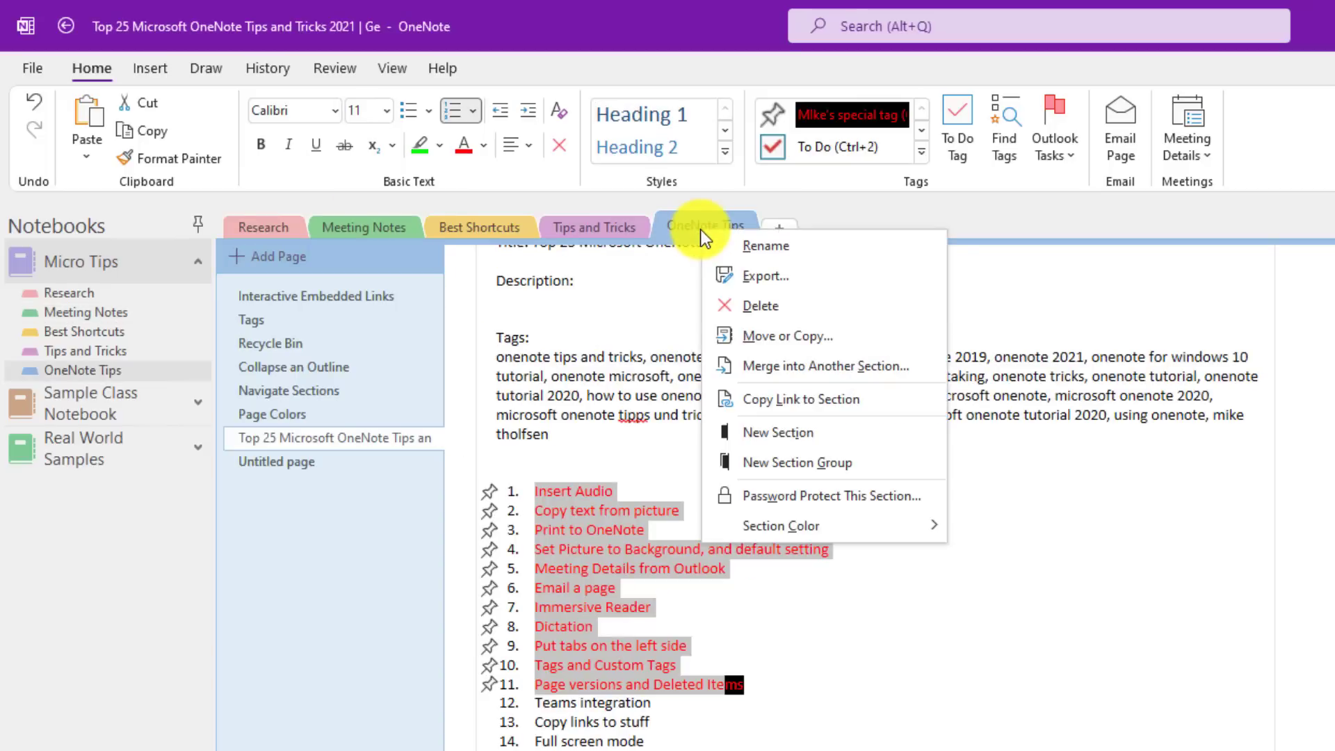
left_click(800, 400)
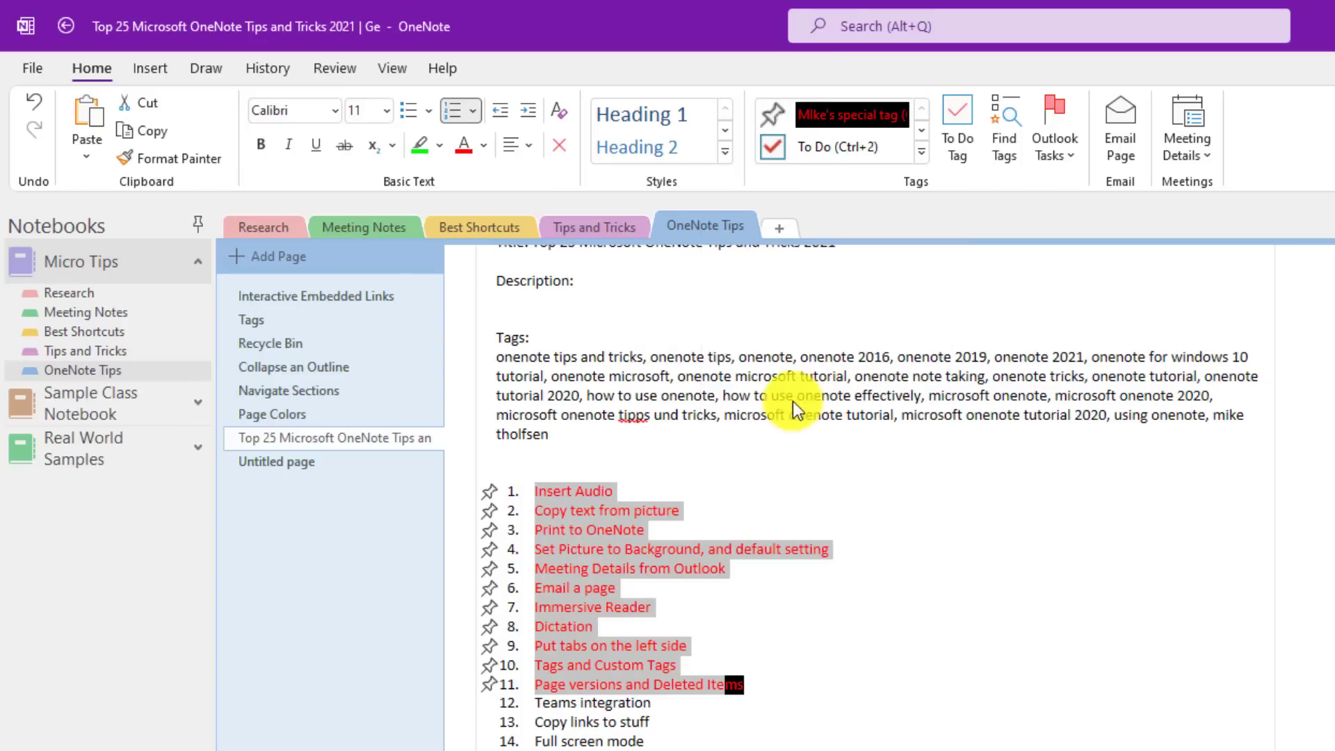
left_click(265, 219)
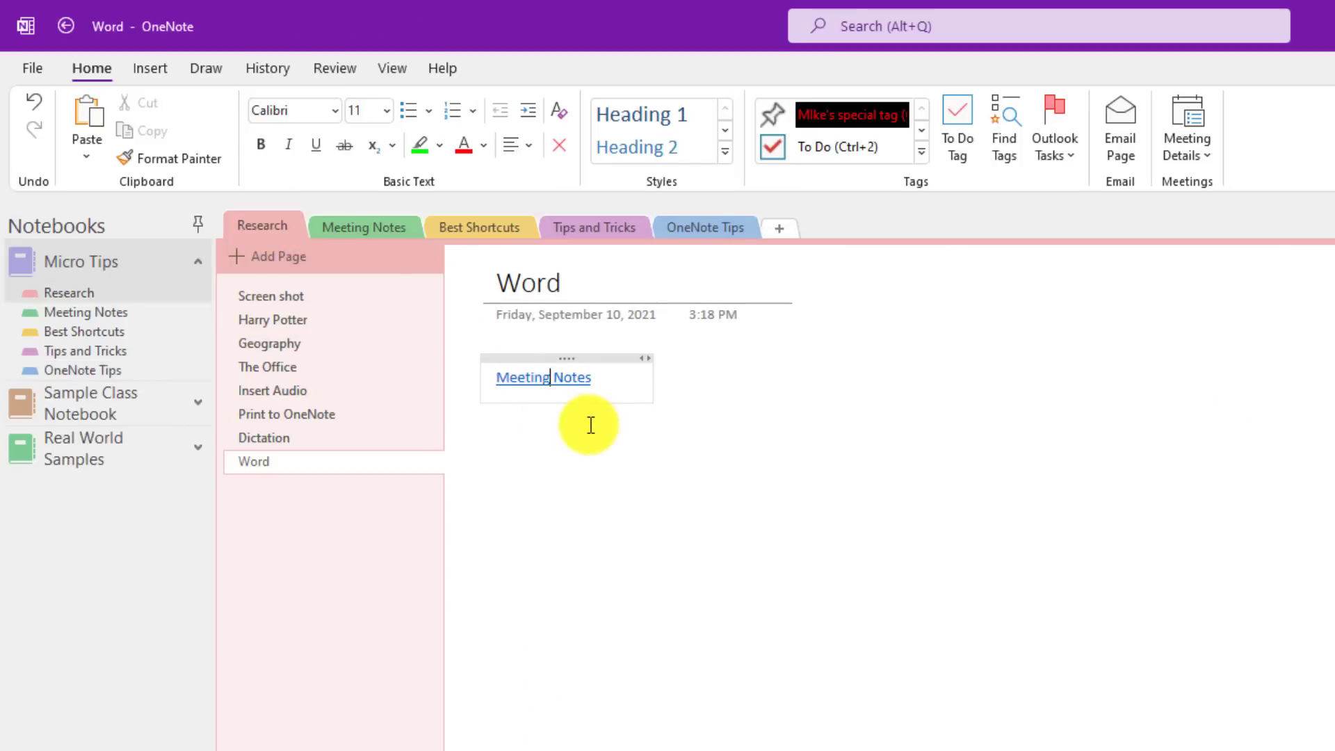
key("End")
key("Return")
key("Return")
key("ctrl+v")
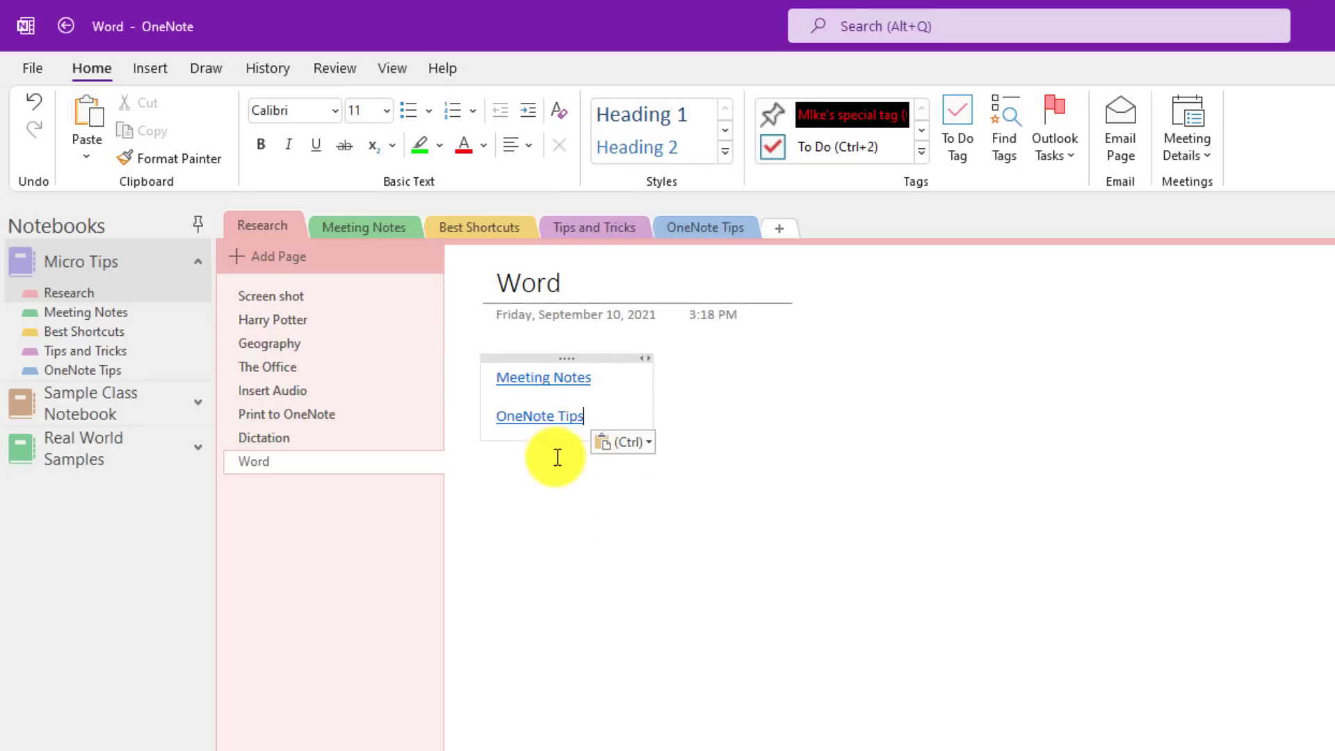
left_click(539, 417)
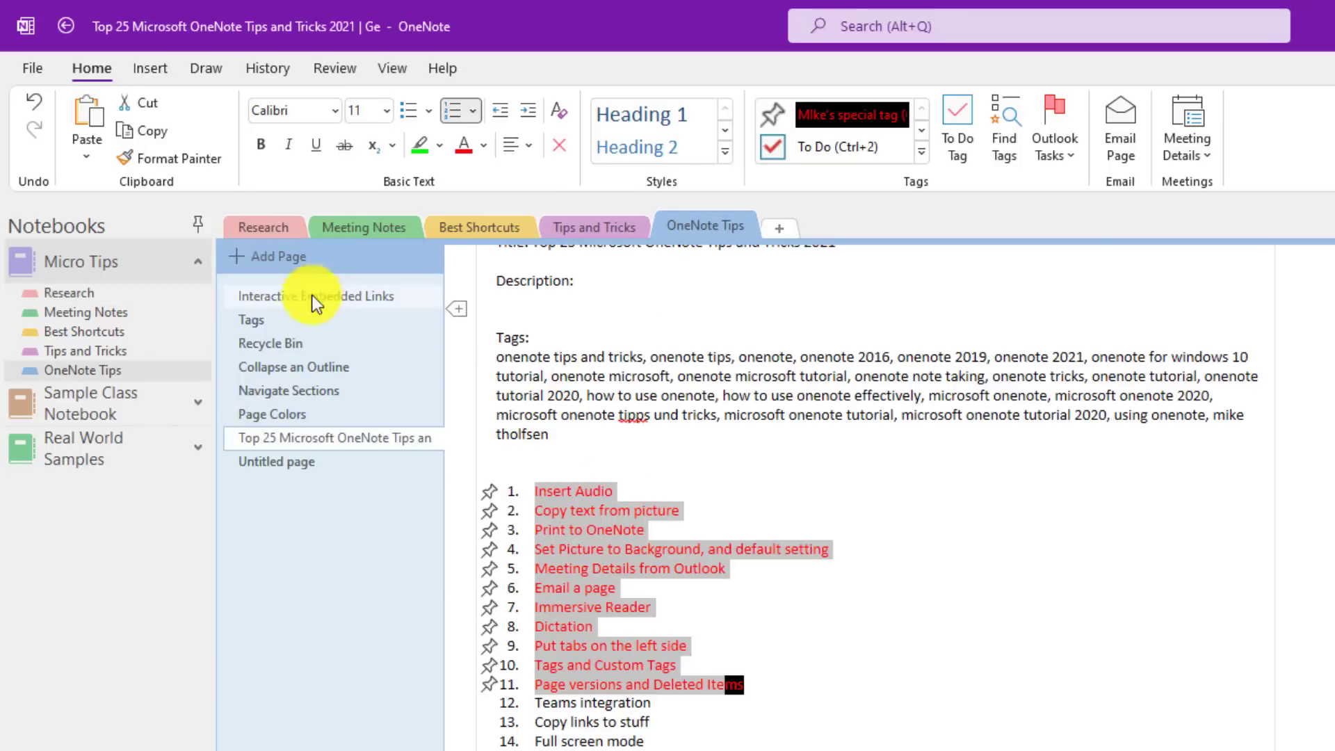
left_click(263, 228)
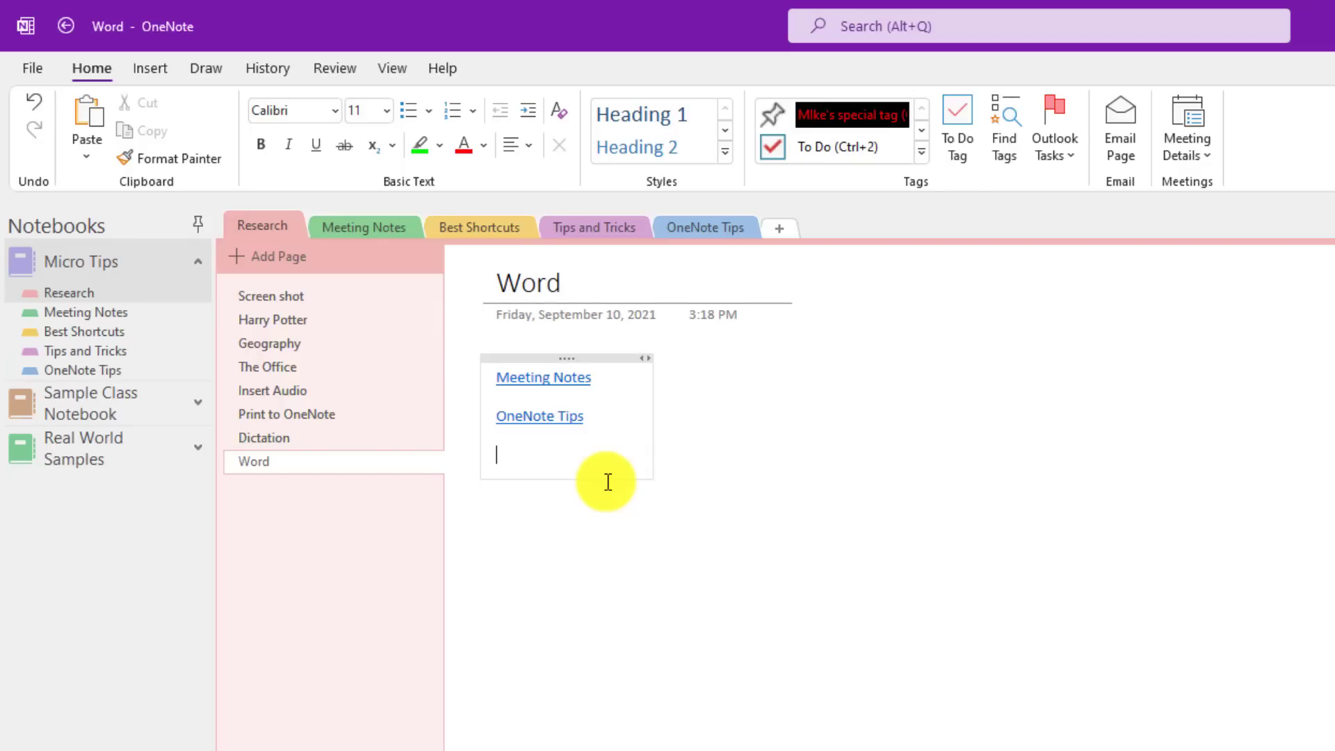
Step: Paste the Real World Samples notebook link, follow it, then return to Micro Tips
right_click(102, 452)
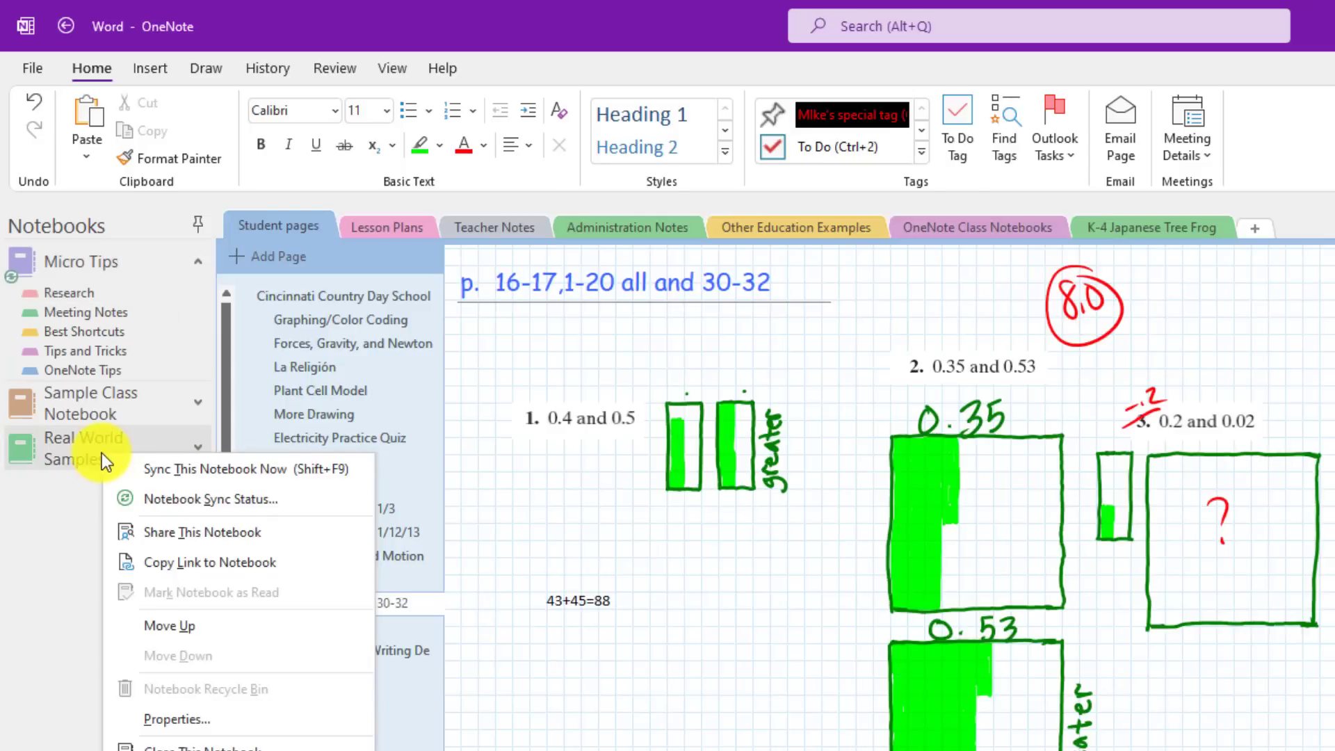
left_click(306, 560)
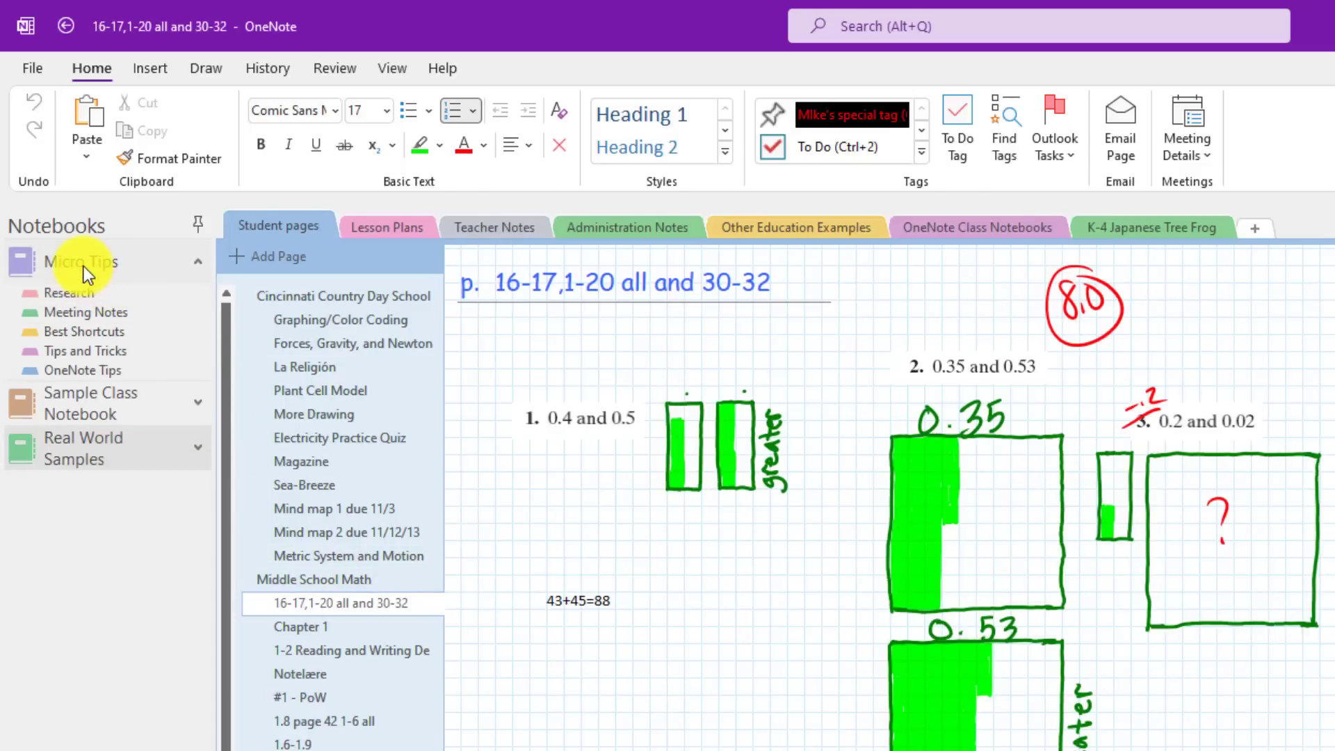
left_click(83, 265)
key("ctrl+v")
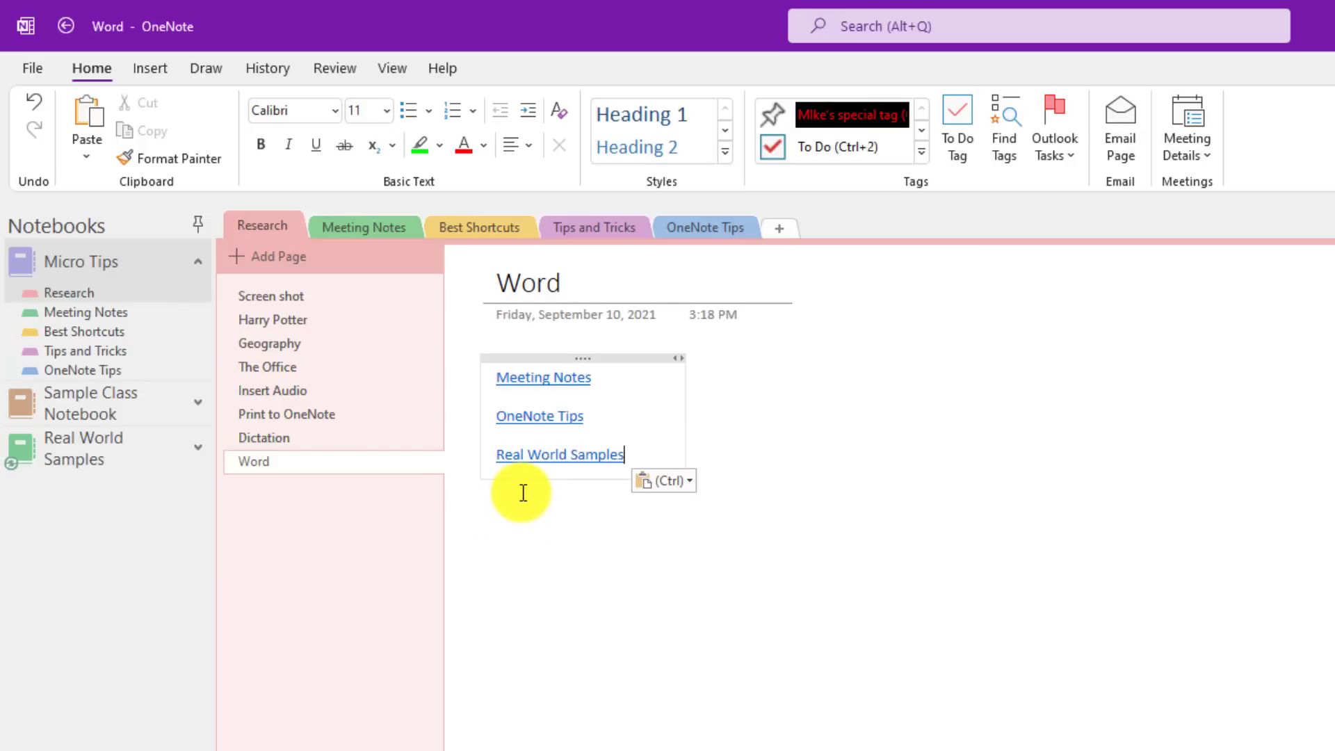
left_click(537, 459)
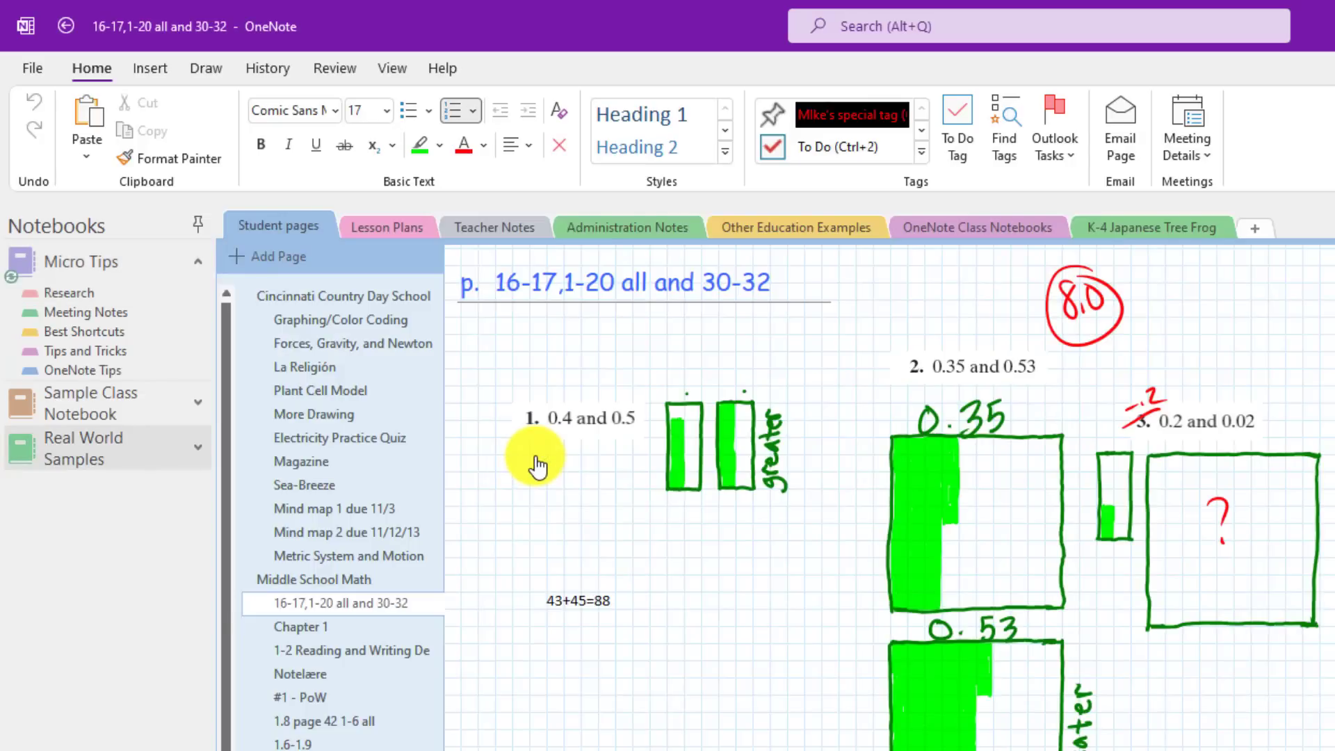
left_click(99, 265)
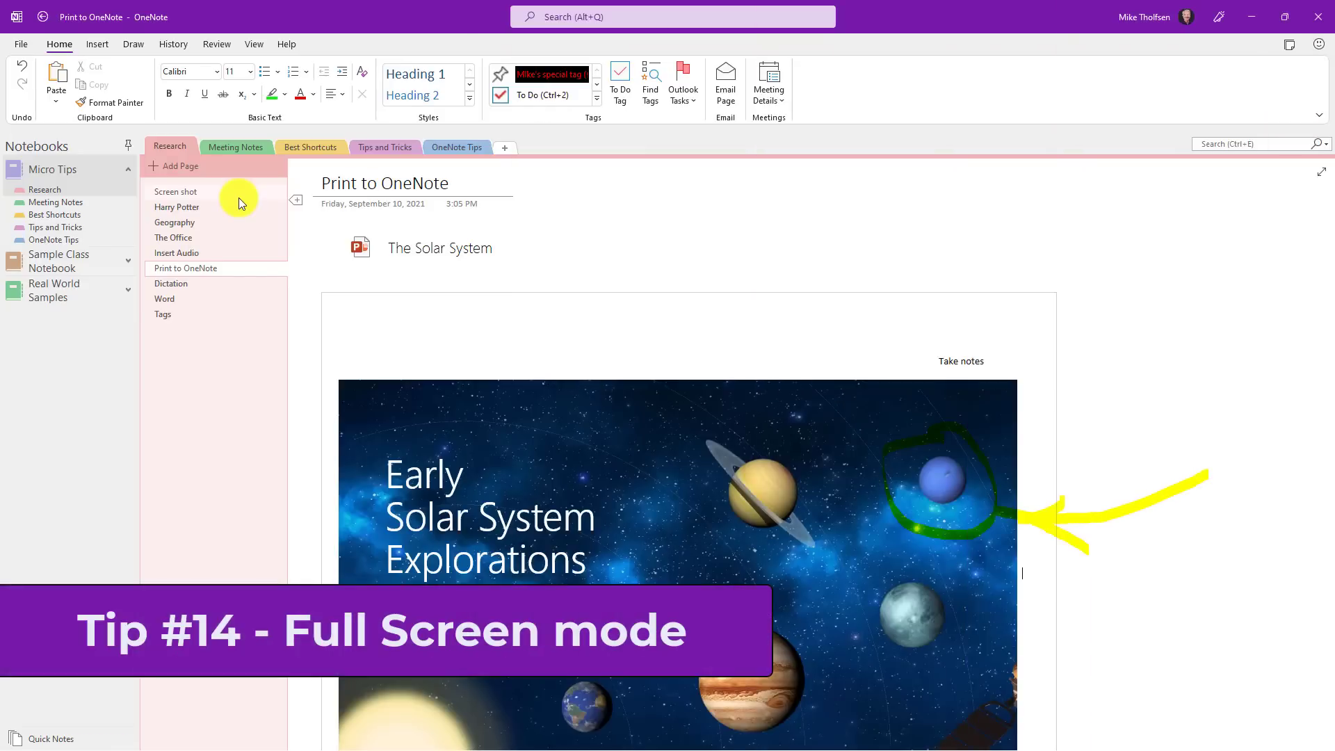
Step: Show the Print to OneNote page in full-page view and open and close the notebook navigator
scroll(621, 577, "down", 3)
scroll(621, 577, "down", 7)
scroll(621, 577, "up", 9)
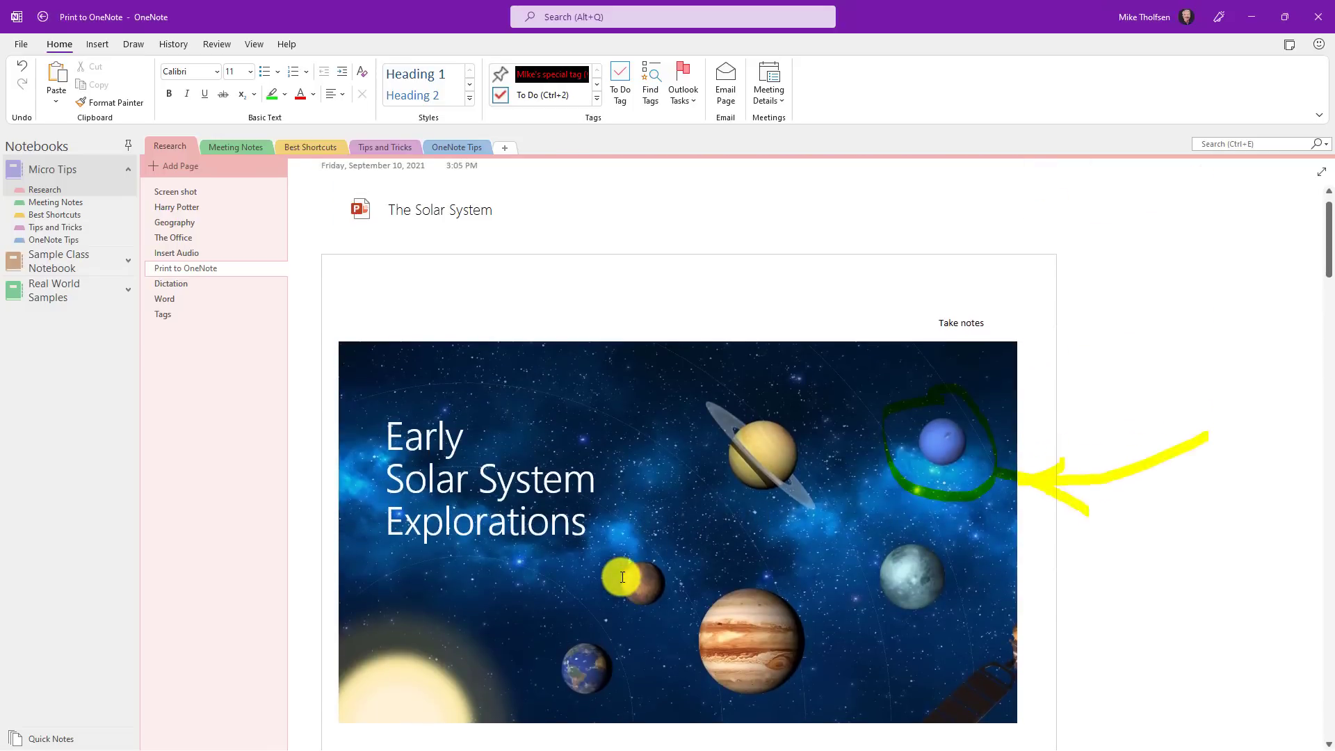
scroll(622, 577, "up", 1)
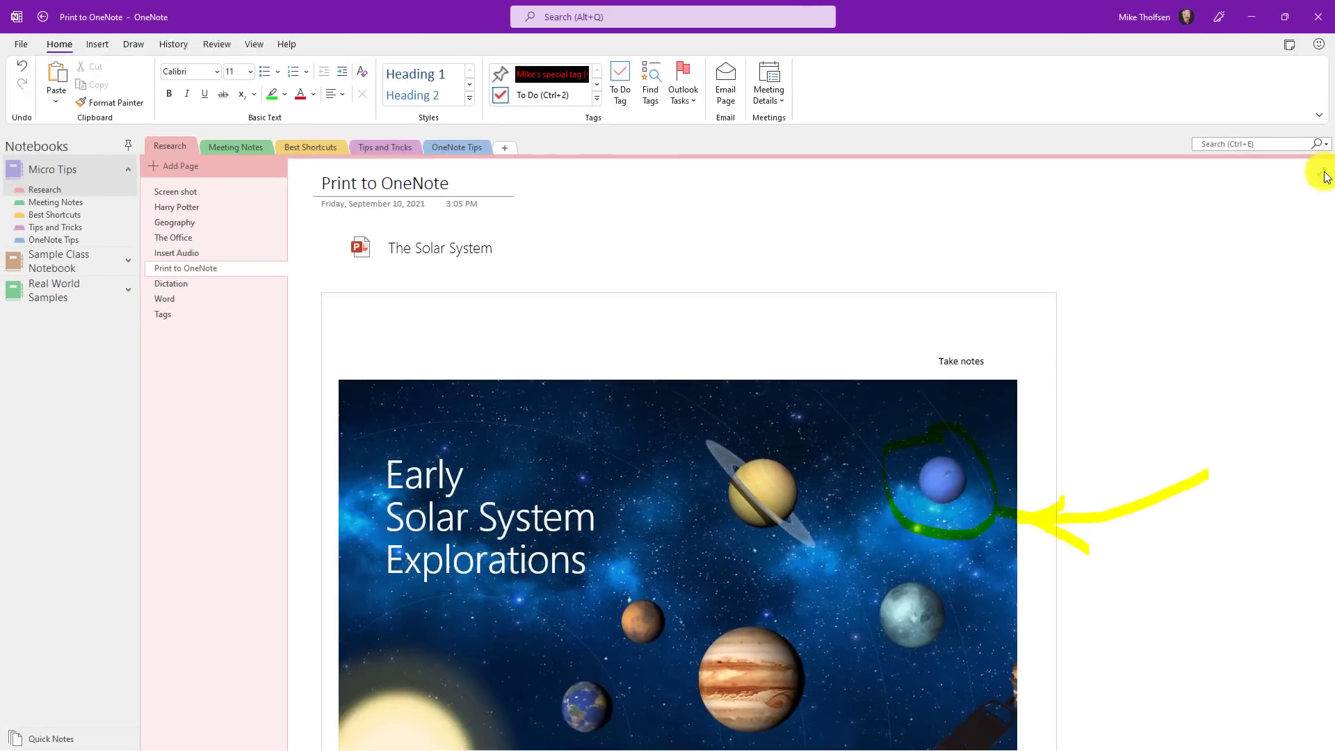
left_click(1321, 219)
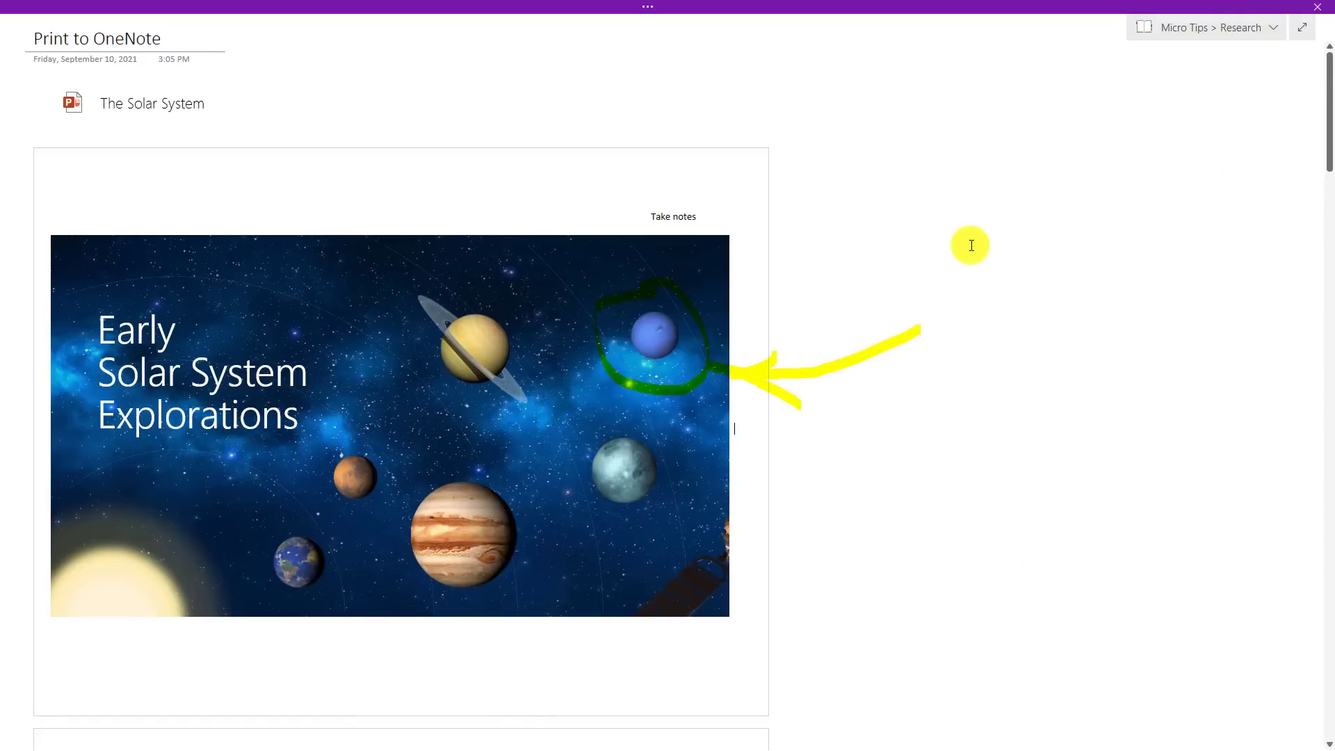
left_click(1255, 31)
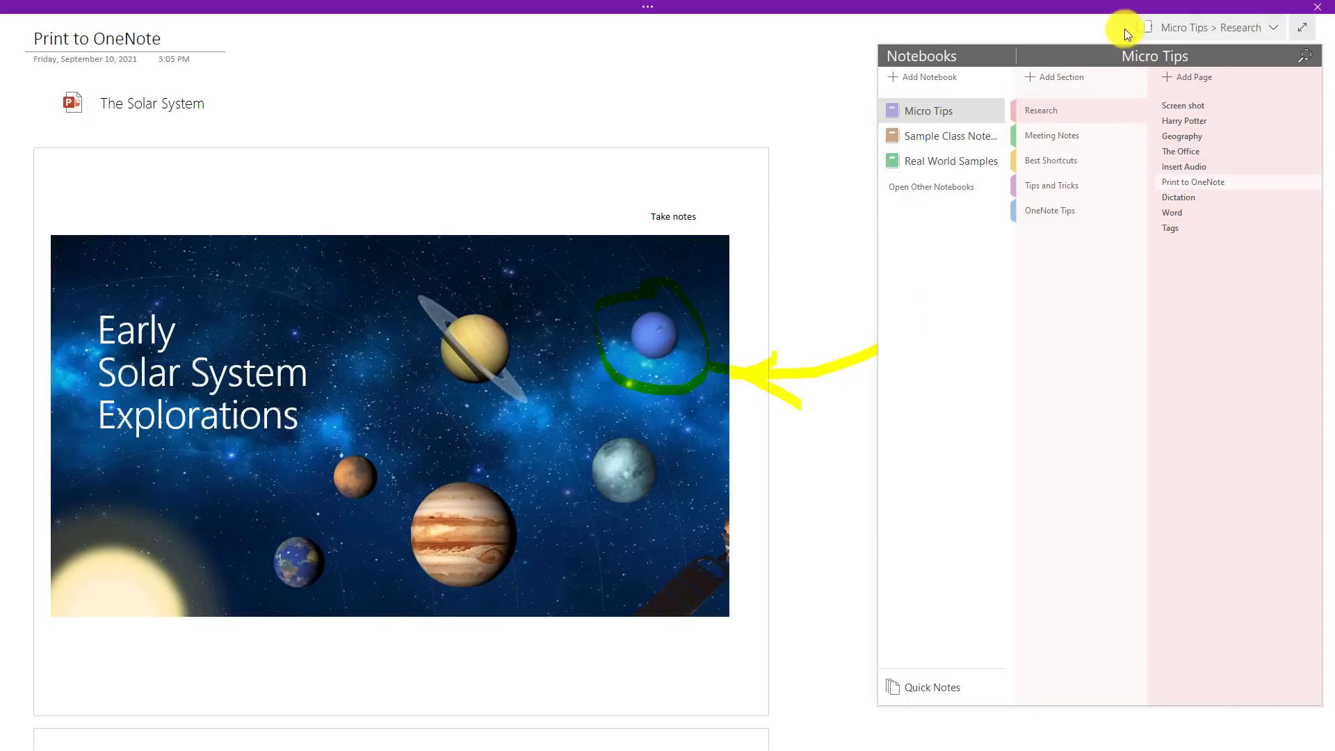
left_click(1088, 30)
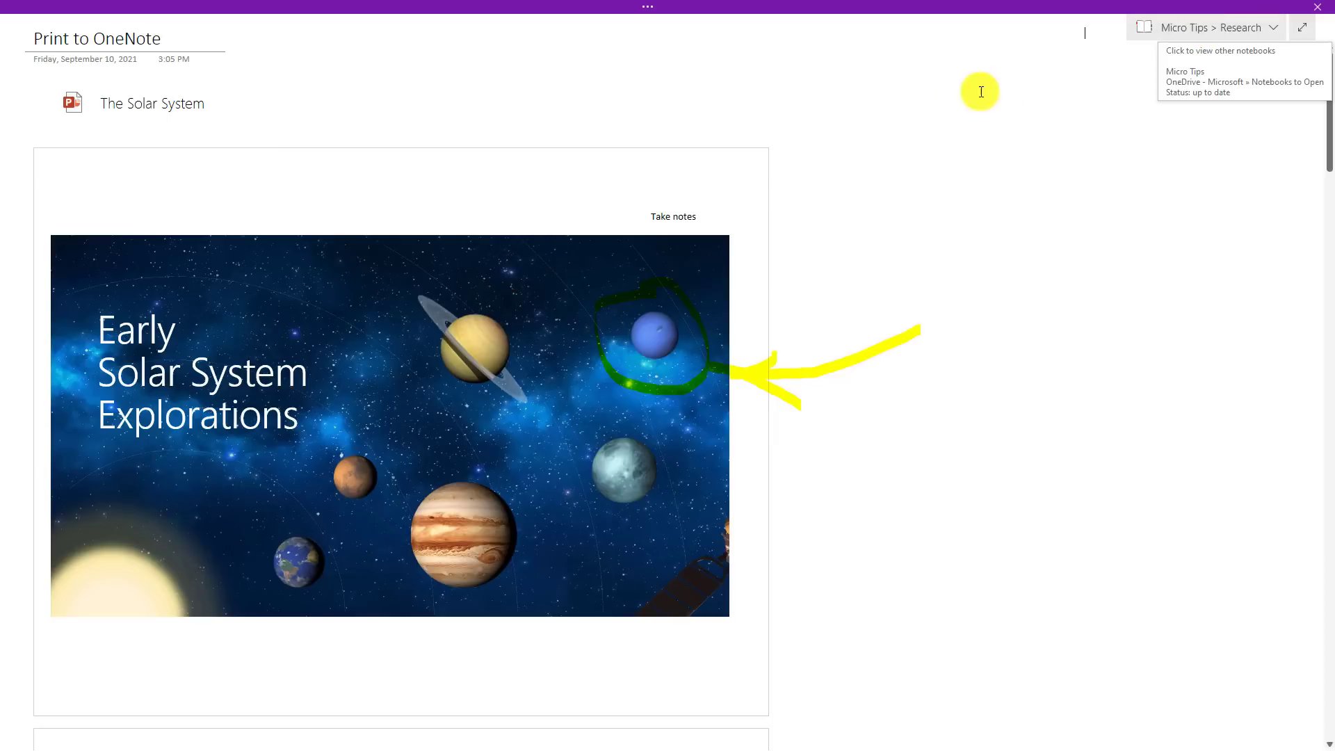
Step: Temporarily reveal the ribbon's Draw tools, hide it again, and exit full-page view
left_click(644, 8)
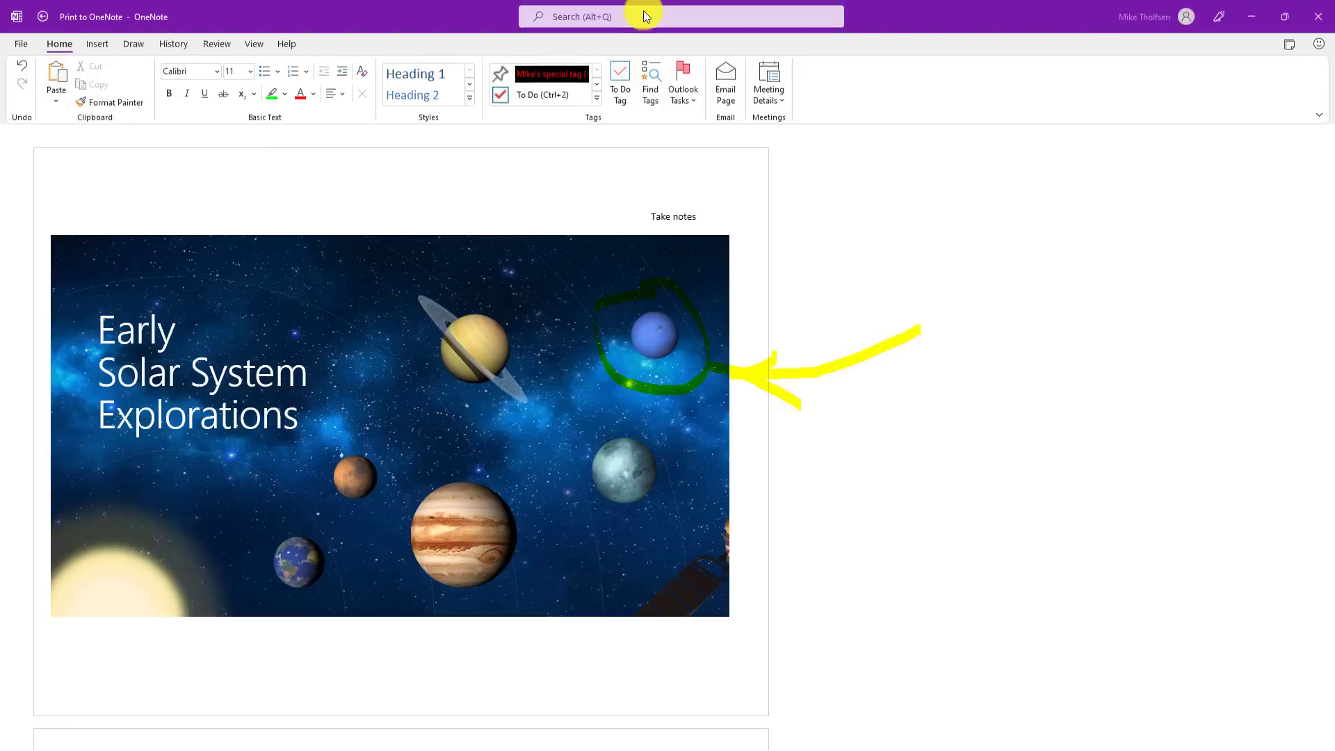
left_click(133, 44)
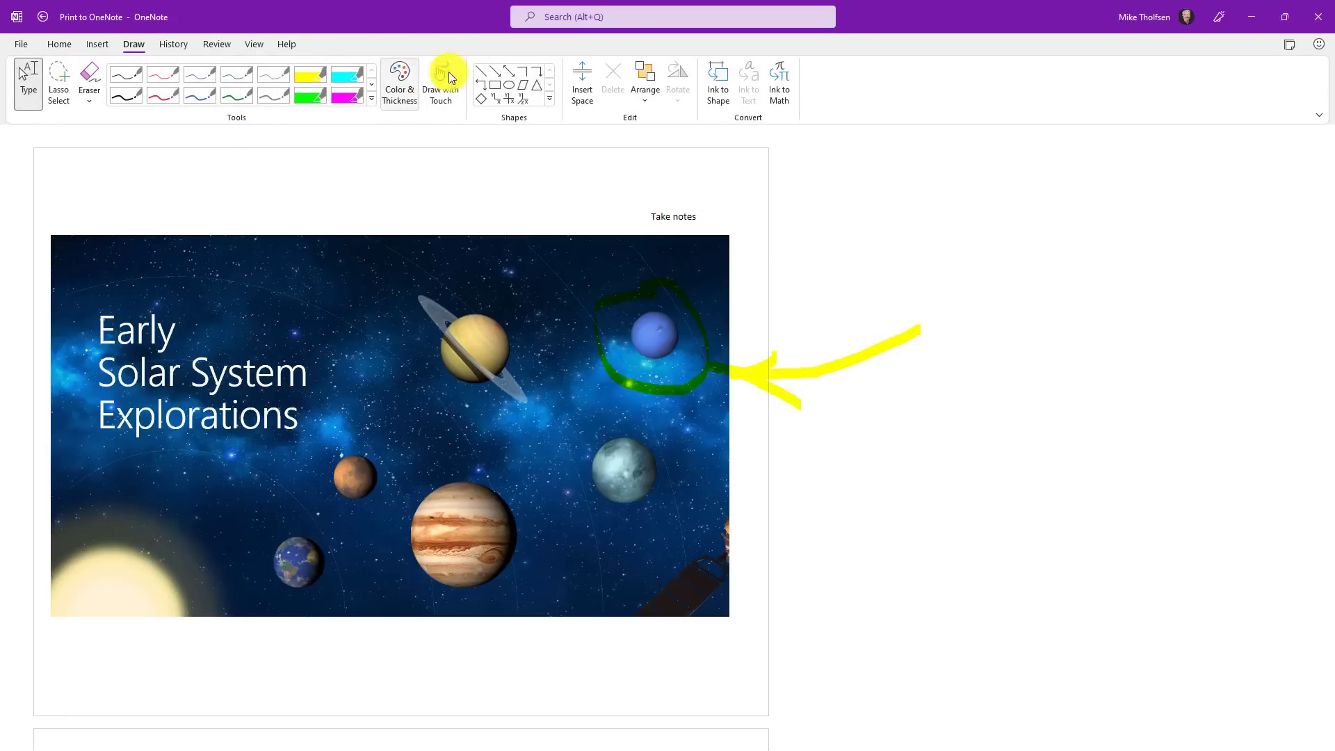
left_click(856, 250)
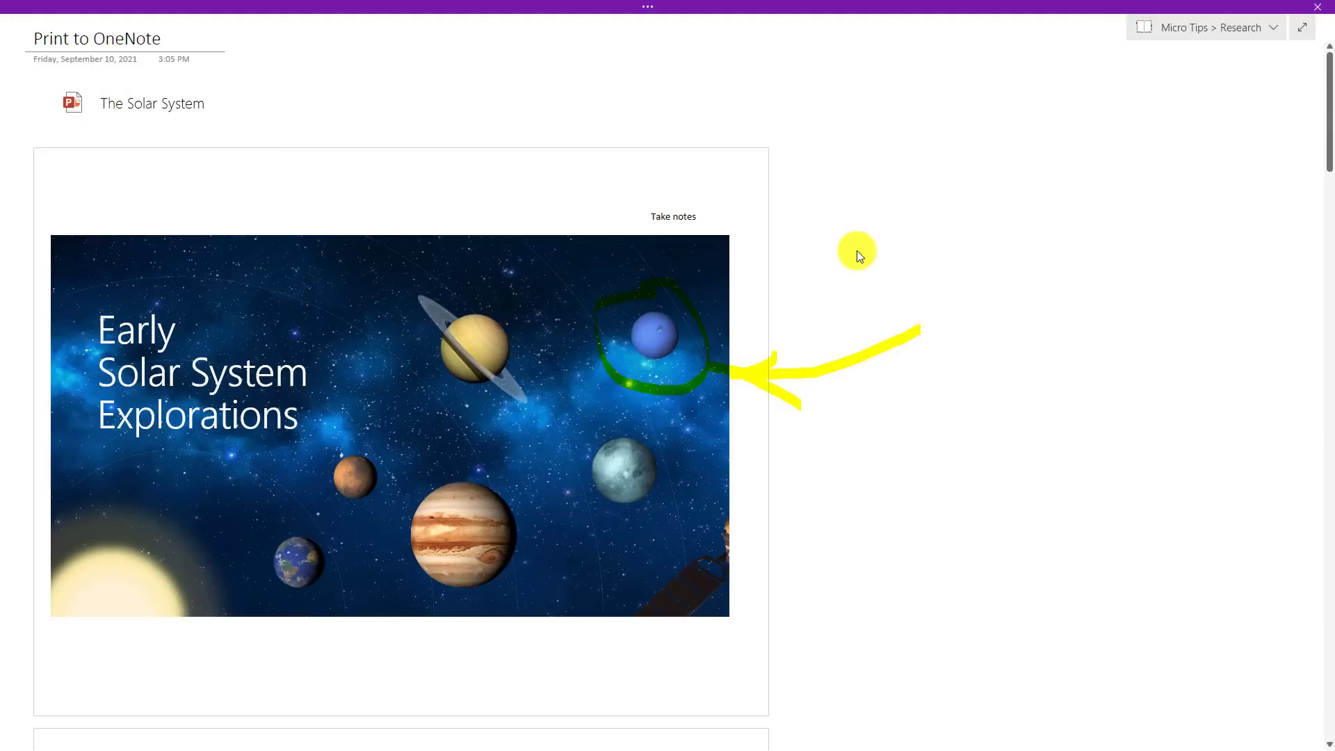
left_click(1305, 29)
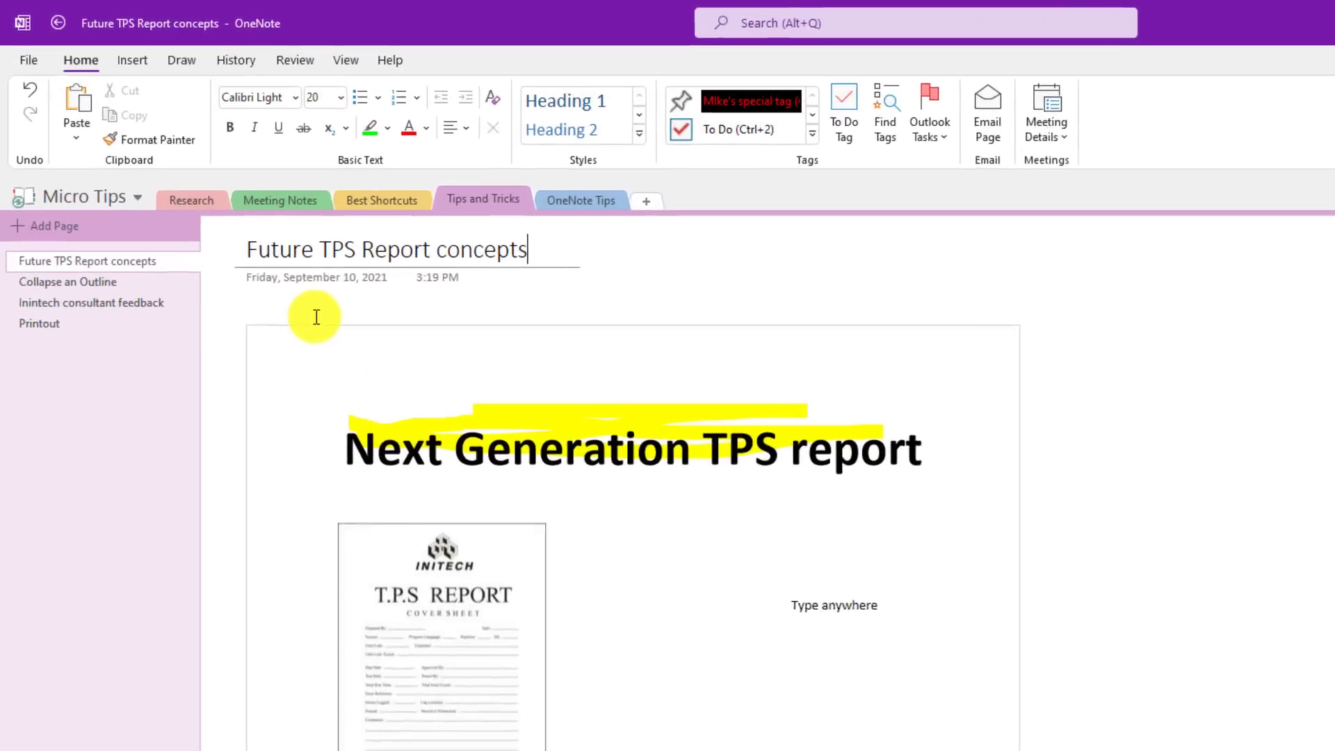
Step: Set a password on the Tips and Tricks section and lock all protected sections
right_click(496, 203)
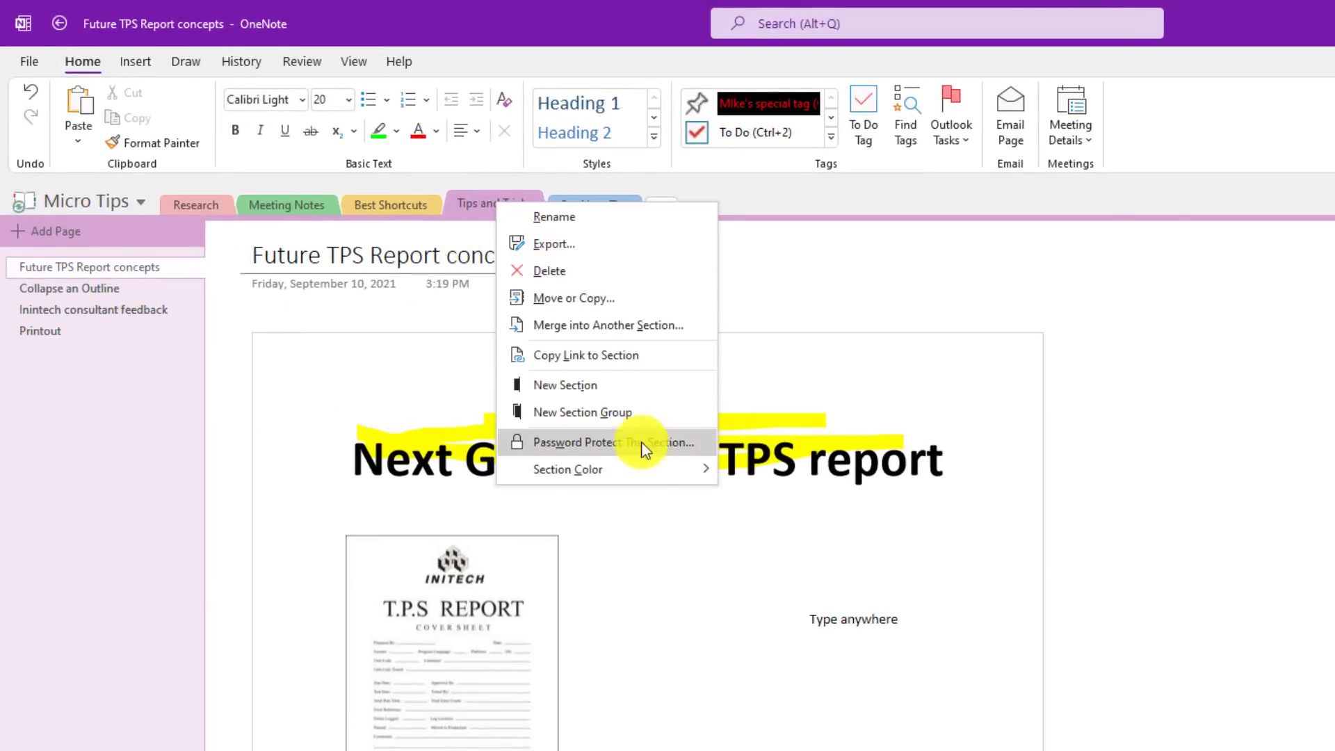
left_click(612, 442)
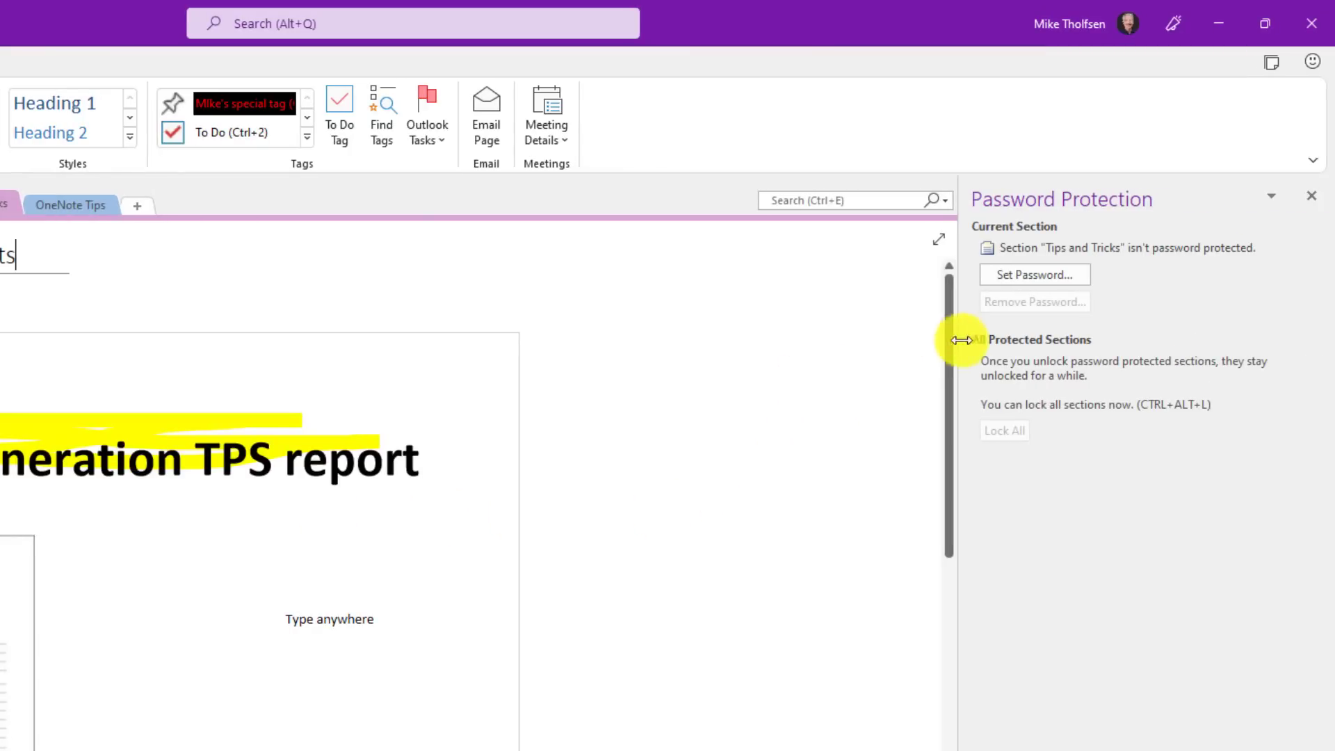
left_click(1036, 278)
type("p")
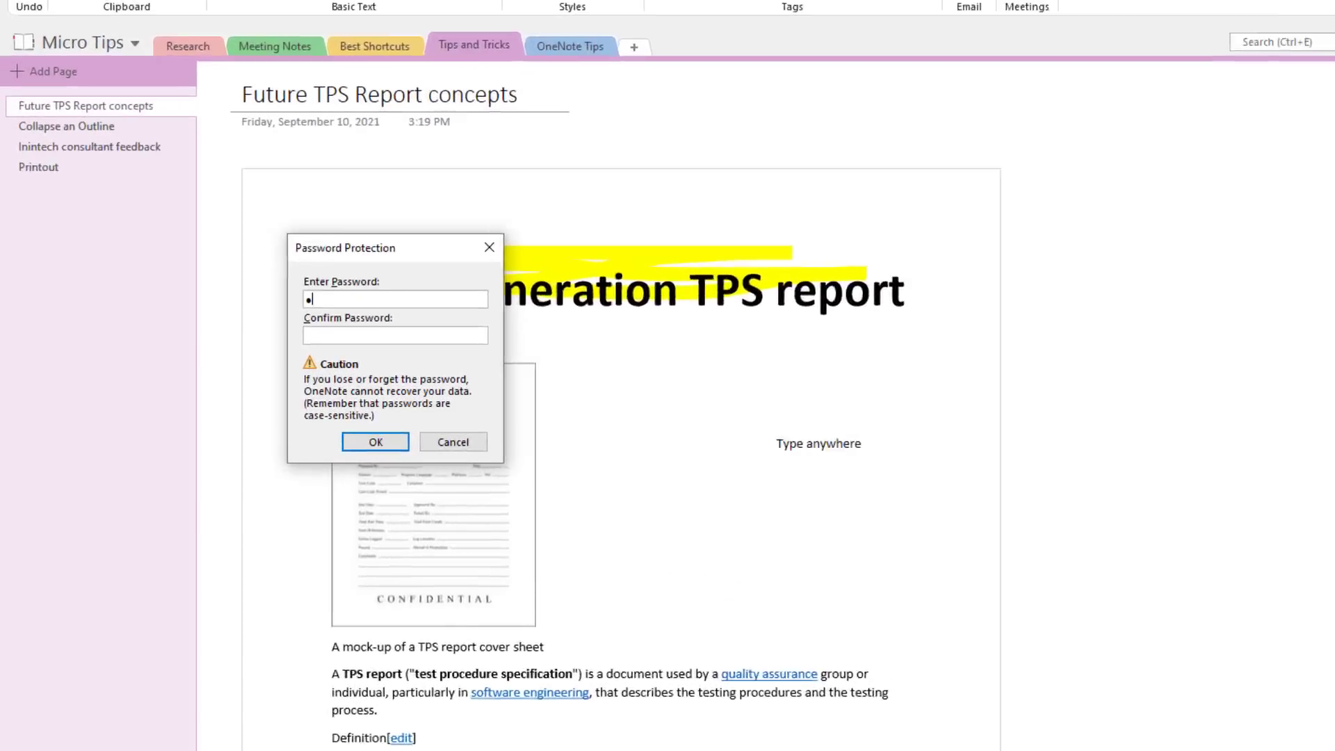
type("as")
key("Tab")
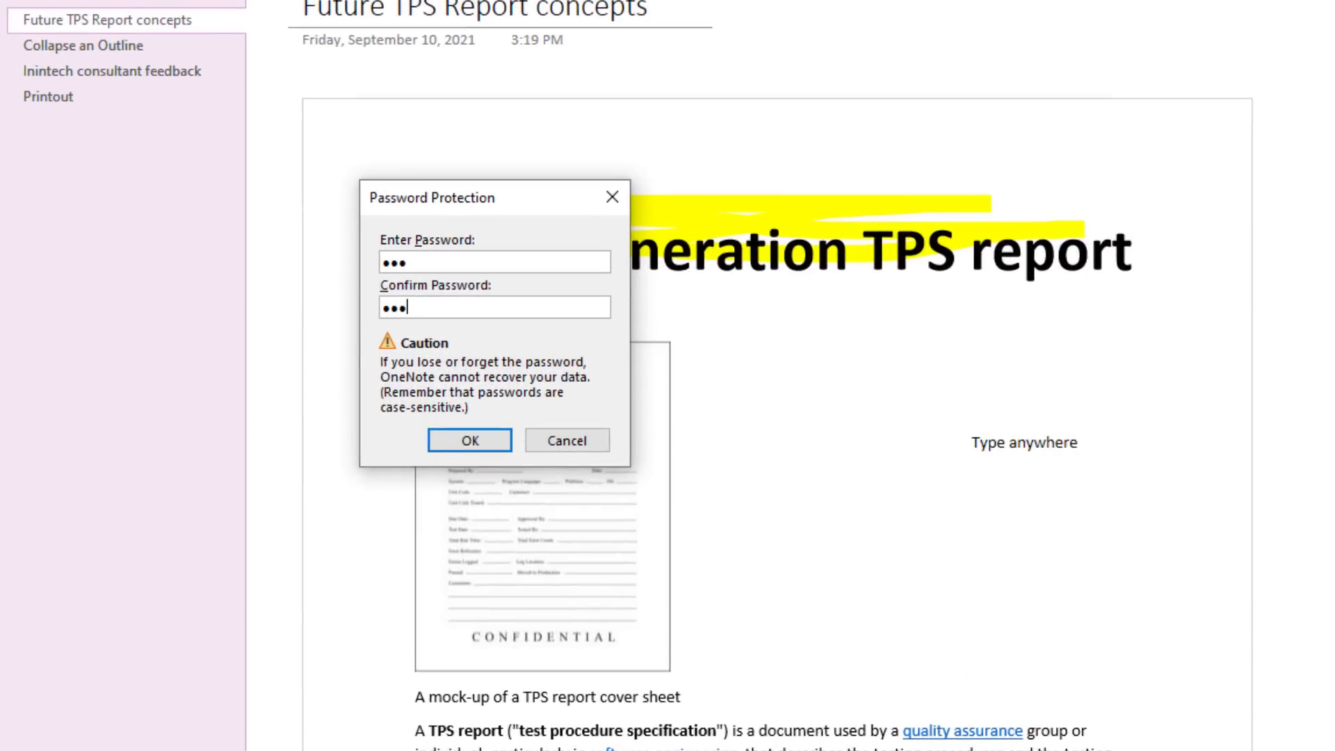
type("pas")
left_click(456, 441)
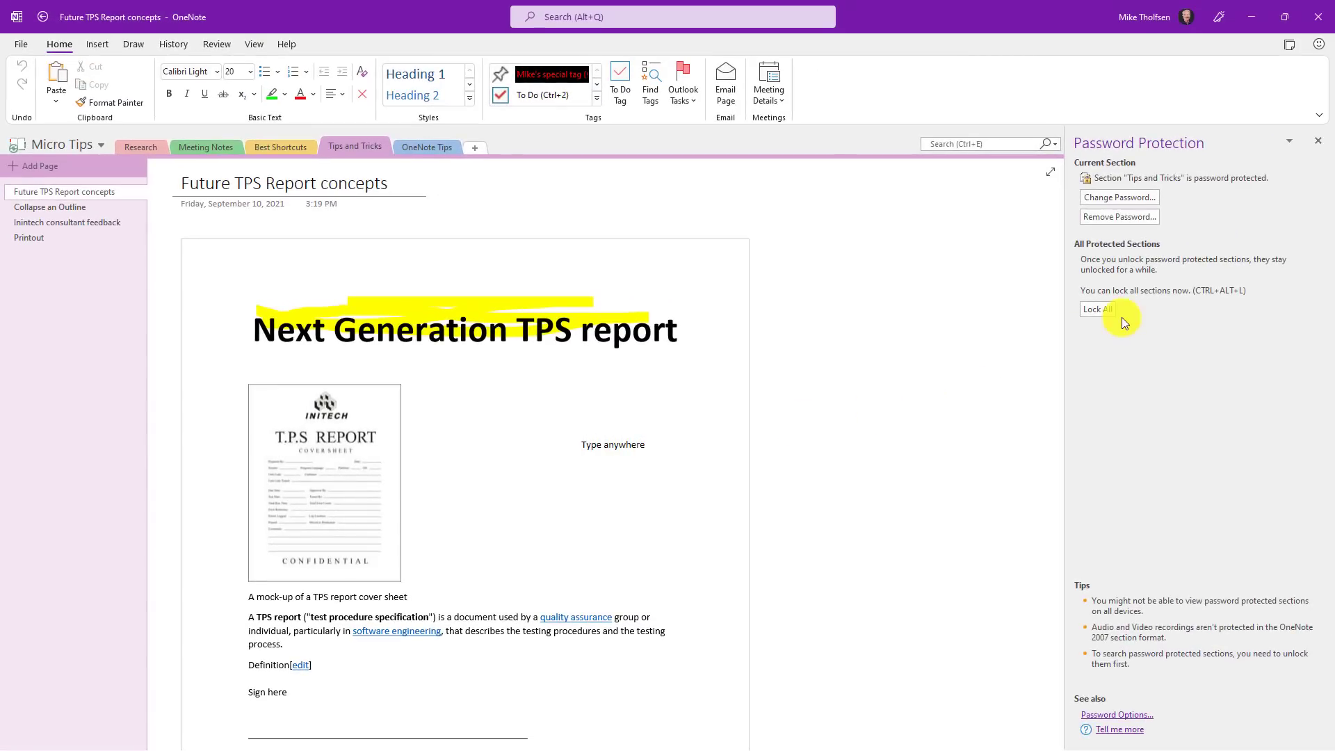
left_click(1099, 313)
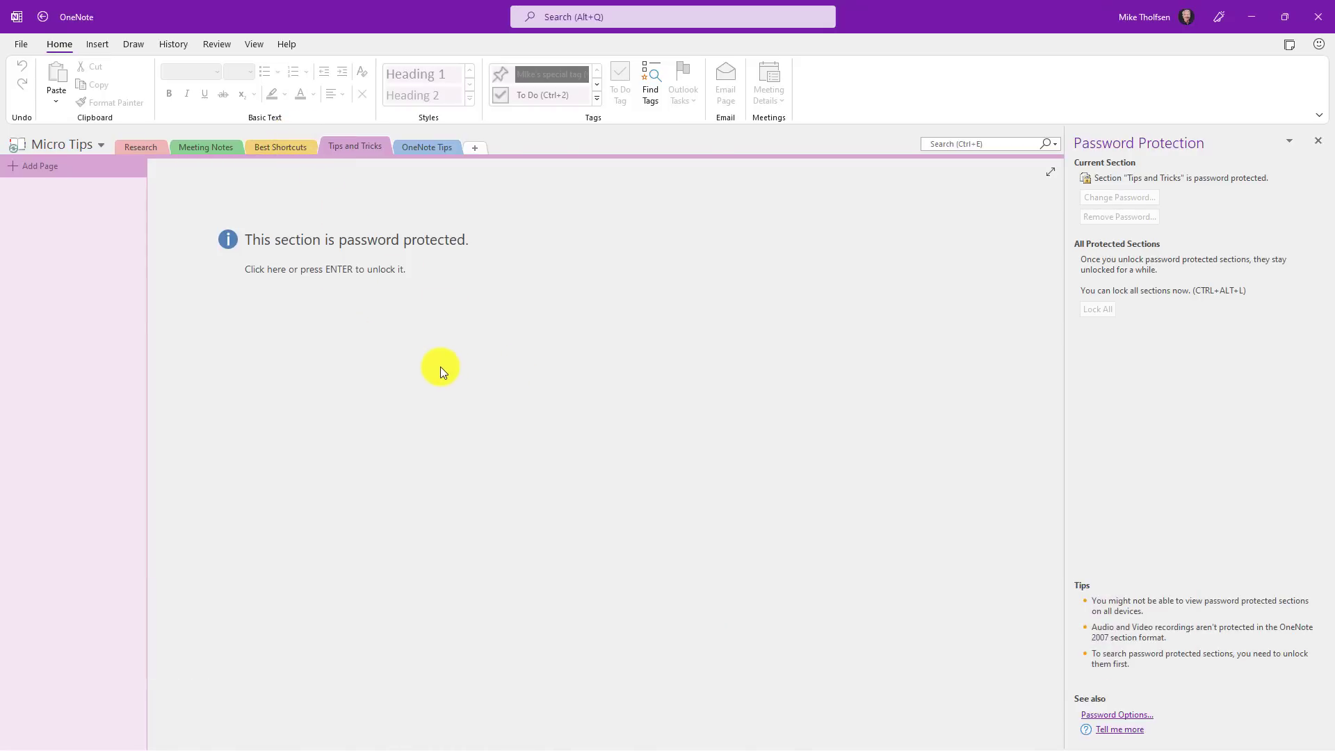
Step: Unlock the Tips and Tricks section with its password
left_click(1317, 140)
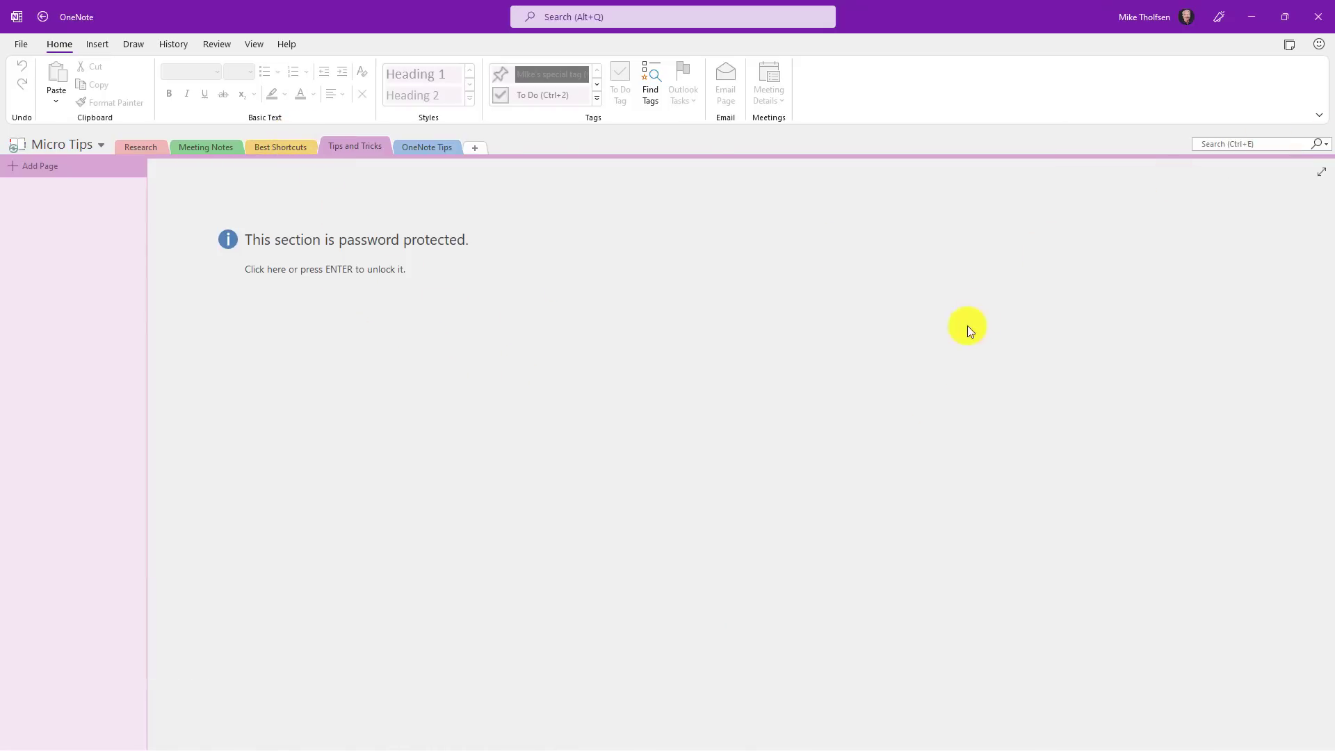
left_click(380, 267)
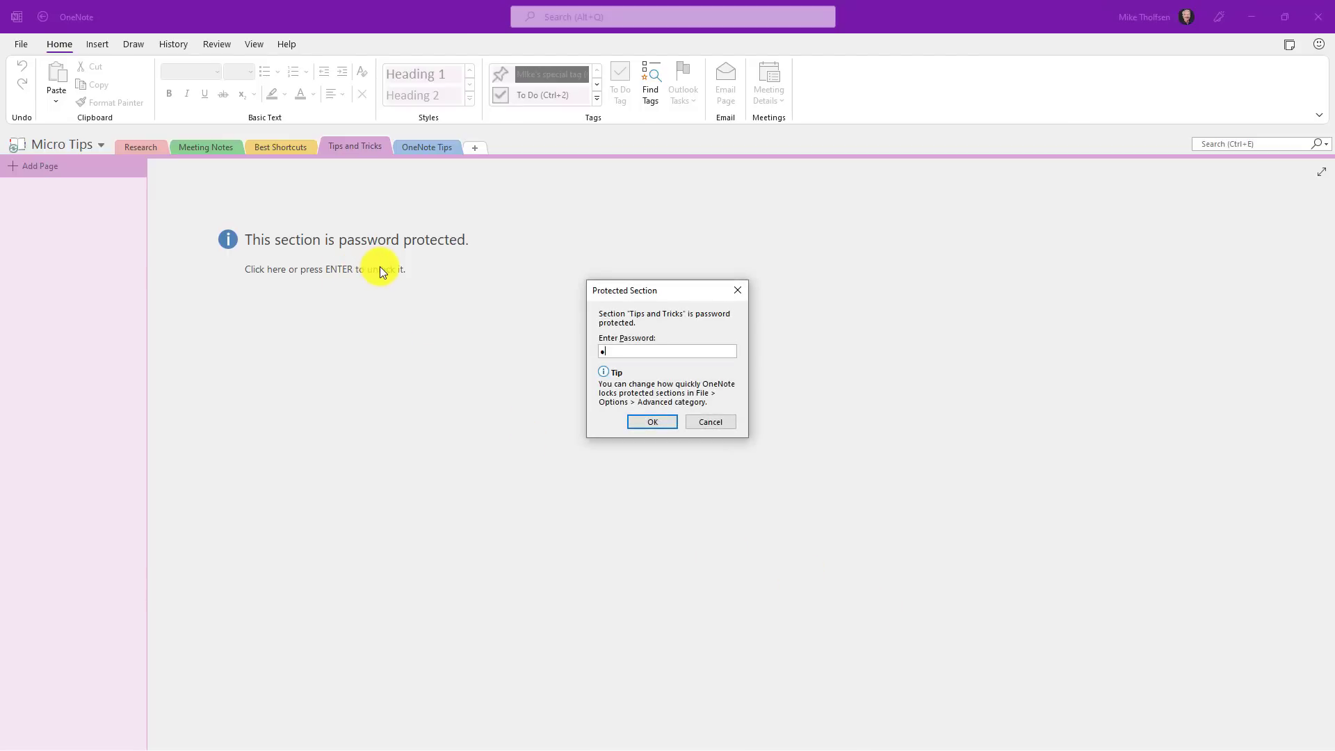
left_click(661, 421)
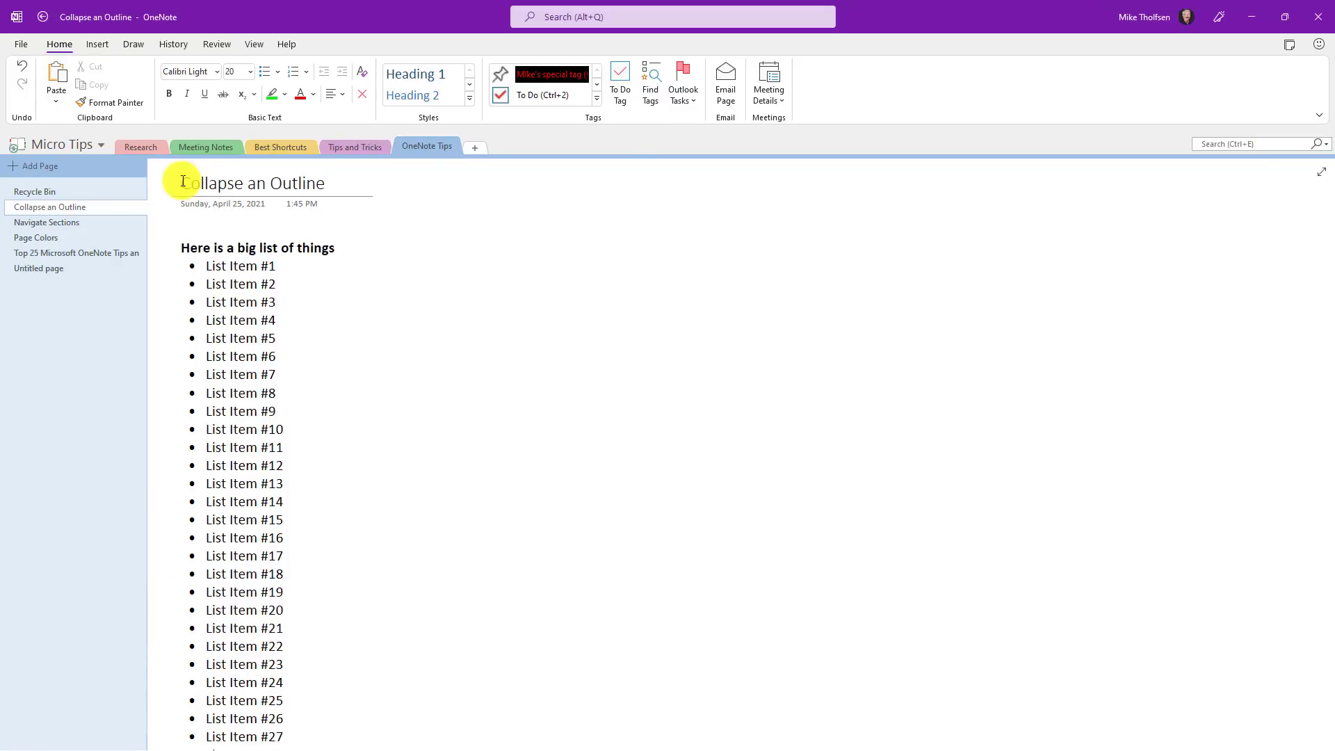
Step: Collapse the big list of things and the additional things list, then expand both again
scroll(253, 501, "down", 5)
scroll(253, 501, "up", 5)
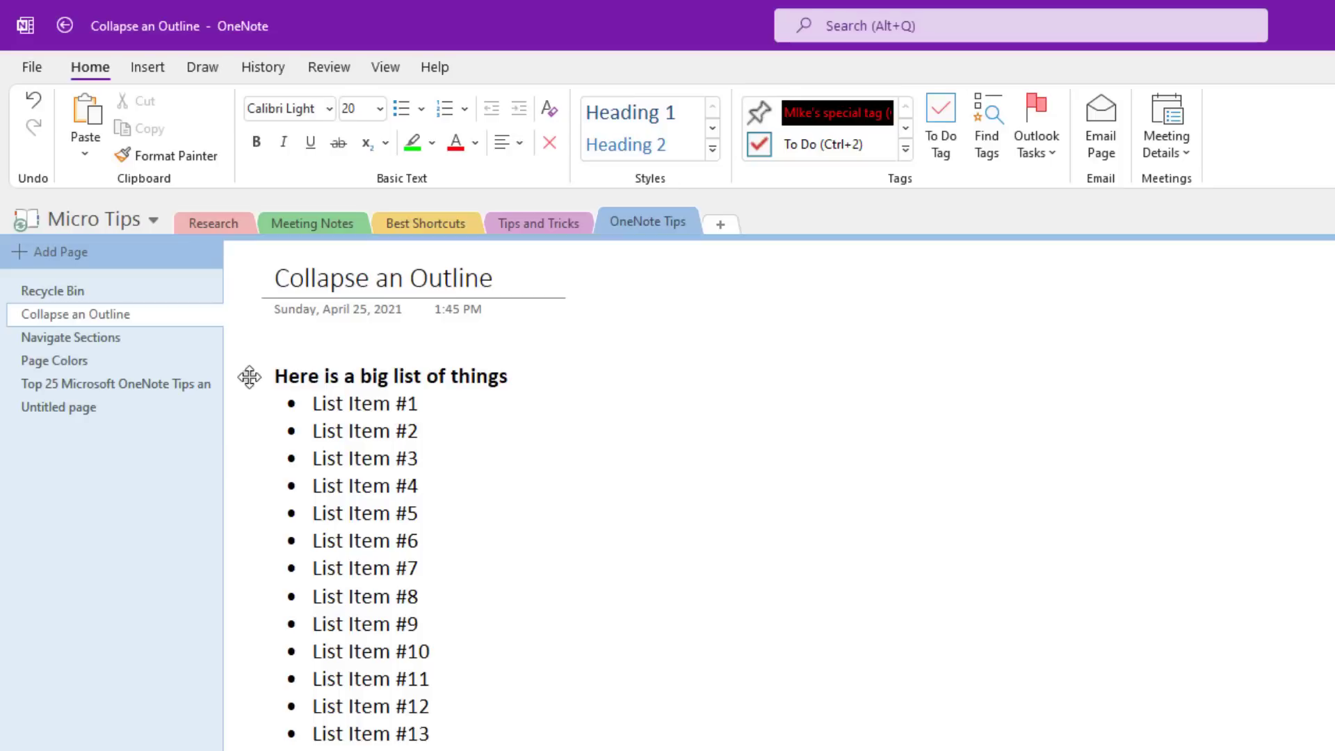
double_click(249, 376)
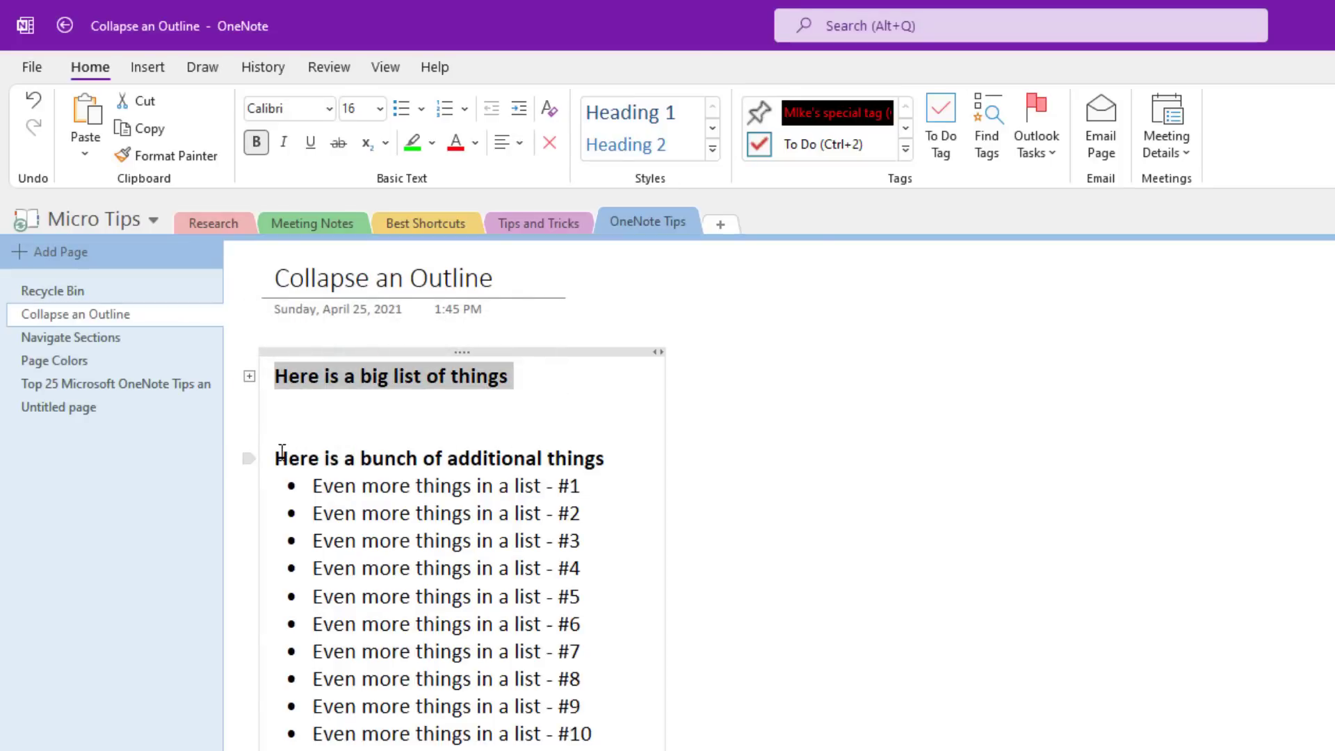
double_click(247, 458)
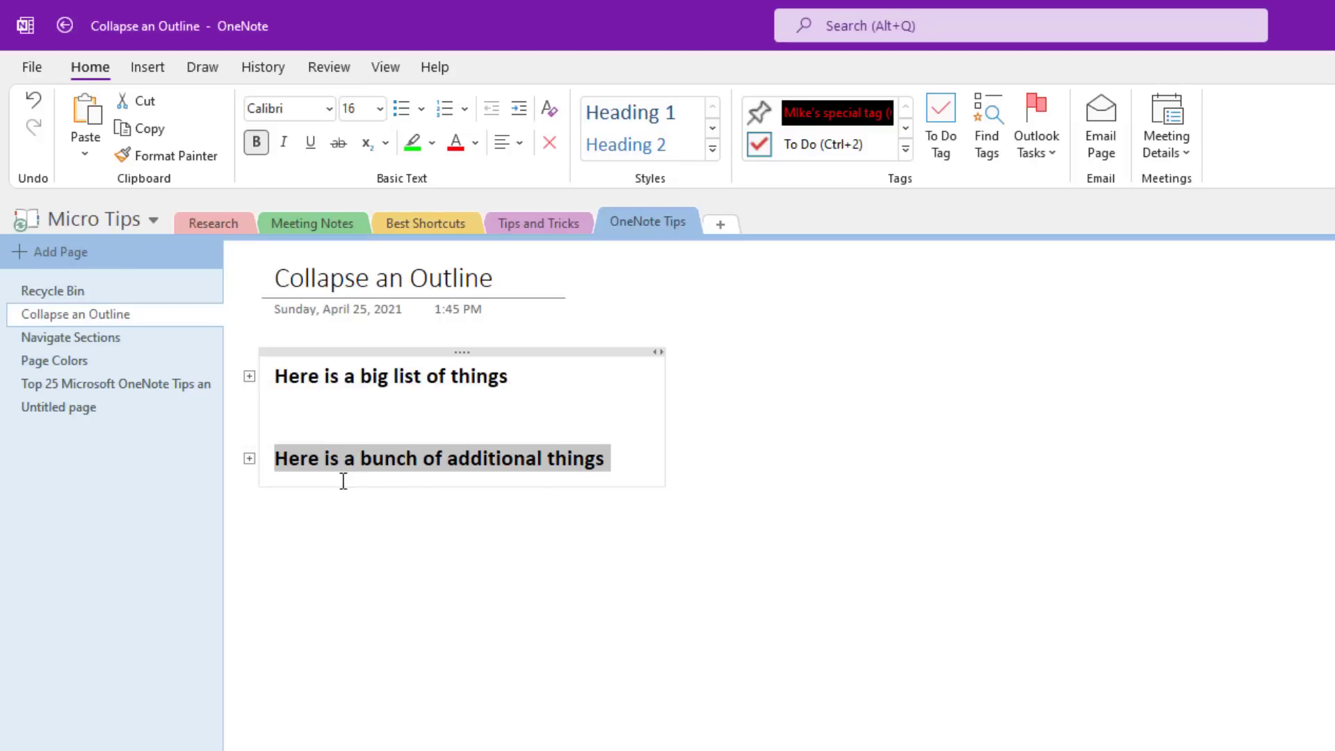
double_click(253, 459)
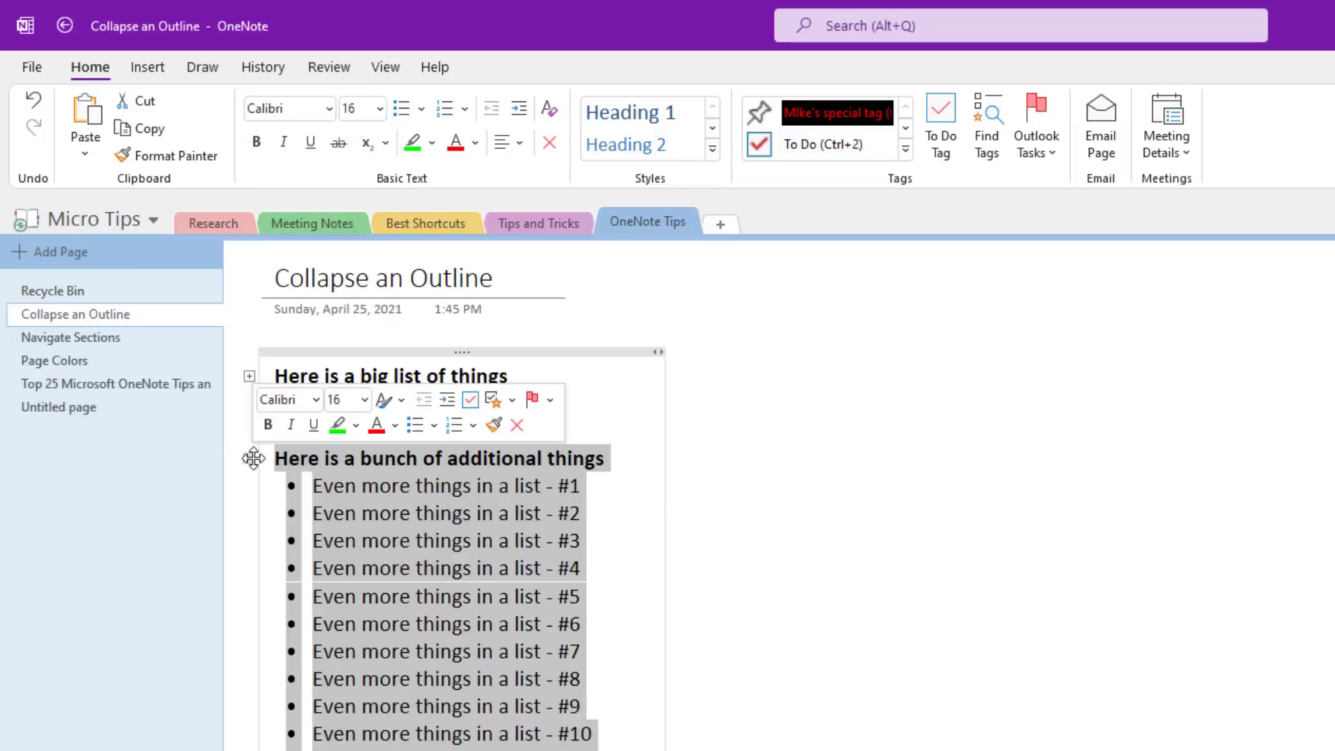
double_click(247, 373)
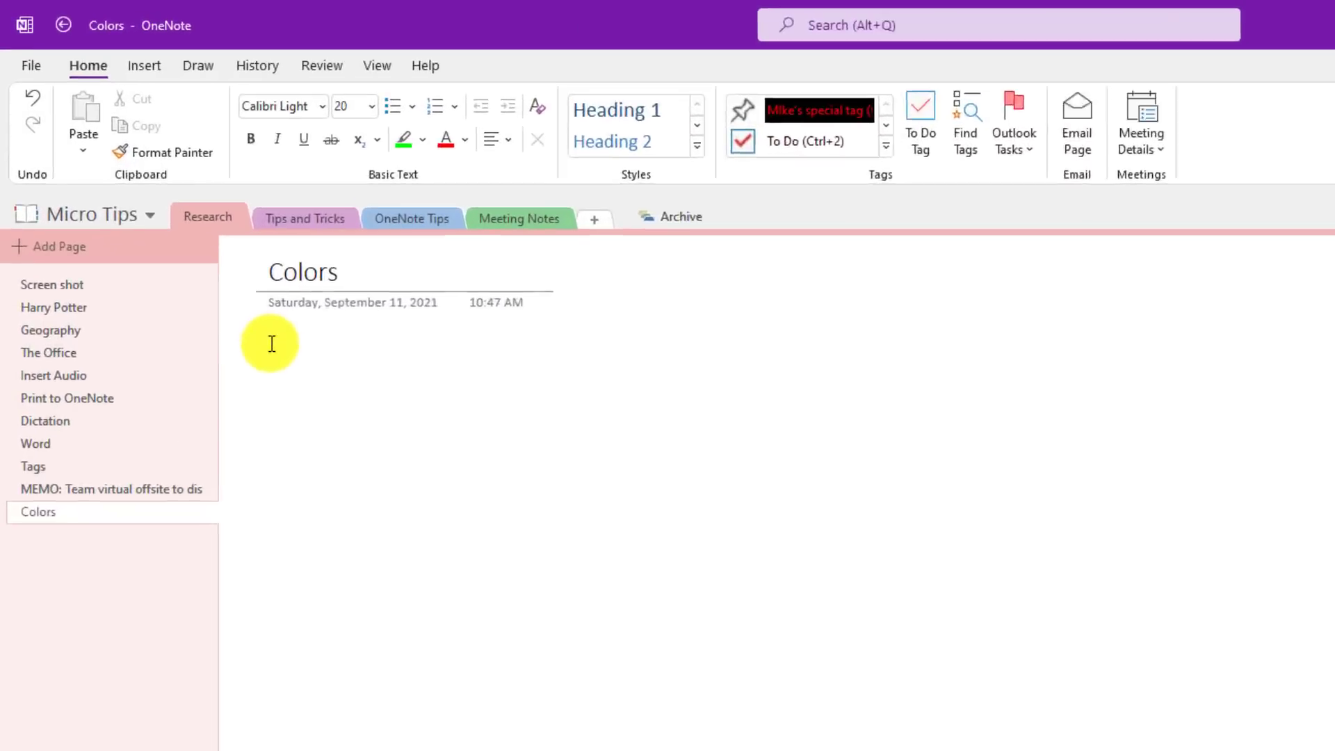
Step: Make the Colors page background light blue, after trying pink and cream
left_click(263, 335)
left_click(365, 63)
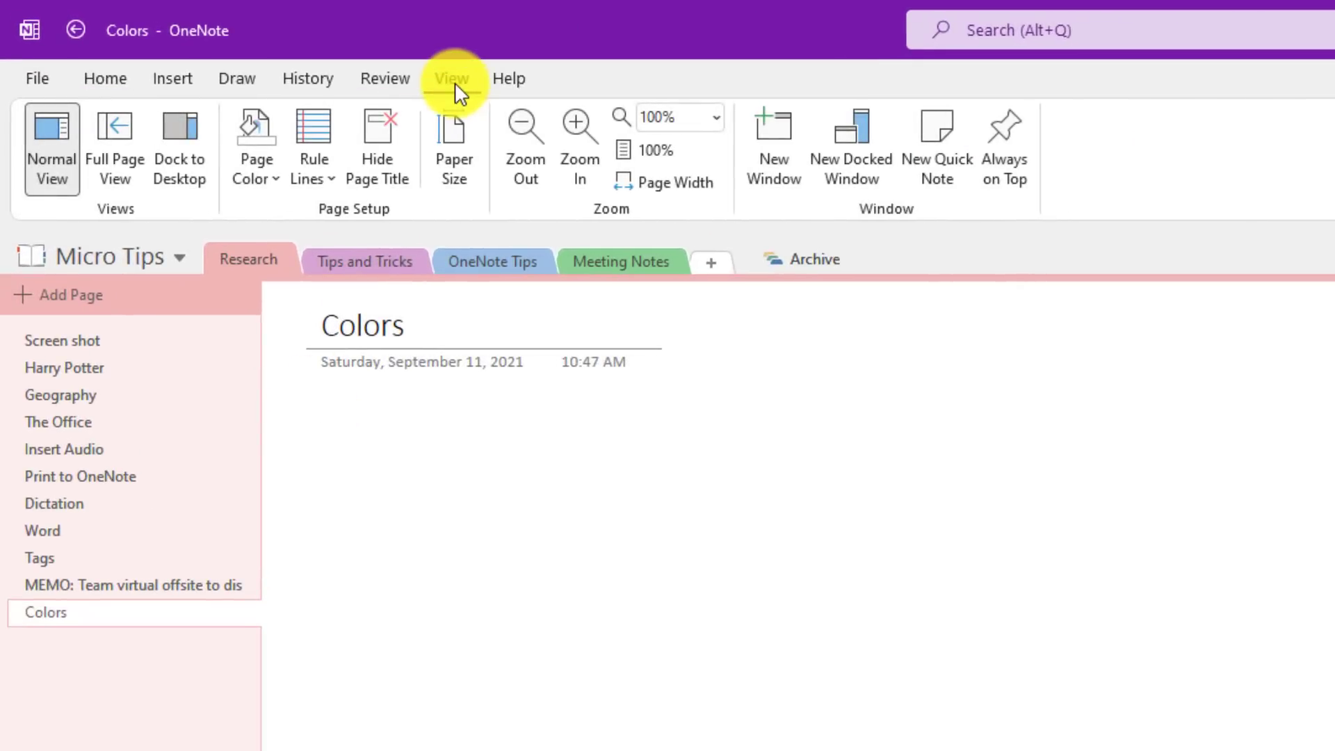
left_click(269, 158)
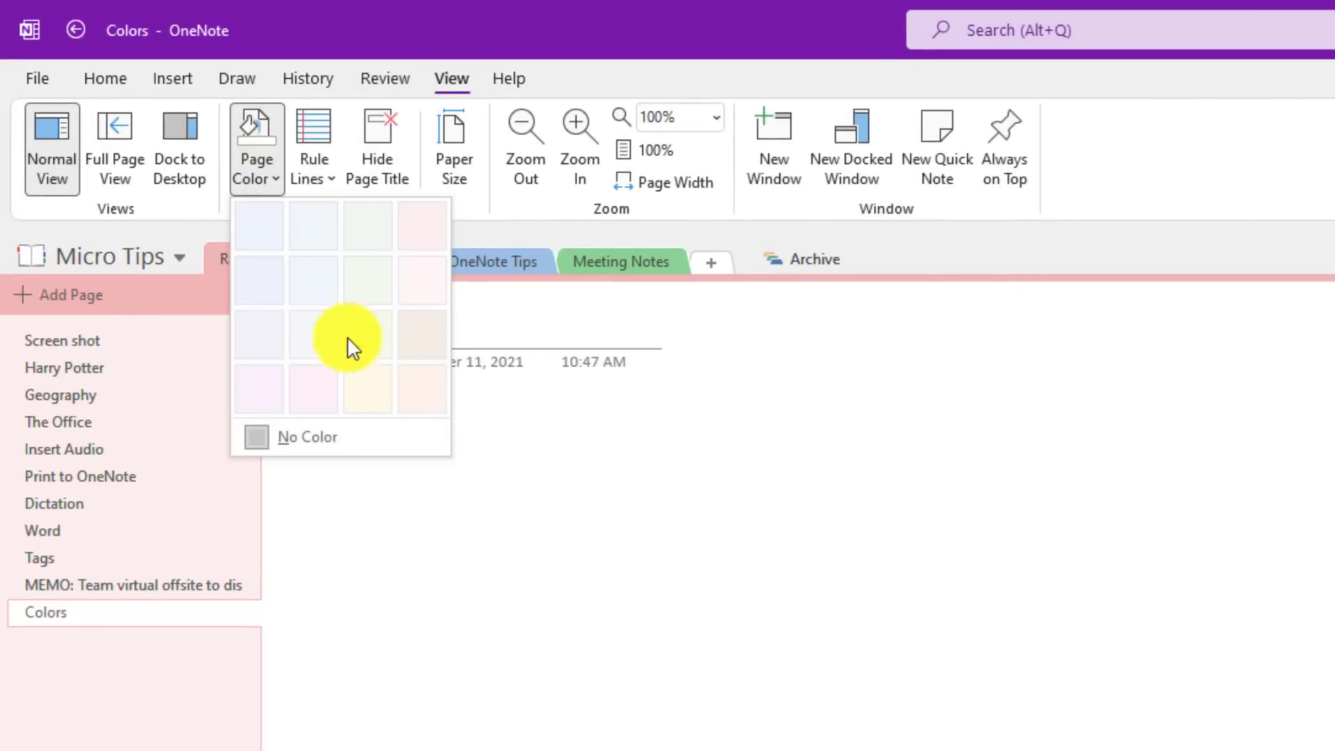
left_click(324, 393)
left_click(260, 176)
left_click(368, 388)
left_click(270, 173)
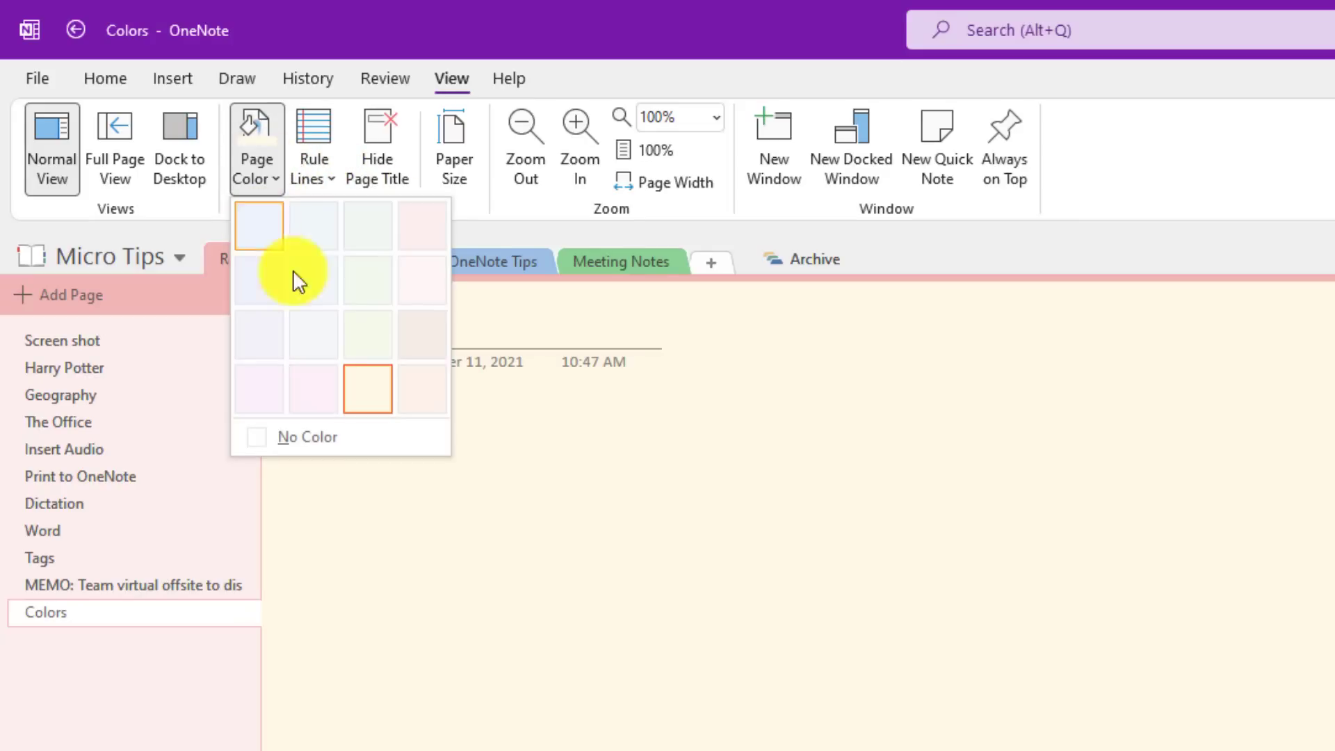
left_click(323, 300)
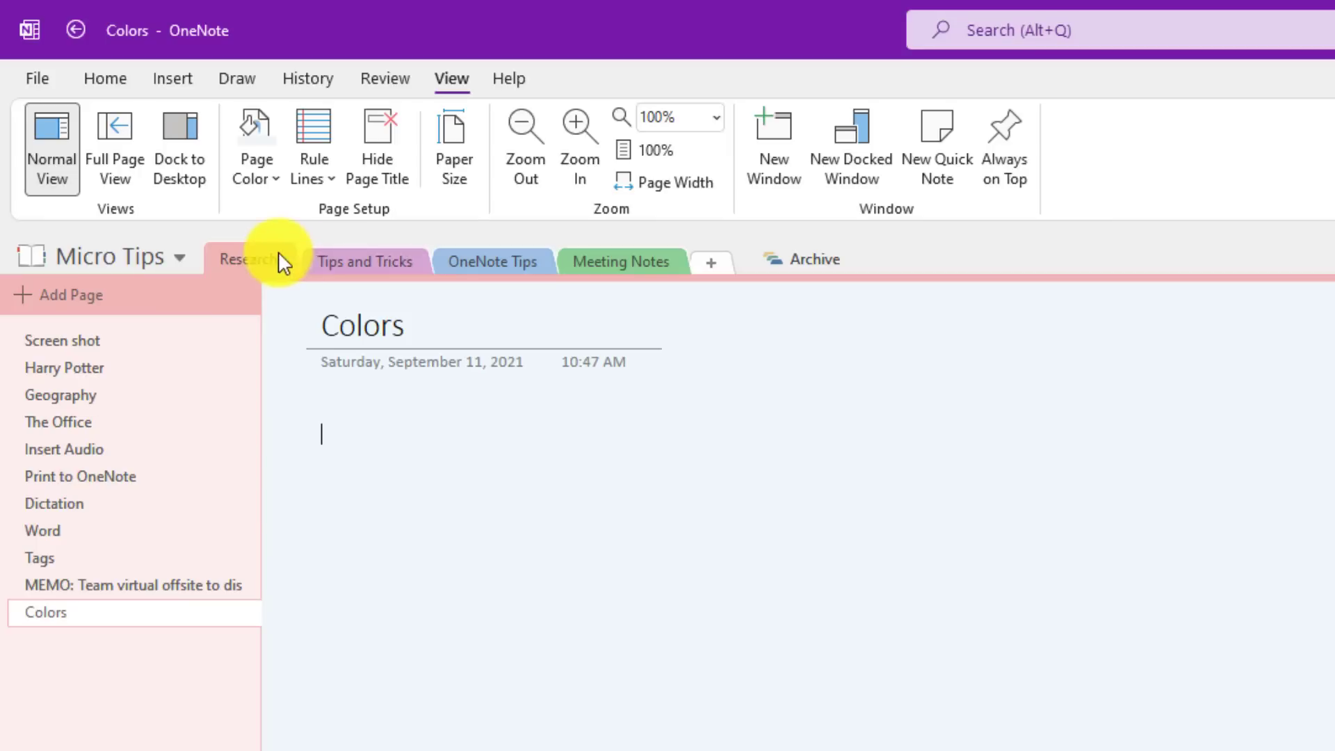
Step: Colour the Research section tab yellow
right_click(256, 256)
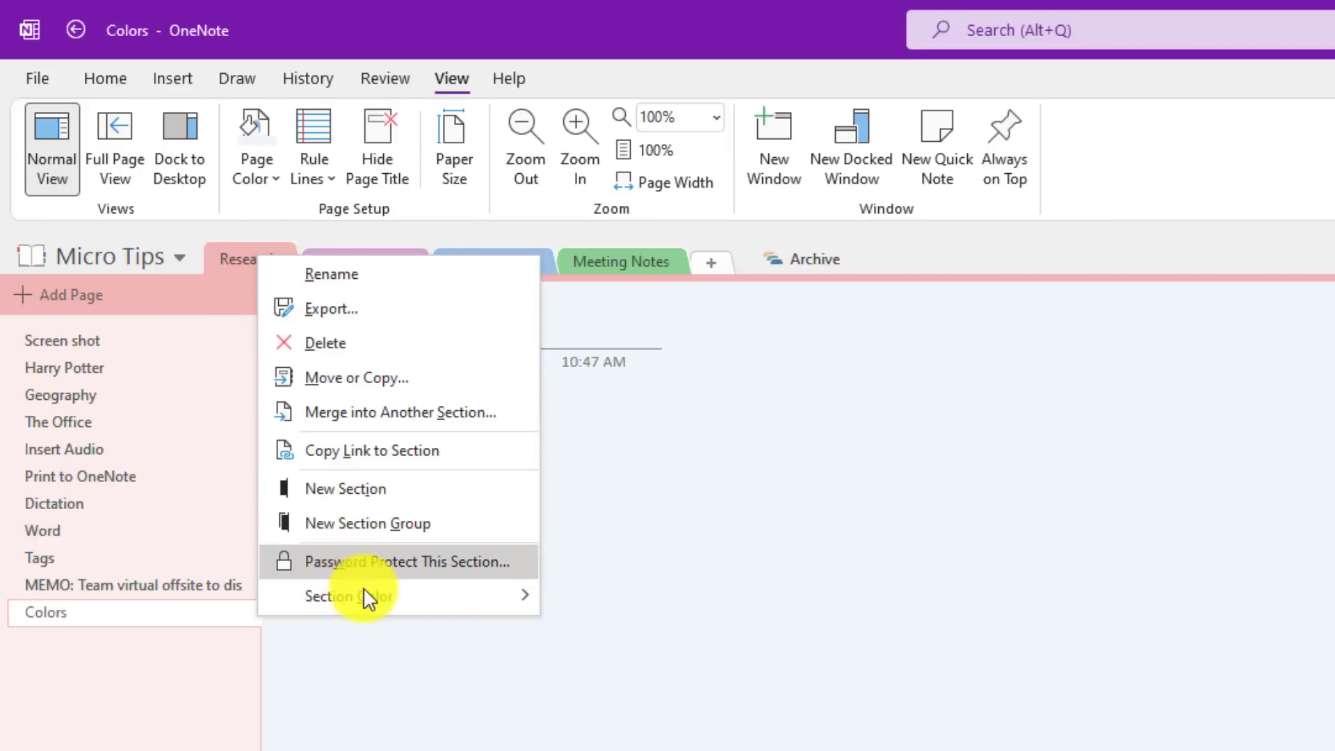
mouse_move(366, 595)
left_click(635, 635)
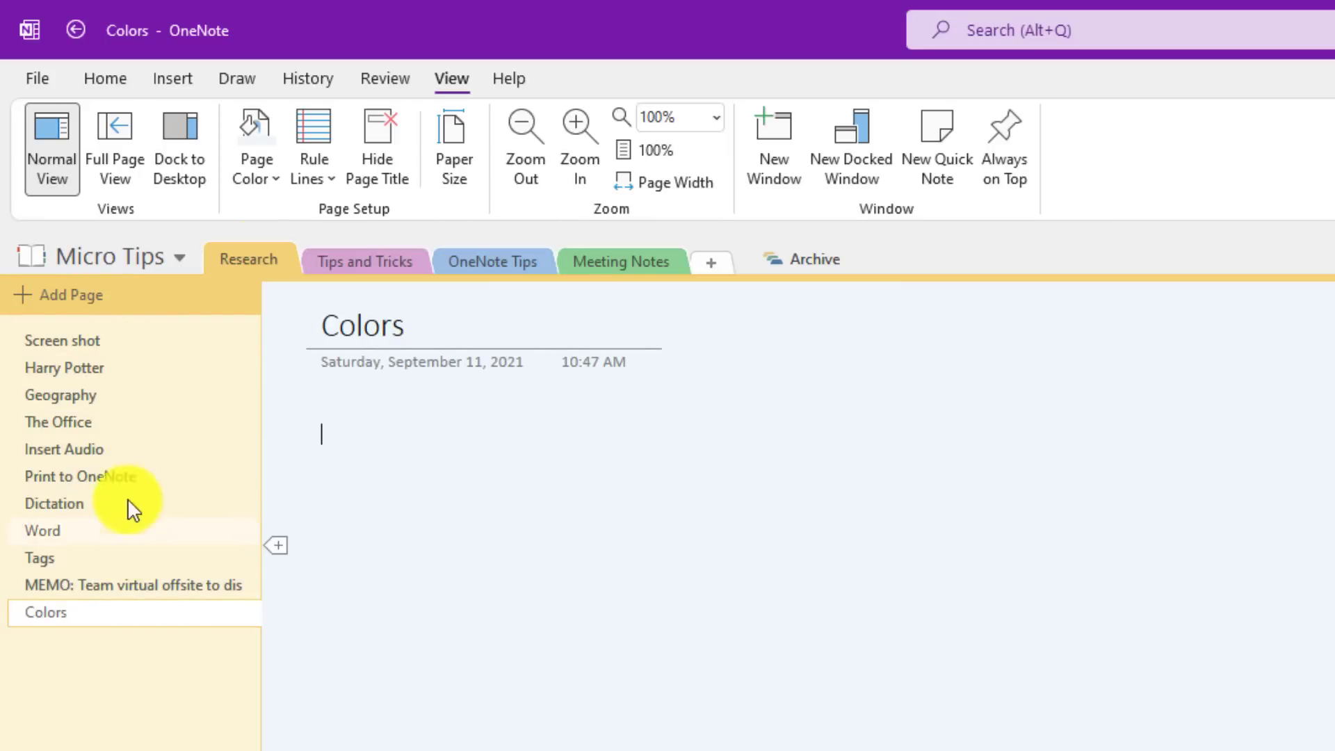
Step: Dock the notebooks pane and set the Micro Tips notebook colour to yellow in Properties
left_click(129, 264)
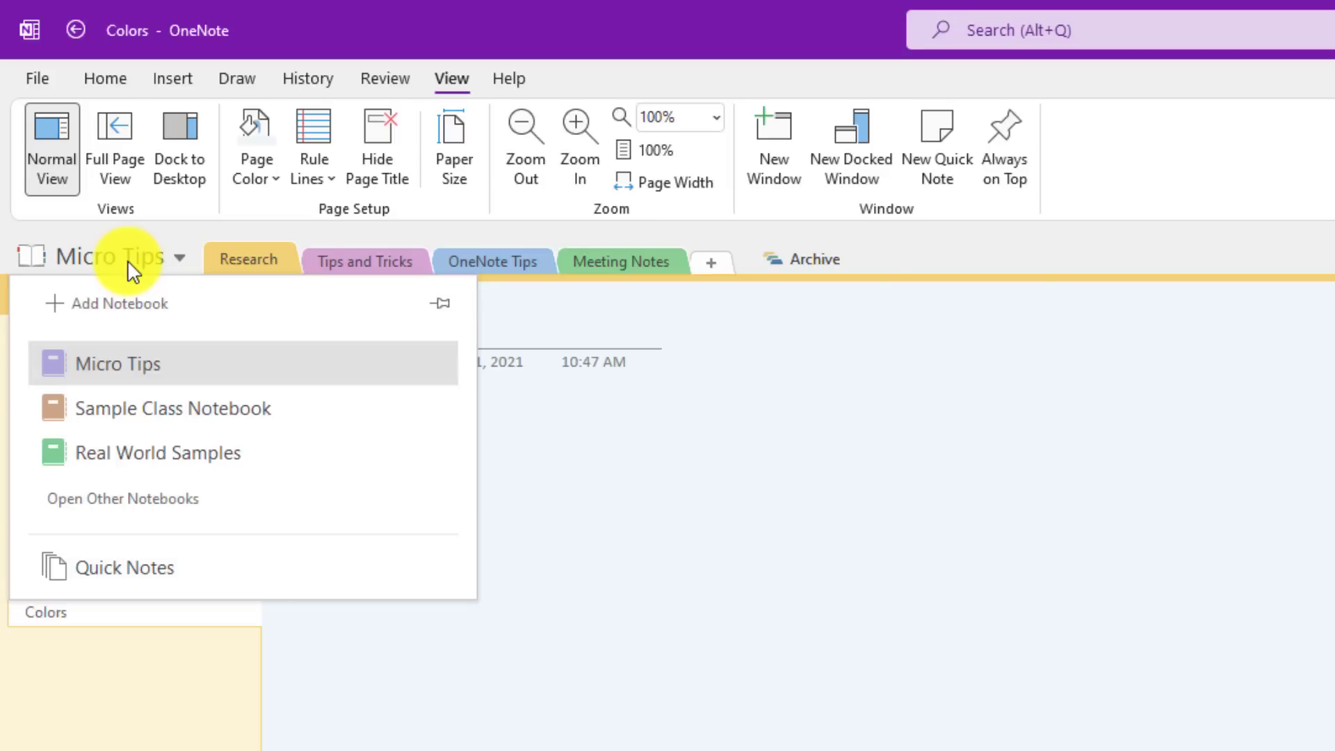
left_click(443, 304)
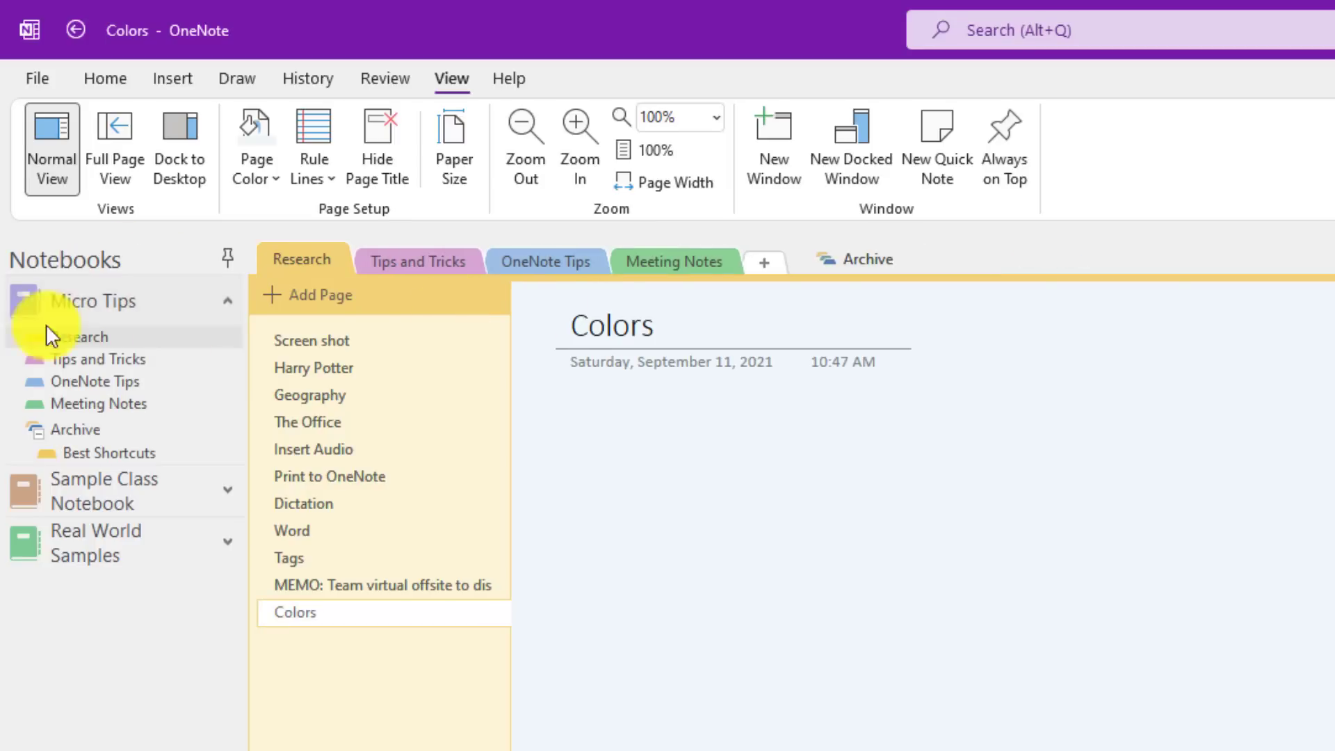
right_click(120, 299)
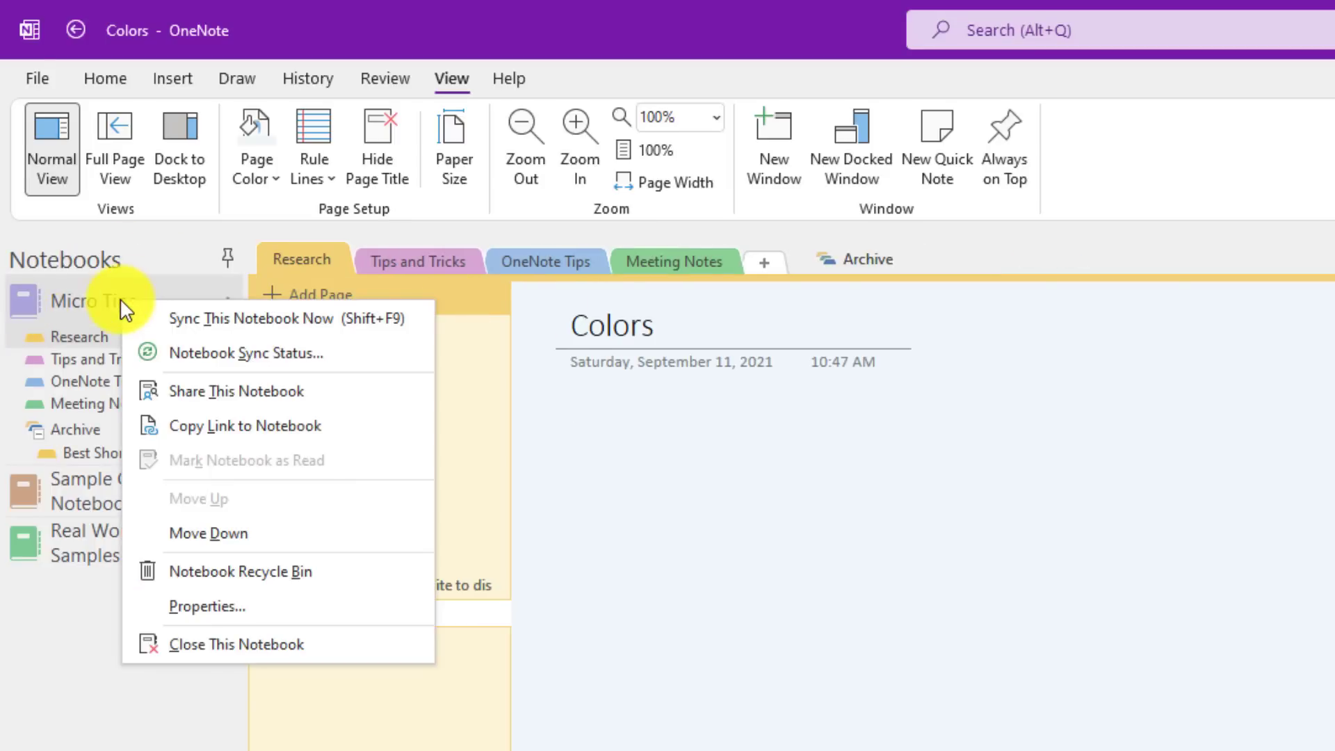
left_click(207, 605)
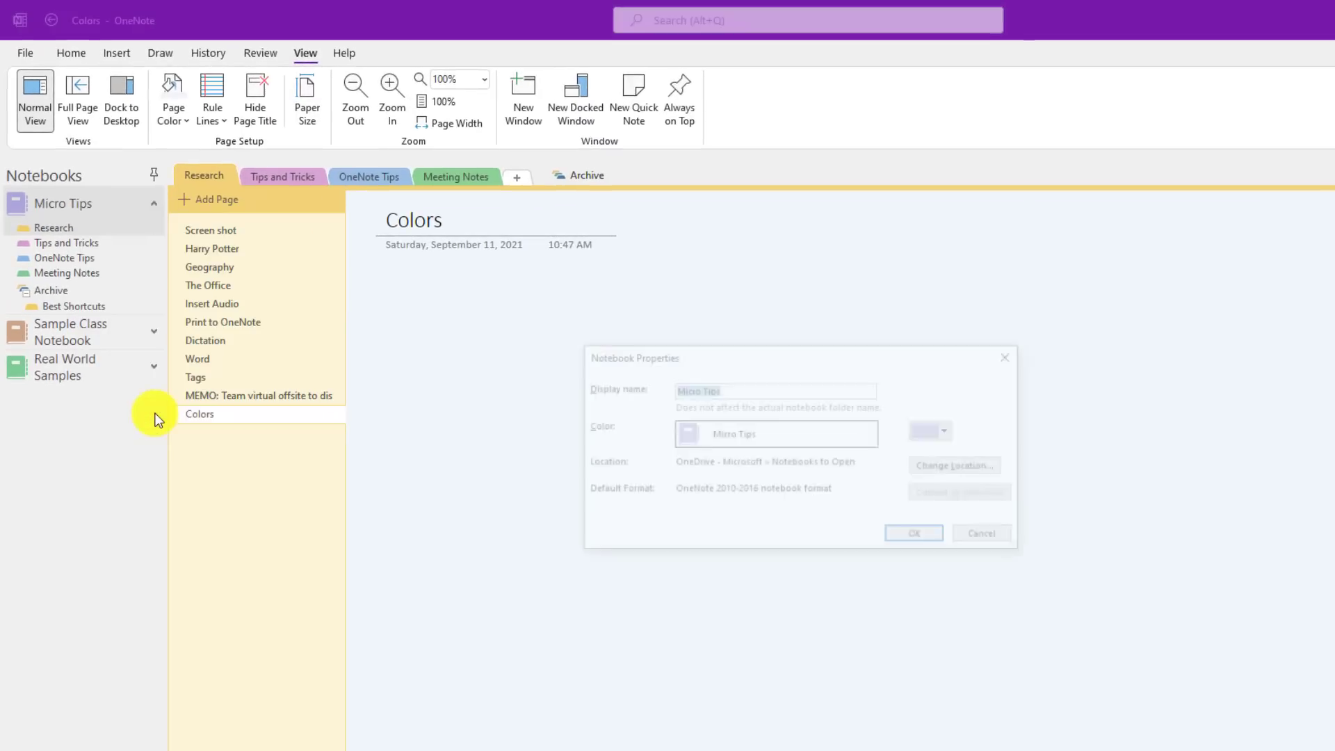
left_click(950, 432)
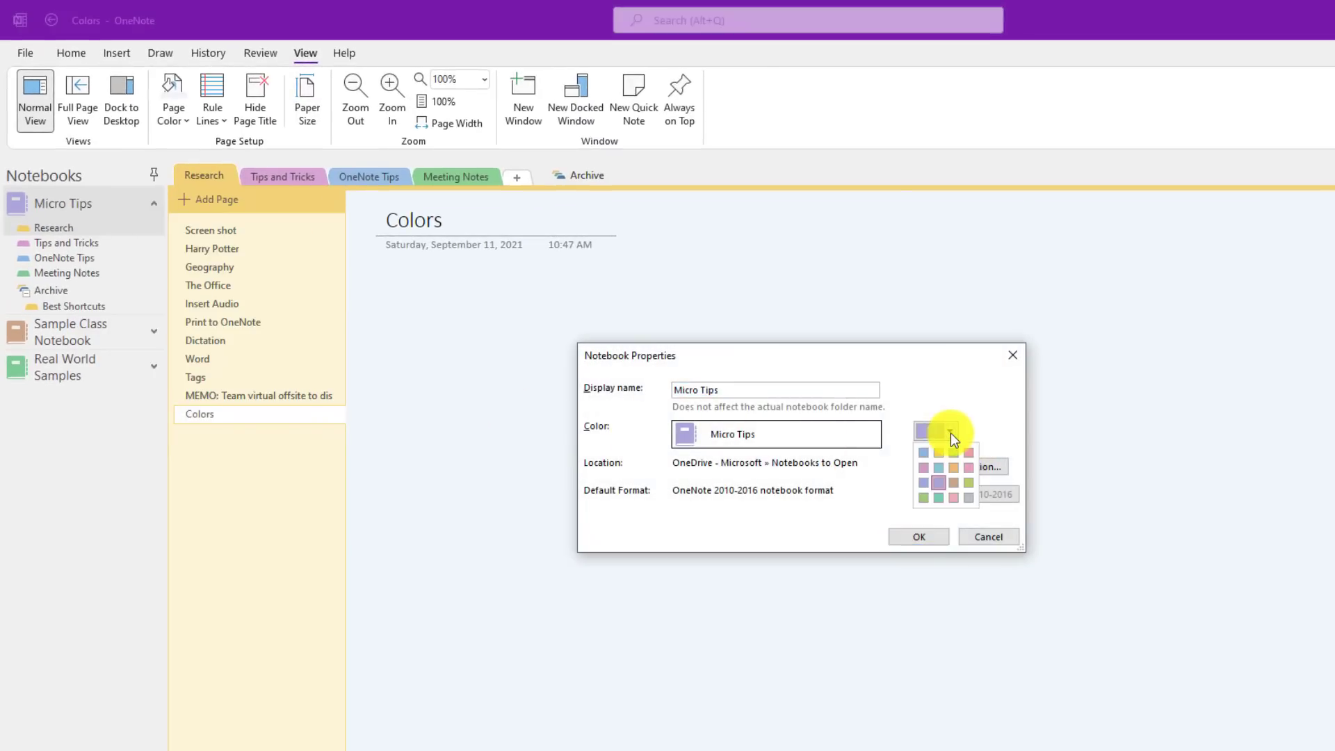
left_click(938, 452)
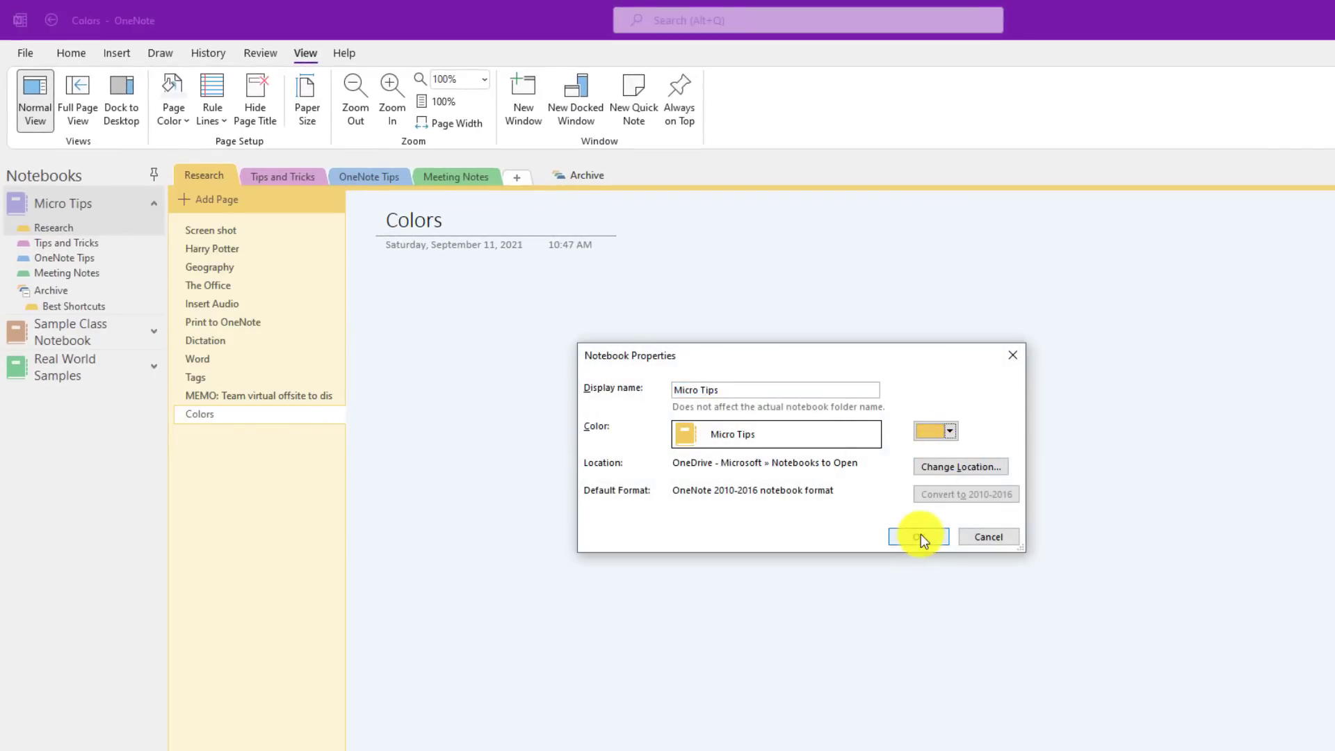
left_click(920, 535)
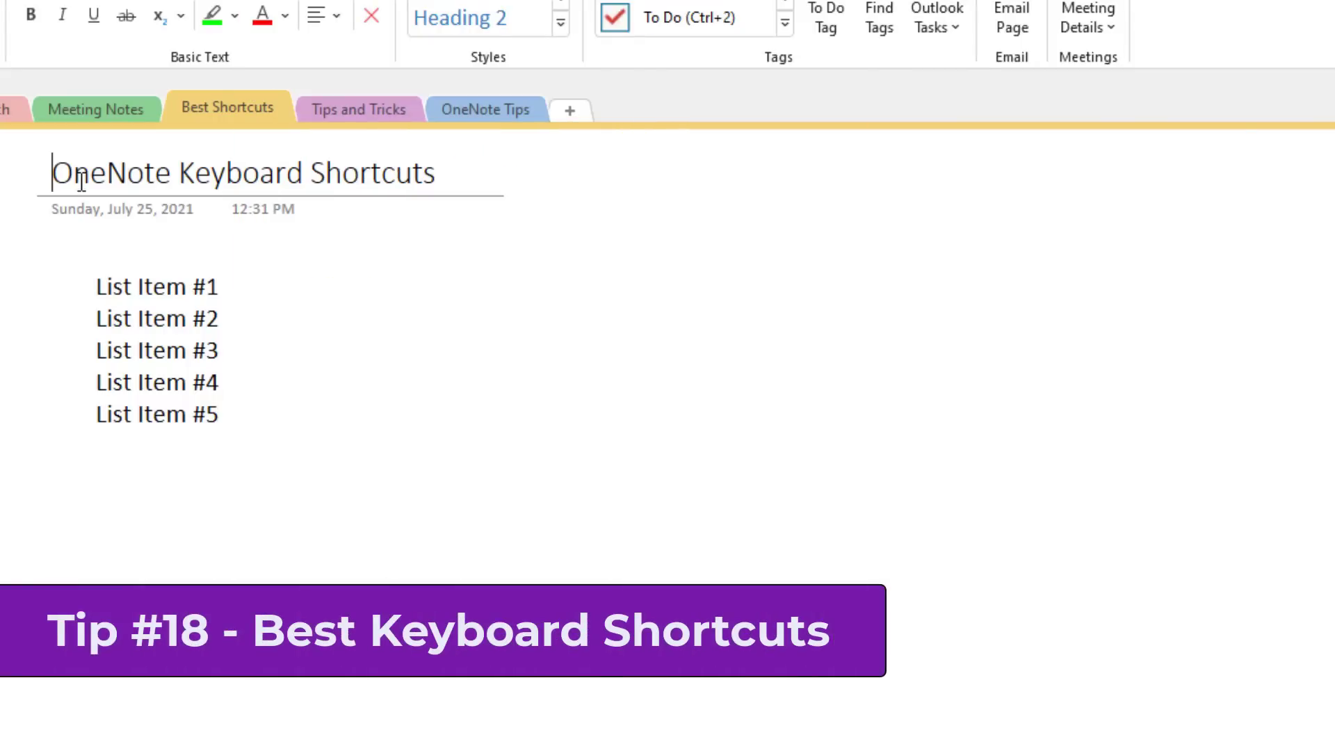
Step: Number the five list items with Ctrl+/, then switch them to bullets with Ctrl+
left_click(101, 286)
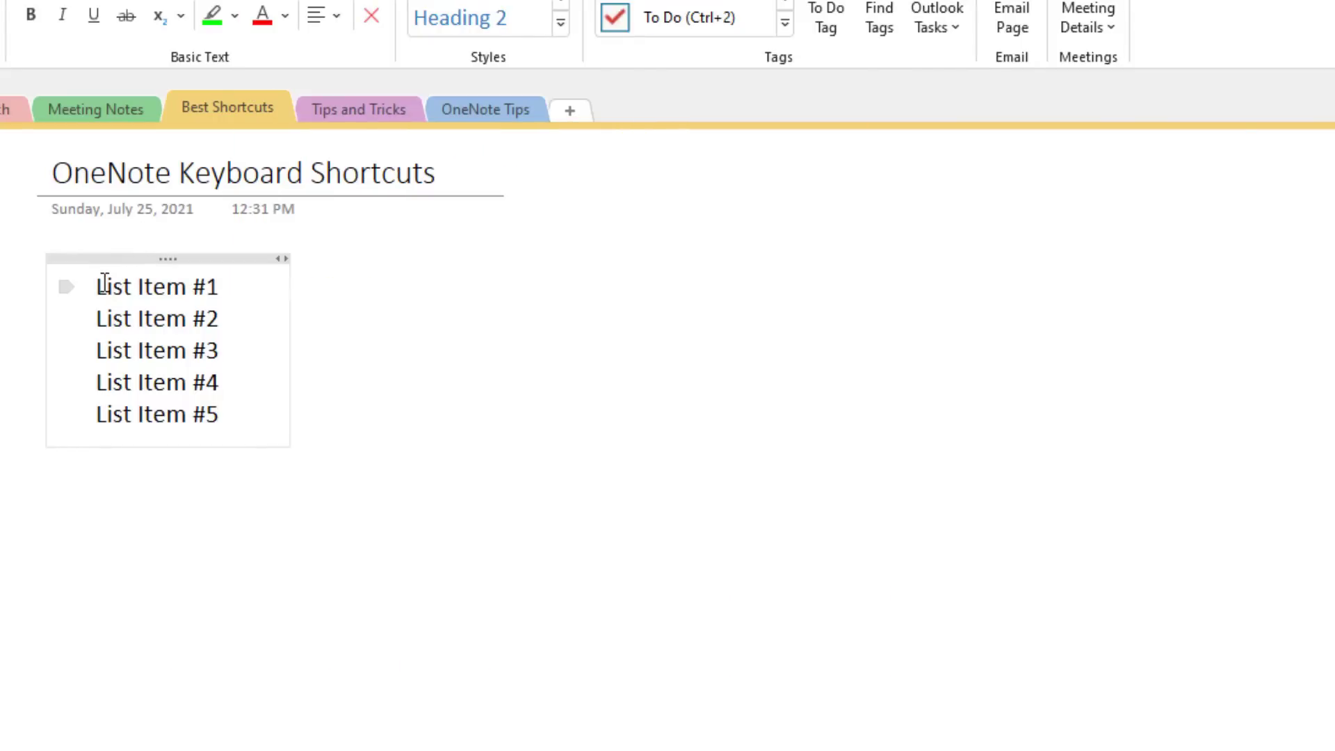
key("ctrl+shift+Right")
left_click_drag(153, 314, 256, 411)
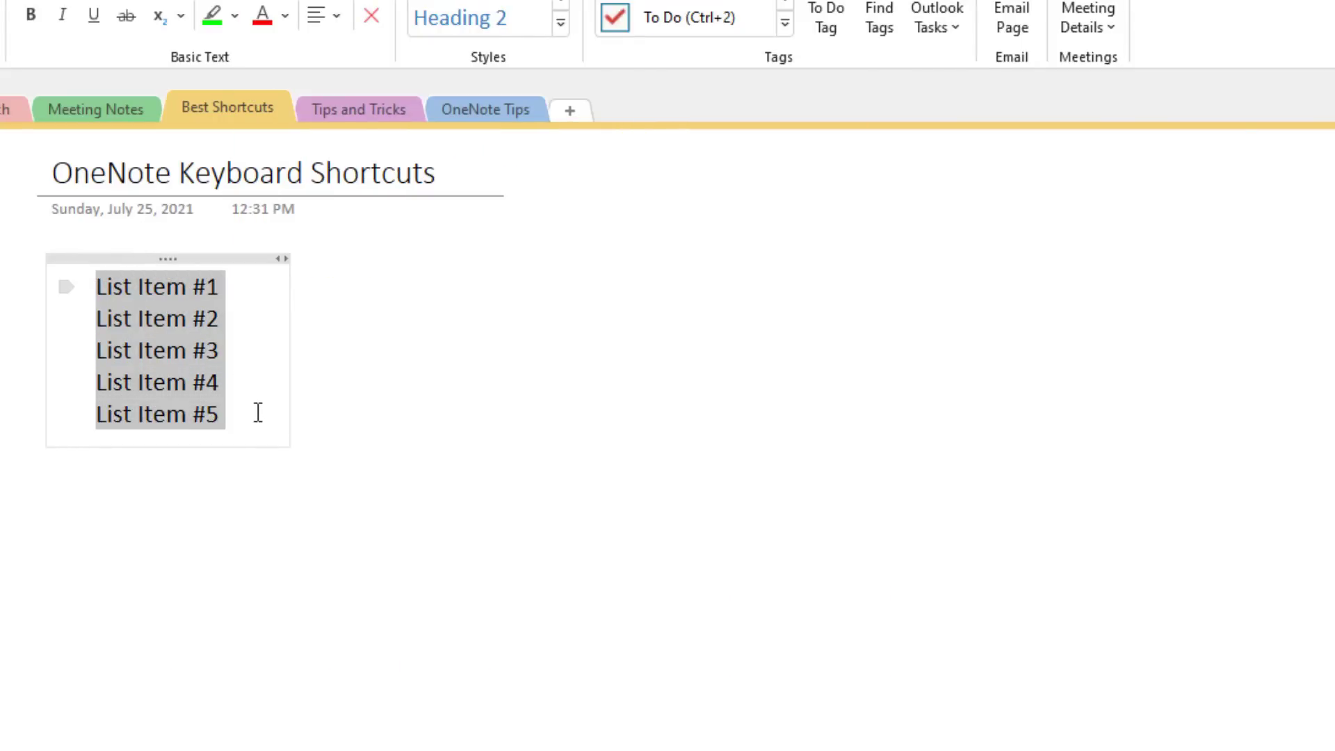
key("ctrl+slash")
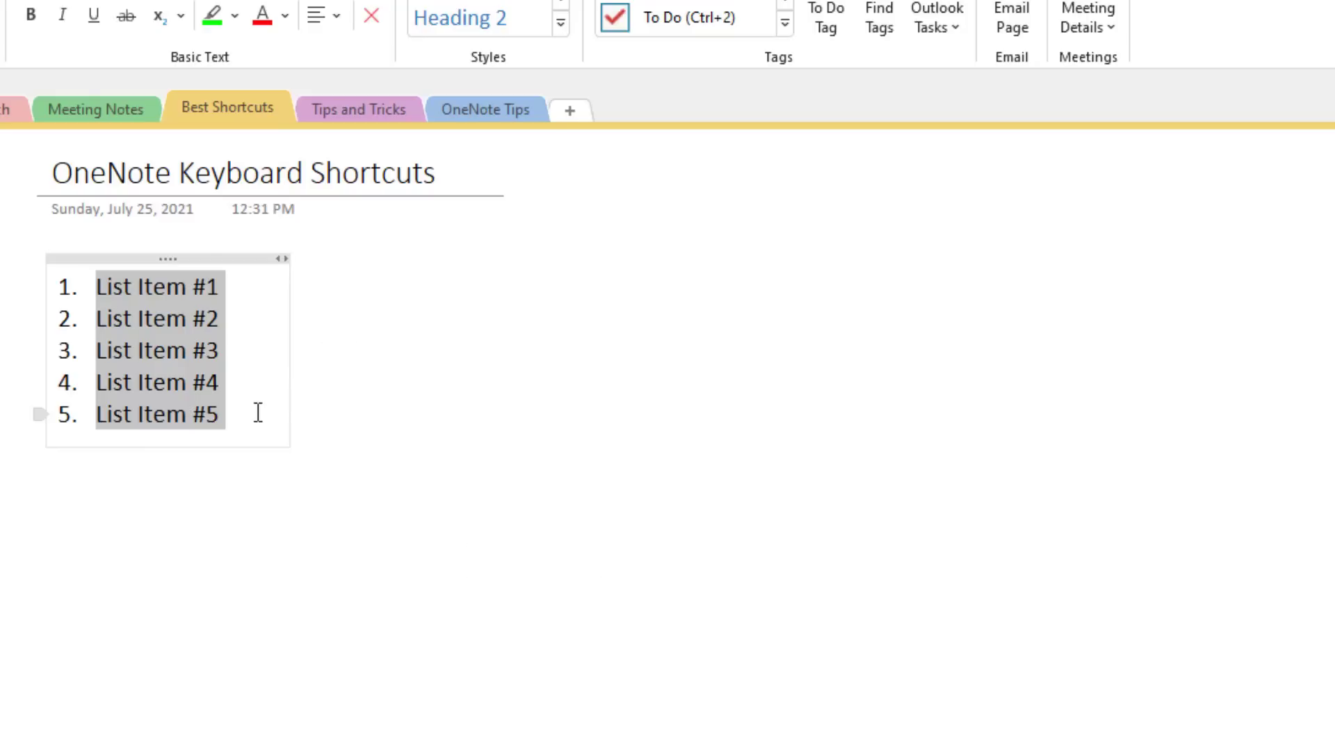
key("ctrl+period")
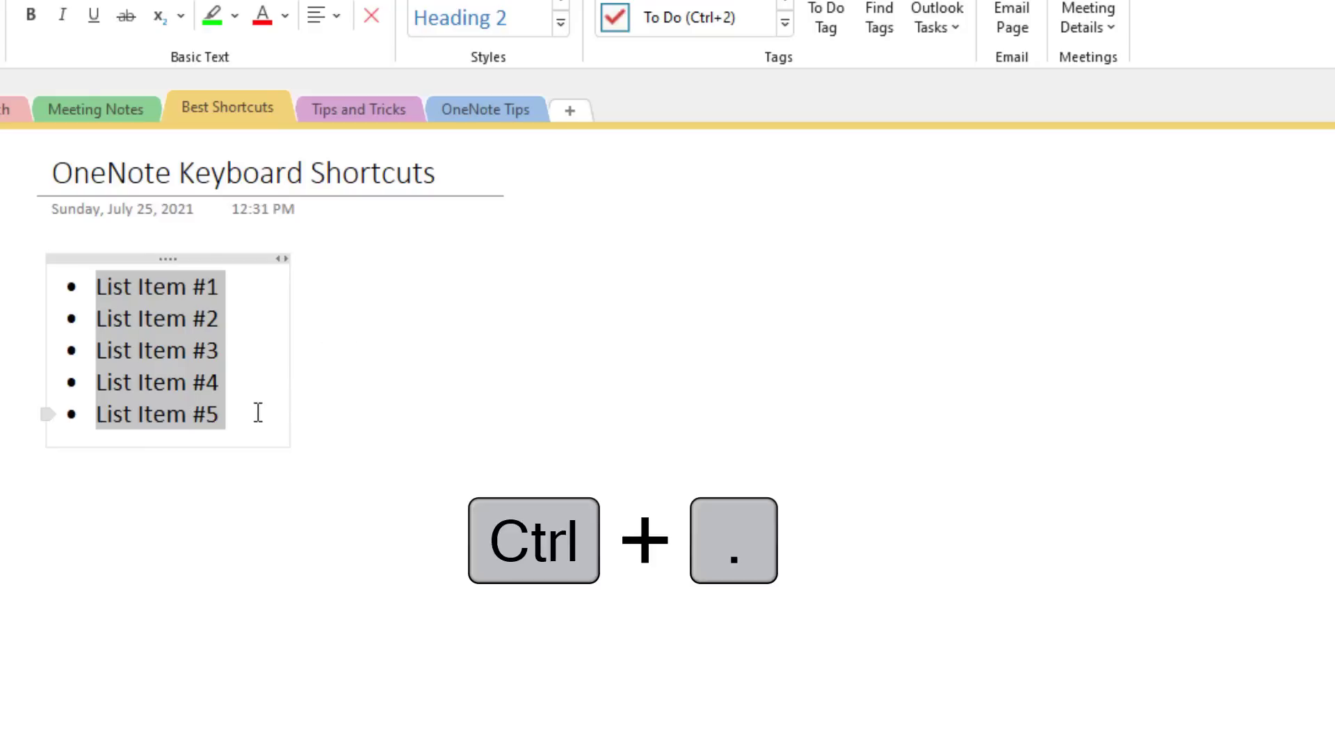
Step: Add a table below the list with columns Header and Header #2 plus empty rows
left_click(255, 417)
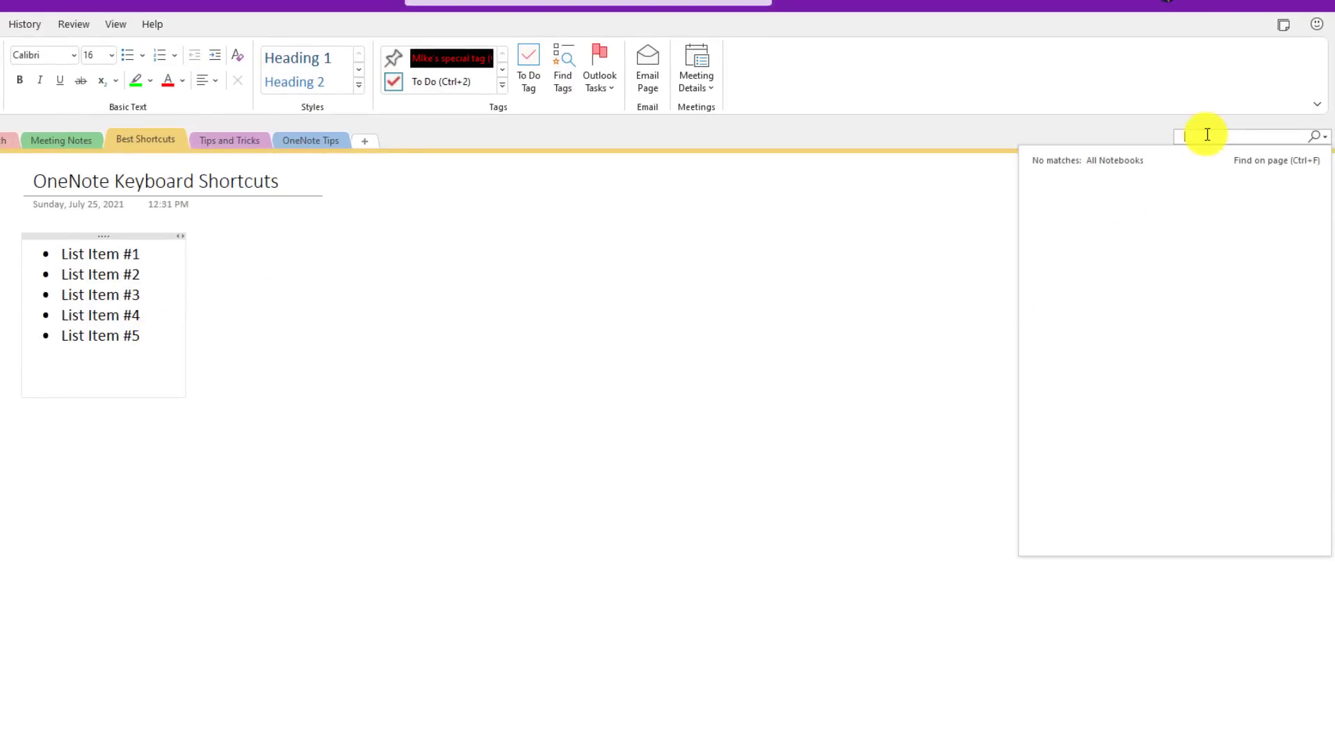
left_click(44, 372)
type("Header")
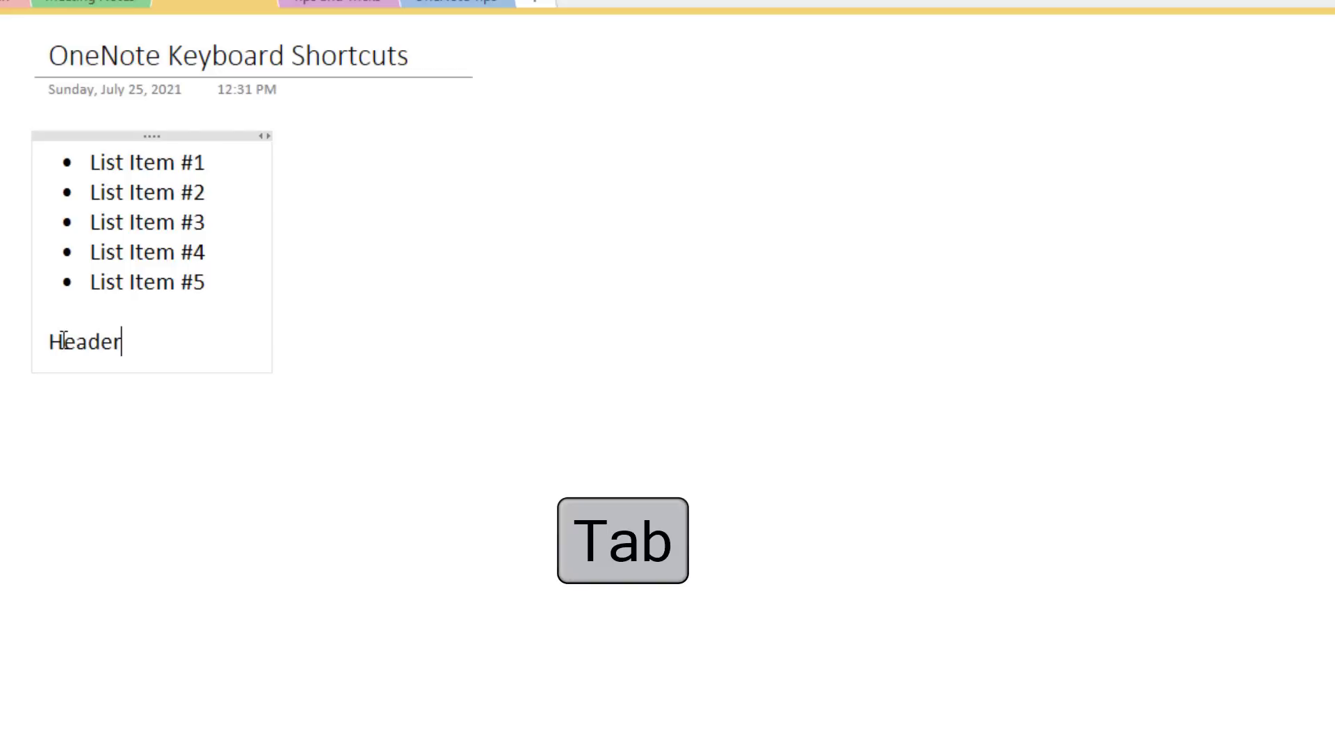
key("Tab")
type("Header #2")
key("Tab")
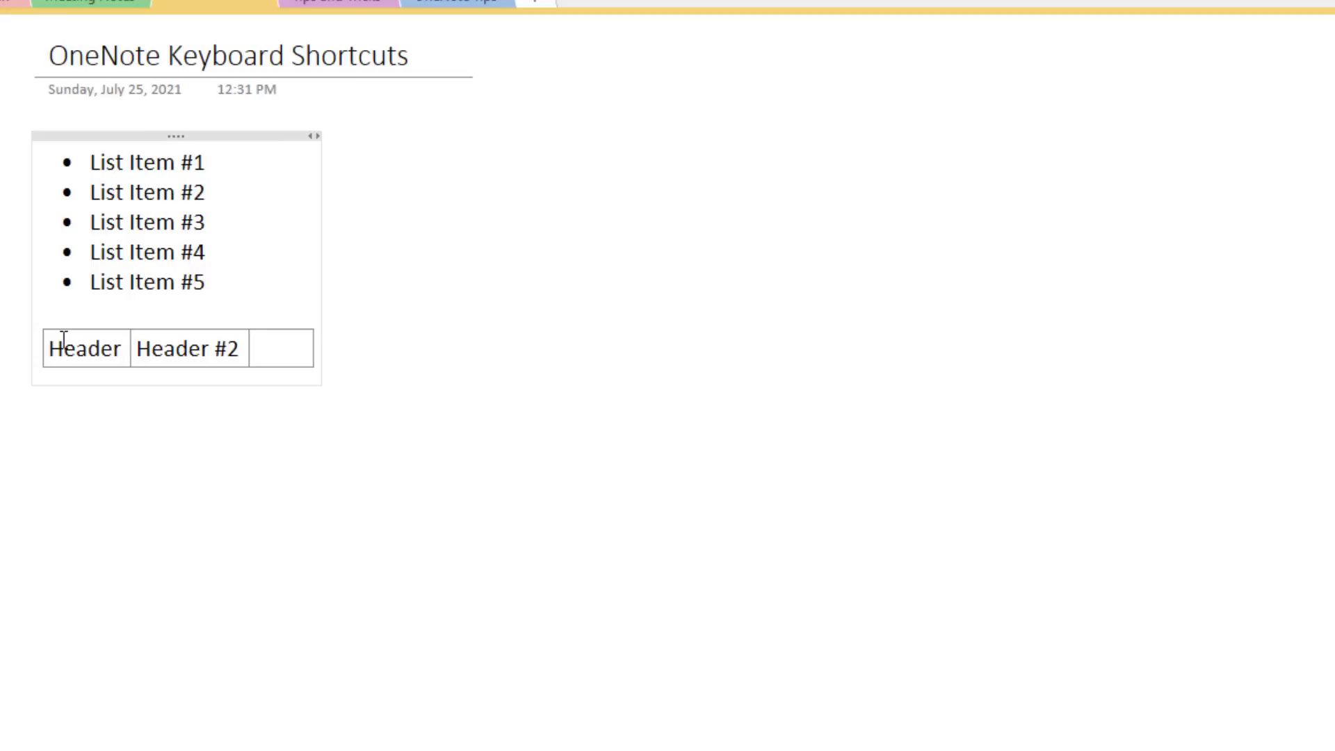
key("ctrl+Return")
key("ctrl+Return")
key("ctrl+Return")
key("ctrl+Return")
key("ctrl+Return")
key("ctrl+Return")
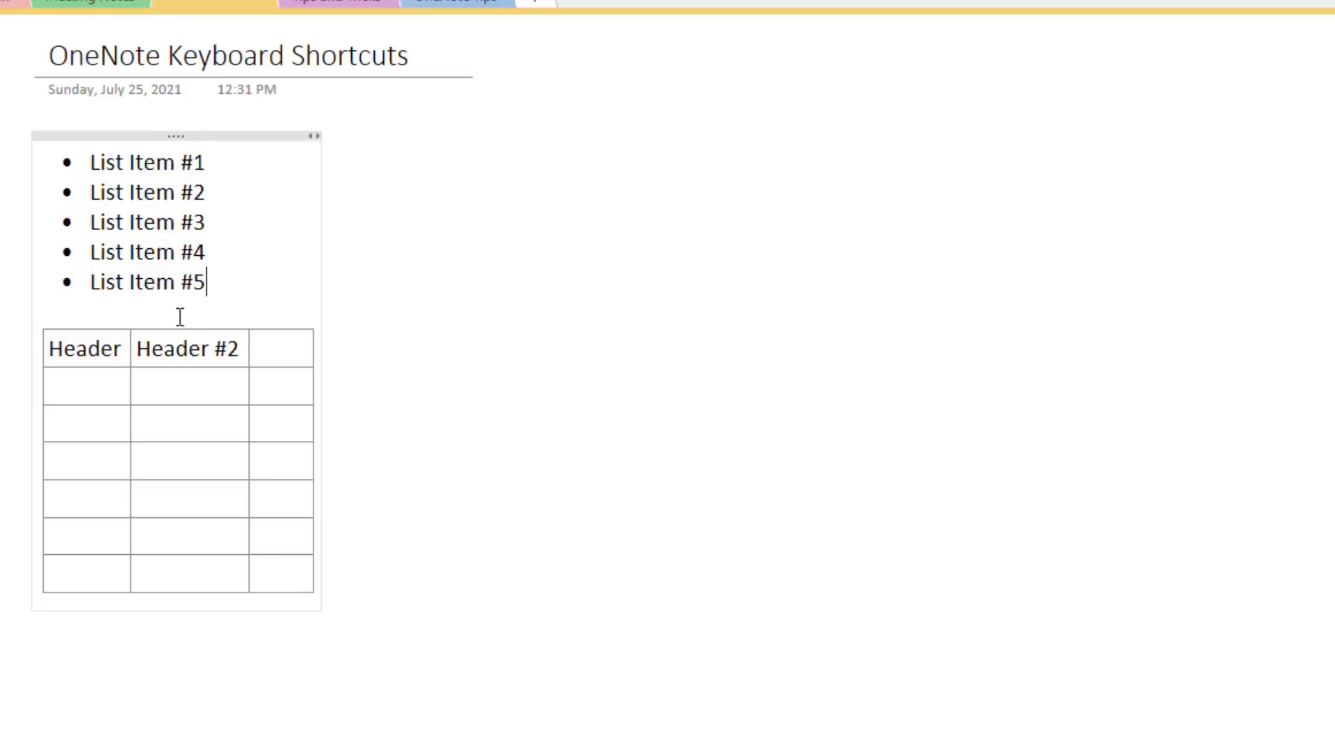
Step: Move List Item #5 up to the top of the list, then back to the bottom
key("alt+shift+Up")
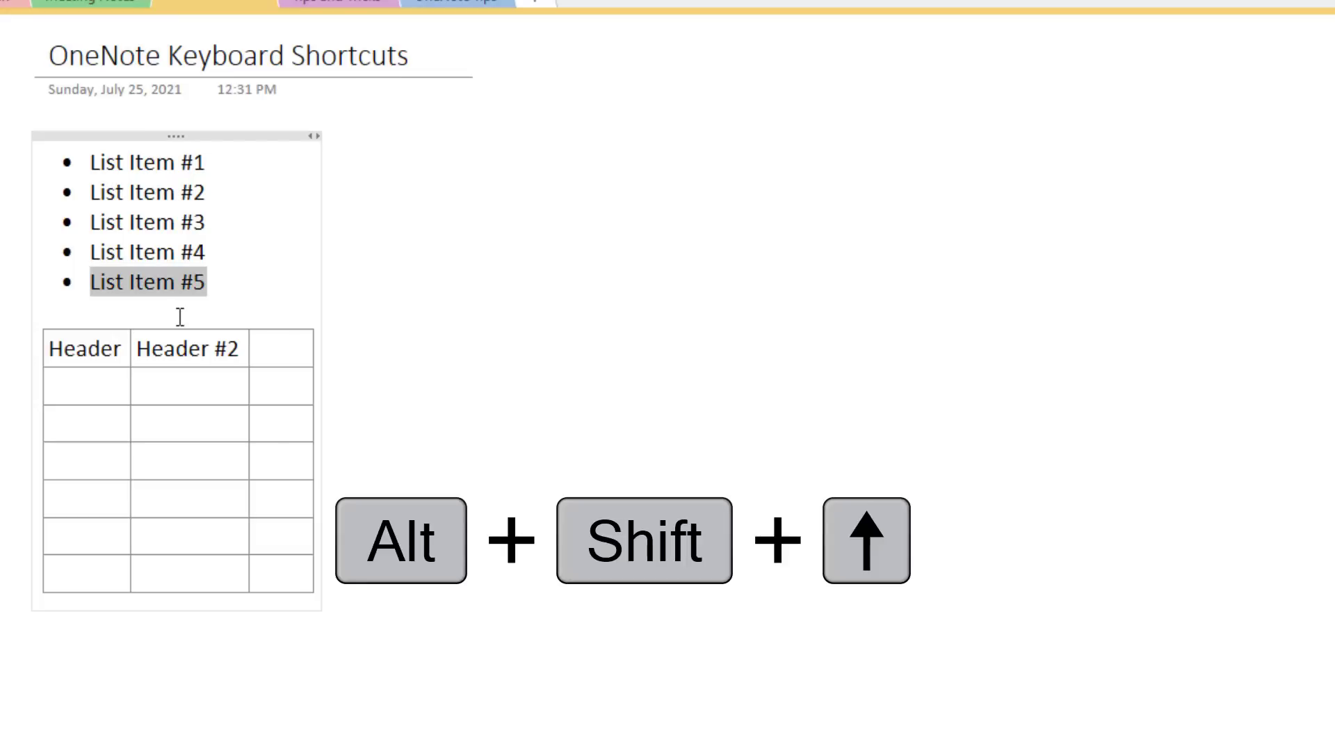
key("alt+shift+Up")
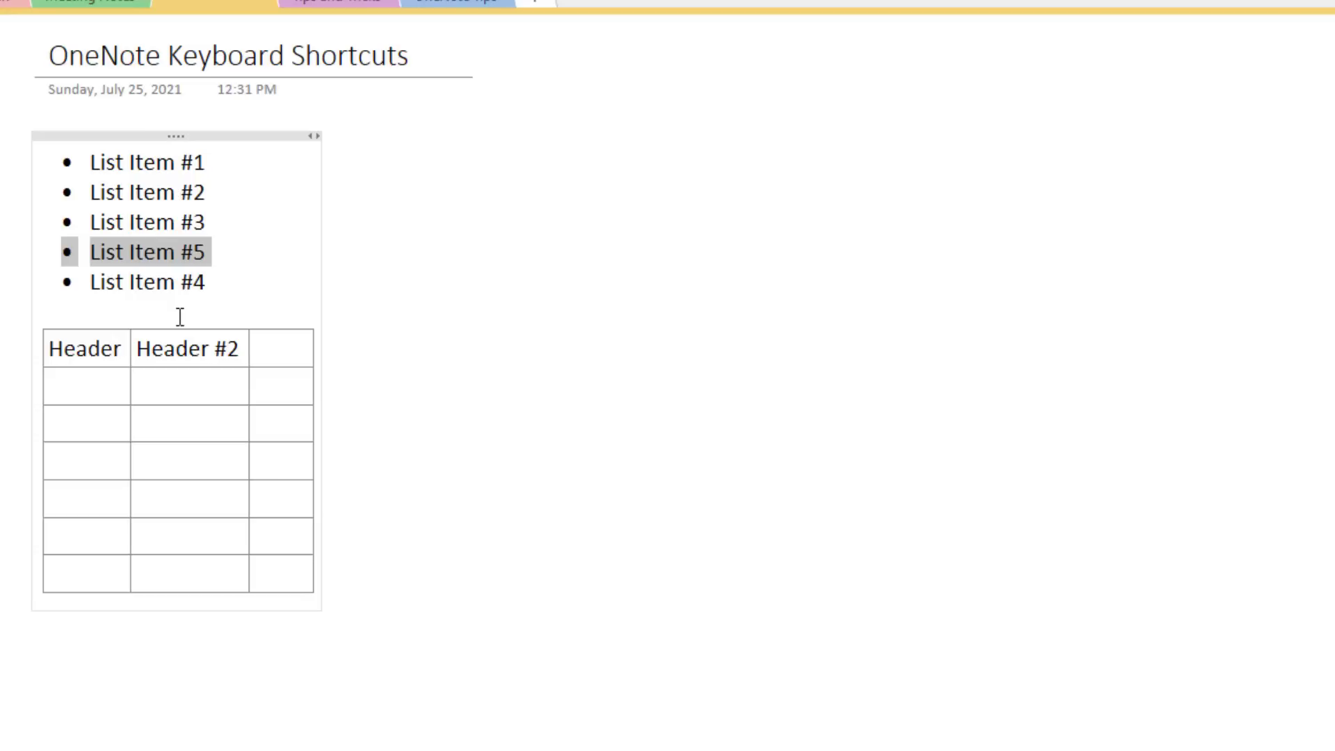
key("alt+shift+Up")
key("alt+shift+Up")
key("alt+shift+Up")
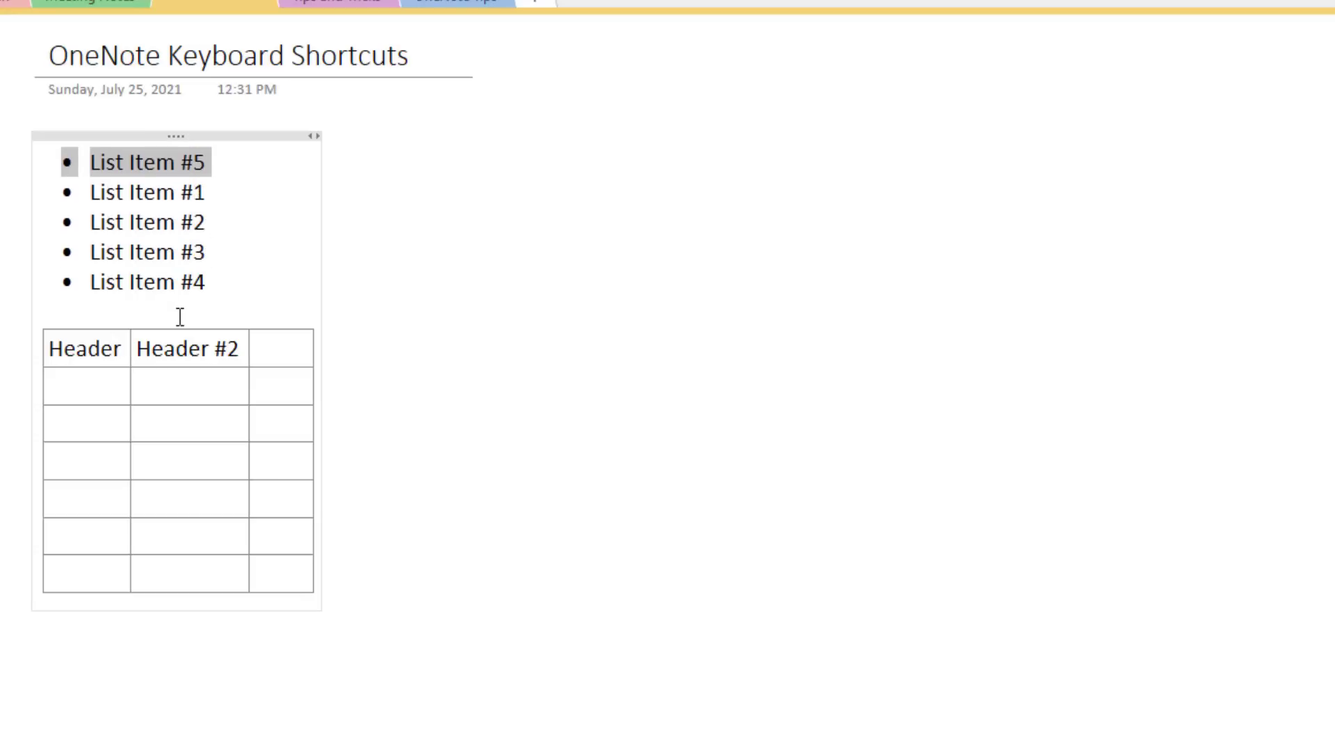
key("alt+shift+Down")
key("alt+shift+Down")
key("alt+shift+Down")
key("alt+shift+Down")
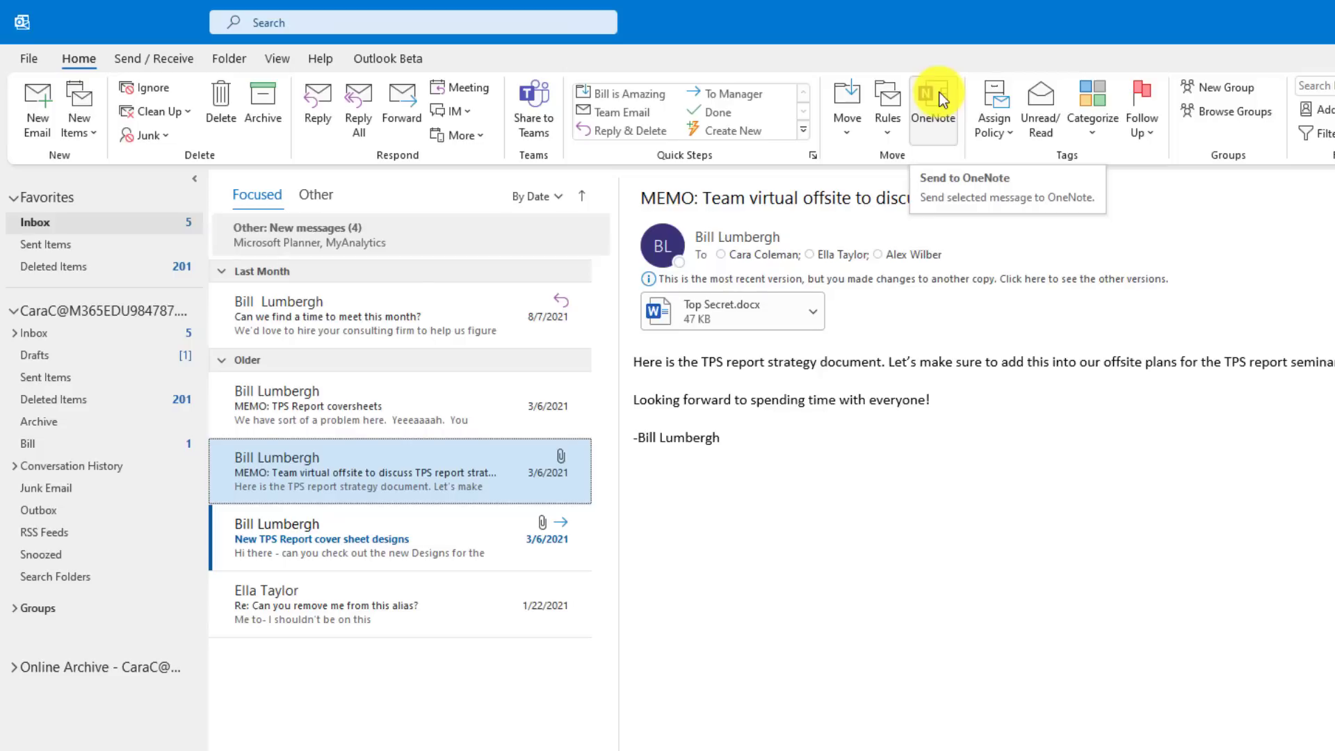
Step: Send the TPS report strategy memo to Micro Tips > Research, then switch to the calendar
left_click(939, 95)
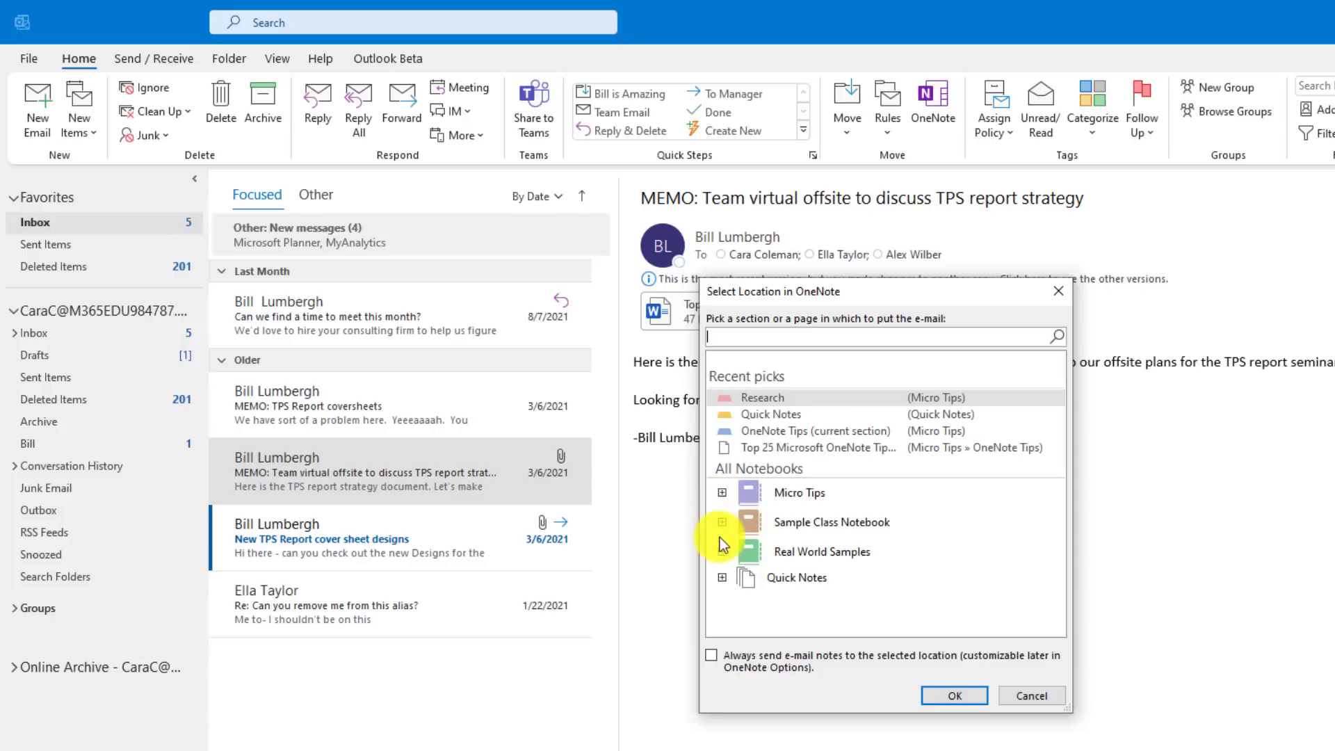
left_click(722, 492)
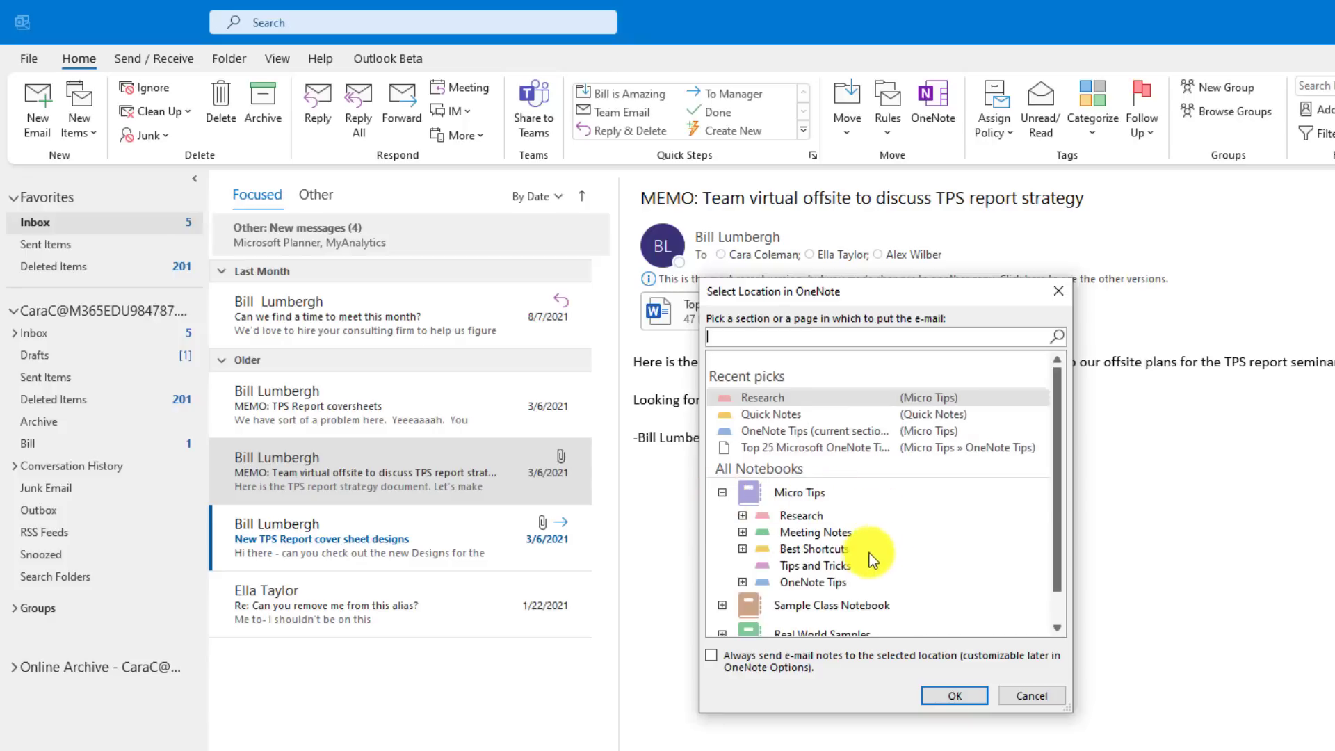
left_click(800, 514)
left_click(947, 695)
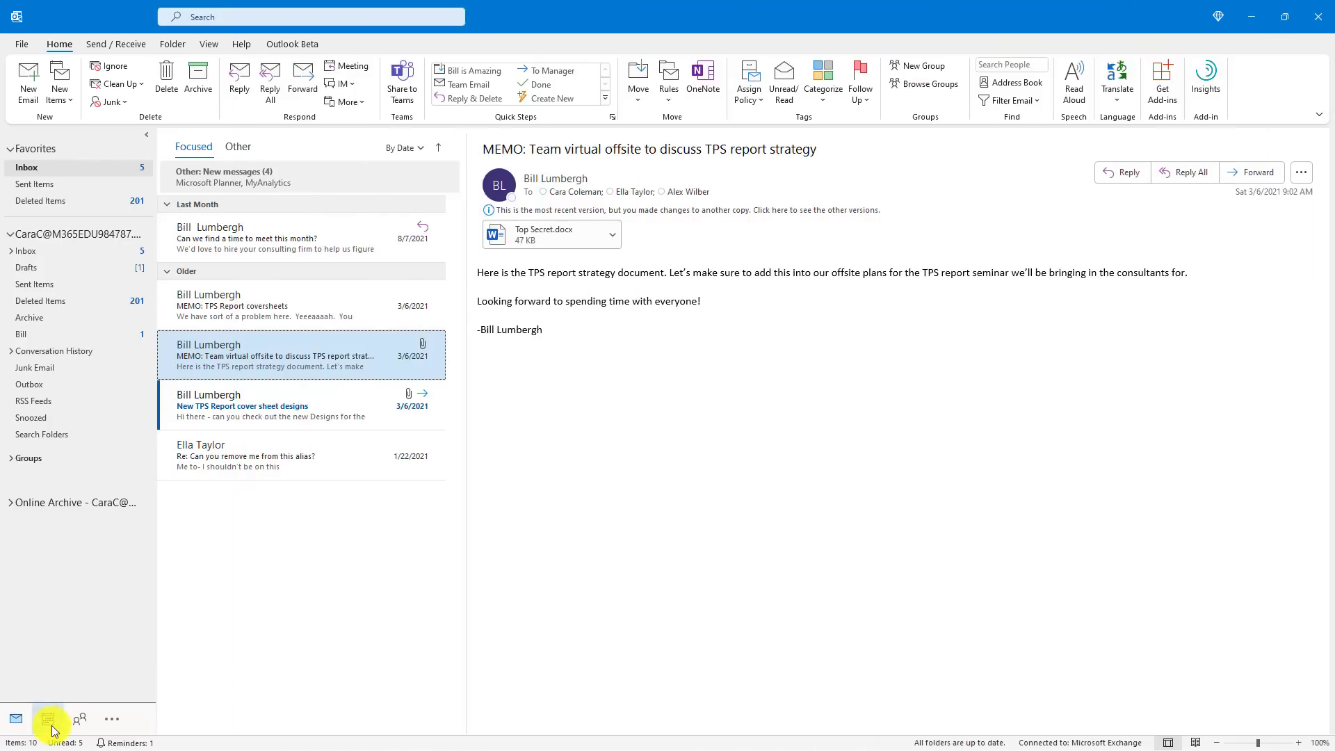
left_click(48, 719)
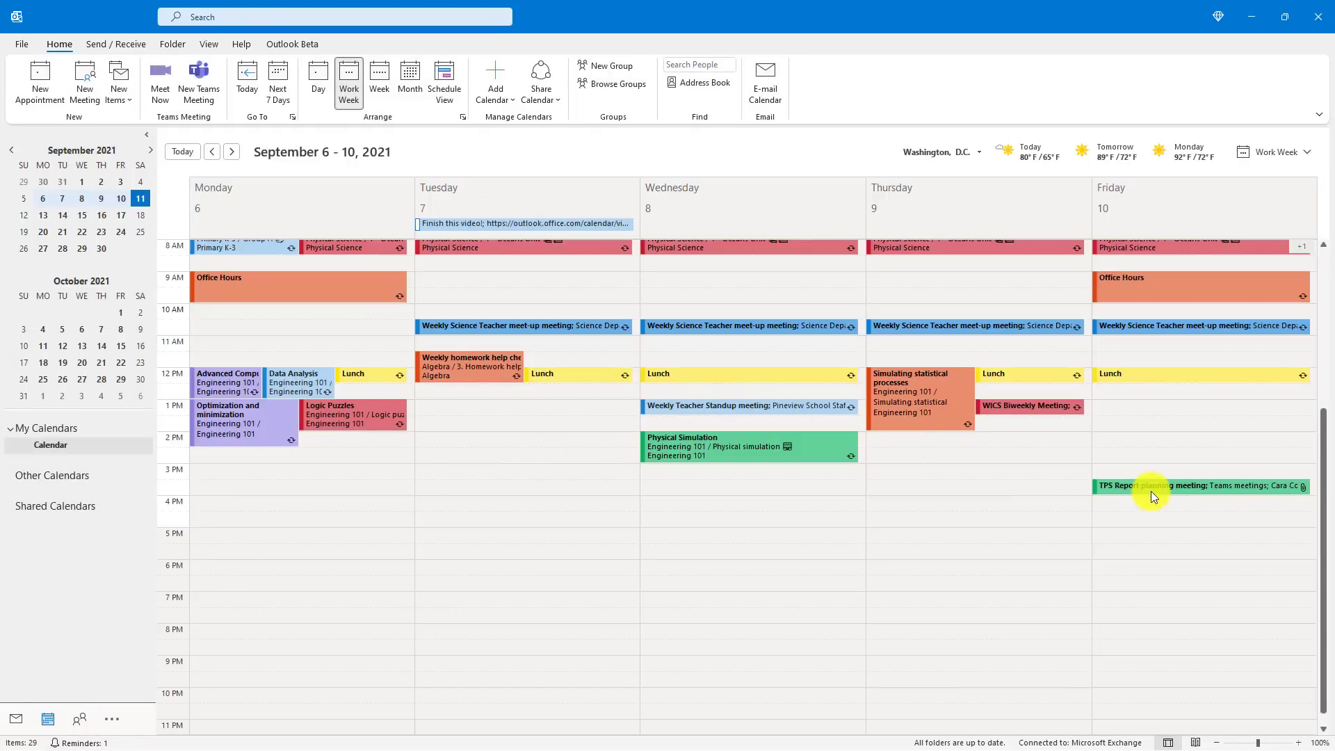
Step: Open the TPS Report planning meeting and send private notes to Micro Tips > Meeting Notes
double_click(1150, 491)
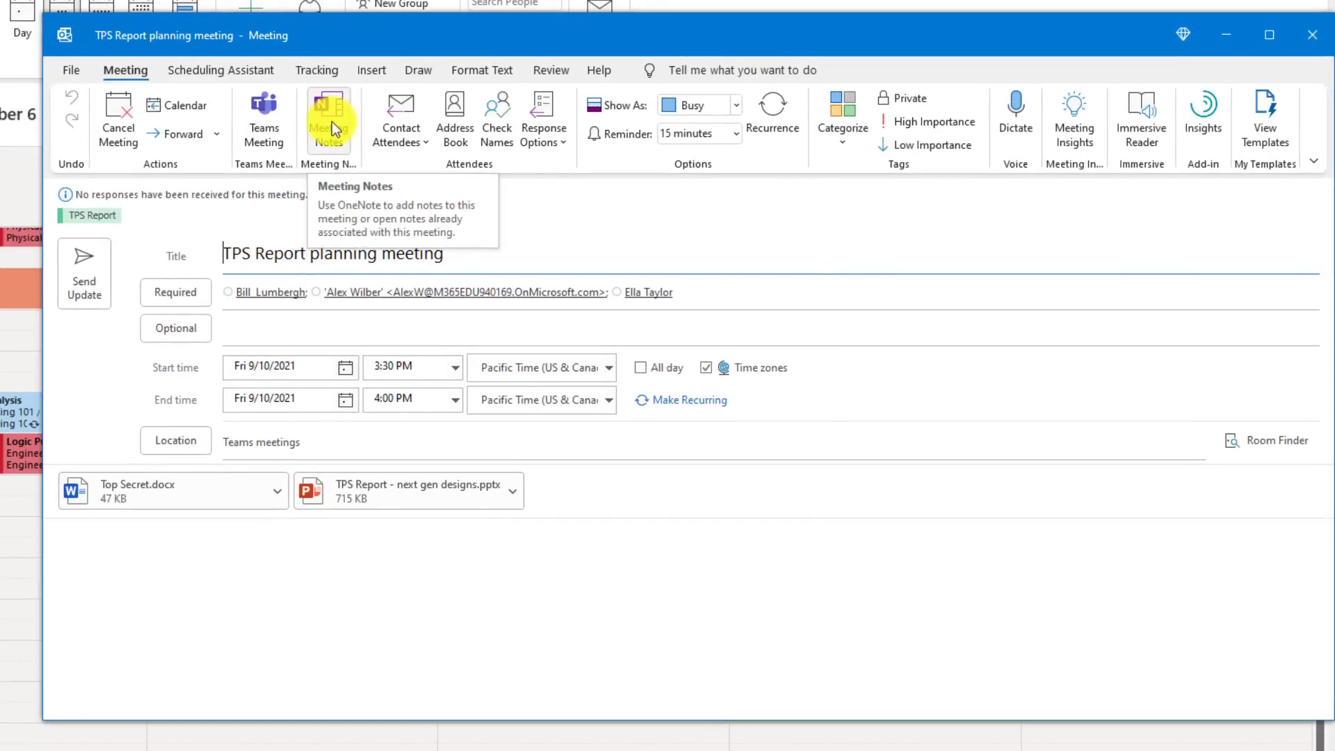
left_click(332, 123)
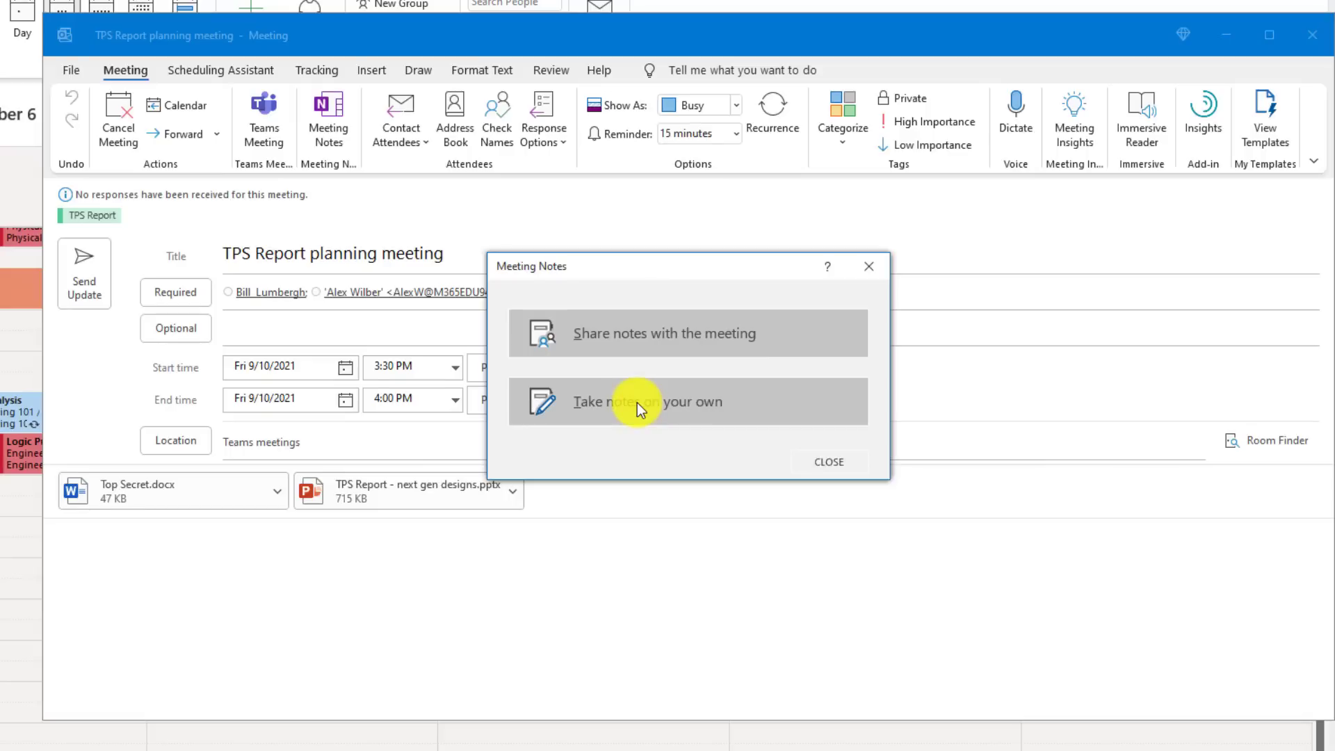
left_click(684, 410)
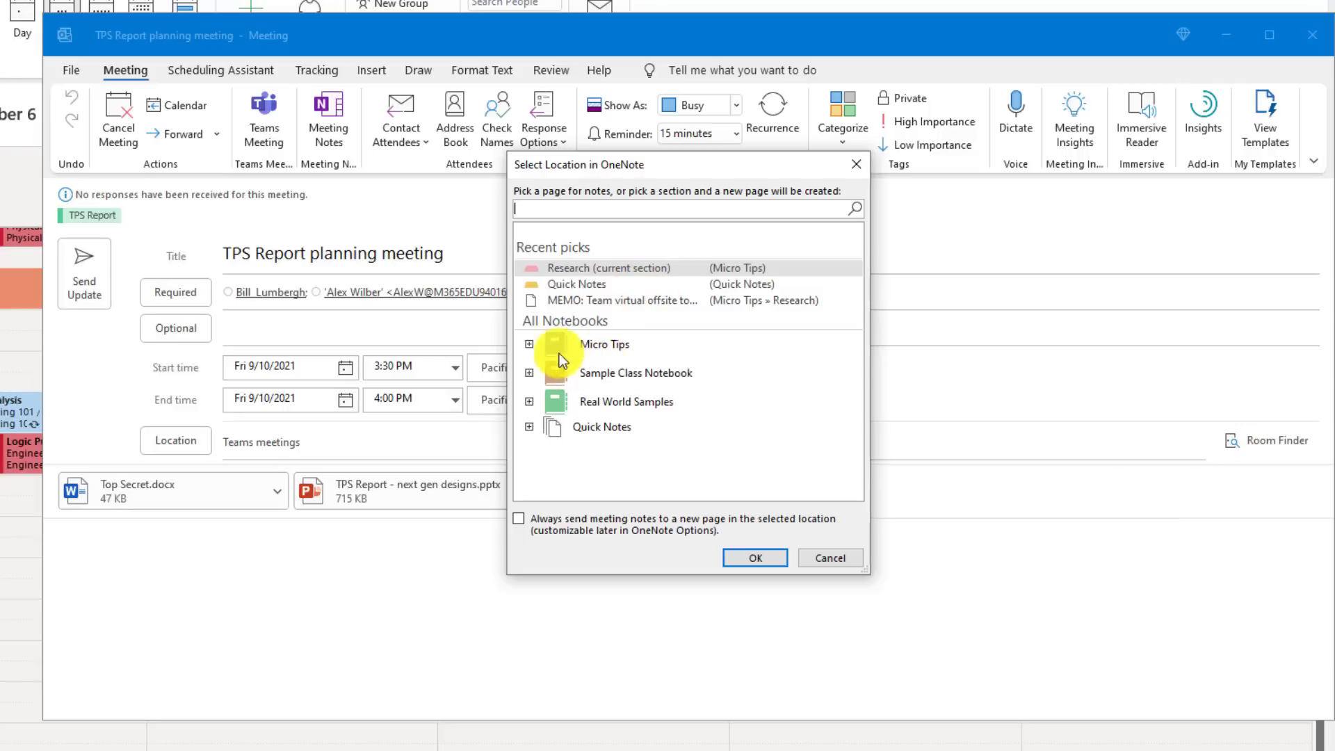
left_click(528, 344)
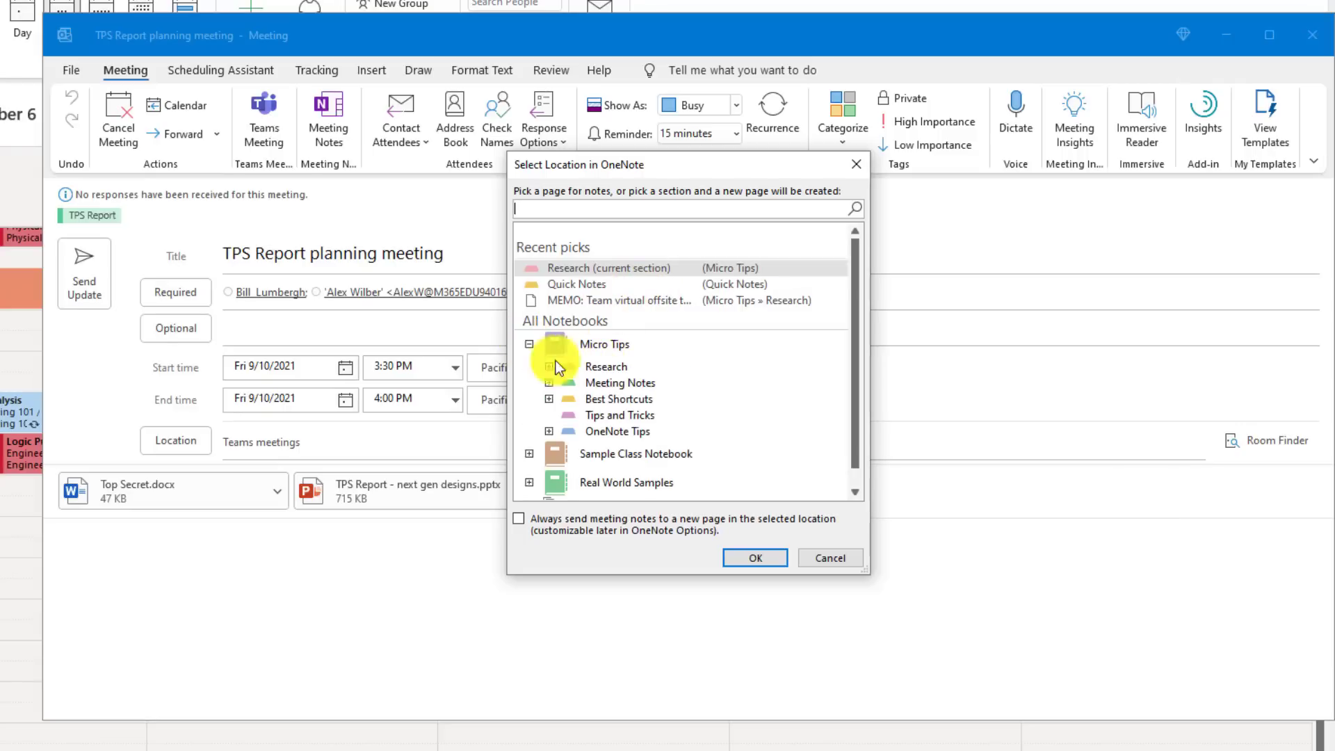
left_click(623, 385)
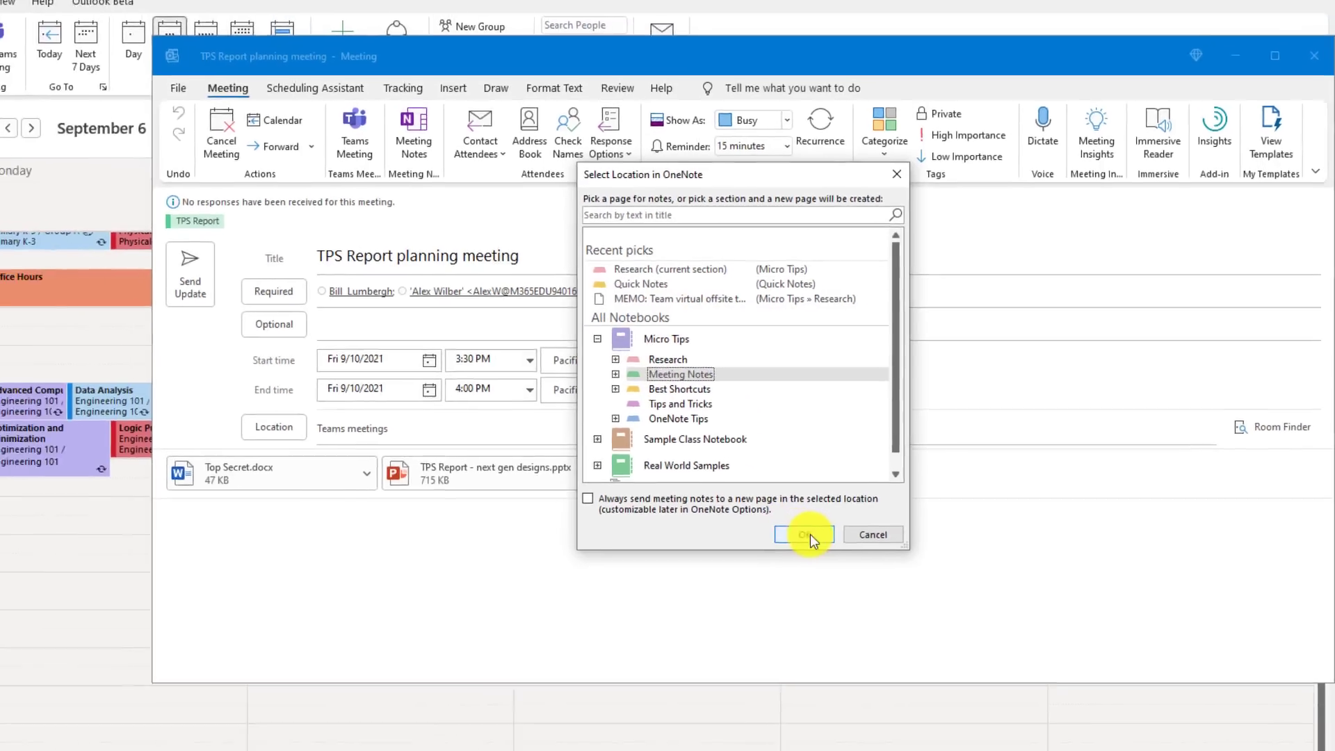
left_click(755, 558)
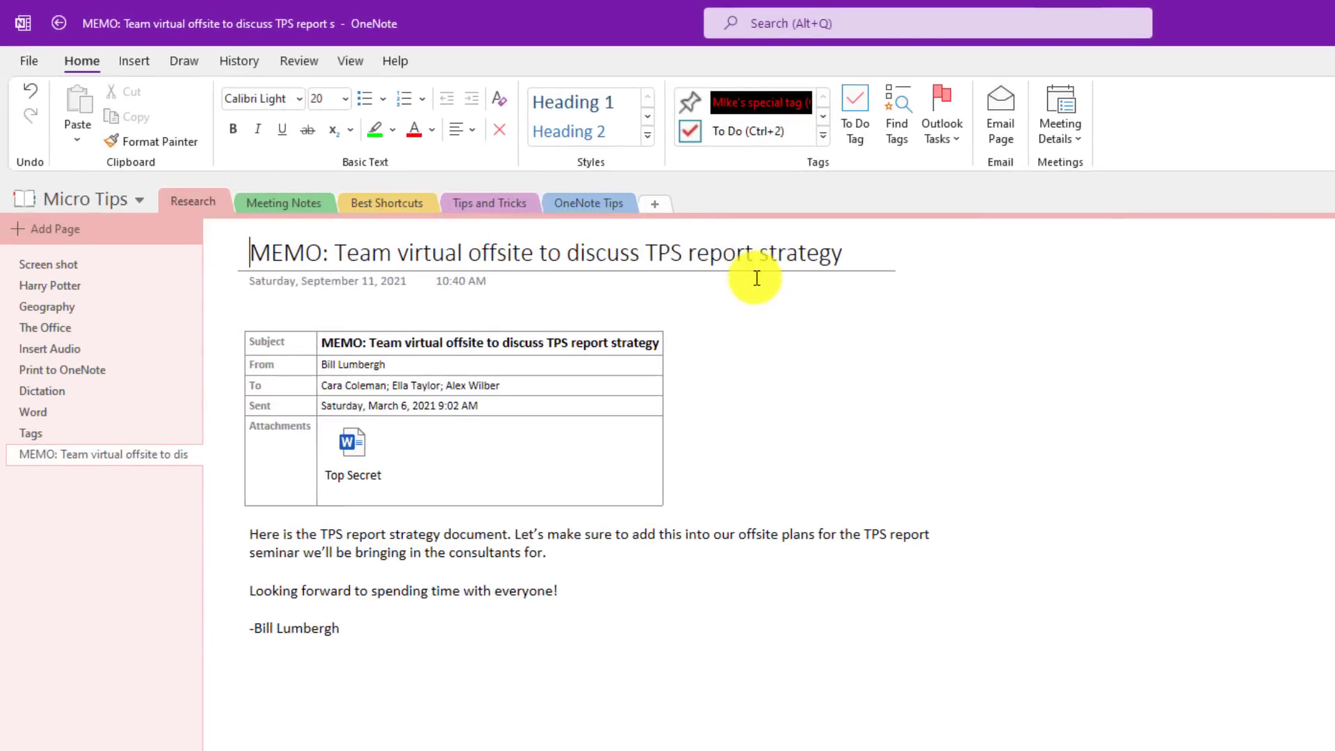
Step: Add an Archive section group to Micro Tips and drag Best Shortcuts into it
right_click(726, 198)
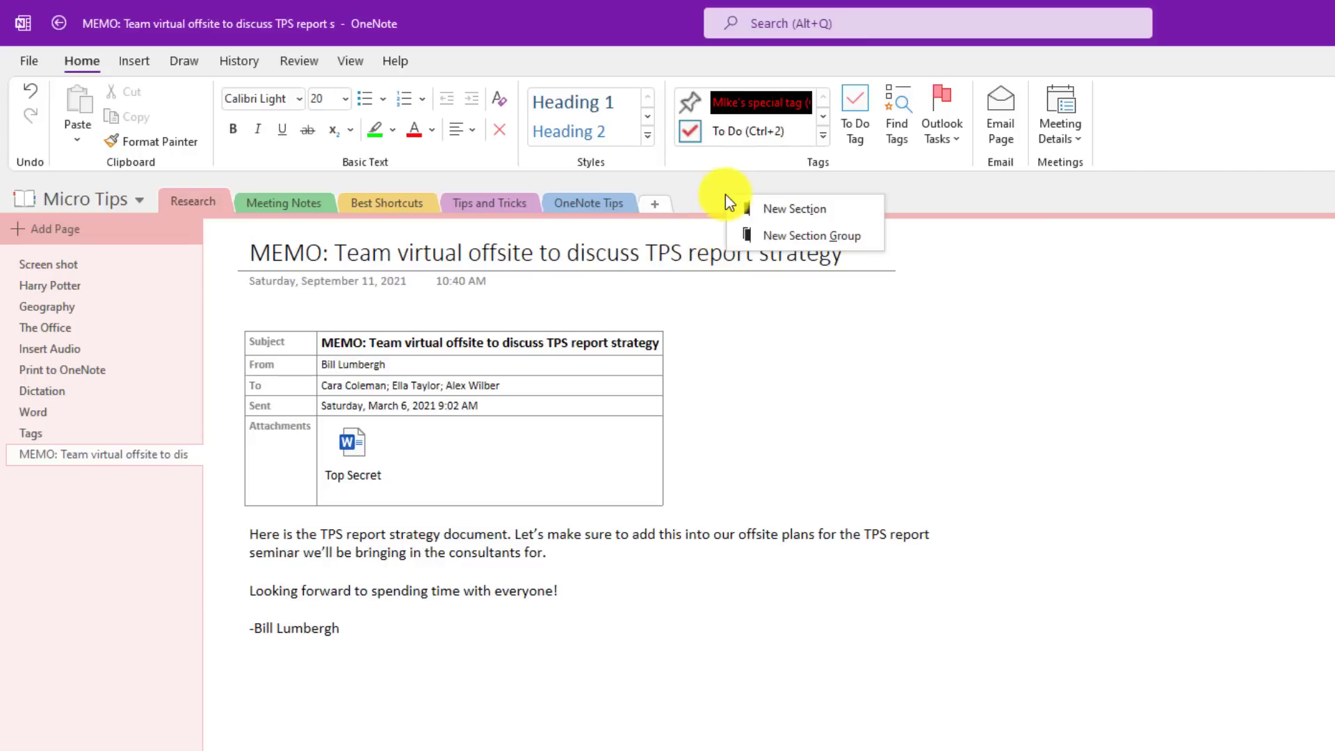
left_click(821, 235)
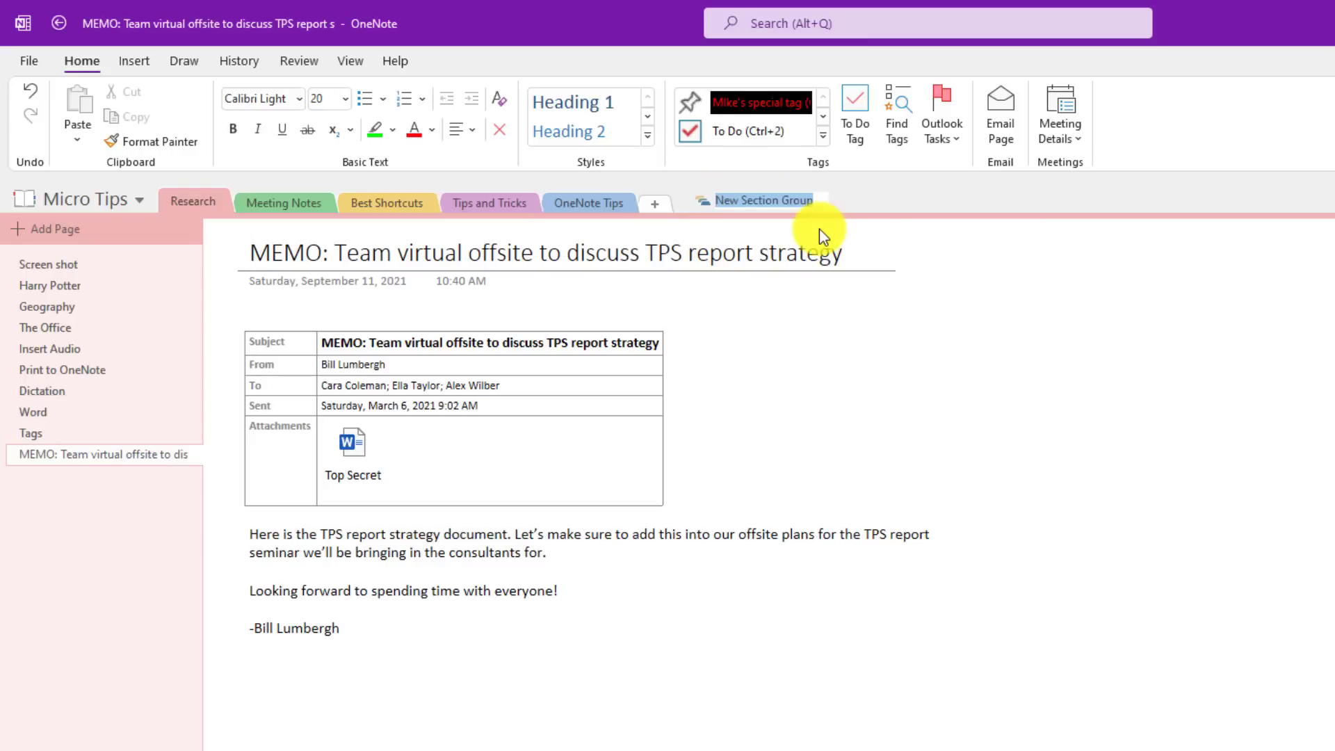
type("Archive")
key("Return")
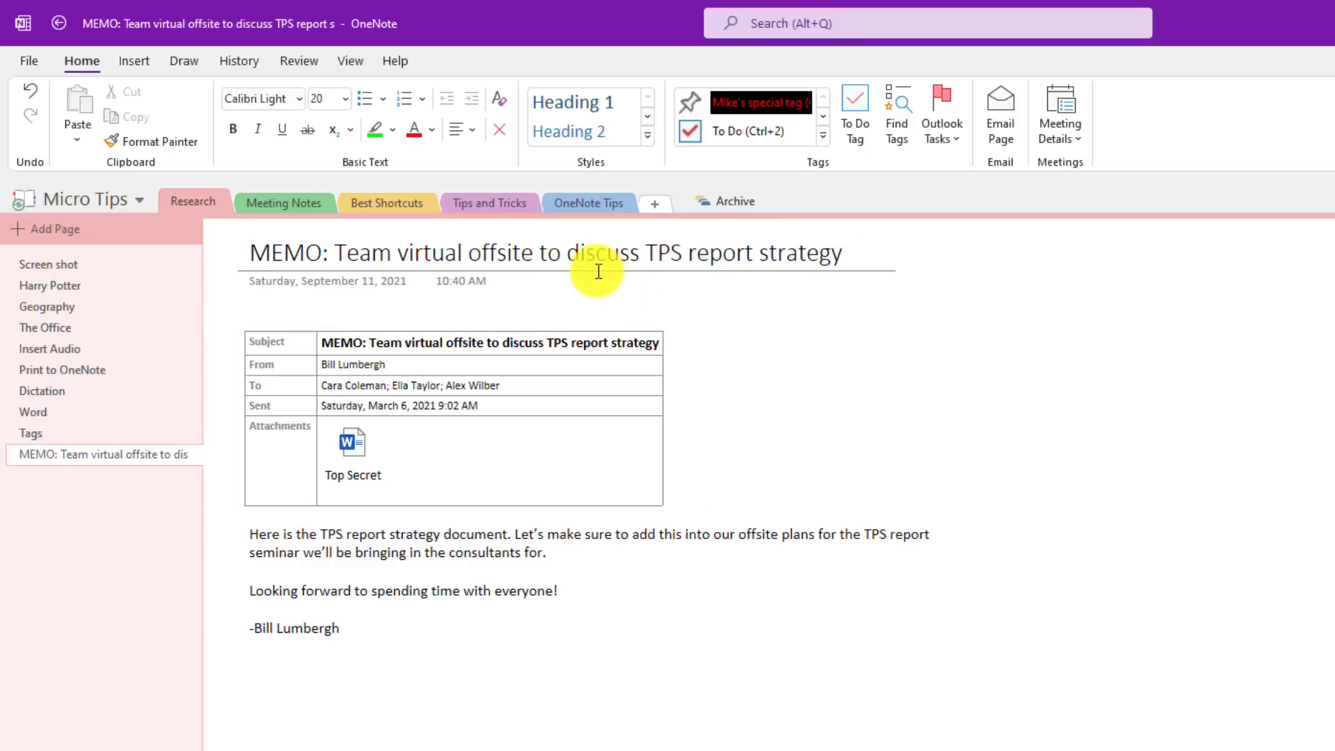
left_click_drag(373, 206, 728, 199)
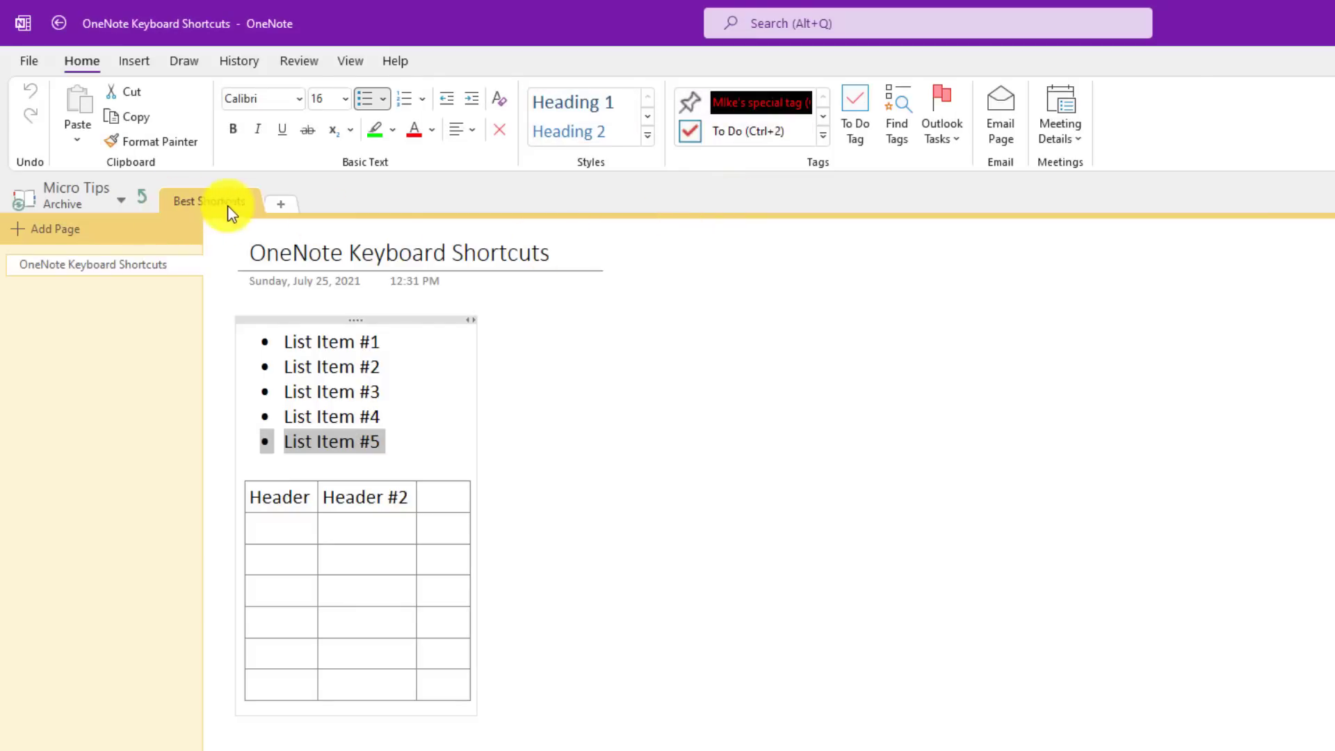
left_click(146, 194)
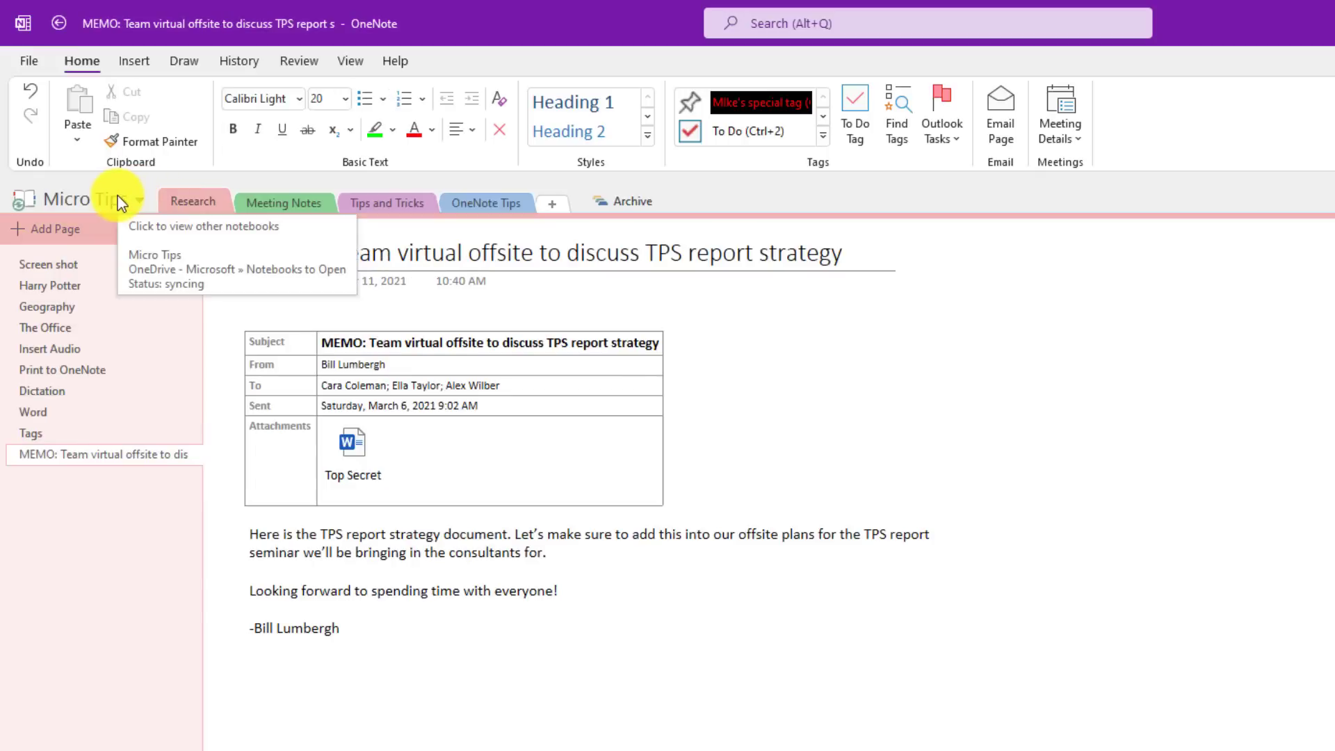
Step: Dock the notebooks pane and collapse the Sample Class Notebook's section groups
left_click(118, 197)
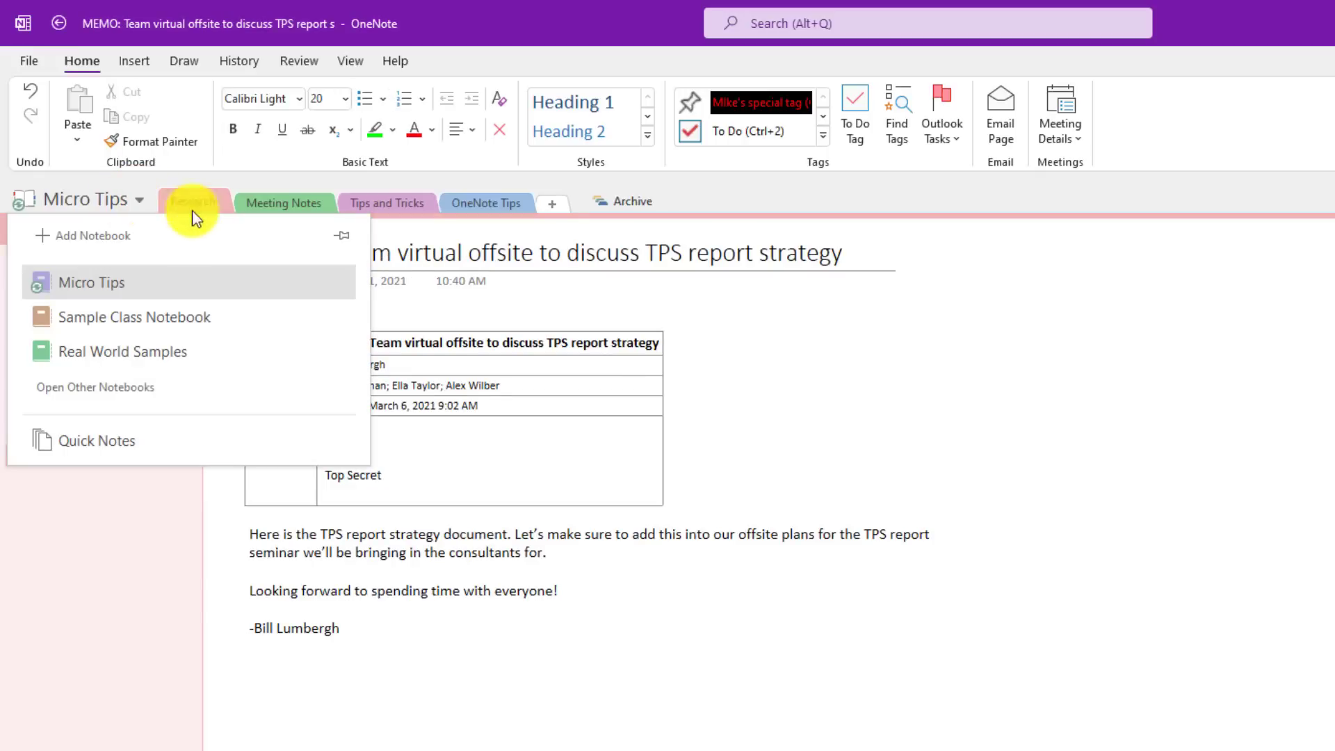
left_click(342, 236)
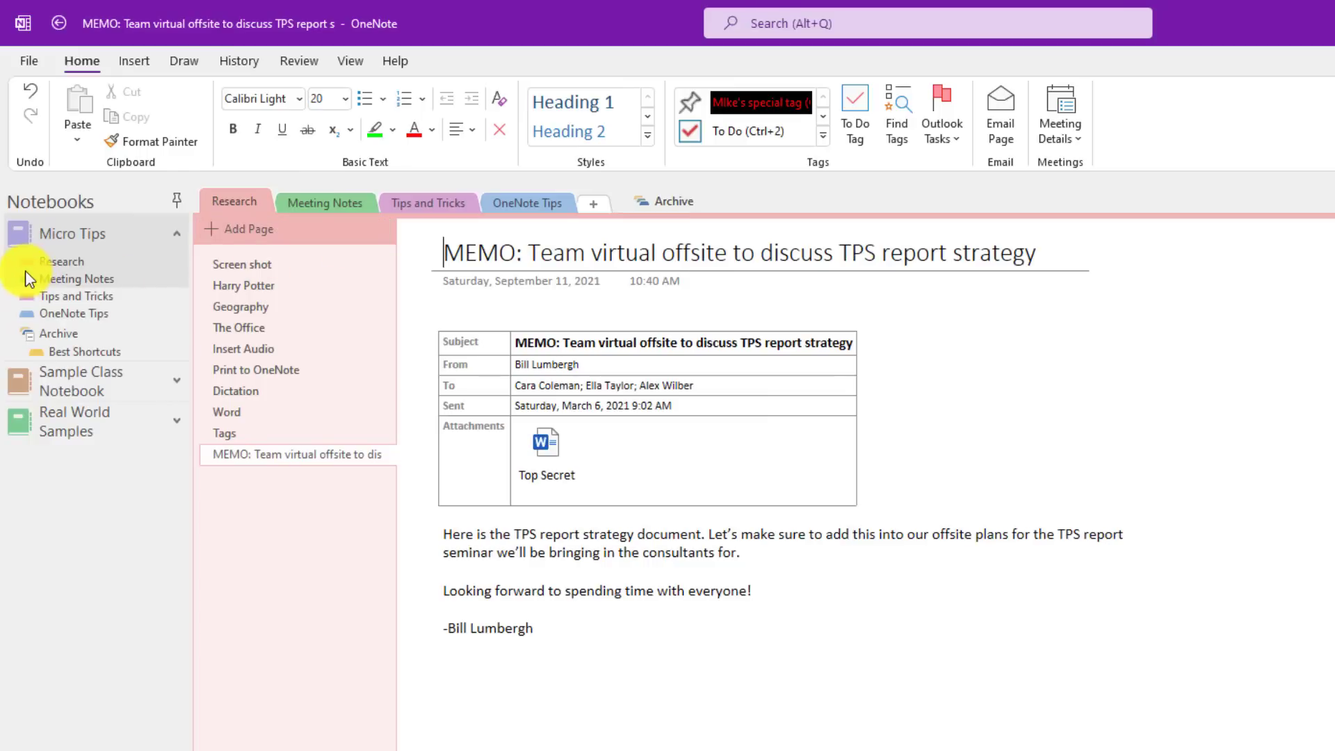
left_click(31, 335)
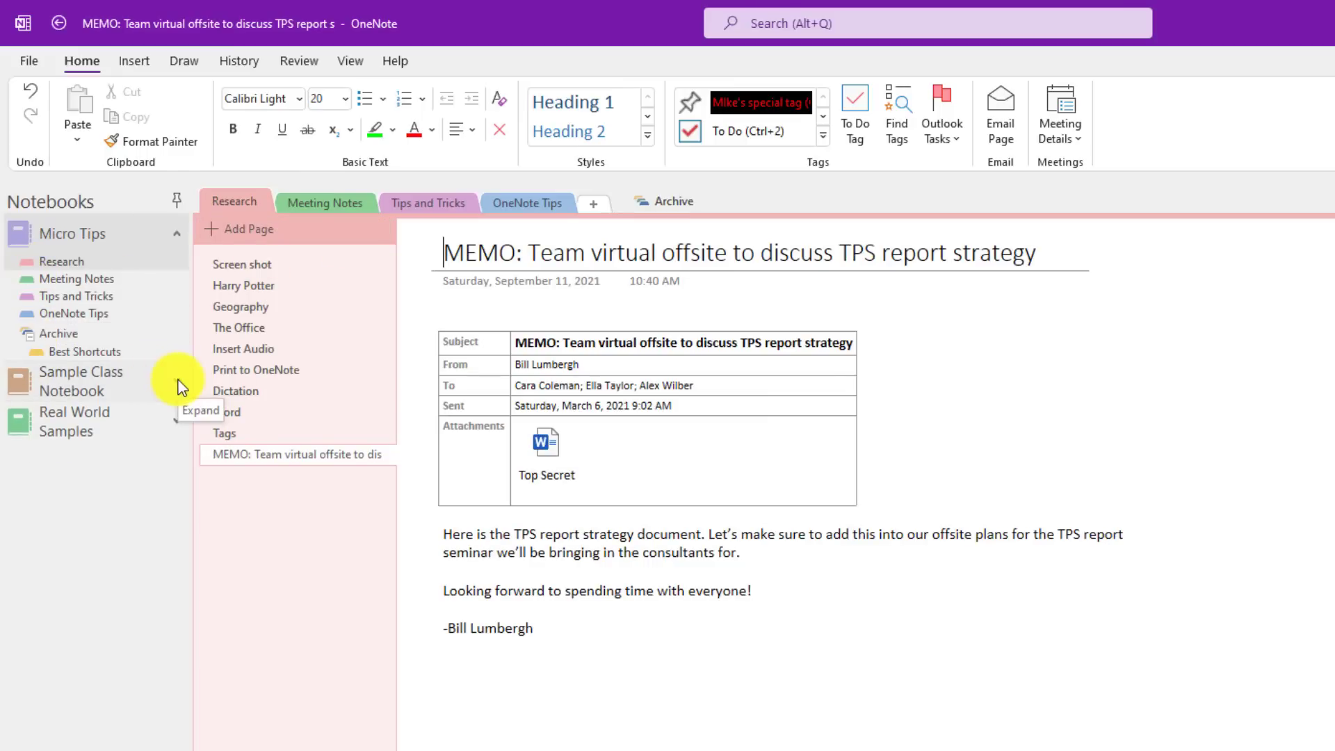
left_click(178, 388)
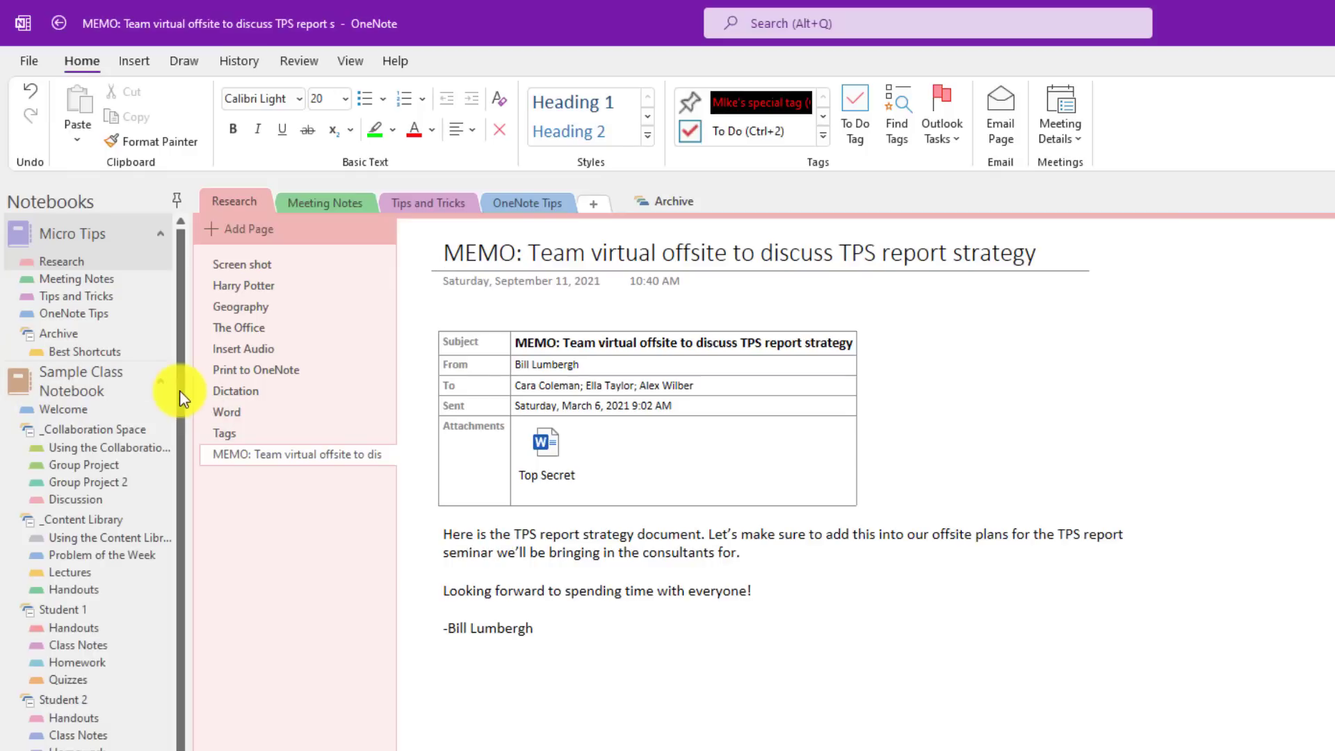
left_click(26, 431)
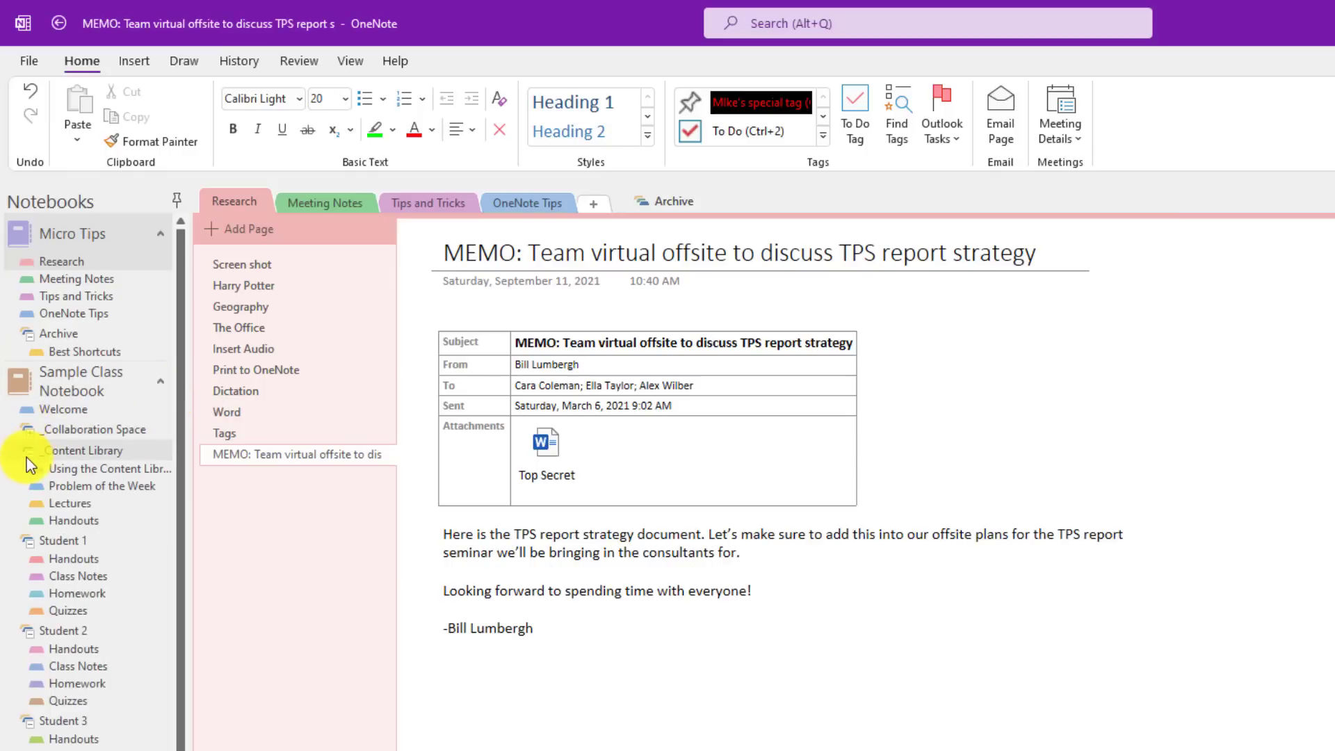
left_click(26, 456)
left_click(32, 476)
left_click(34, 495)
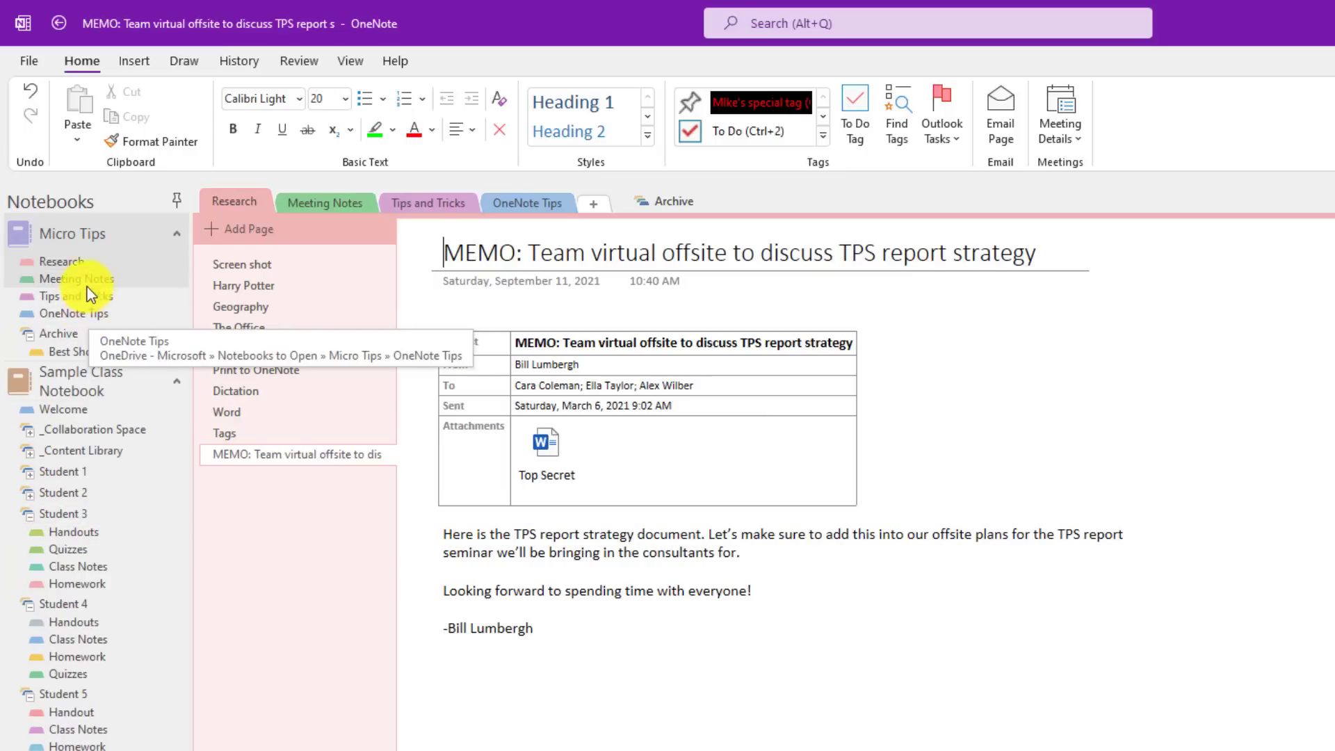
Step: Move the Meeting Notes section into the Archive section group
left_click(90, 336)
left_click_drag(90, 336, 89, 338)
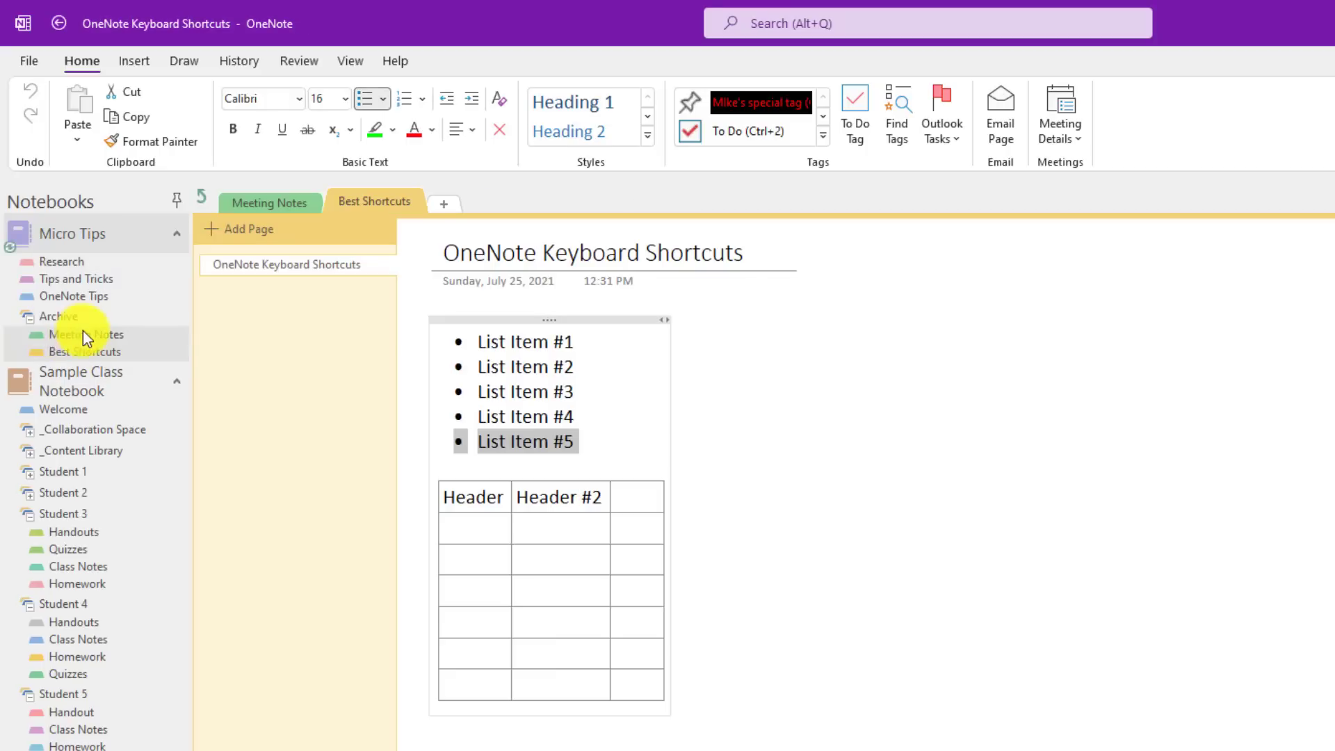
left_click(32, 322)
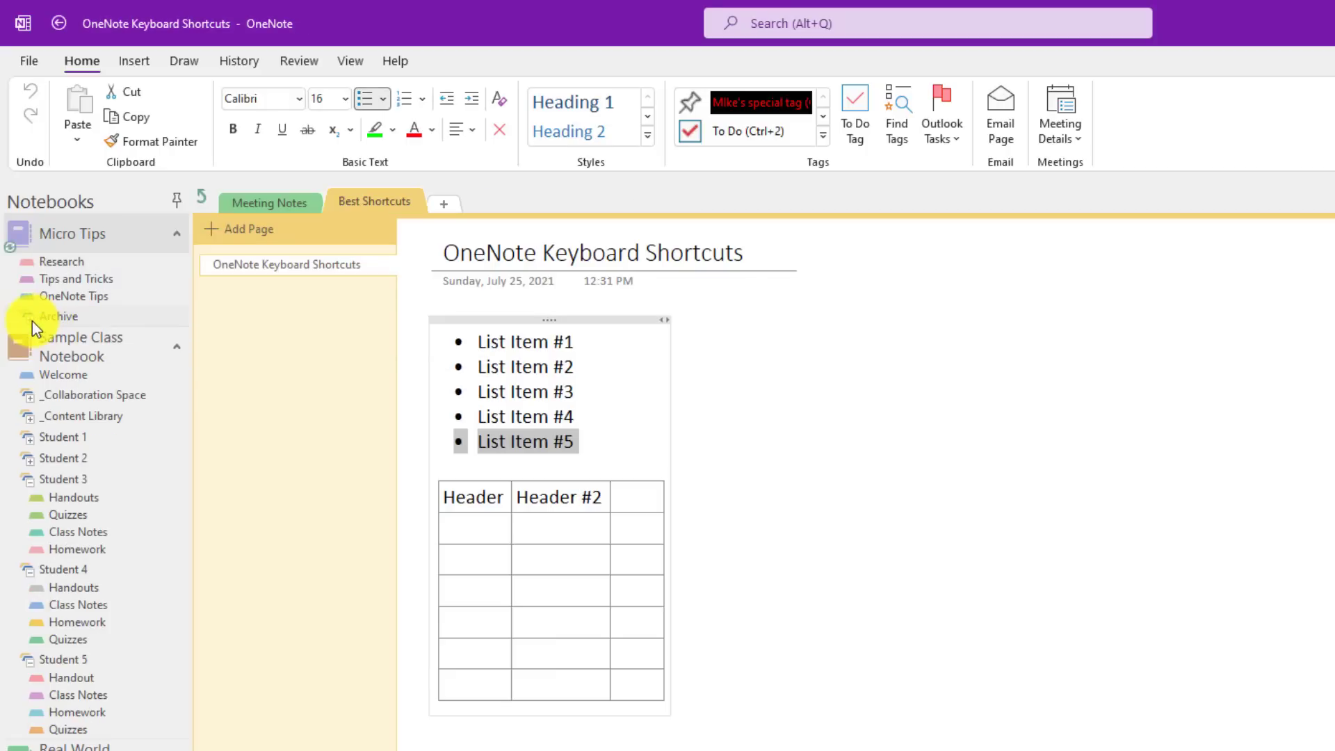
left_click(32, 320)
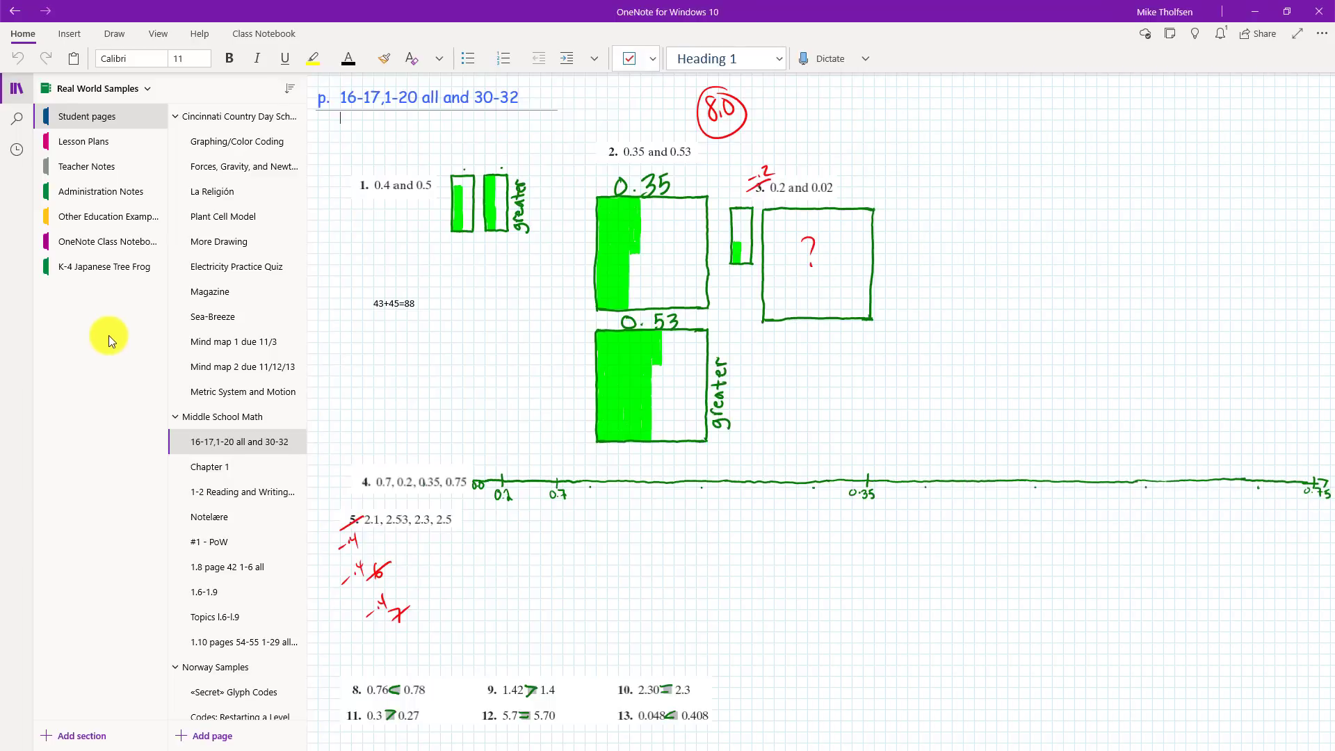
Step: Create a new section group named Archive in Real World Samples
right_click(86, 308)
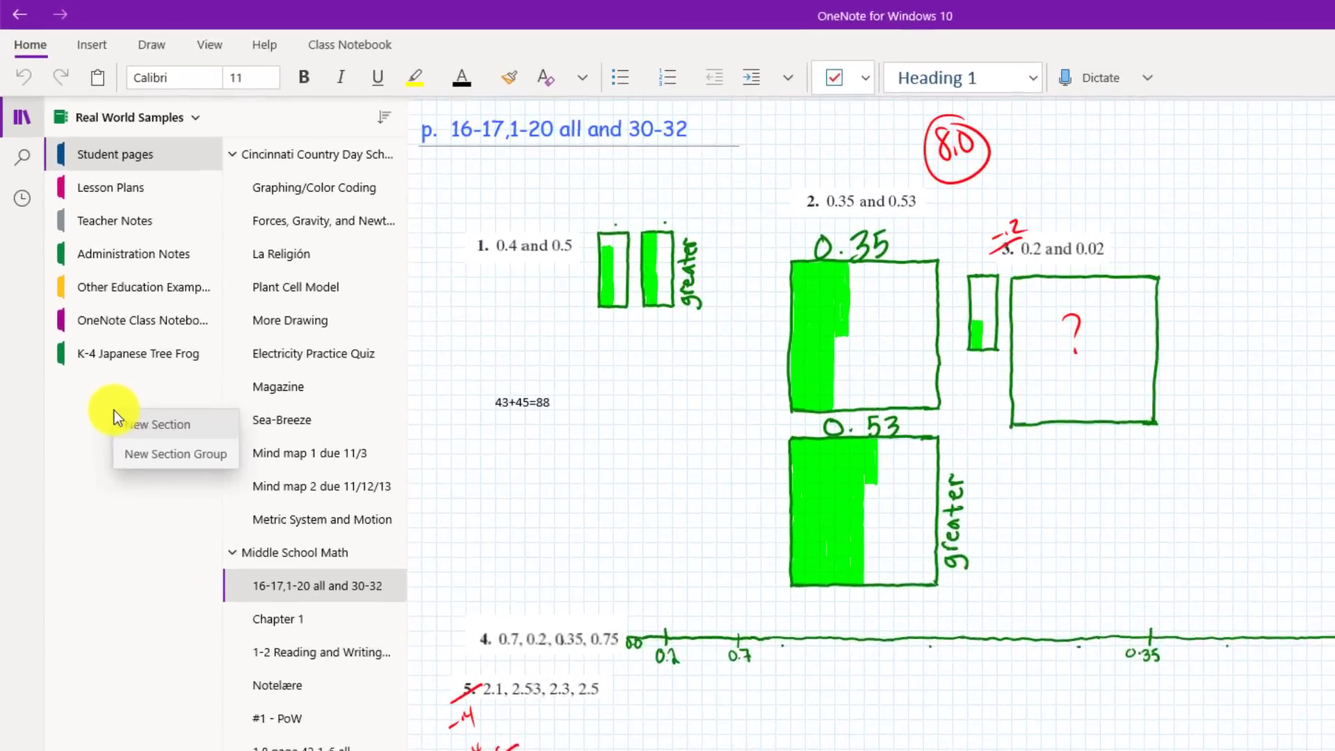
left_click(120, 354)
type("Archive")
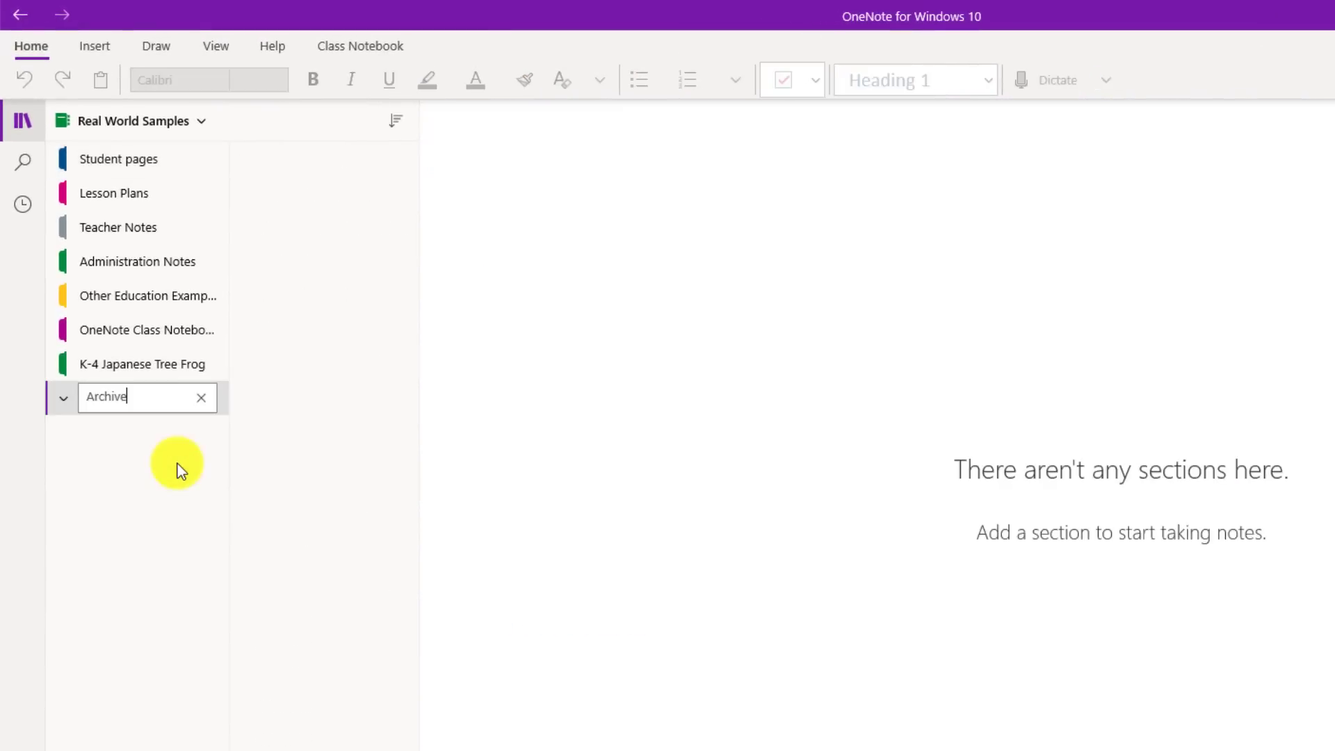
key("Return")
Step: Add a section named Sub section inside the Archive group
right_click(126, 440)
left_click(177, 455)
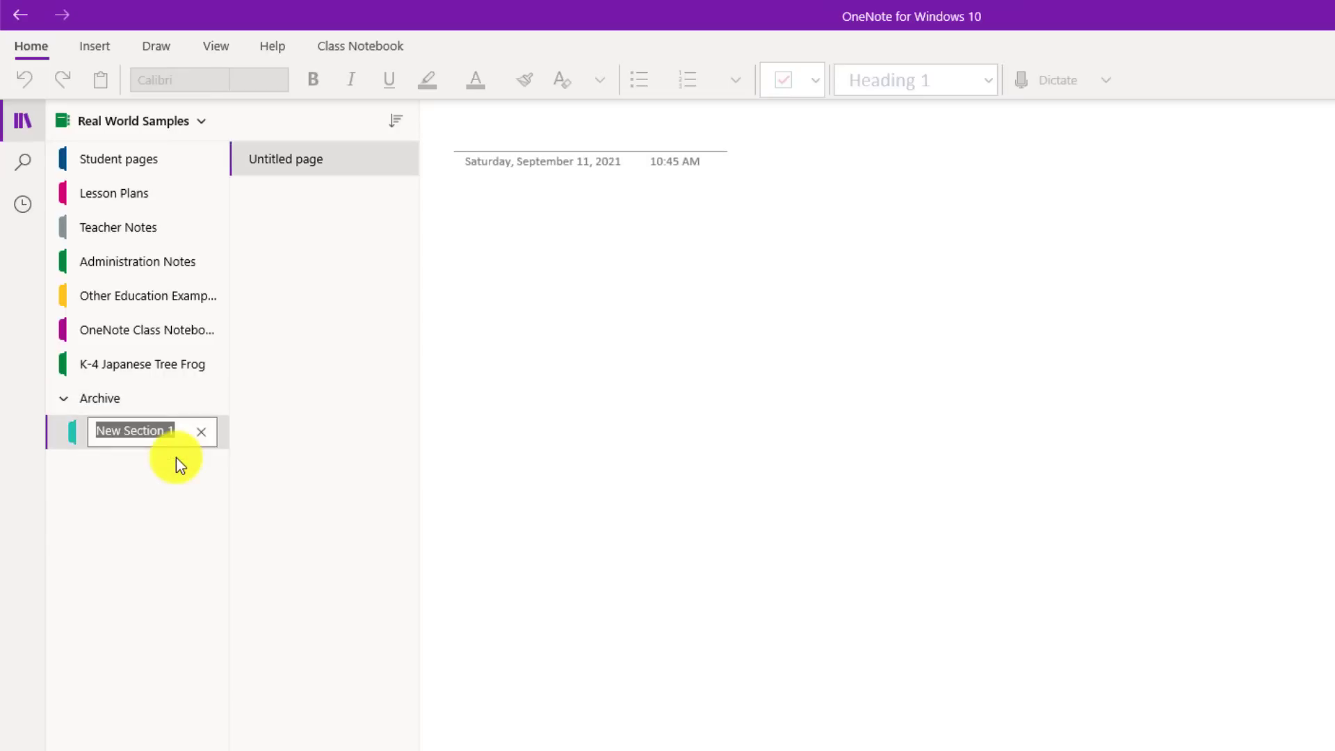
type("Sub section")
key("Return")
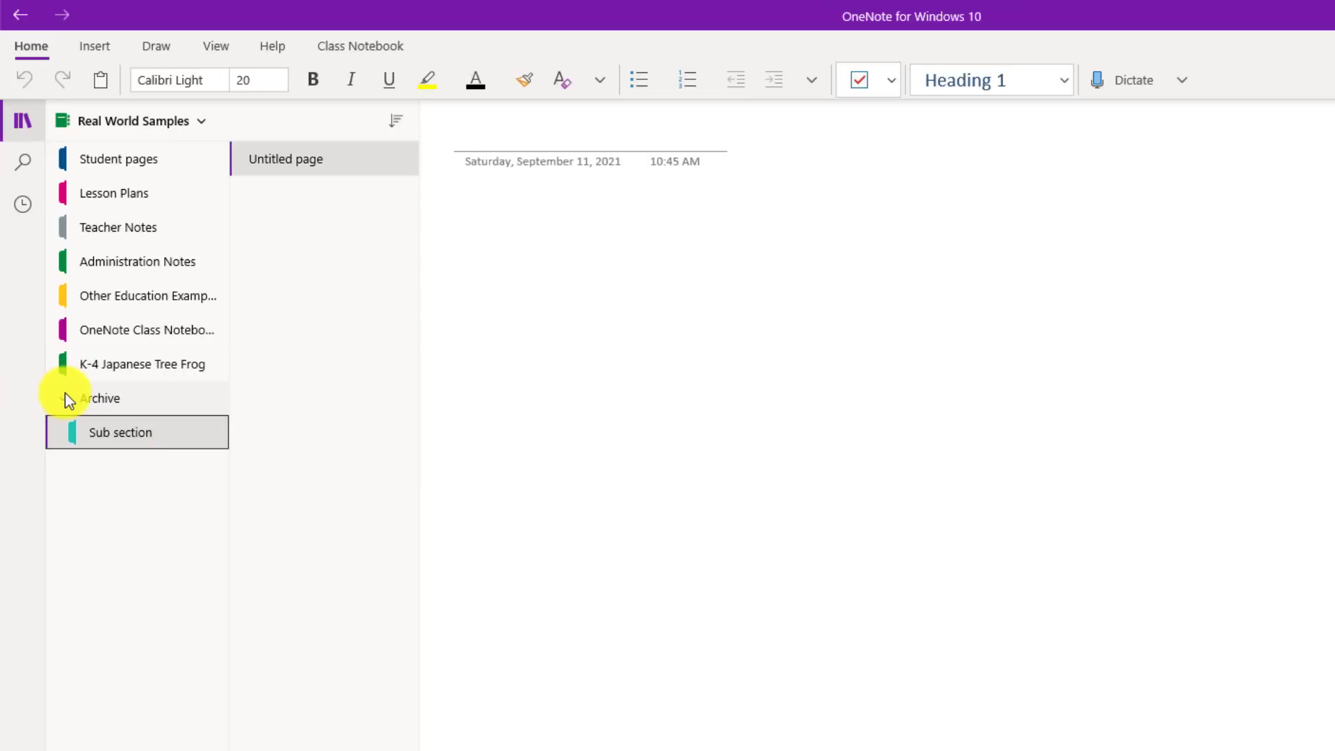
left_click(64, 398)
left_click(64, 397)
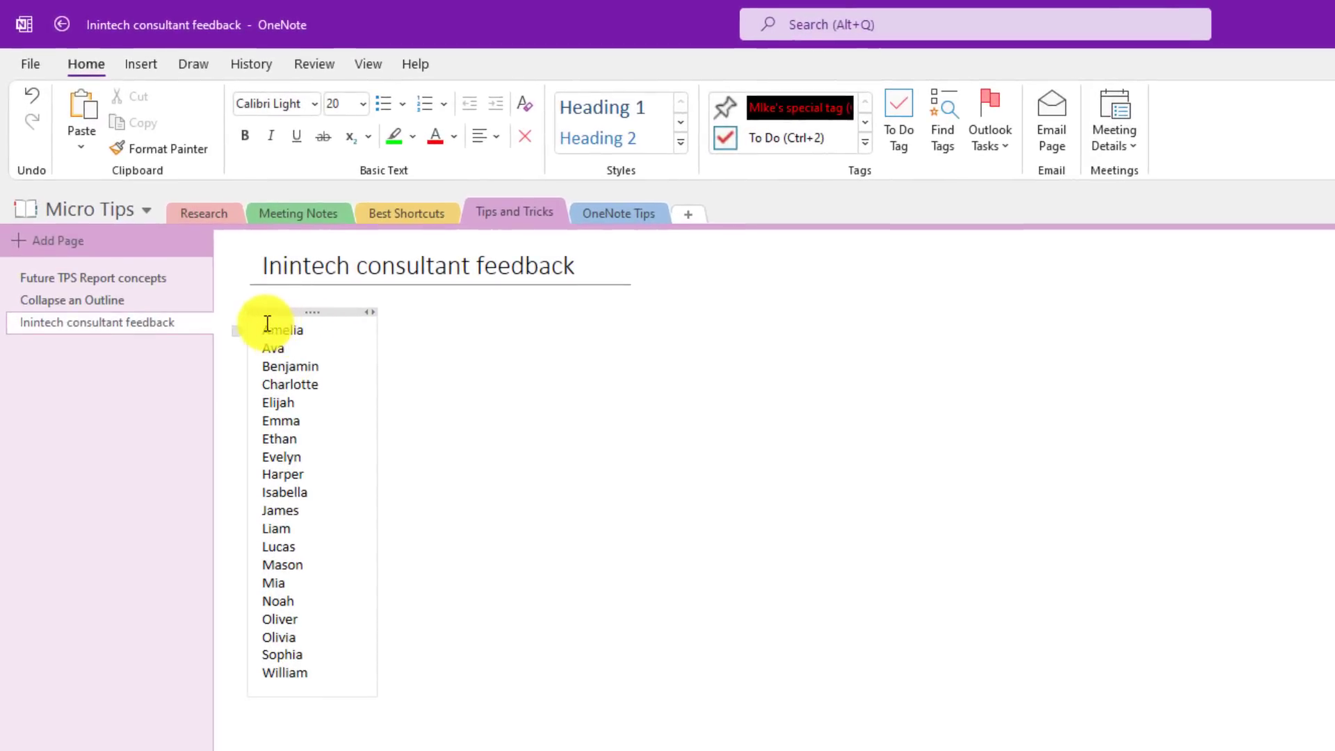
Step: Select the twenty names and use Link to Pages to create a linked page for each
left_click_drag(264, 323, 343, 686)
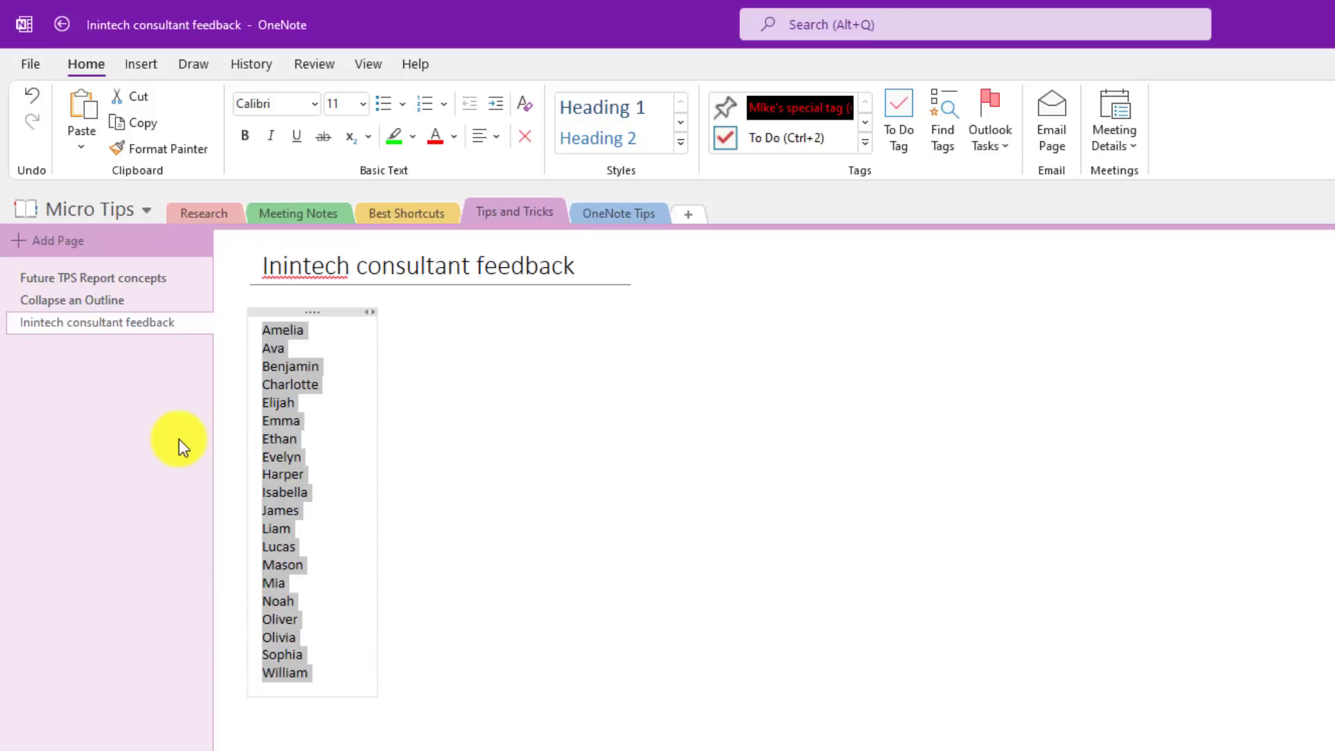
right_click(290, 439)
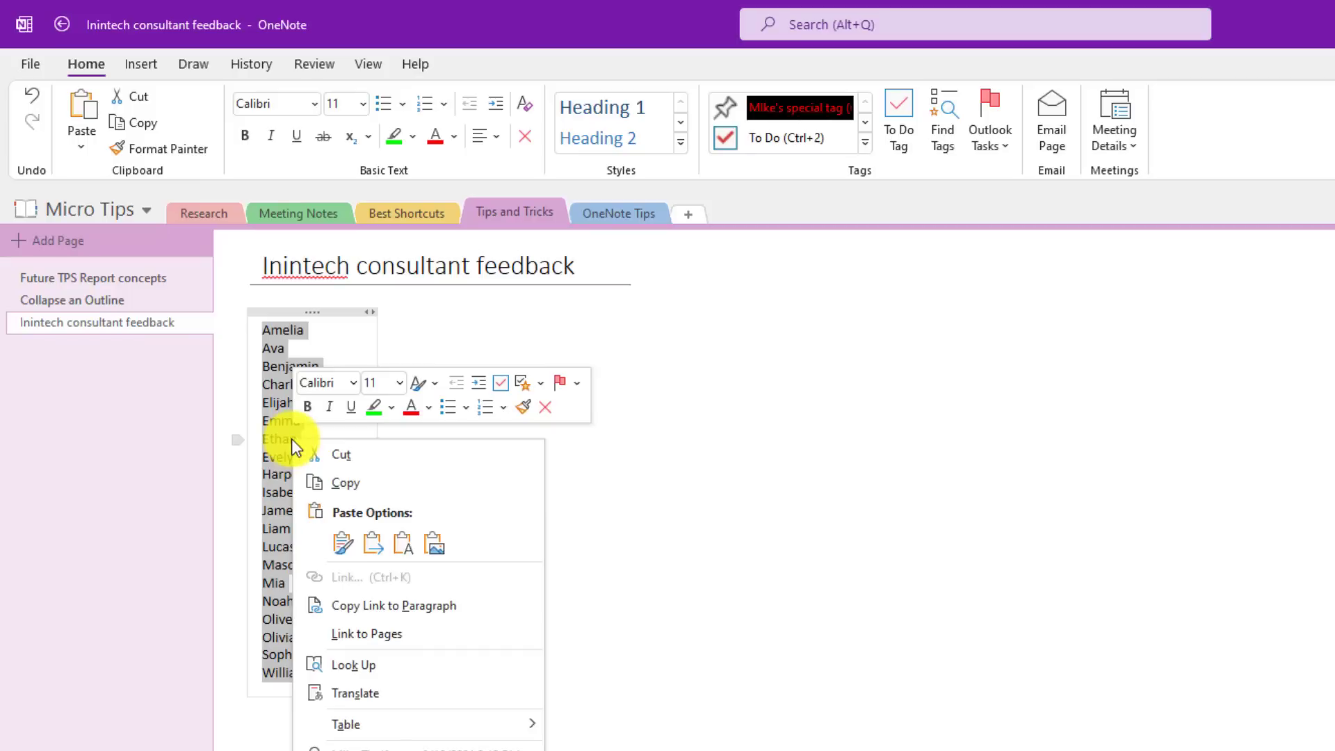
left_click(432, 632)
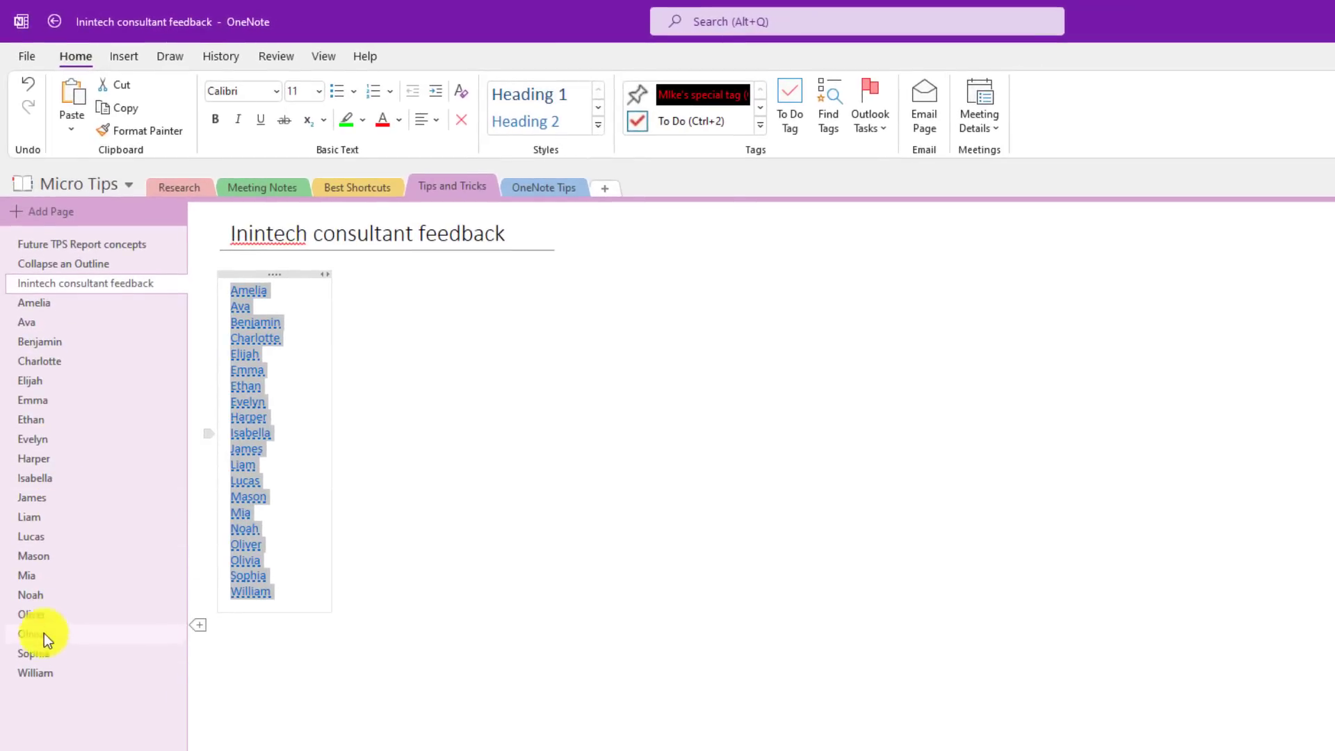
Step: Follow one name's link to its new page, then bullet the whole names list
left_click(302, 448)
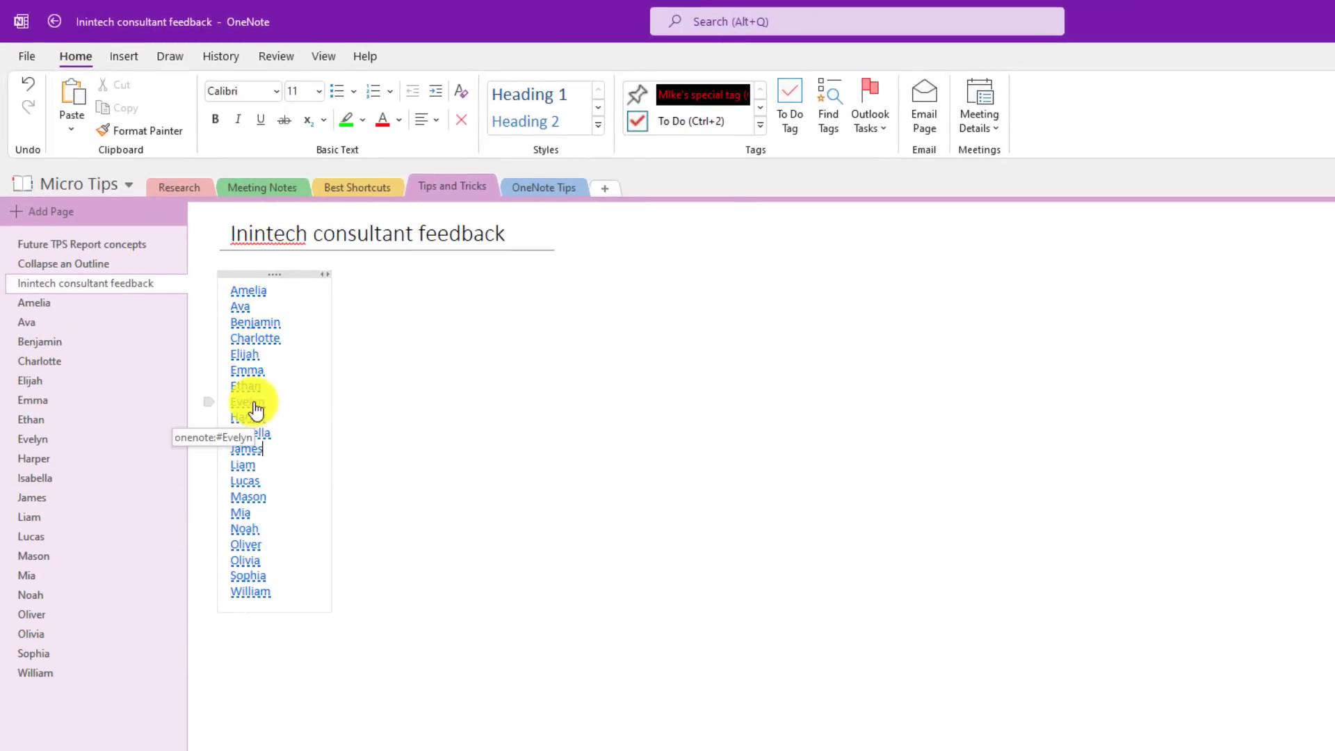
left_click(254, 405)
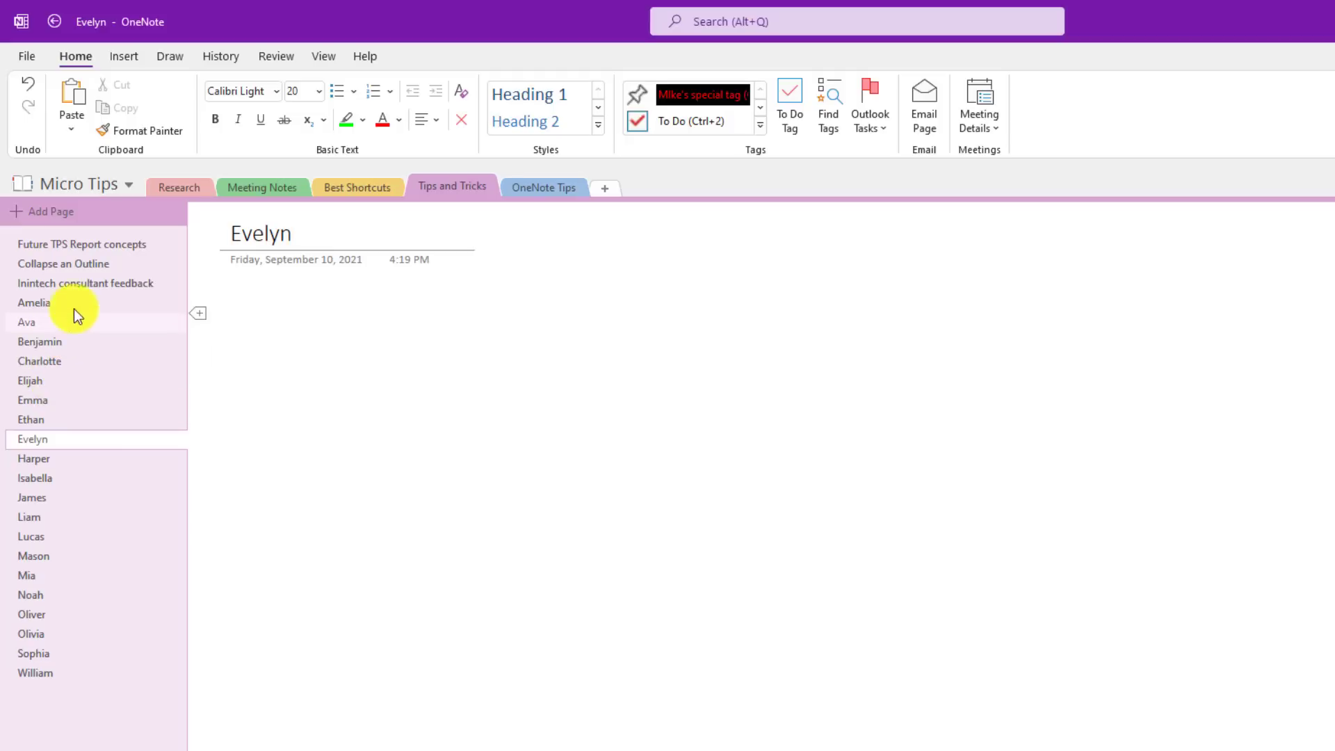
left_click(82, 285)
left_click_drag(285, 593, 235, 289)
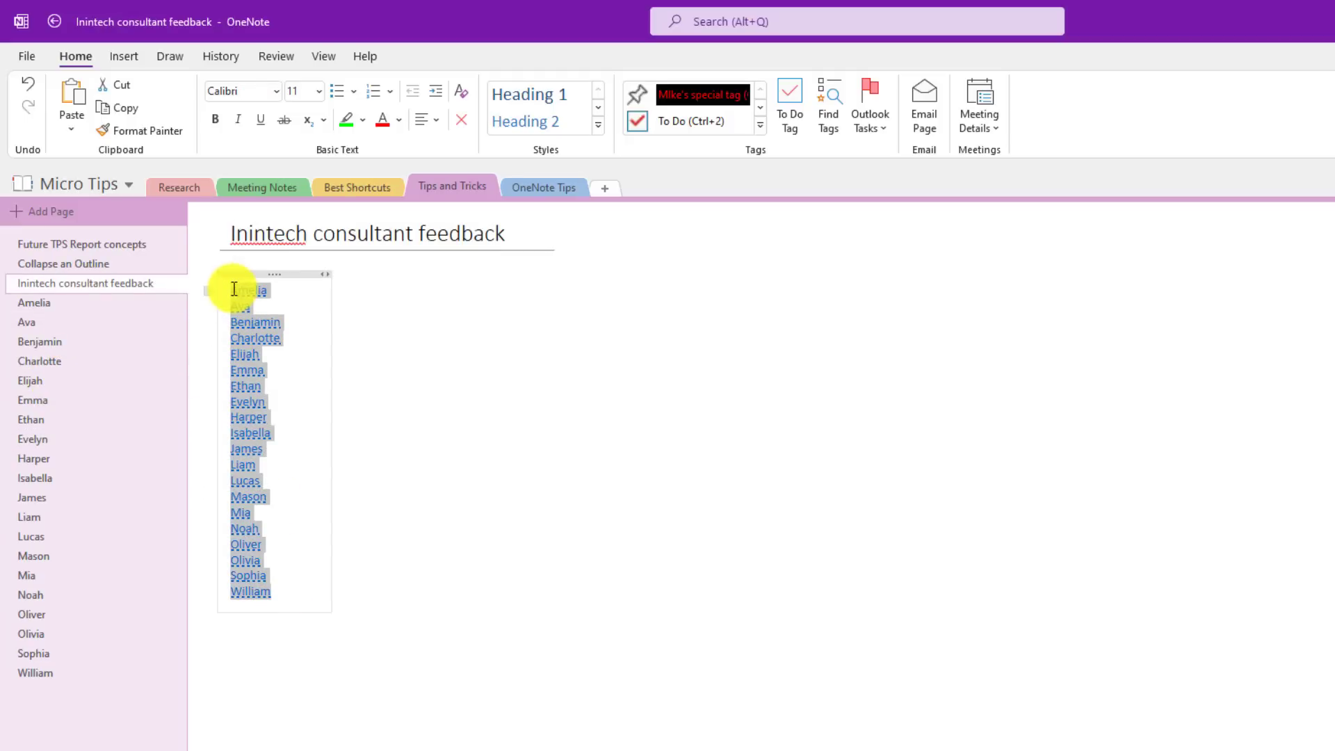
key("ctrl+period")
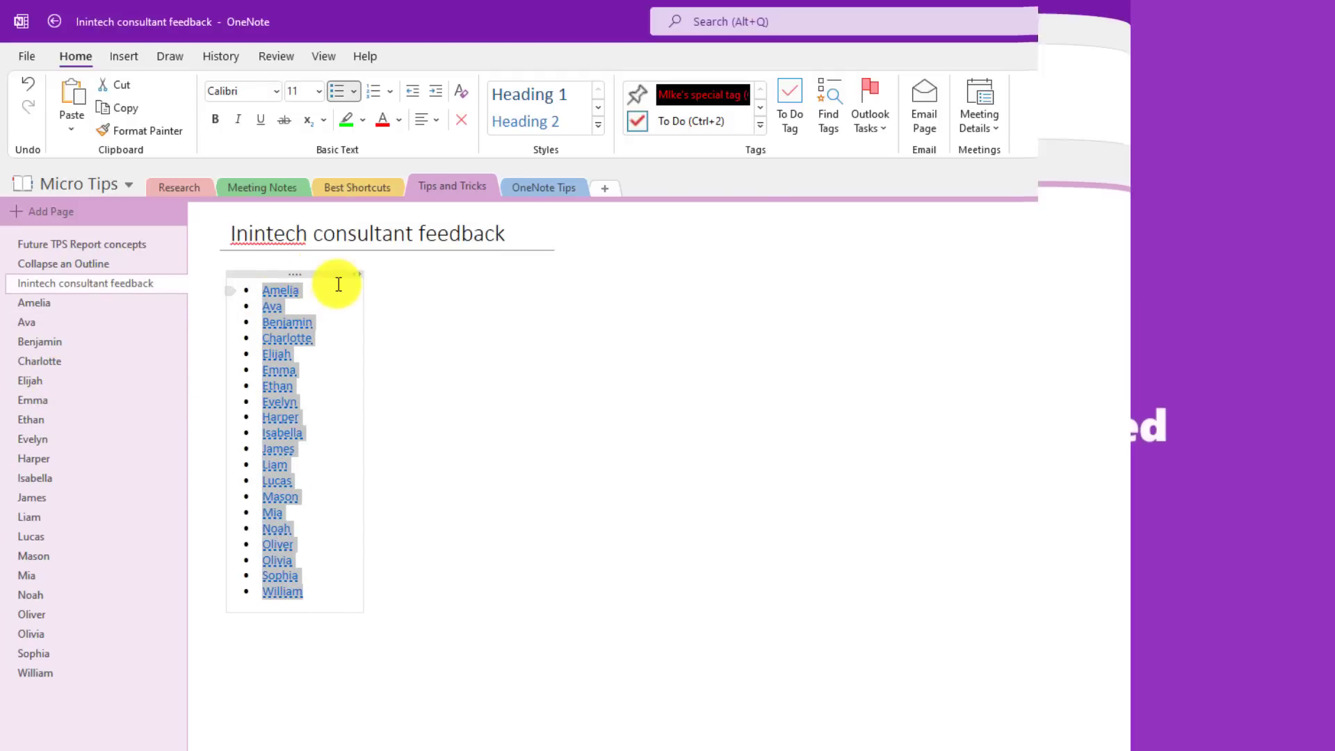